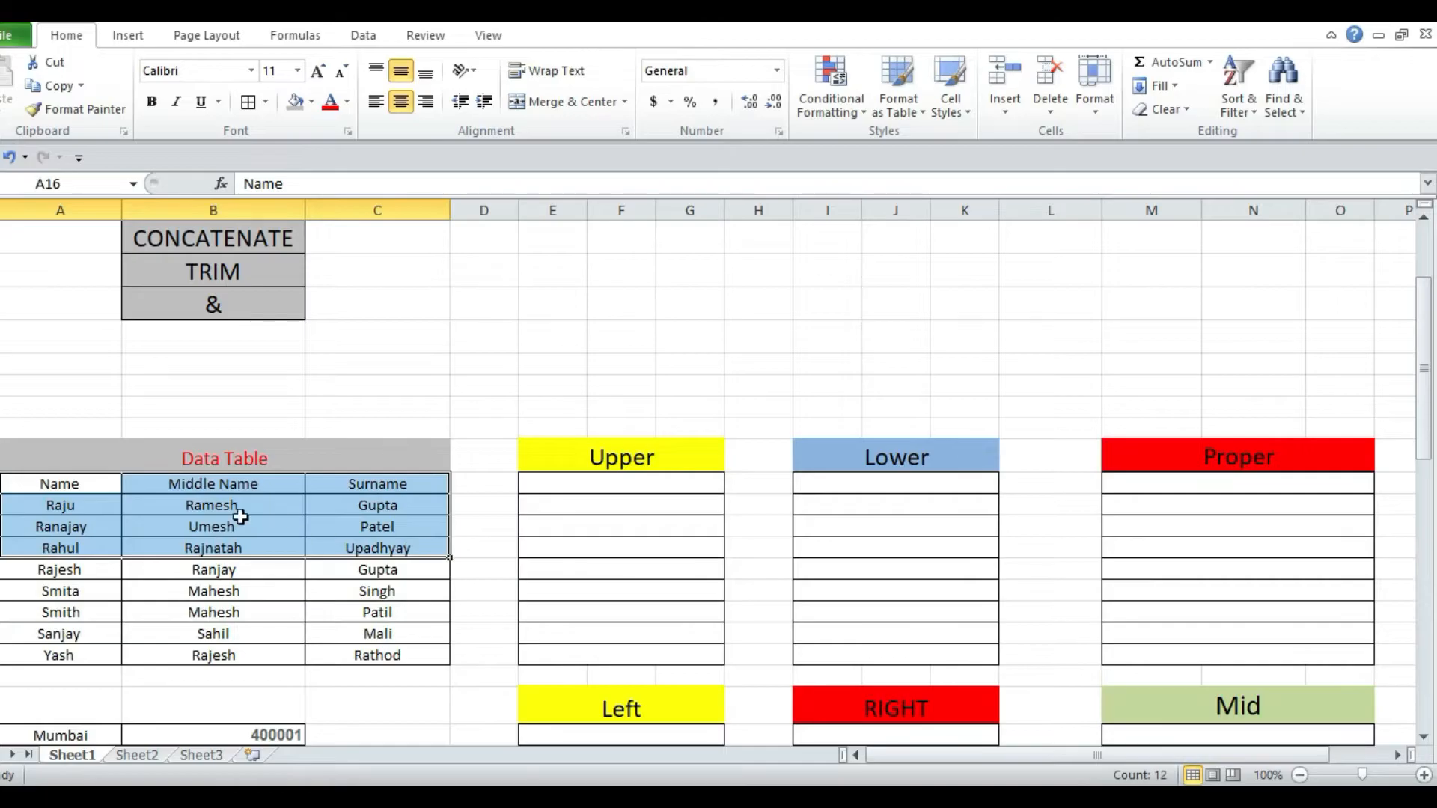
# Give the Data Table header cells A16:C16 a grey fill and enlarge their font to size 14
pyautogui.moveTo(71, 487); pyautogui.dragTo(390, 482)
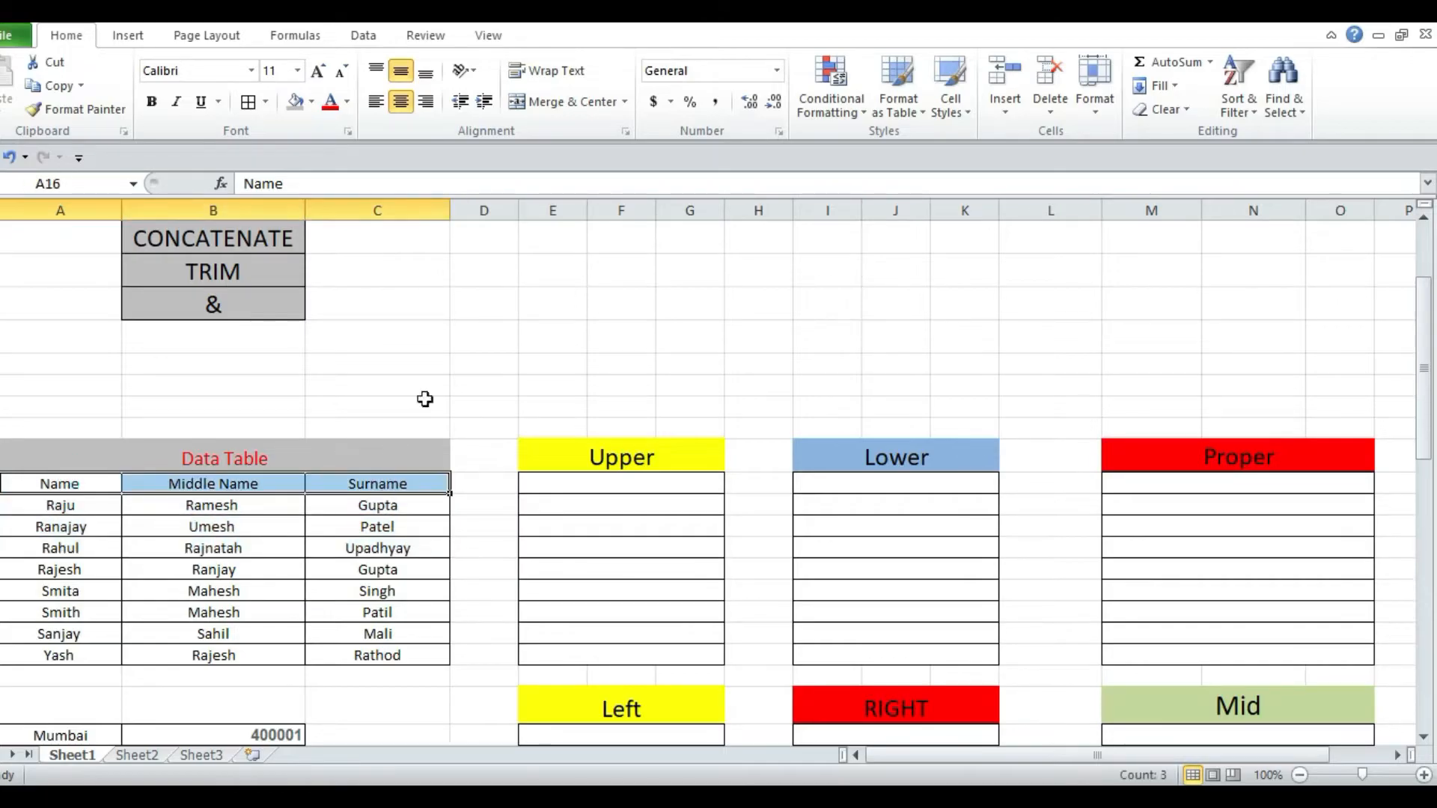
pyautogui.click(291, 106)
pyautogui.click(317, 70)
pyautogui.click(317, 70)
pyautogui.click(317, 70)
pyautogui.click(317, 70)
pyautogui.click(388, 236)
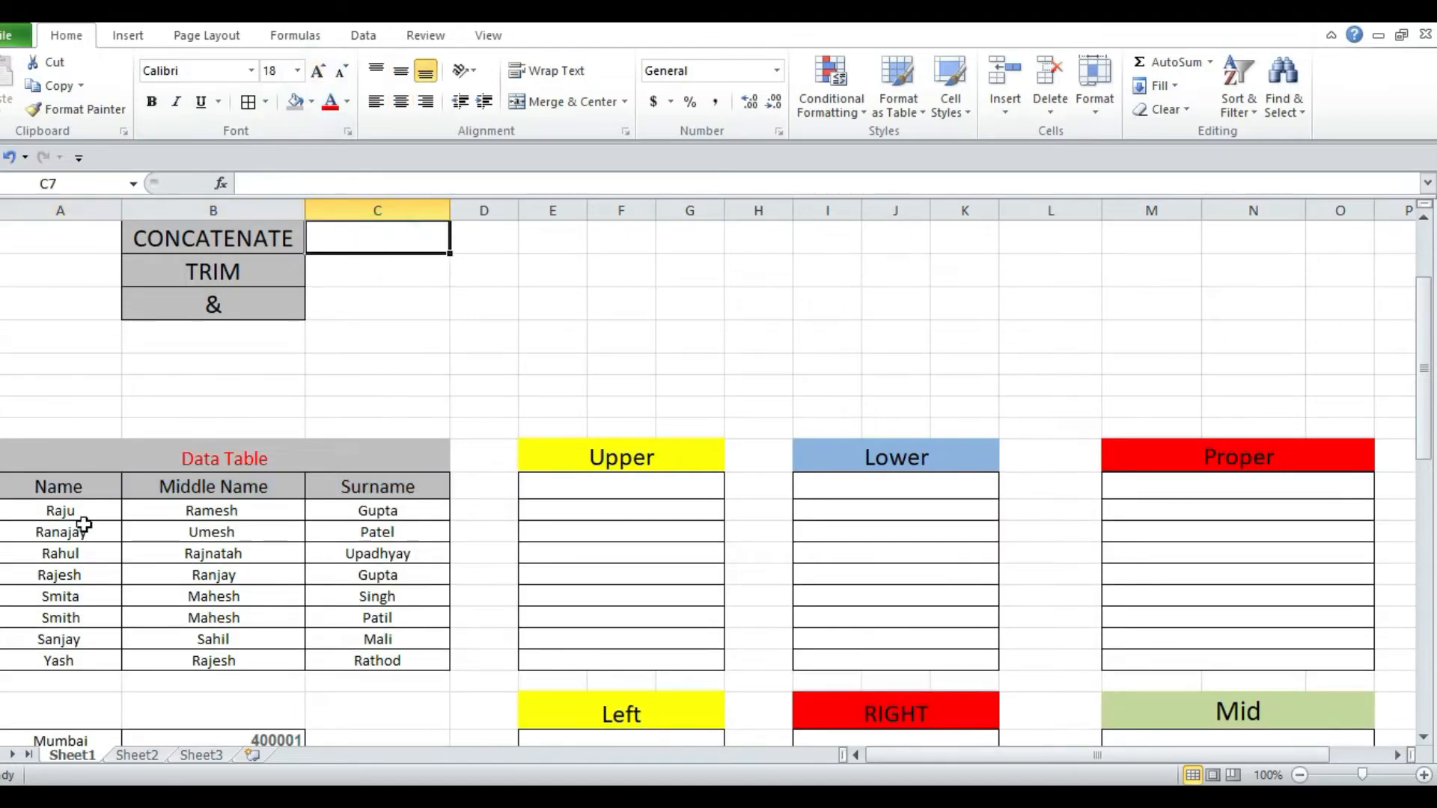
# Change the fill colour of the Data Table header cells A16:C16 to orange
pyautogui.moveTo(81, 488); pyautogui.dragTo(483, 488)
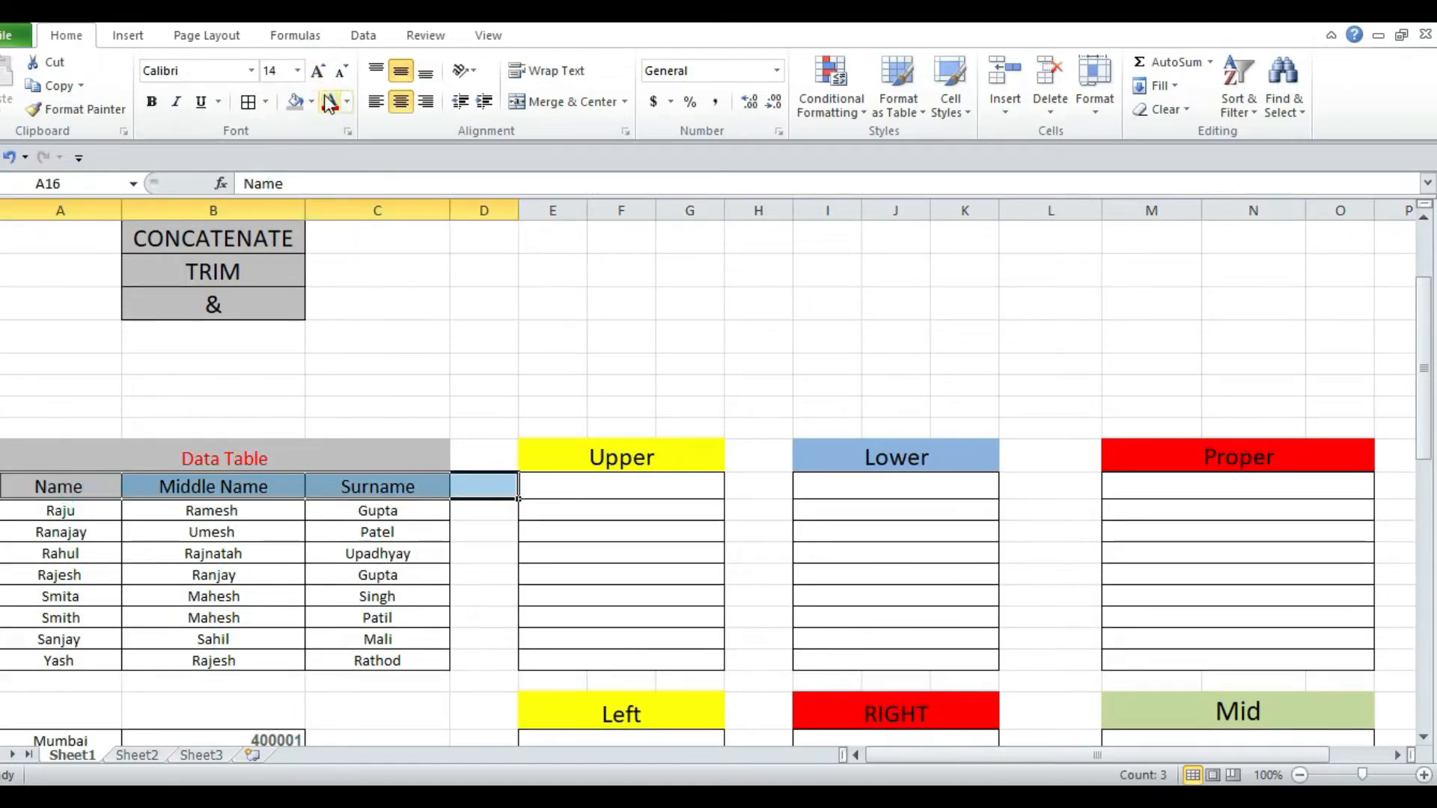
pyautogui.moveTo(69, 488); pyautogui.dragTo(397, 487)
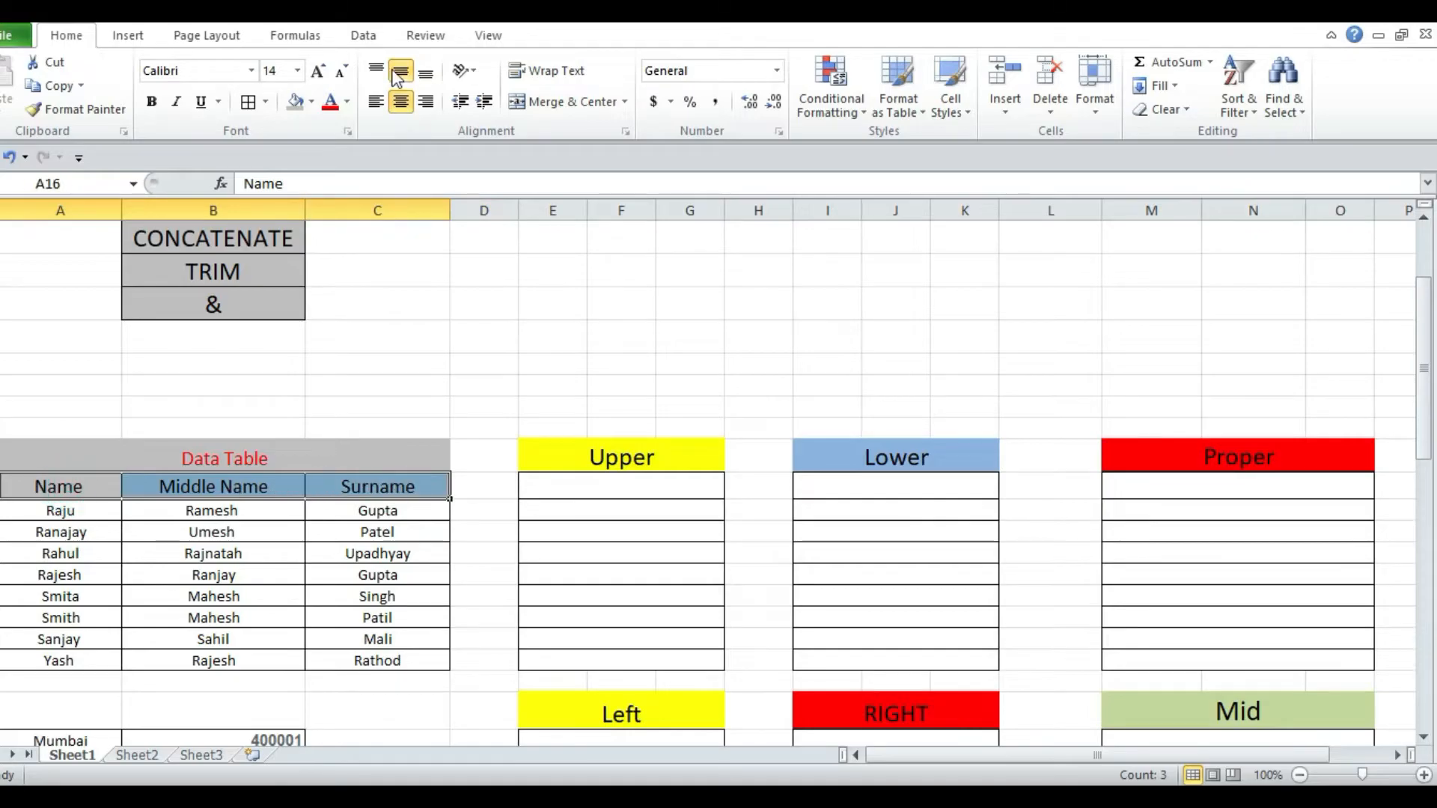
pyautogui.click(312, 102)
pyautogui.click(329, 258)
pyautogui.click(389, 486)
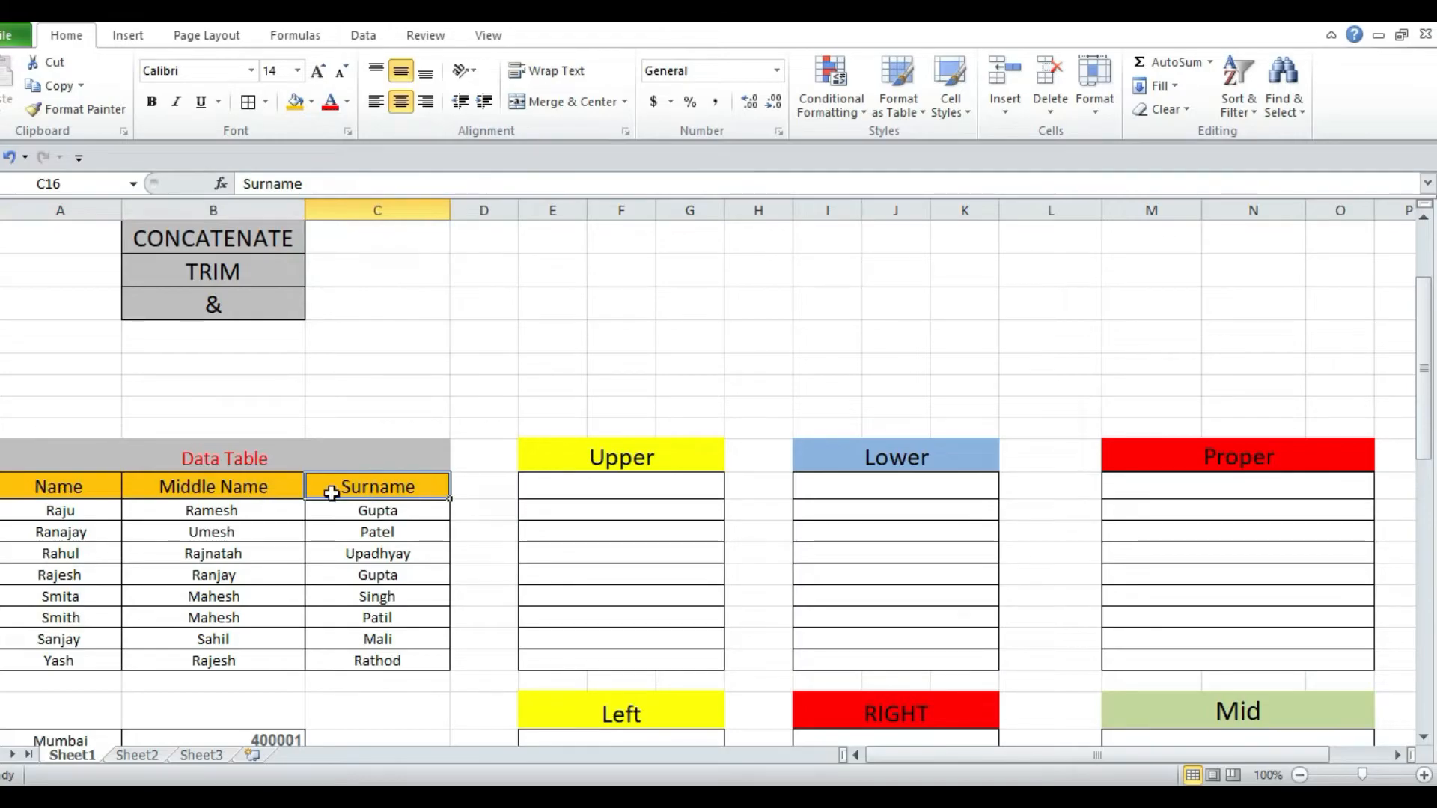
pyautogui.click(551, 509)
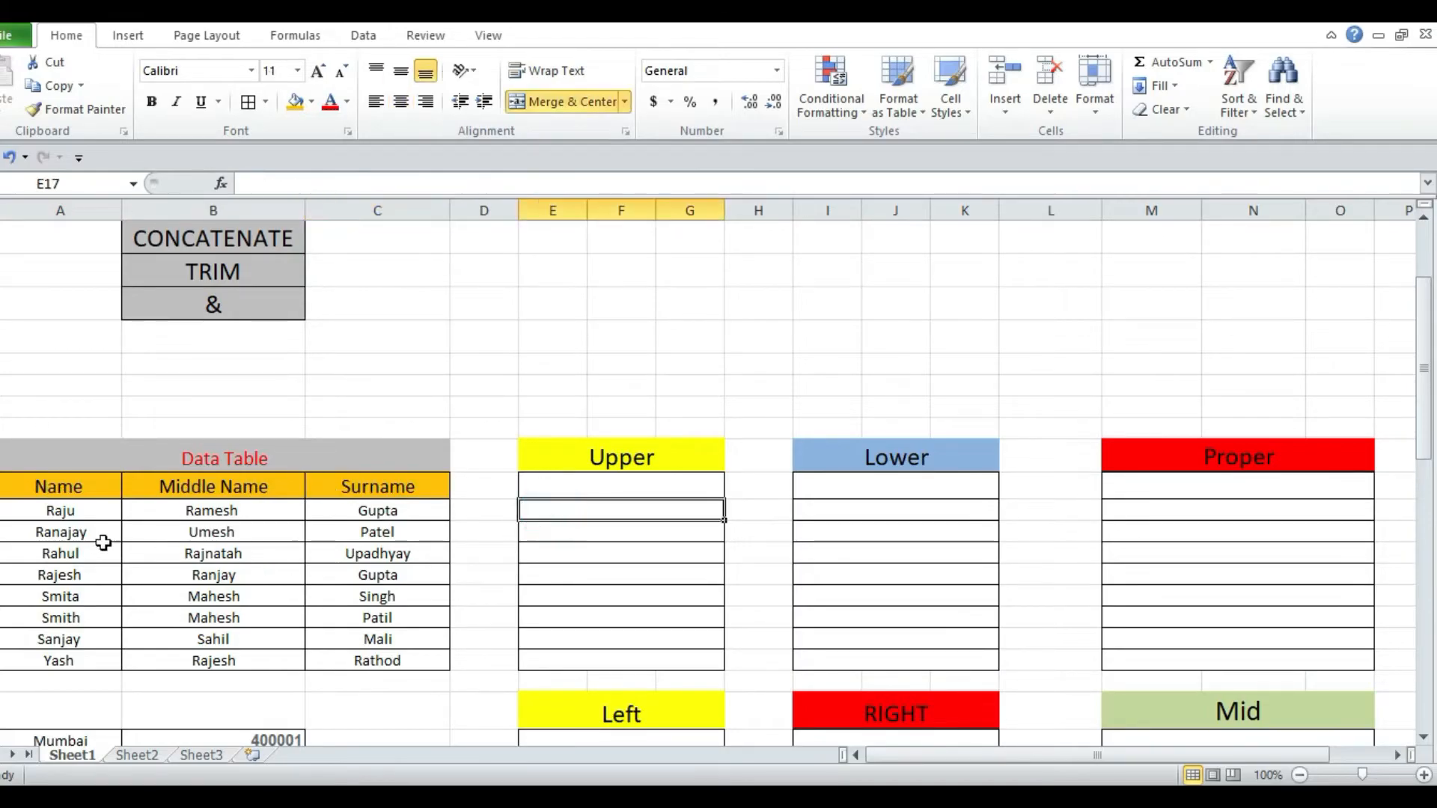
# Enter =UPPER(A17) in cell E17 under the Upper heading and fill the formula down through row 24
pyautogui.moveTo(50, 512); pyautogui.dragTo(365, 660)
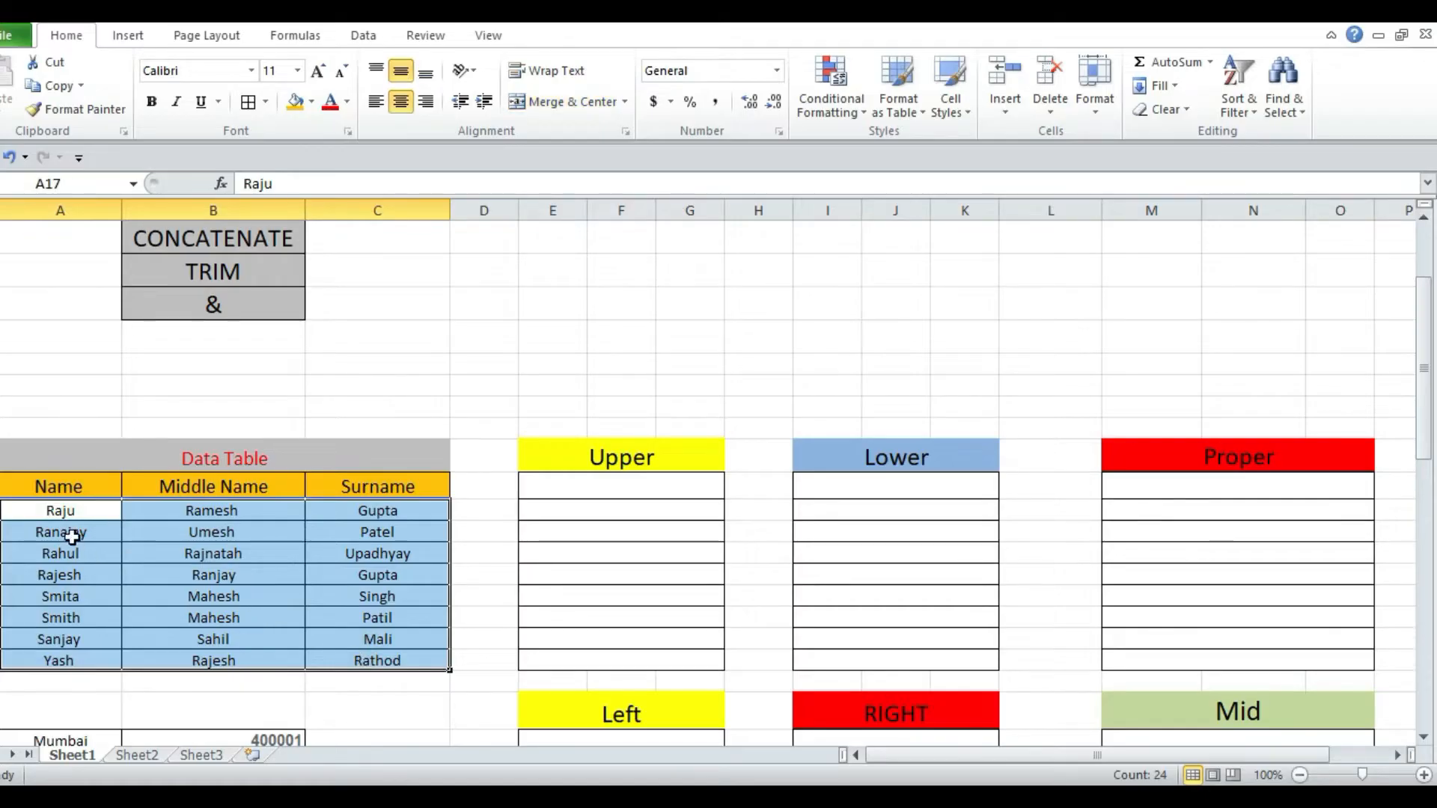
pyautogui.click(593, 487)
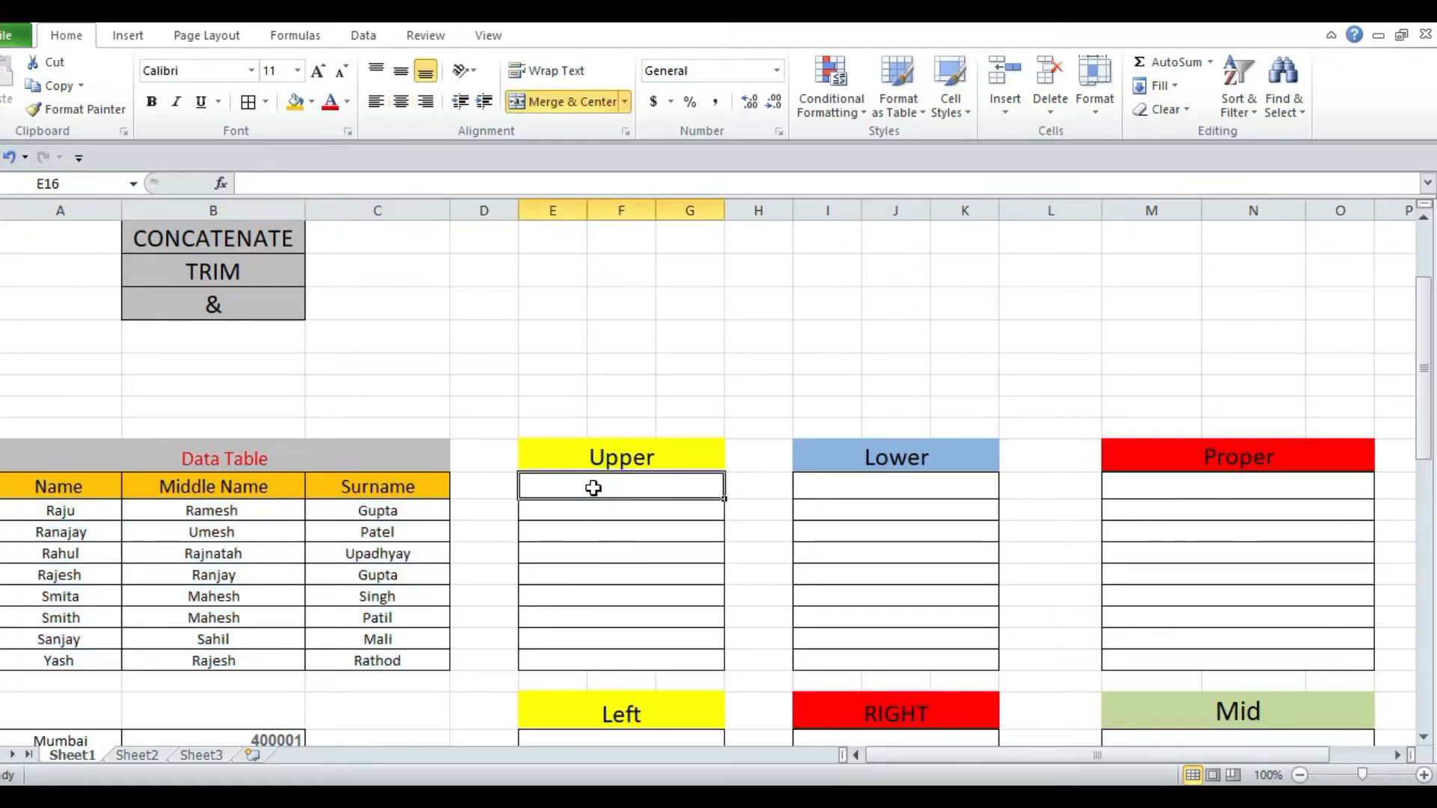
pyautogui.click(598, 504)
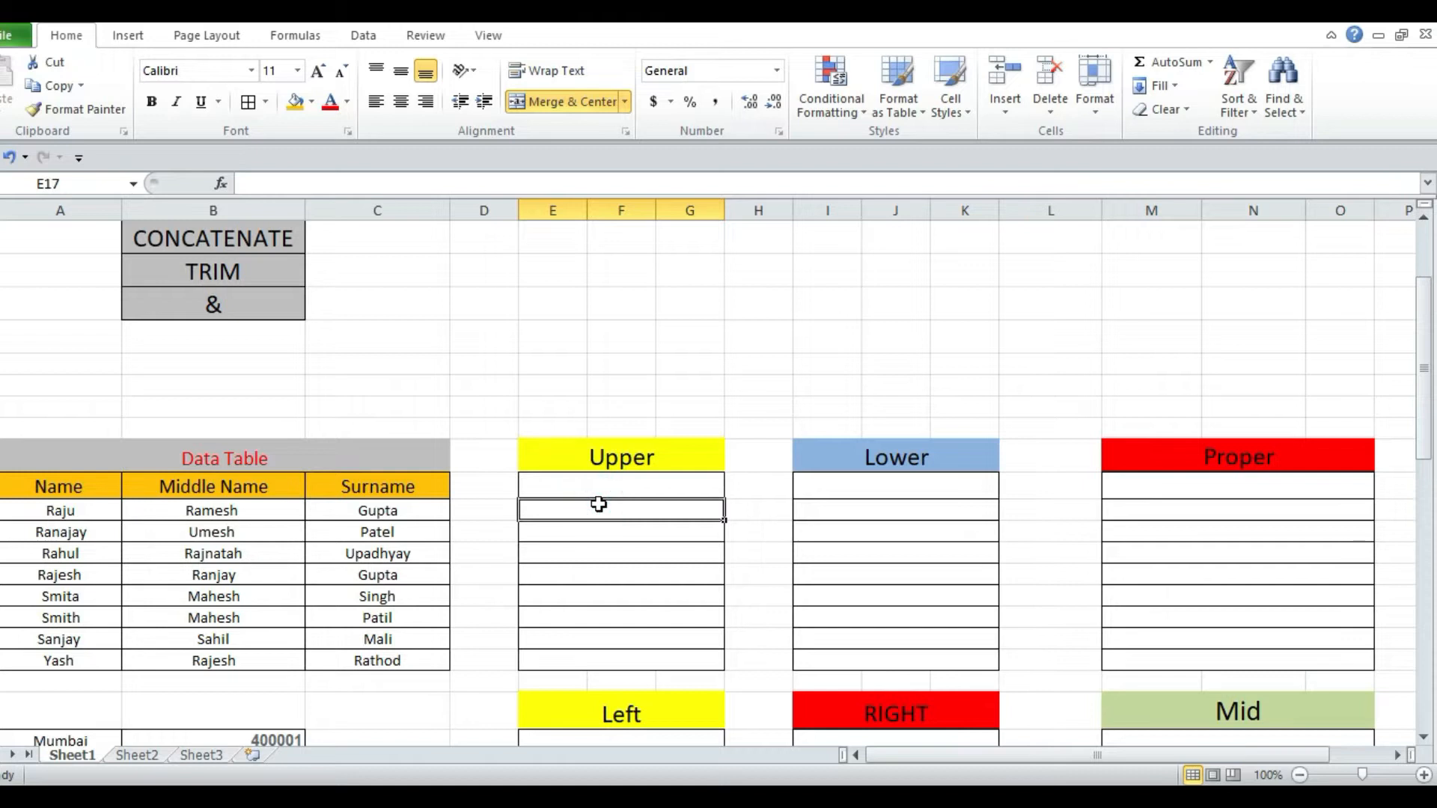
pyautogui.write('=u')
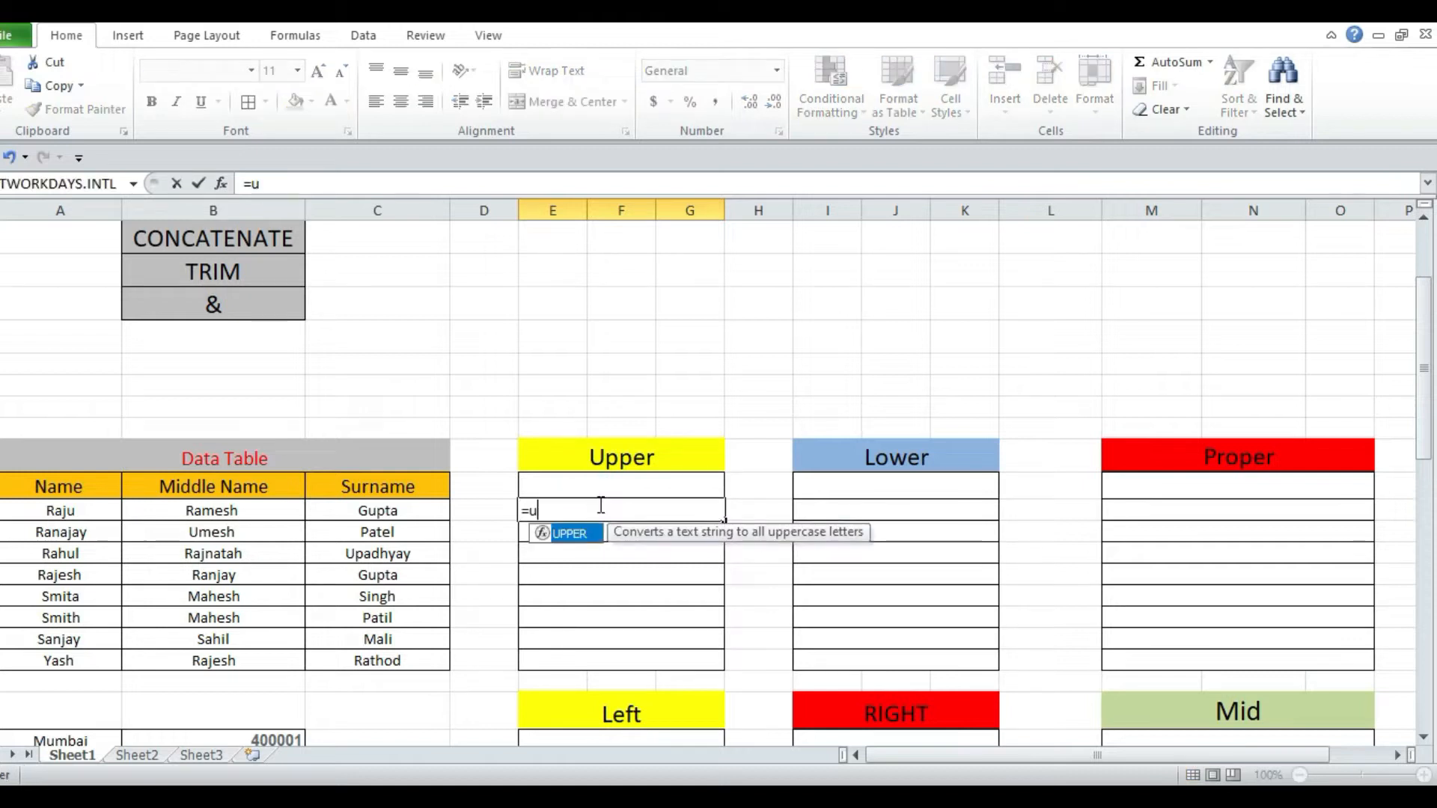
pyautogui.write('p')
pyautogui.press('Tab')
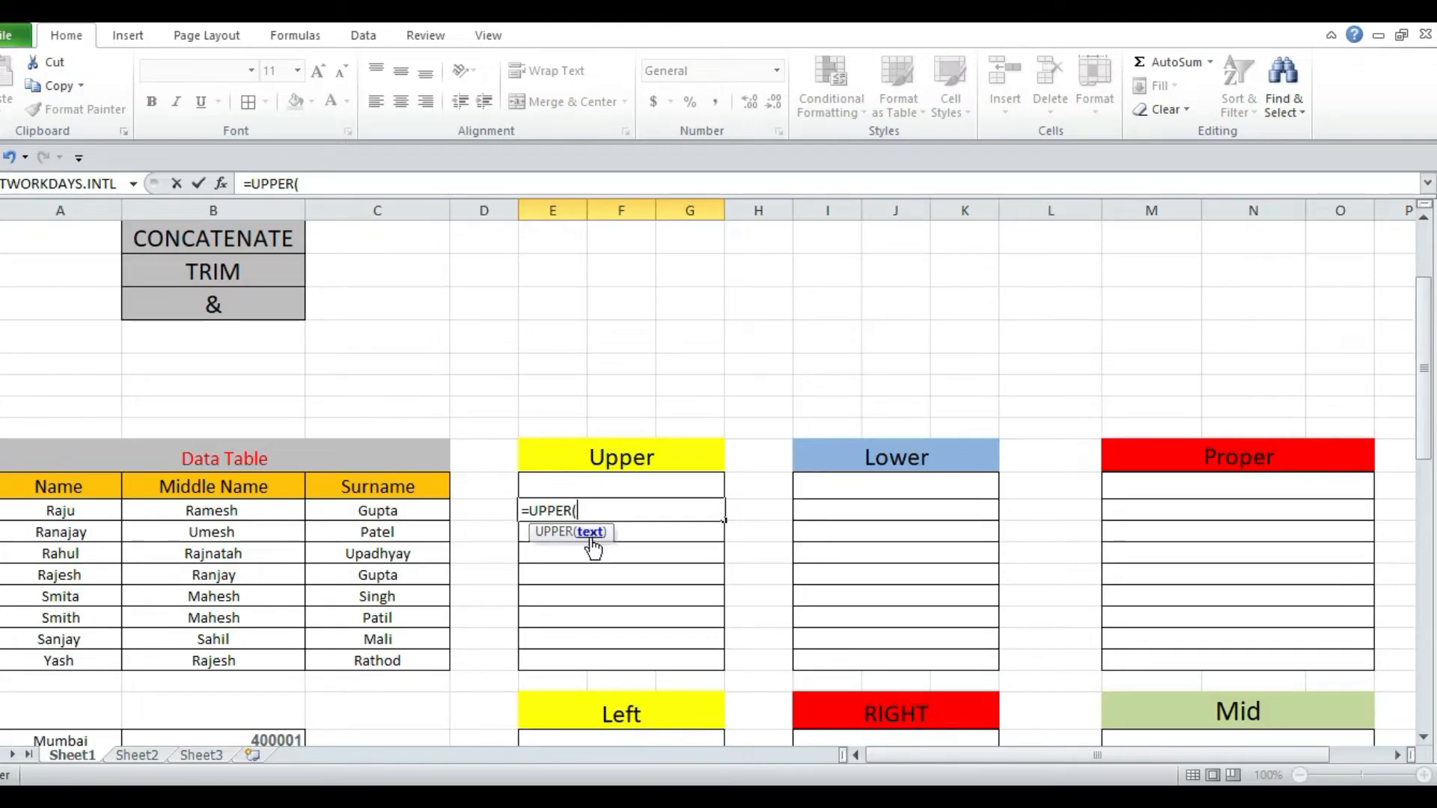
pyautogui.click(63, 513)
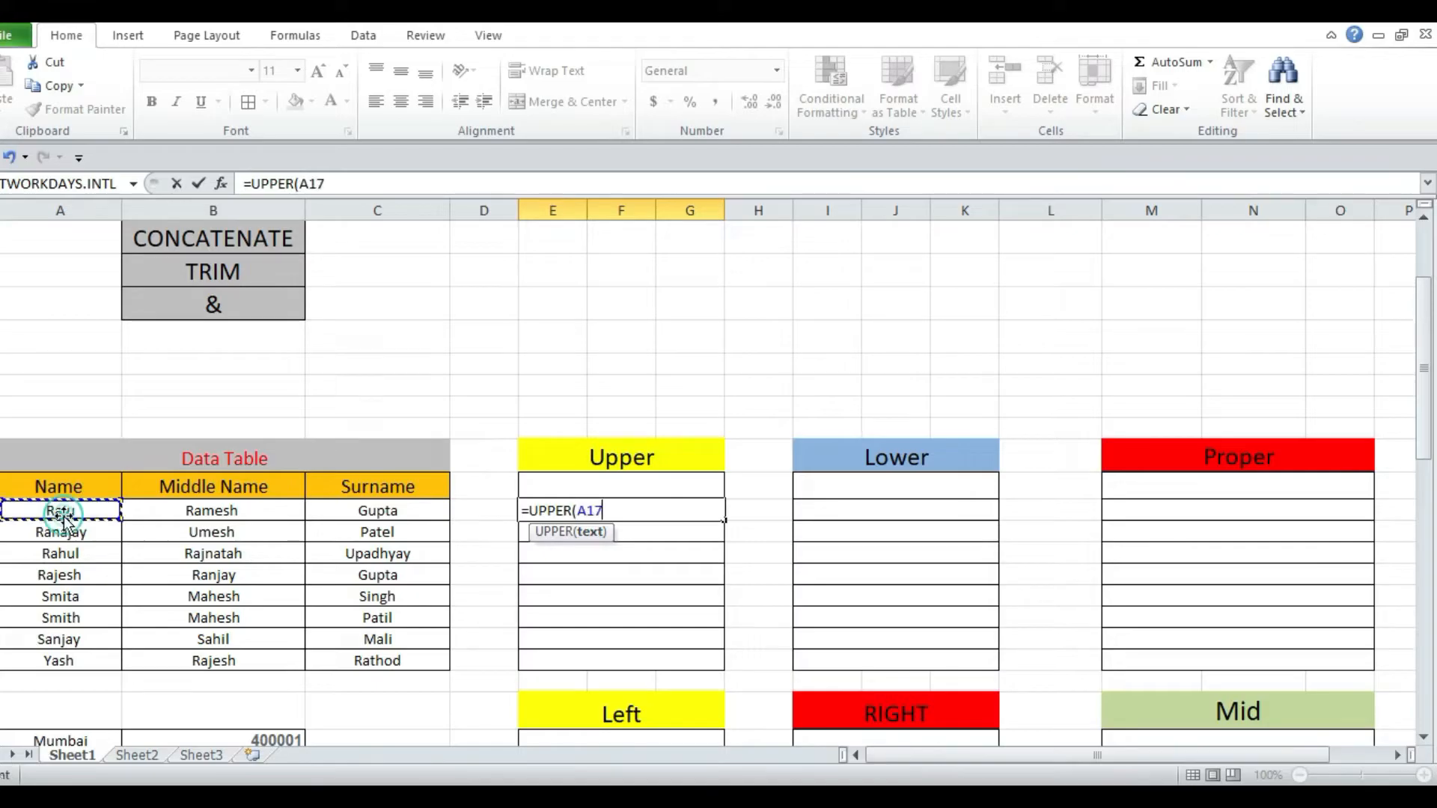
pyautogui.press('Return')
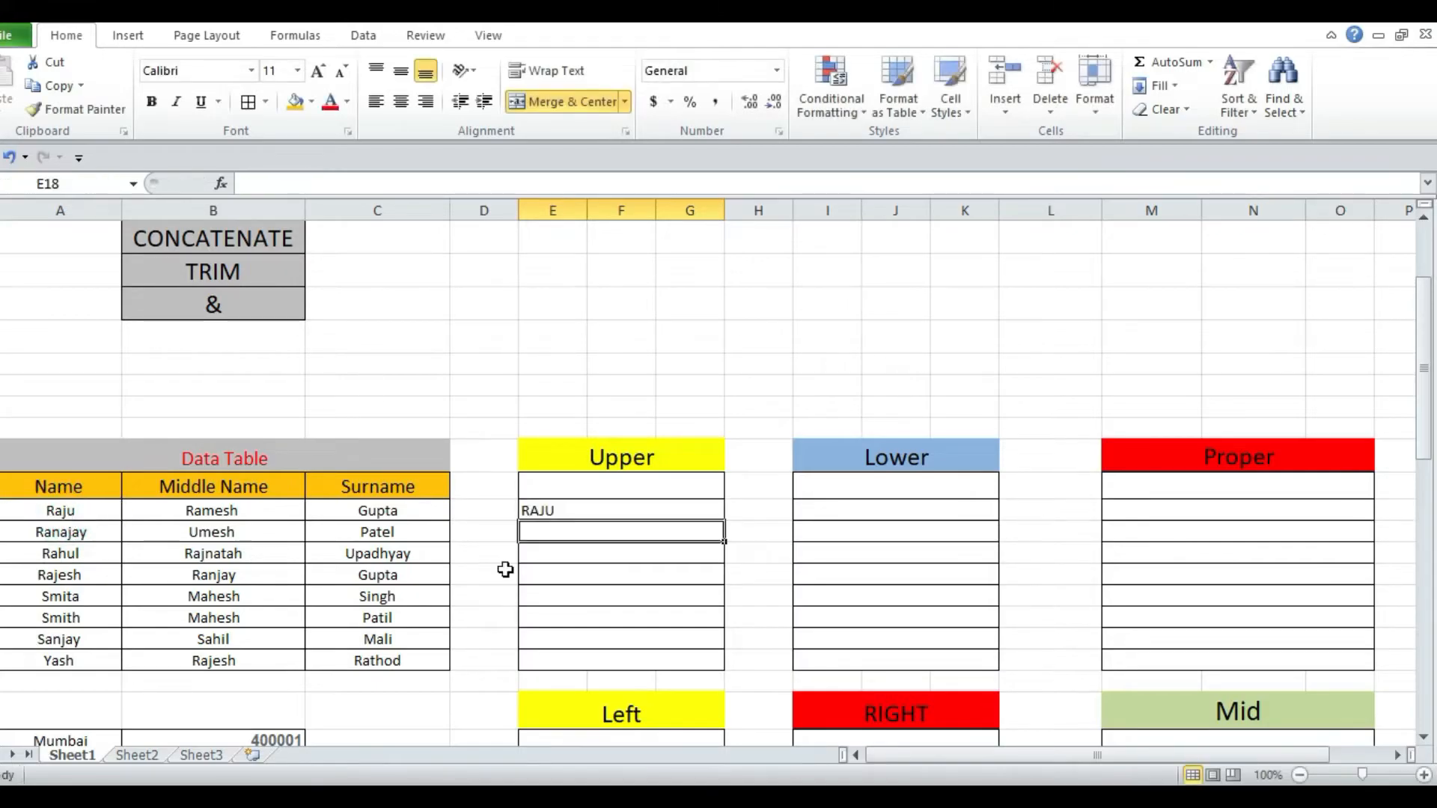
pyautogui.click(668, 508)
pyautogui.moveTo(724, 520); pyautogui.dragTo(724, 670)
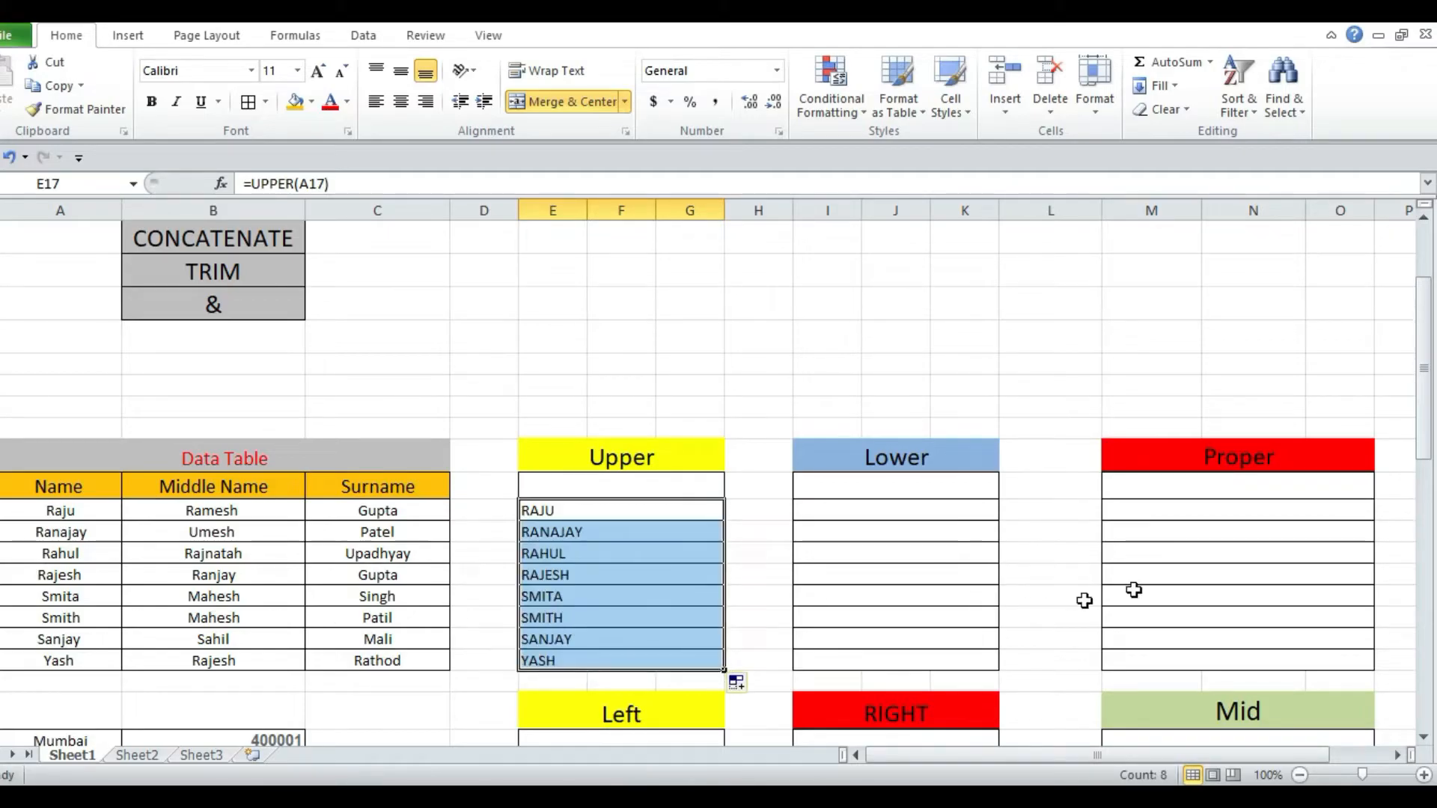
# Enter =LOWER(E17) in cell I17 under the Lower heading and fill the formula down through row 24
pyautogui.click(895, 512)
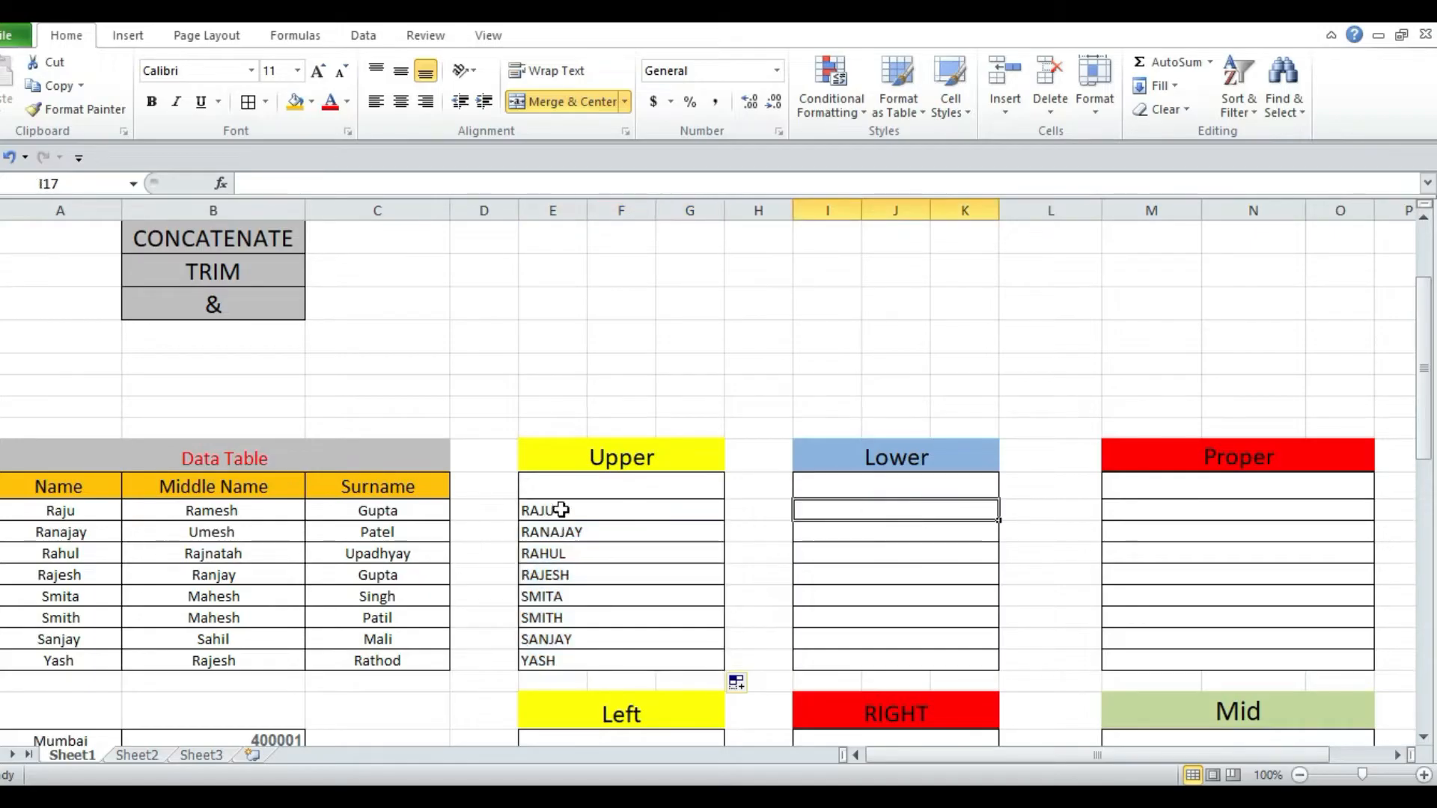
pyautogui.moveTo(561, 510); pyautogui.dragTo(571, 661)
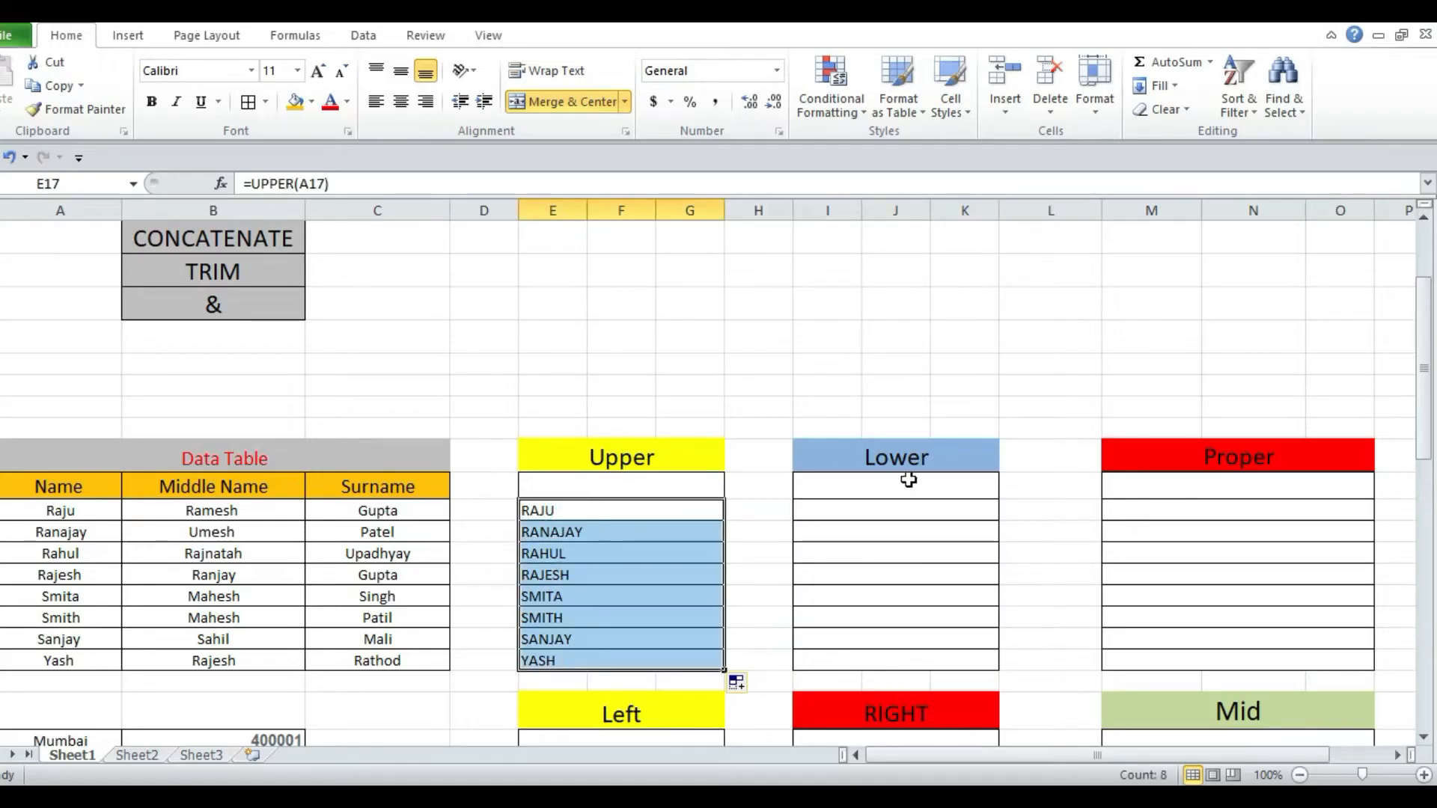
pyautogui.click(872, 511)
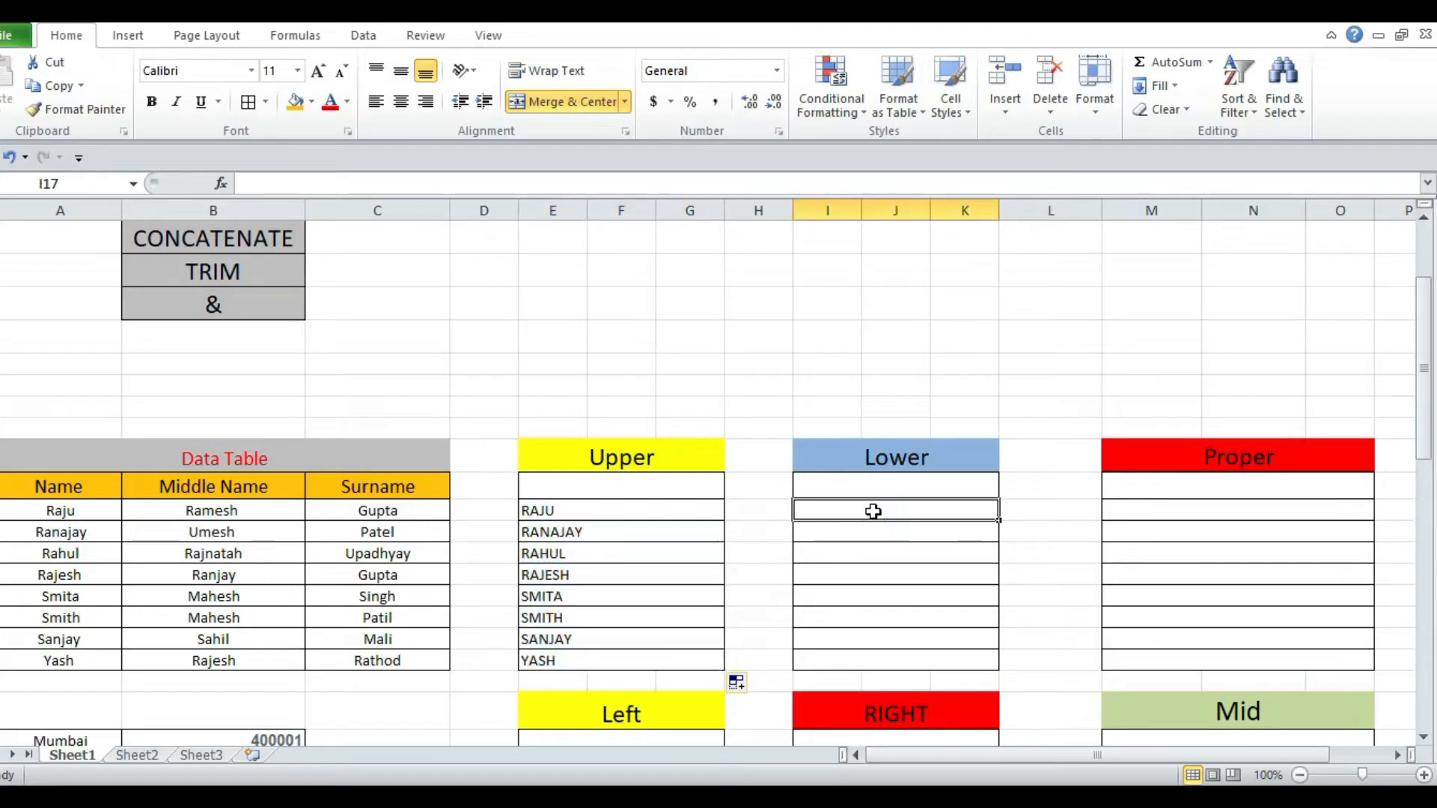
pyautogui.write('=loe')
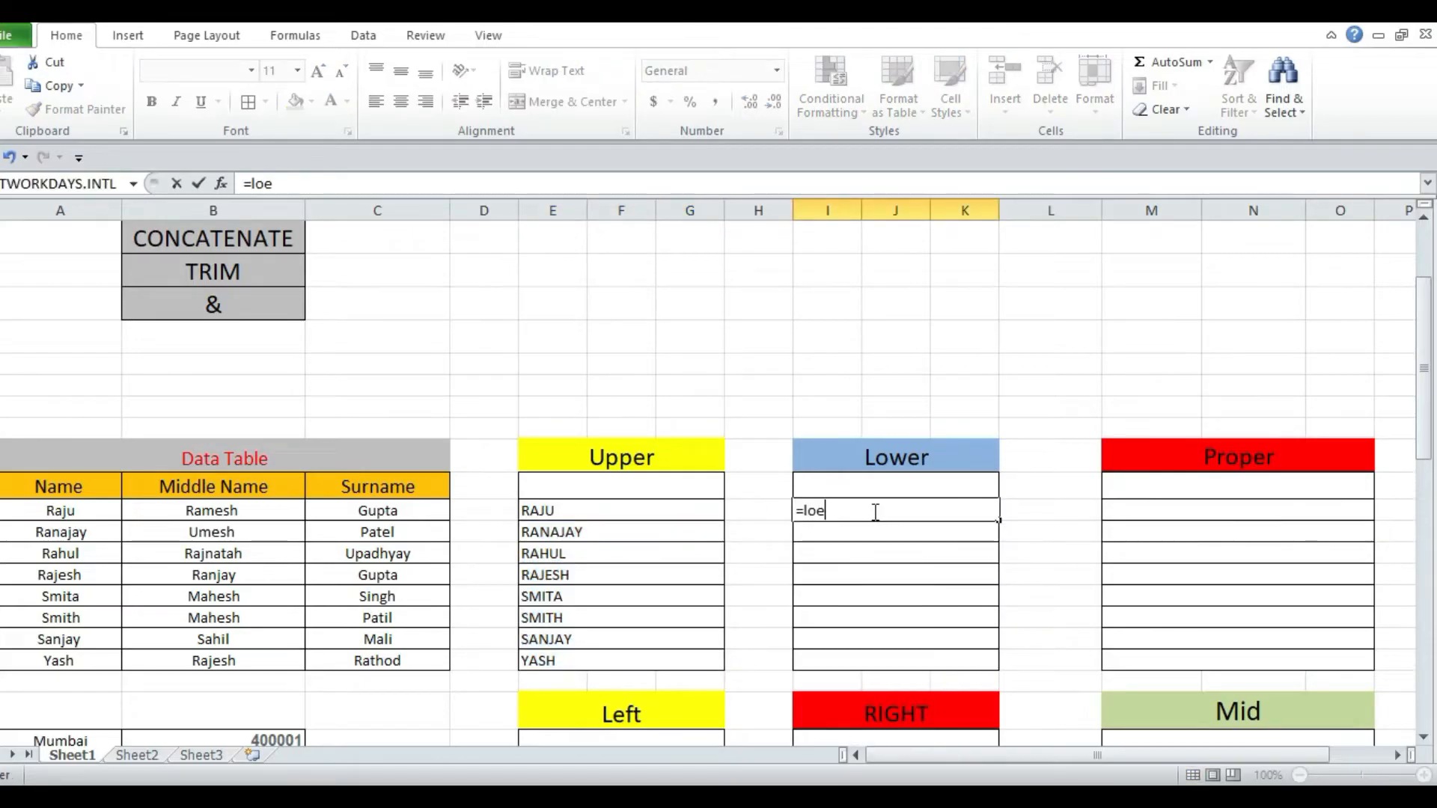
pyautogui.press('BackSpace')
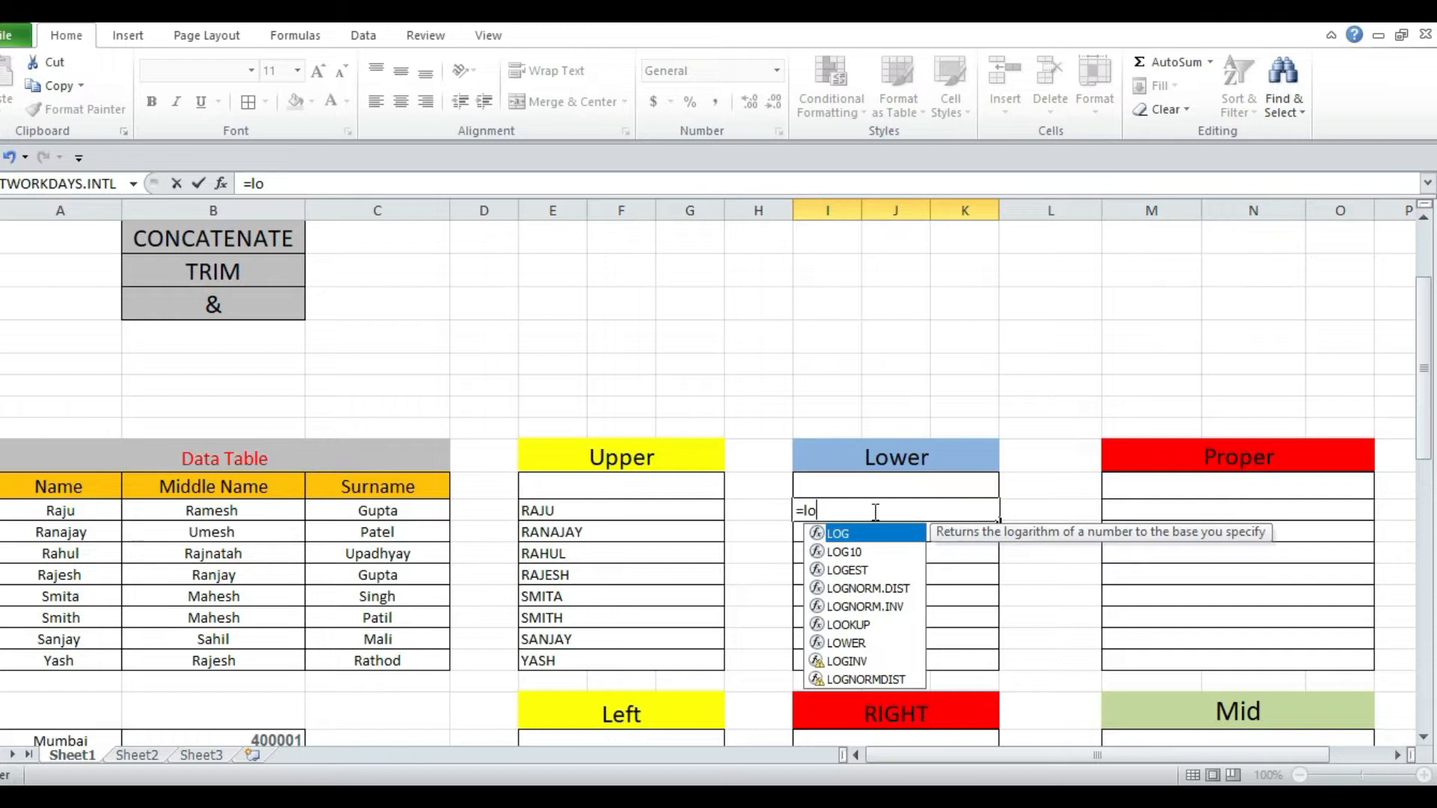
pyautogui.write('e')
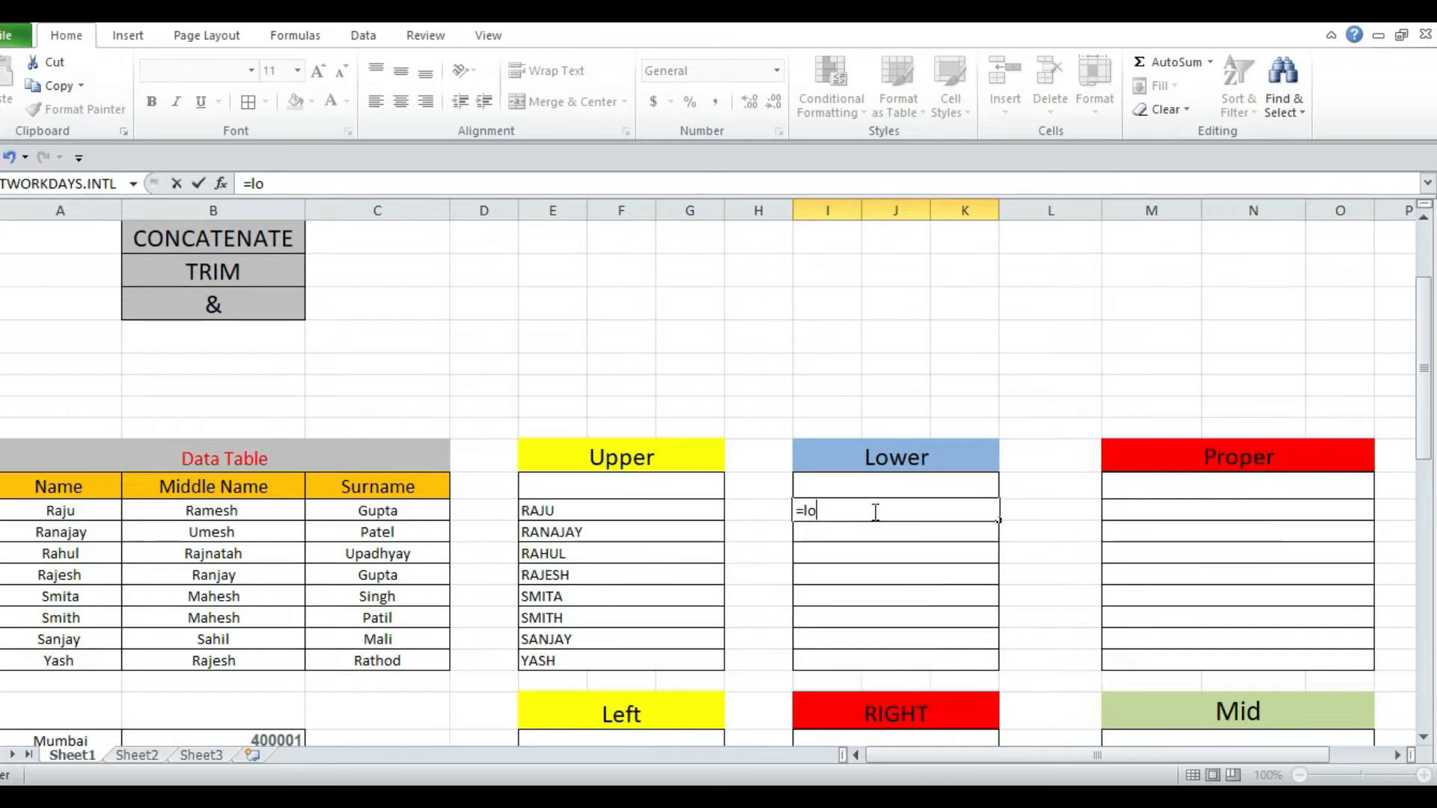
pyautogui.write('w')
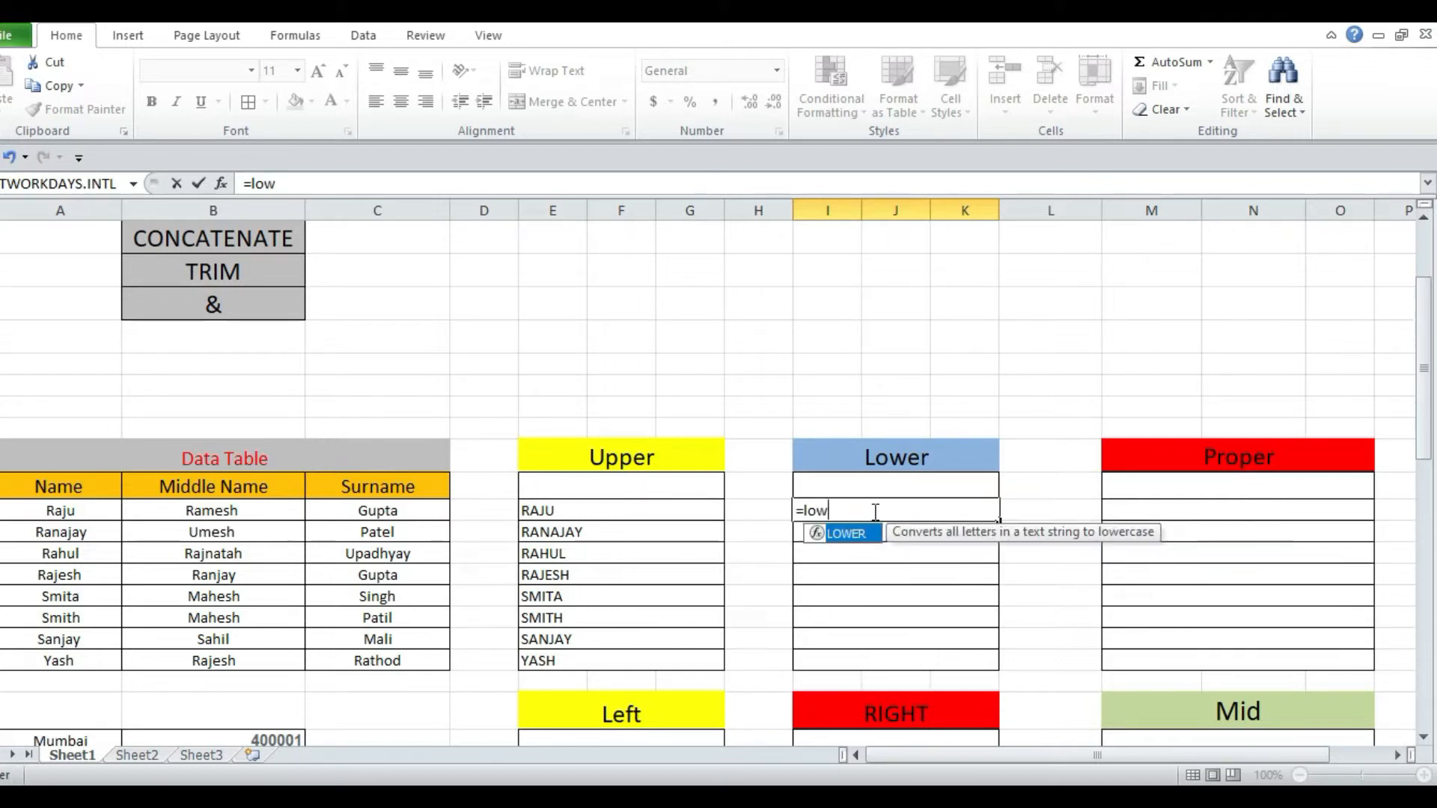
pyautogui.press('Tab')
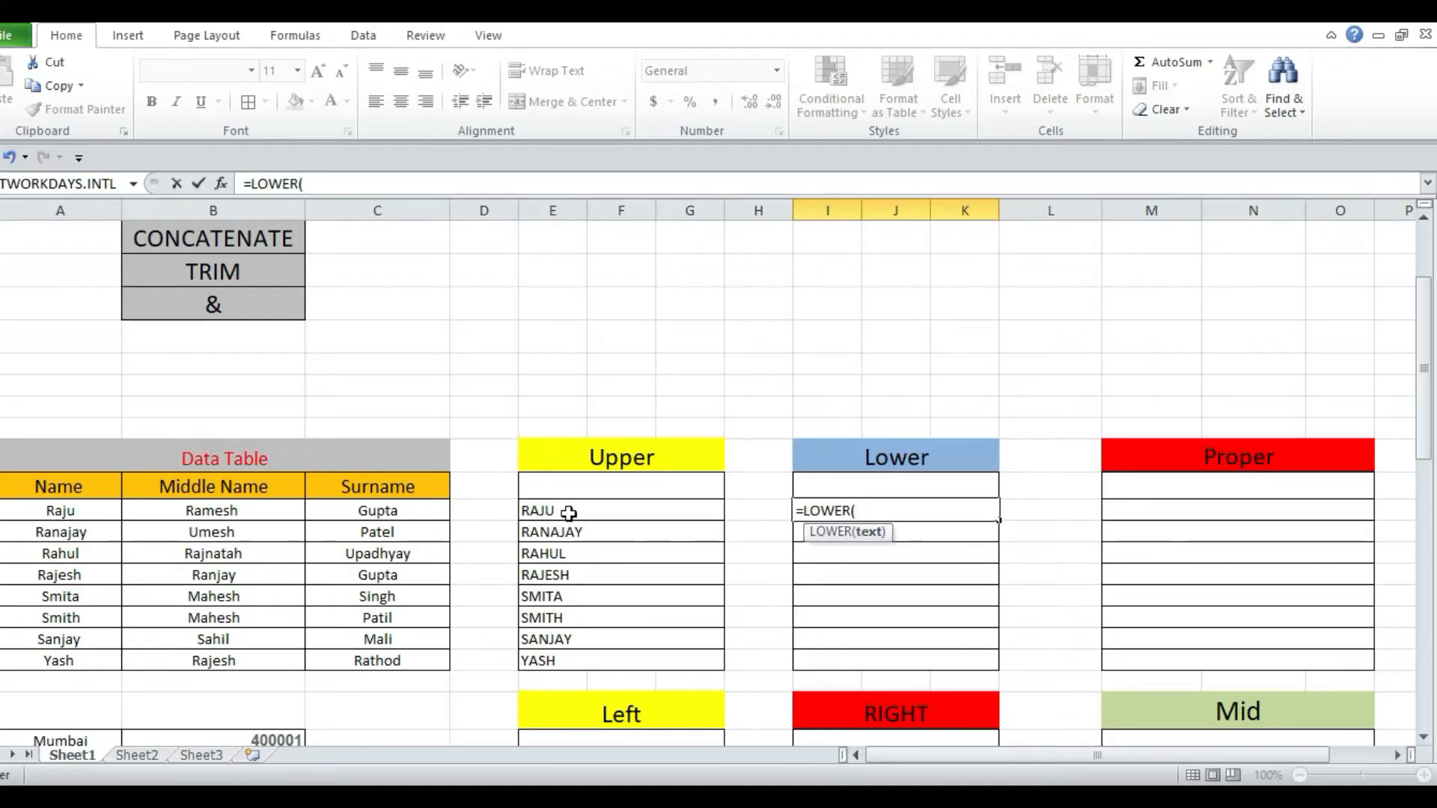
pyautogui.click(569, 514)
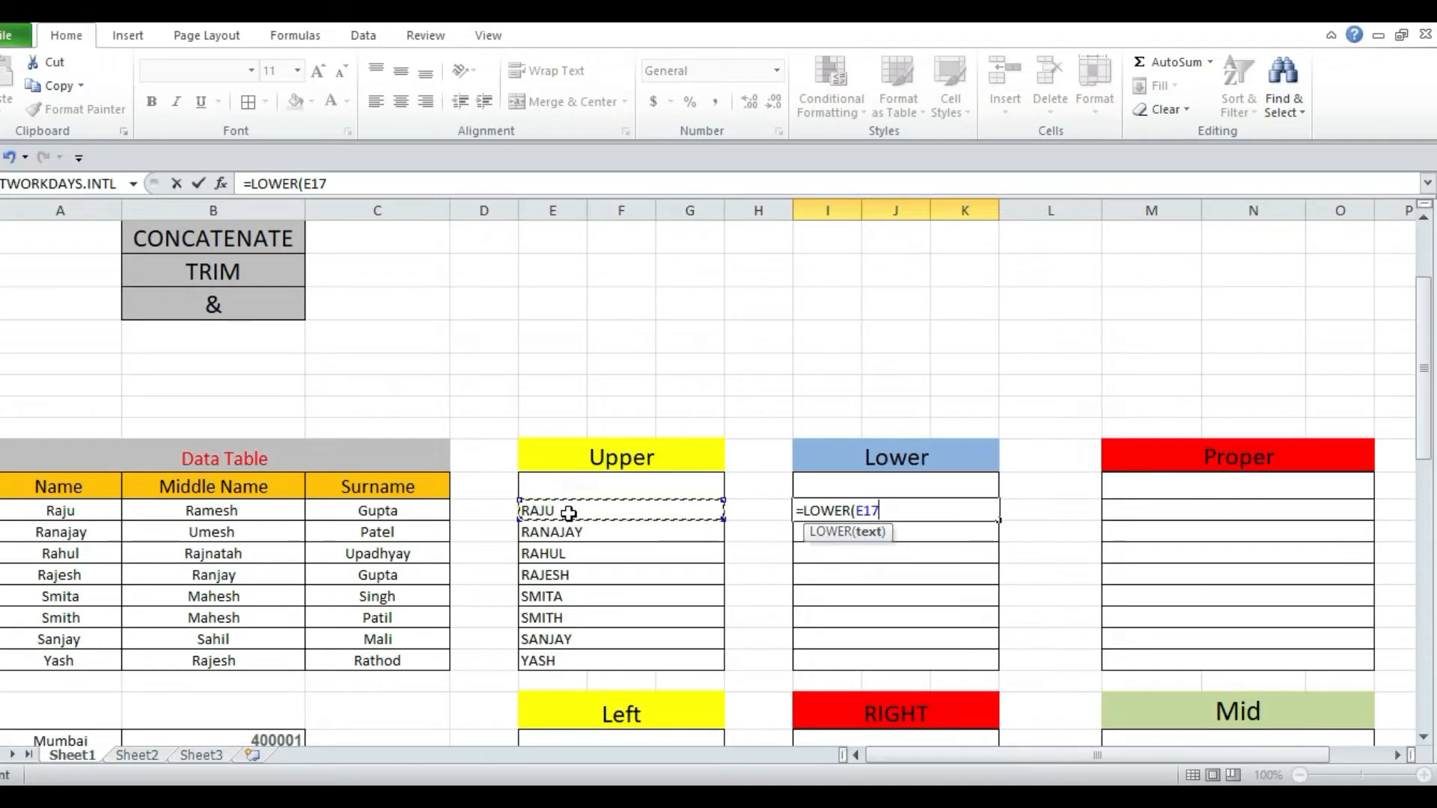
pyautogui.press('Return')
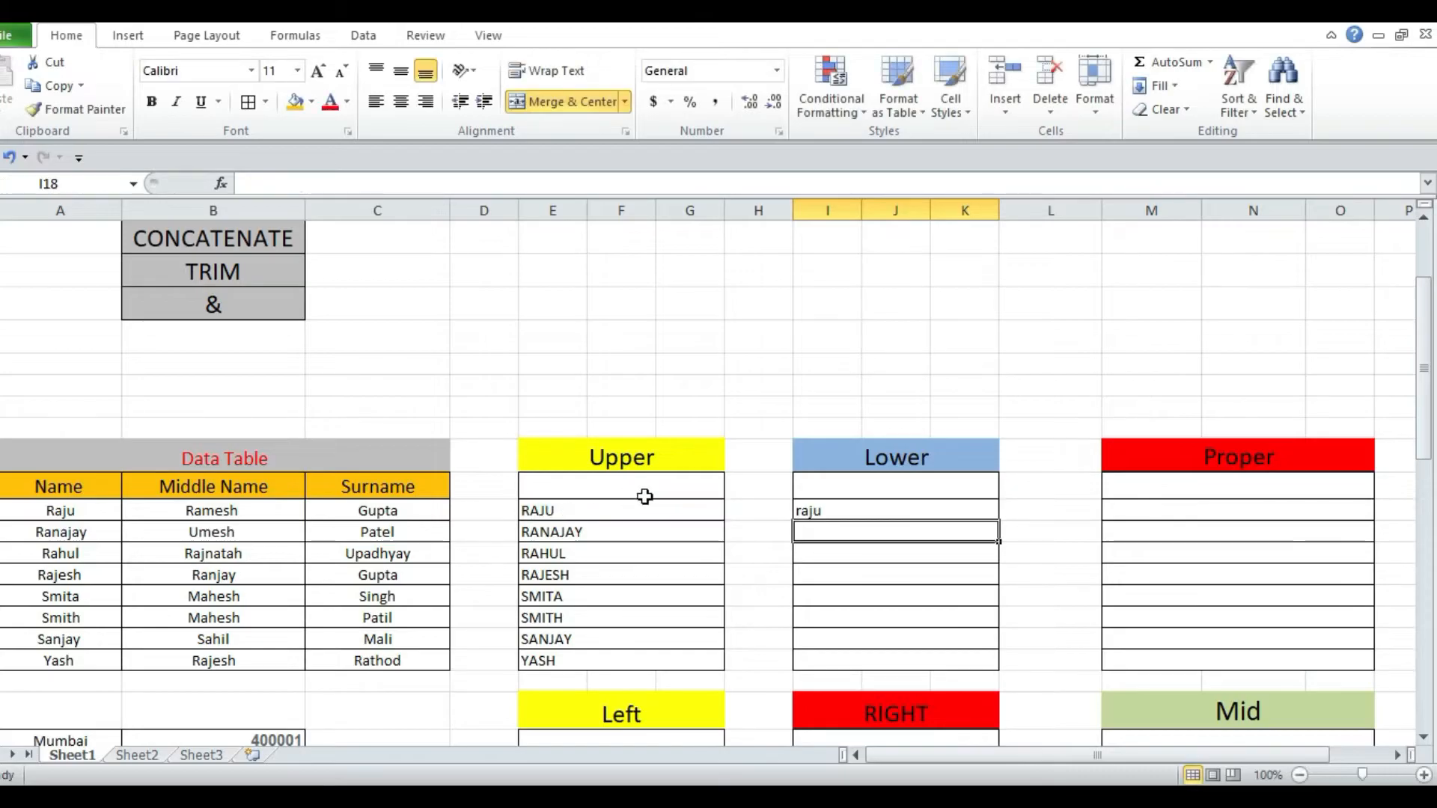
pyautogui.click(840, 509)
pyautogui.moveTo(1003, 523); pyautogui.dragTo(1001, 668)
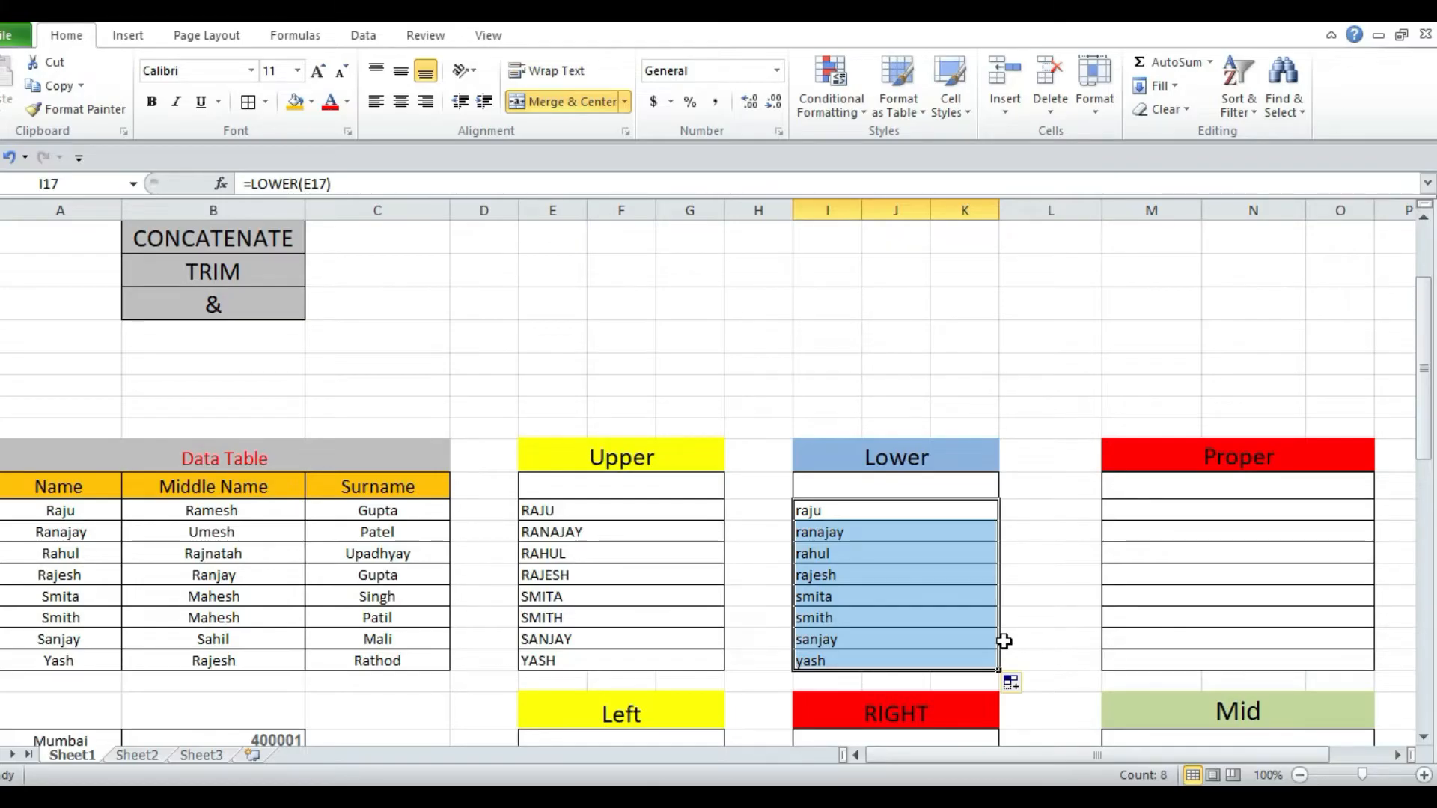
# Enter =PROPER(I17) in cell M17 under the Proper heading and fill the formula down through row 24
pyautogui.click(1218, 527)
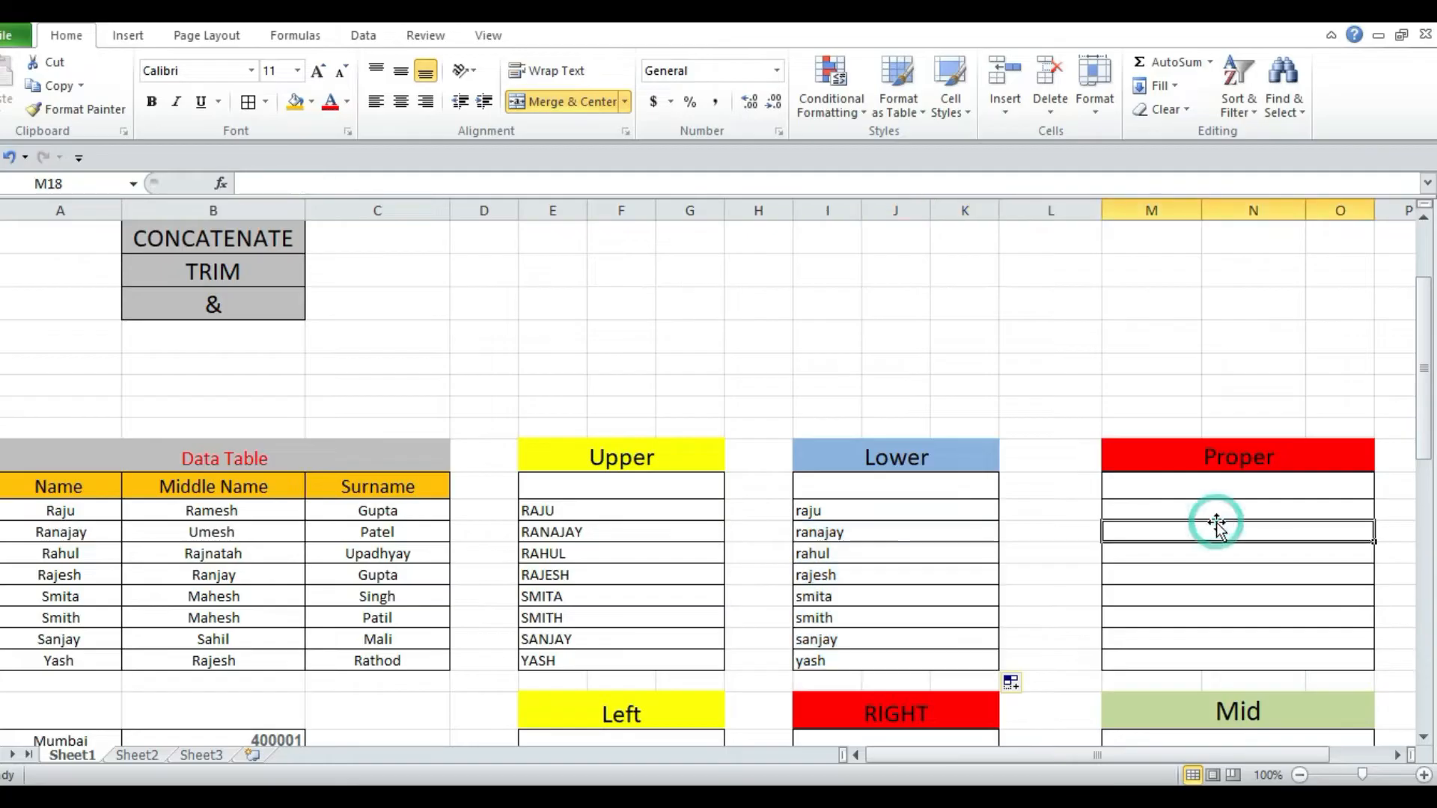
pyautogui.click(1213, 510)
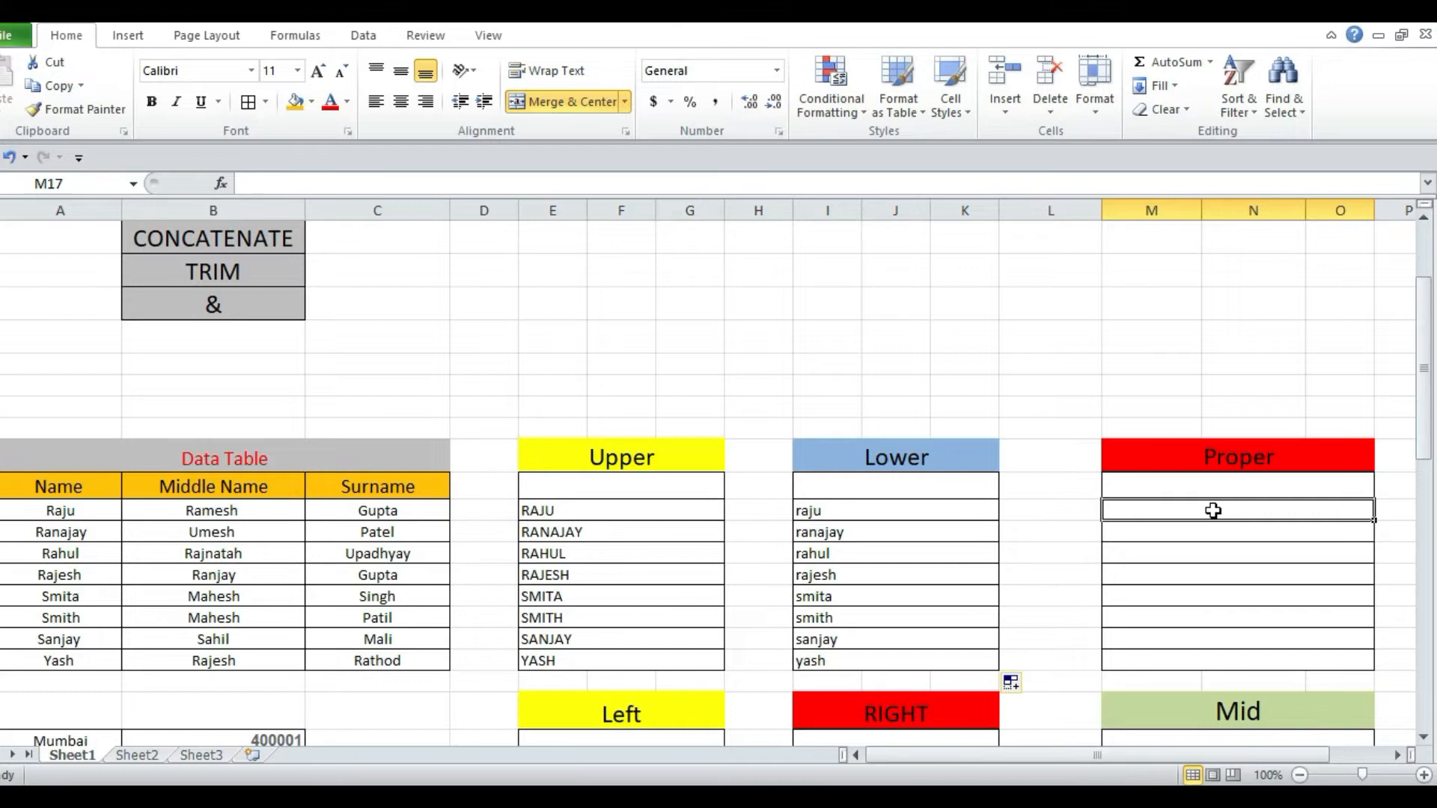
pyautogui.write('=')
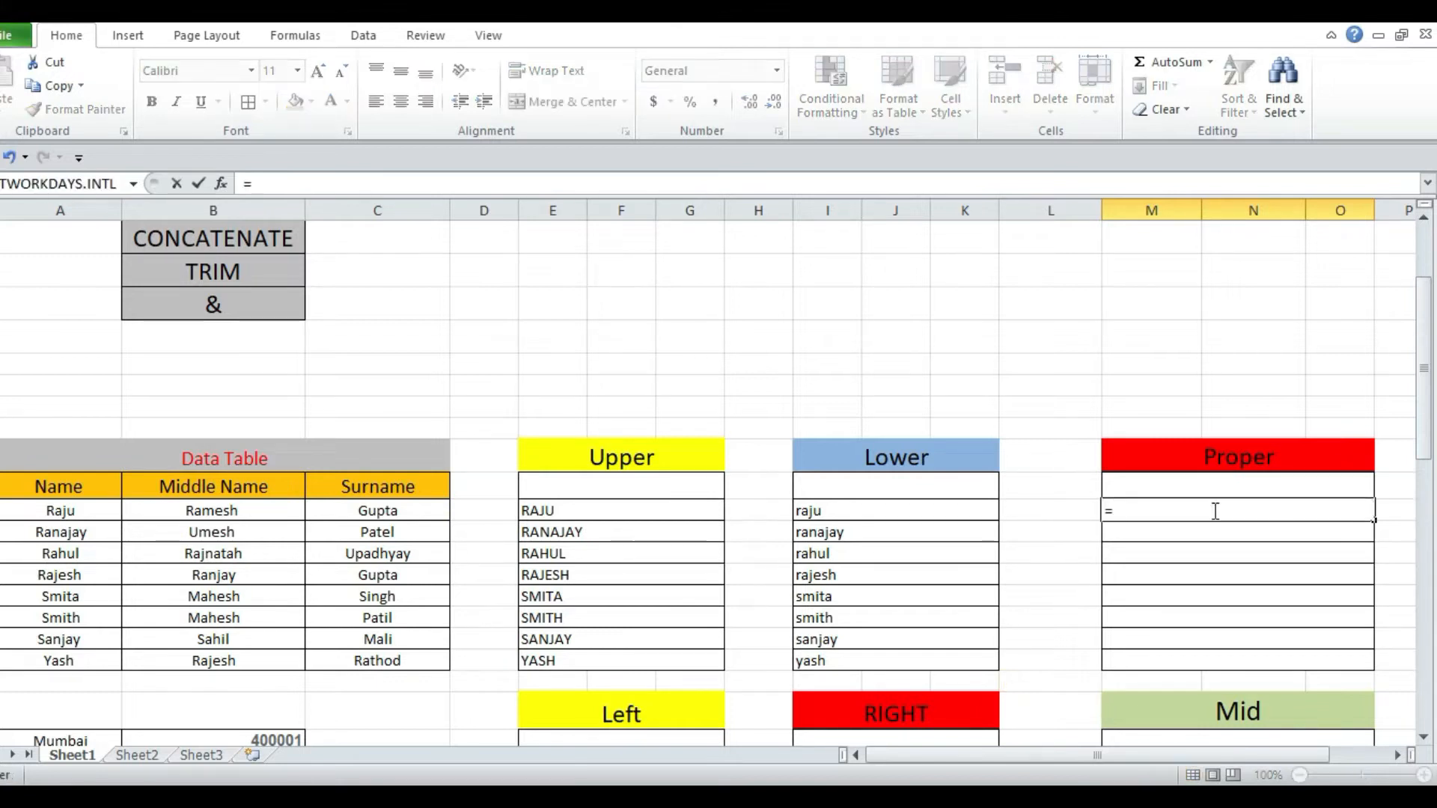
pyautogui.write('pro')
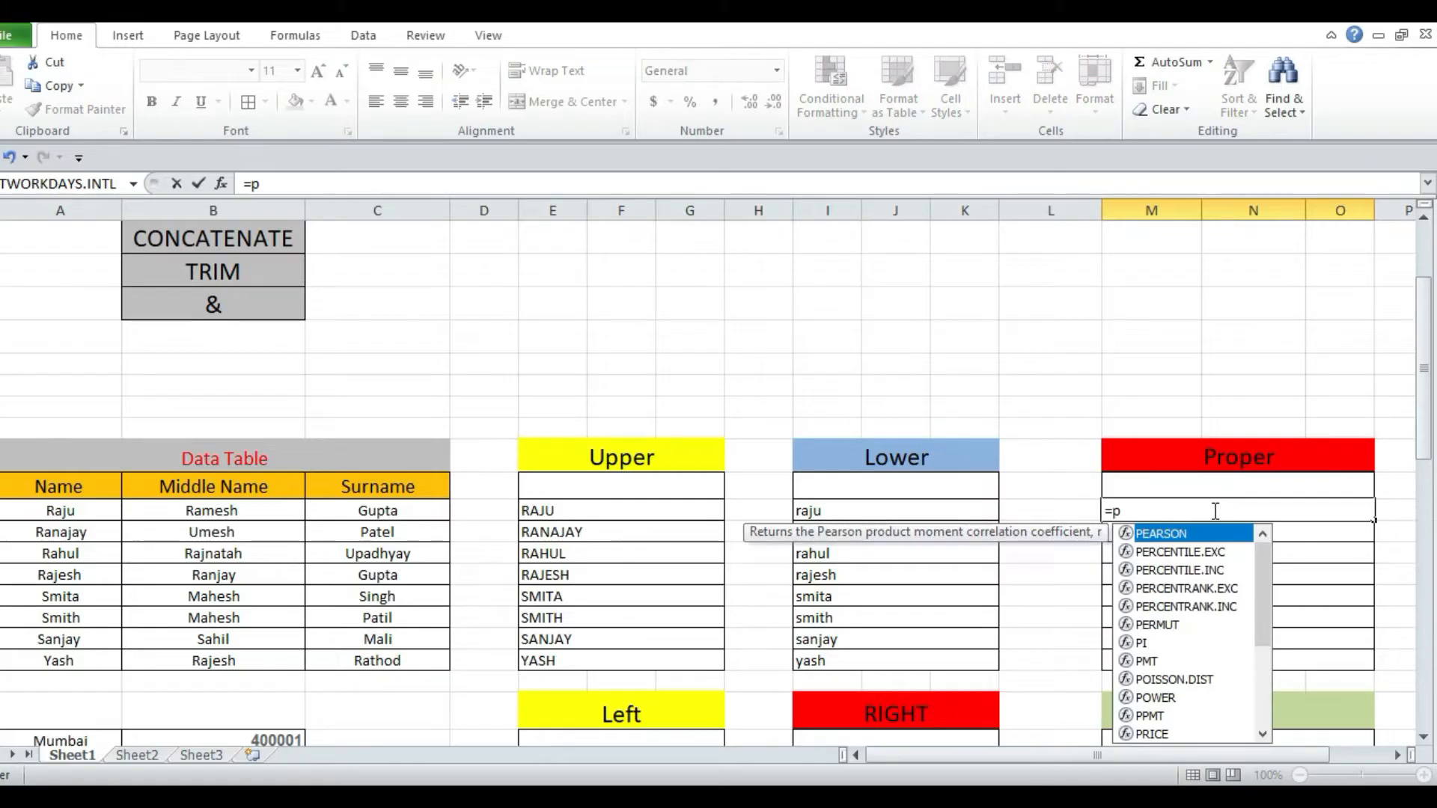
pyautogui.press('Down')
pyautogui.press('Down')
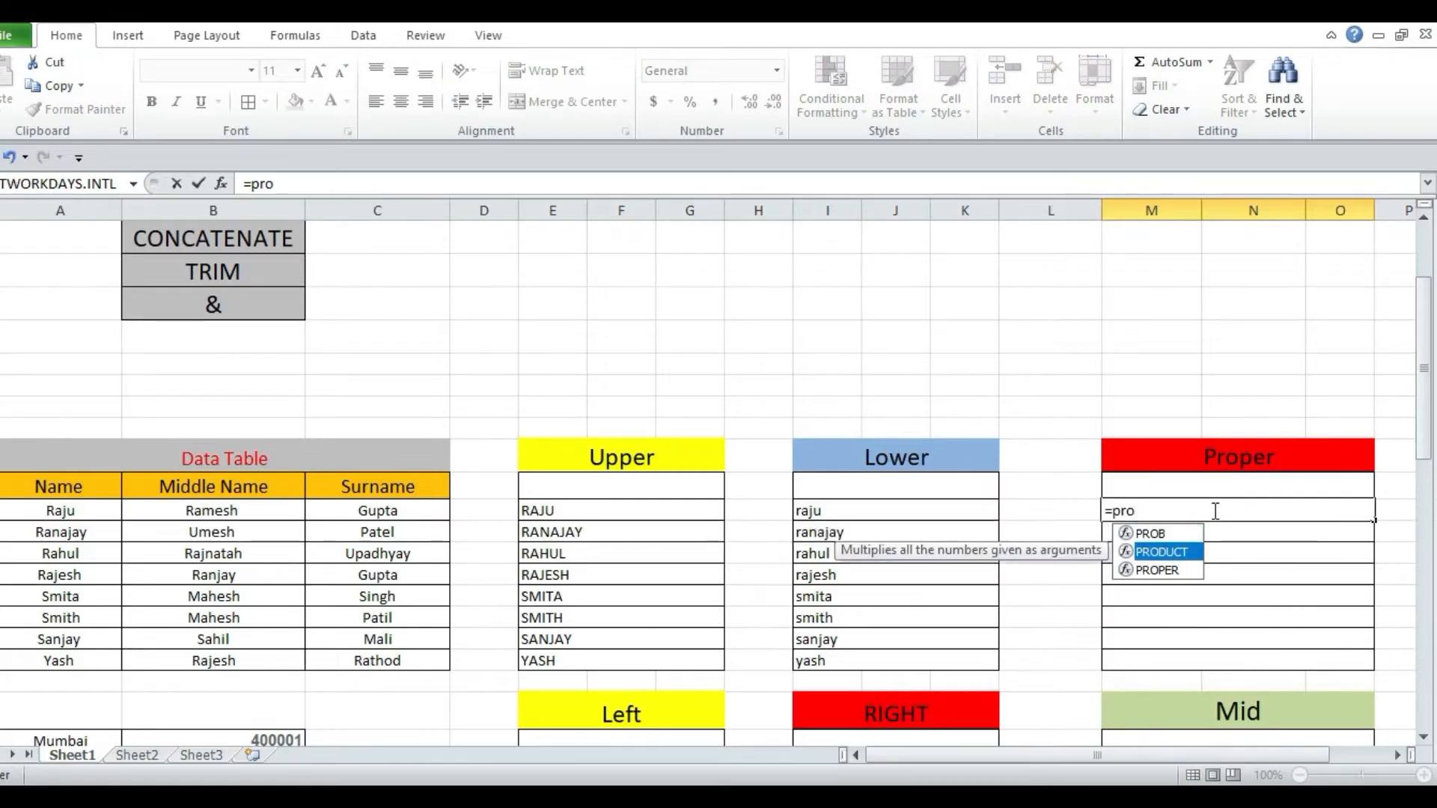
pyautogui.press('Tab')
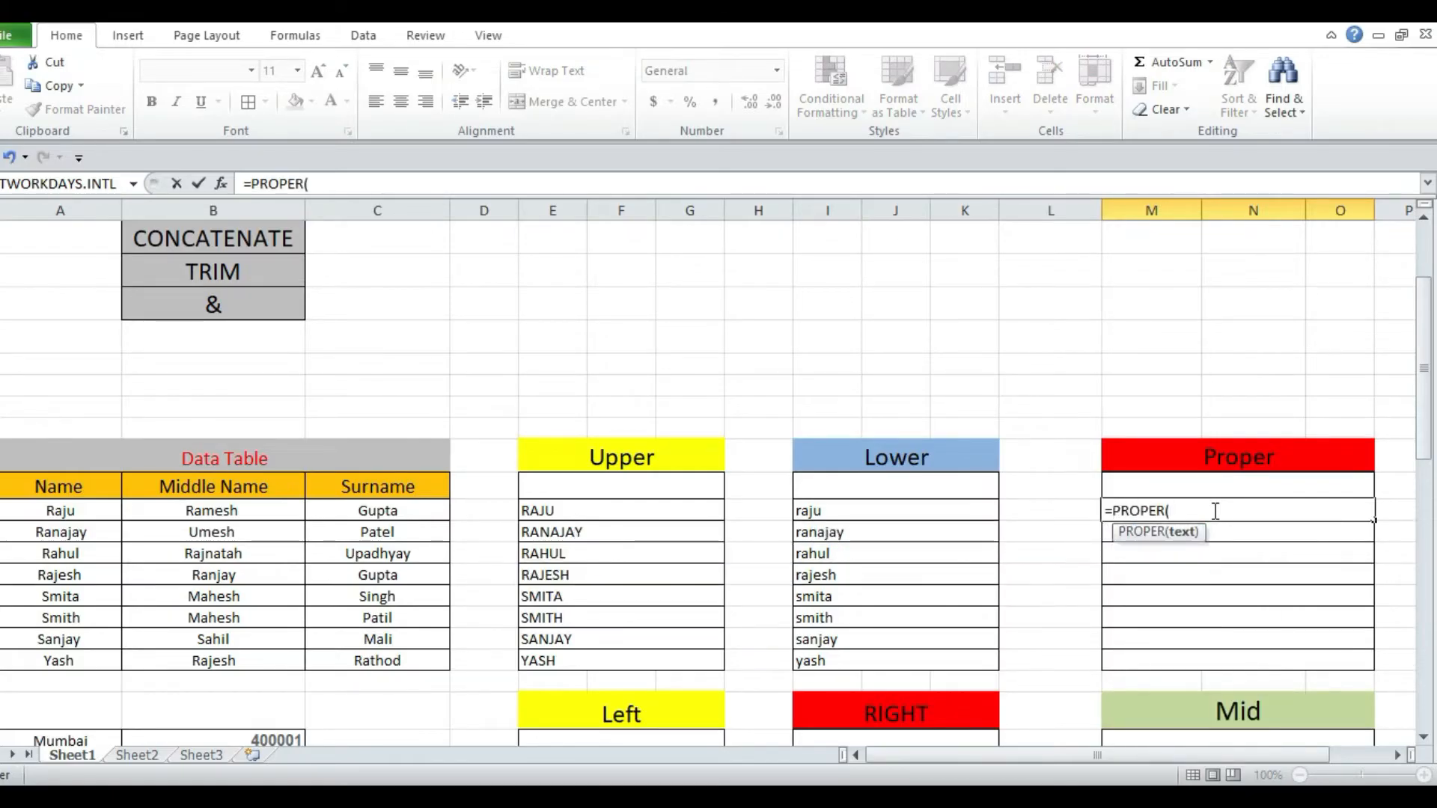
pyautogui.click(907, 516)
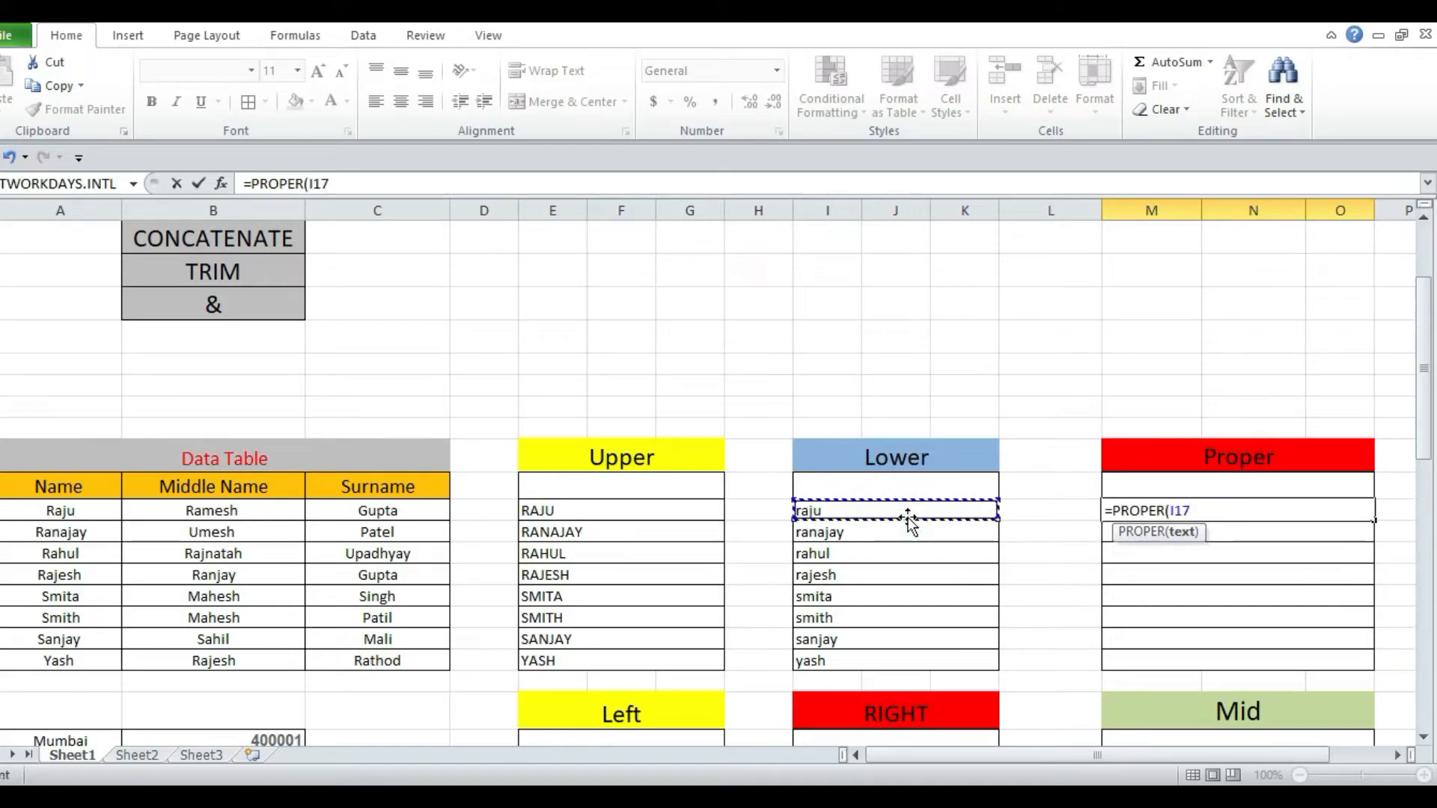
pyautogui.press('Return')
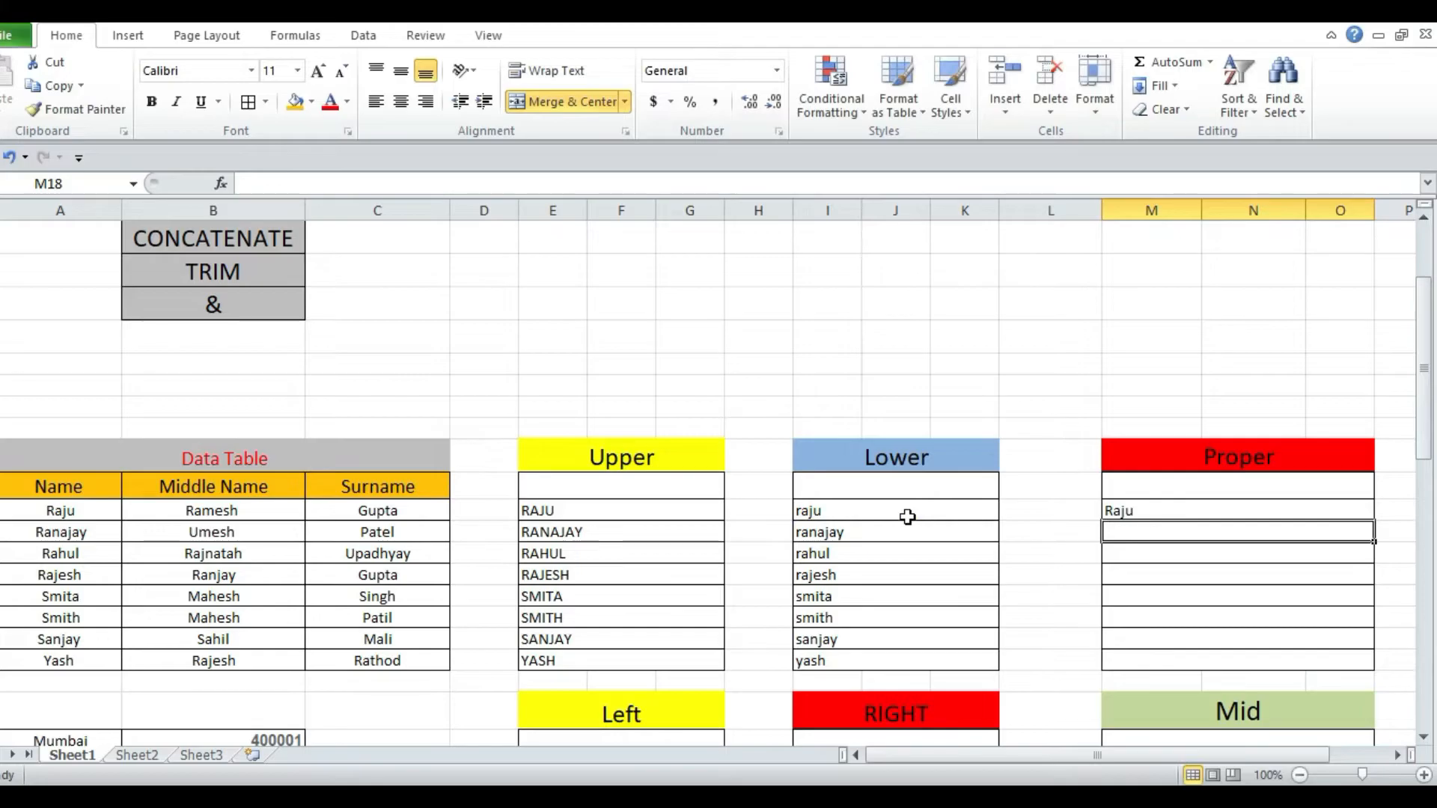
pyautogui.click(1160, 509)
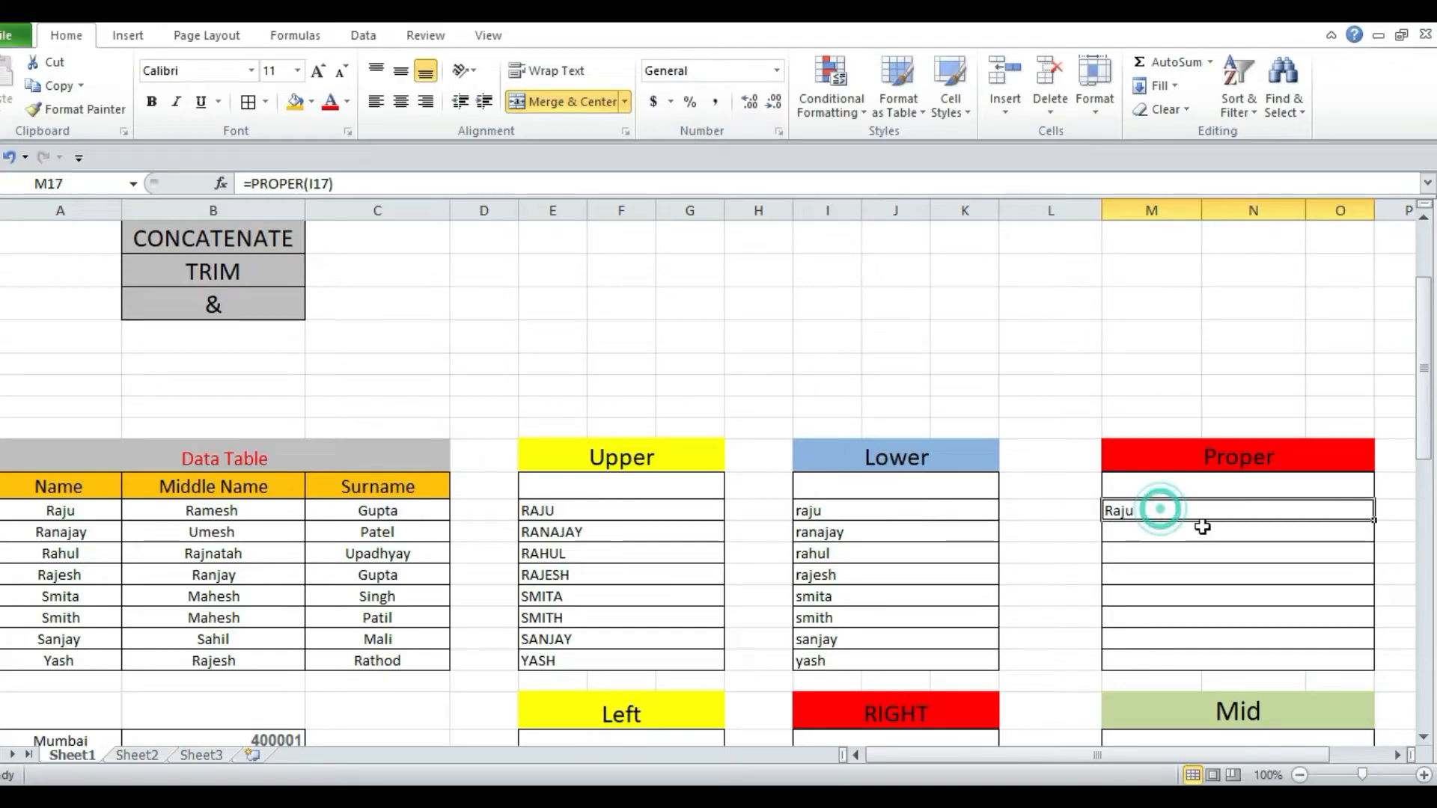
pyautogui.scroll(-1, 1202, 526)
pyautogui.moveTo(1368, 421); pyautogui.dragTo(1377, 567)
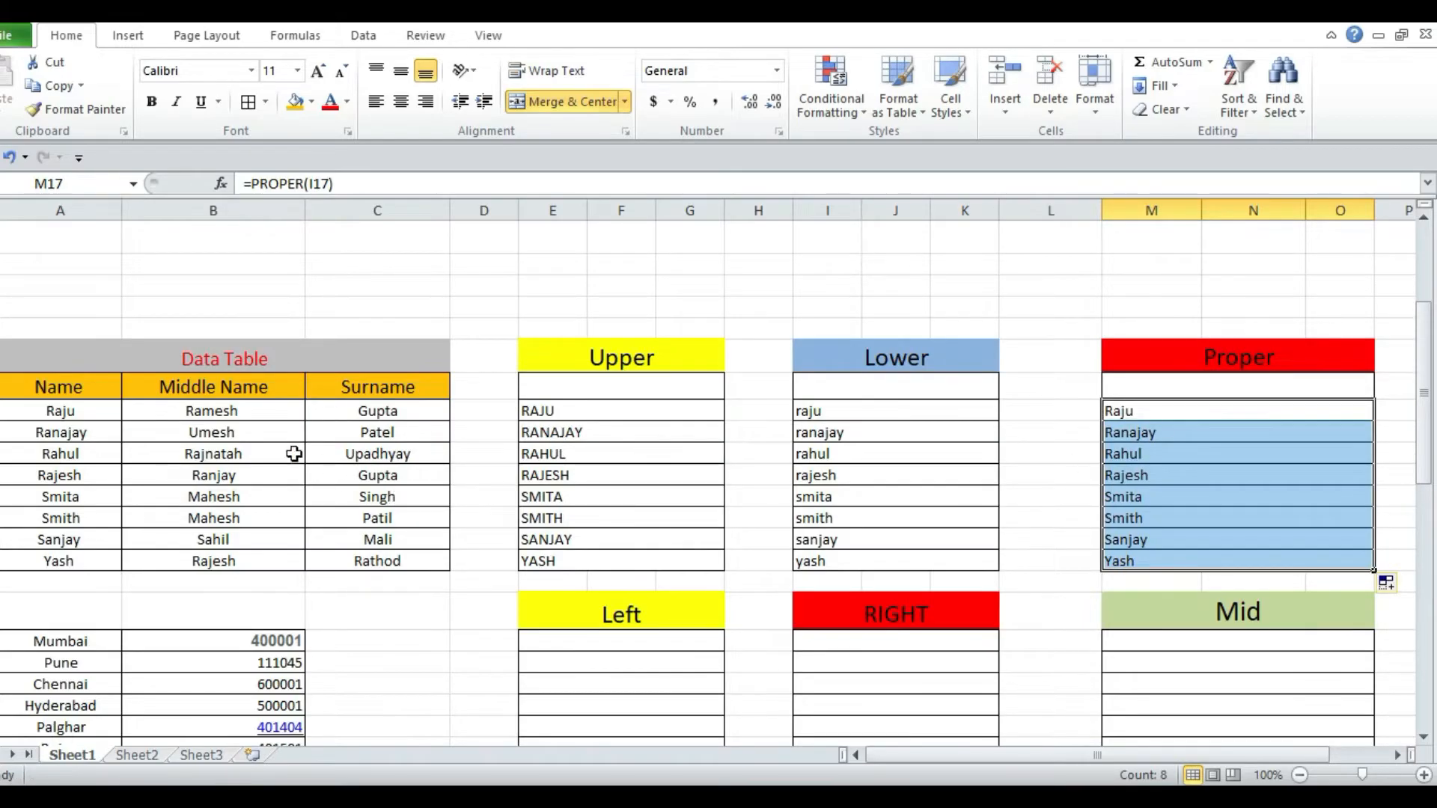
# Examine the Data Table columns, the list of text functions, the Left, RIGHT and Mid headings, and the city names in column A
pyautogui.moveTo(249, 408); pyautogui.dragTo(285, 582)
pyautogui.moveTo(375, 411); pyautogui.dragTo(386, 582)
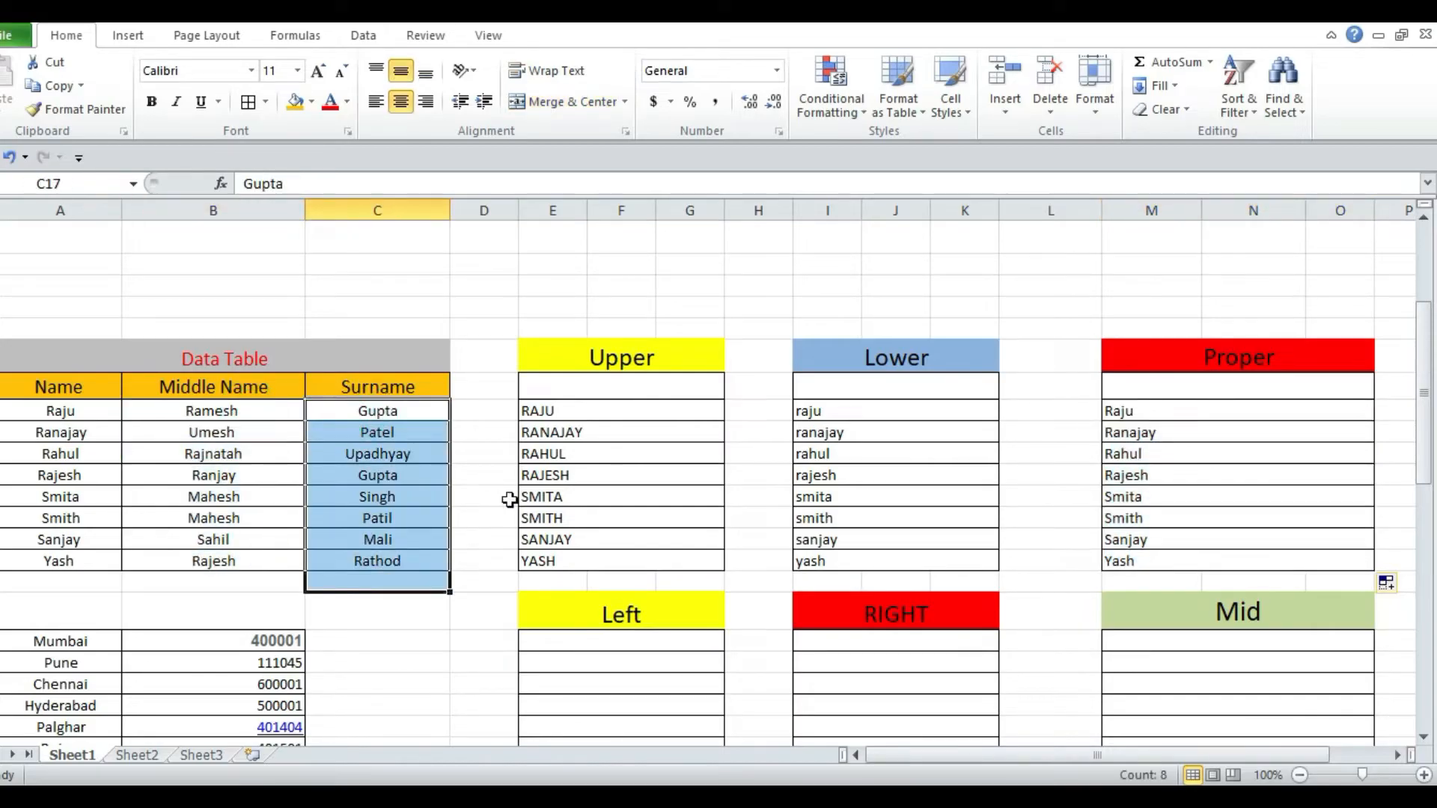
pyautogui.scroll(-3, 561, 533)
pyautogui.scroll(5, 554, 491)
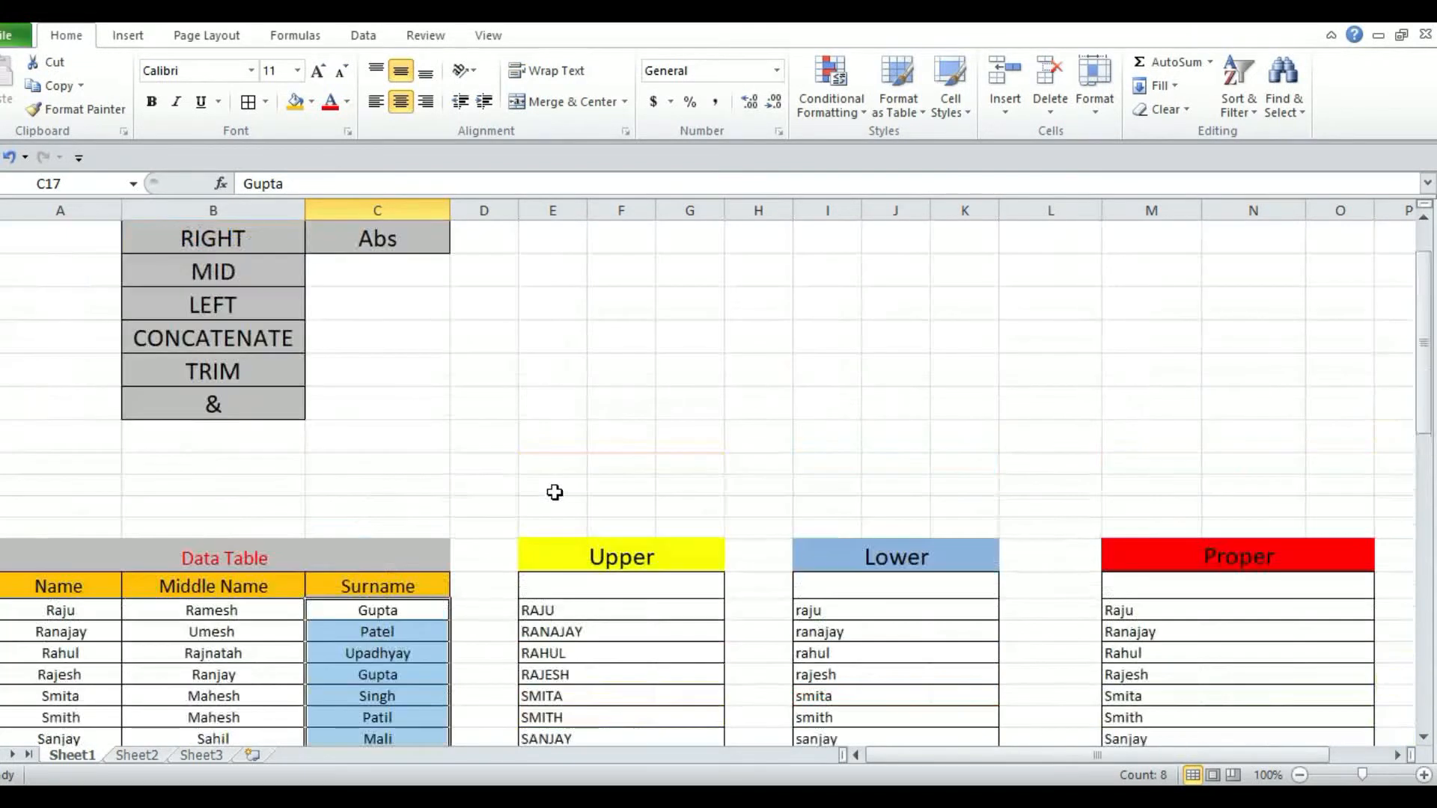
pyautogui.scroll(1, 433, 494)
pyautogui.moveTo(224, 247); pyautogui.dragTo(240, 337)
pyautogui.scroll(-5, 621, 456)
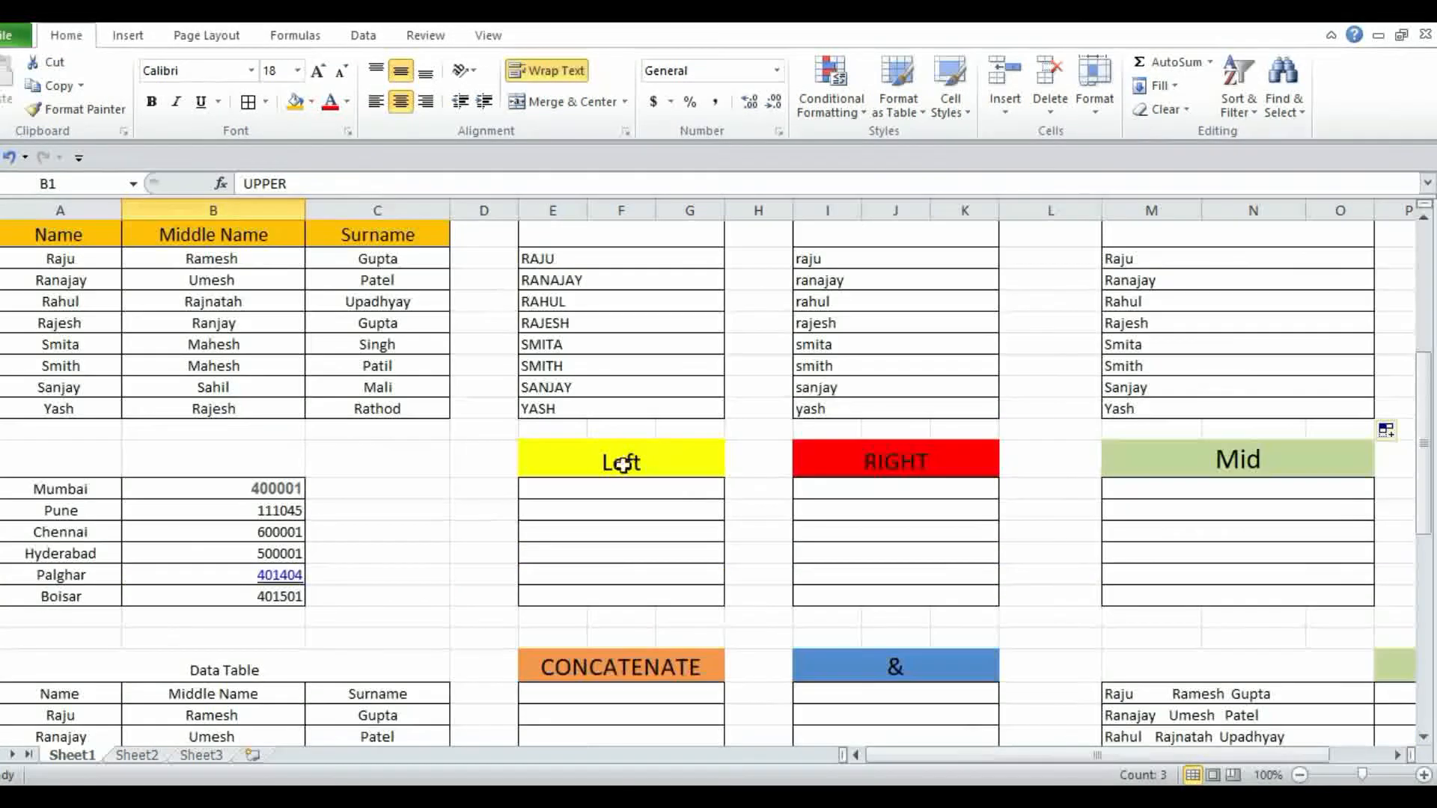
pyautogui.click(828, 461)
pyautogui.click(1176, 446)
pyautogui.scroll(-1, 86, 494)
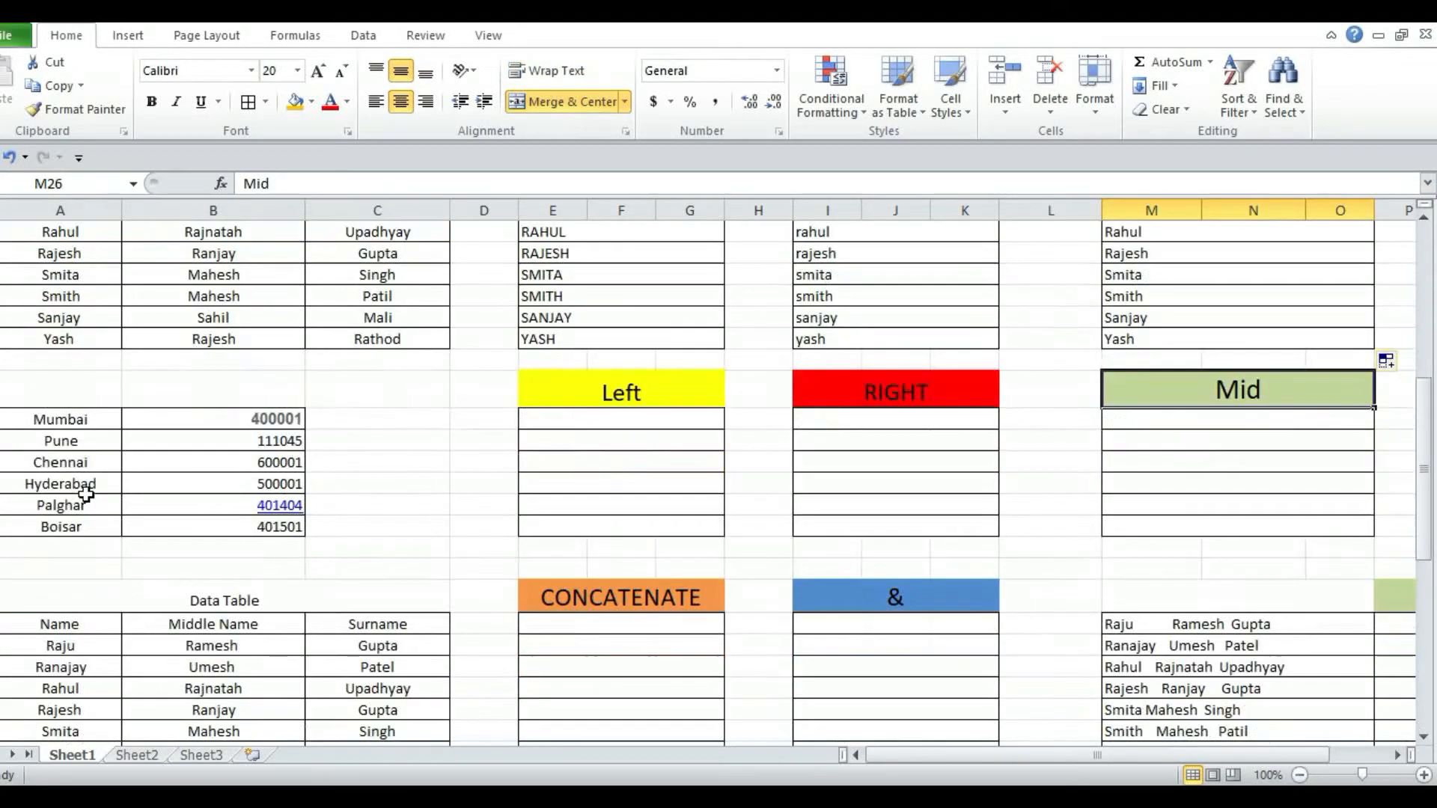
pyautogui.moveTo(64, 419); pyautogui.dragTo(72, 536)
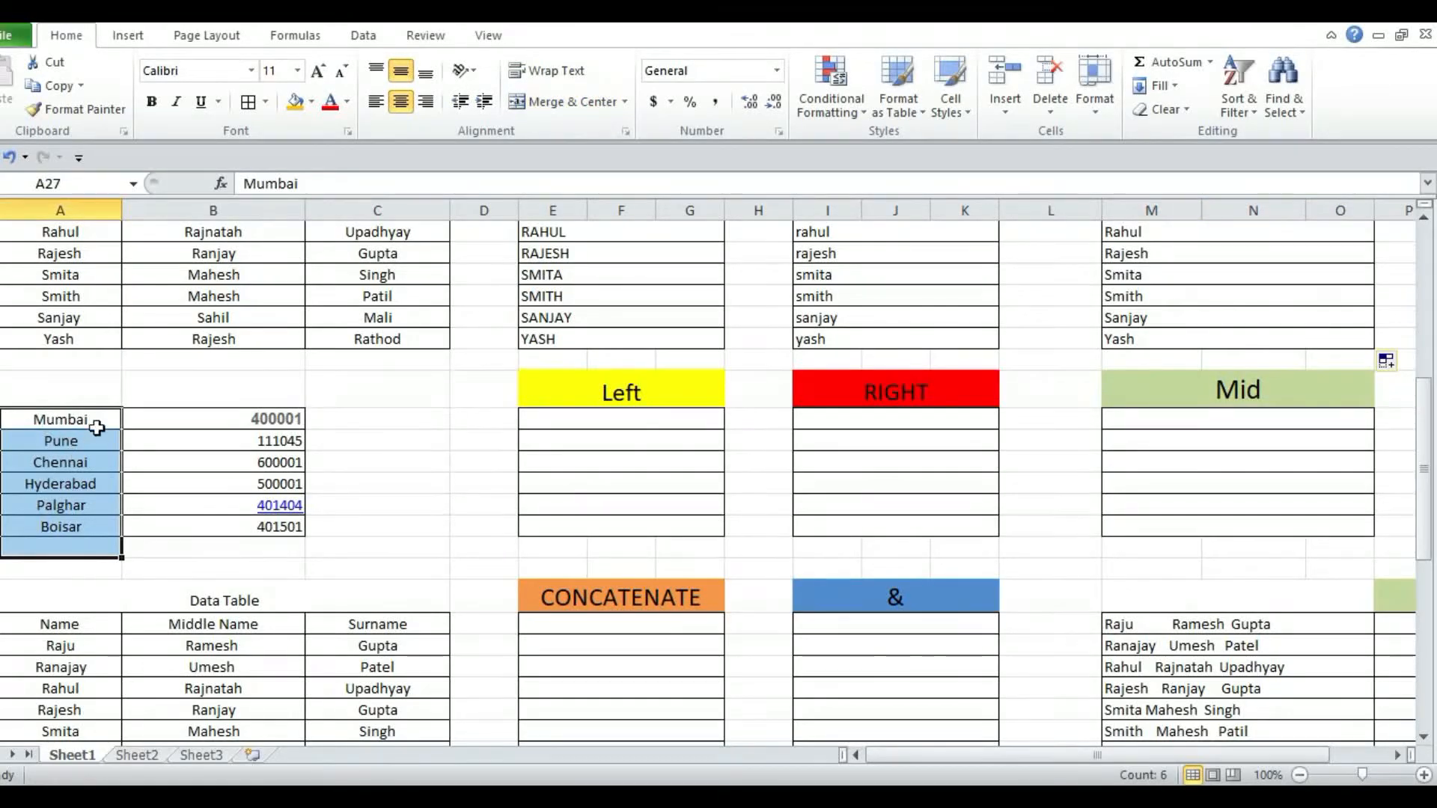
pyautogui.click(72, 485)
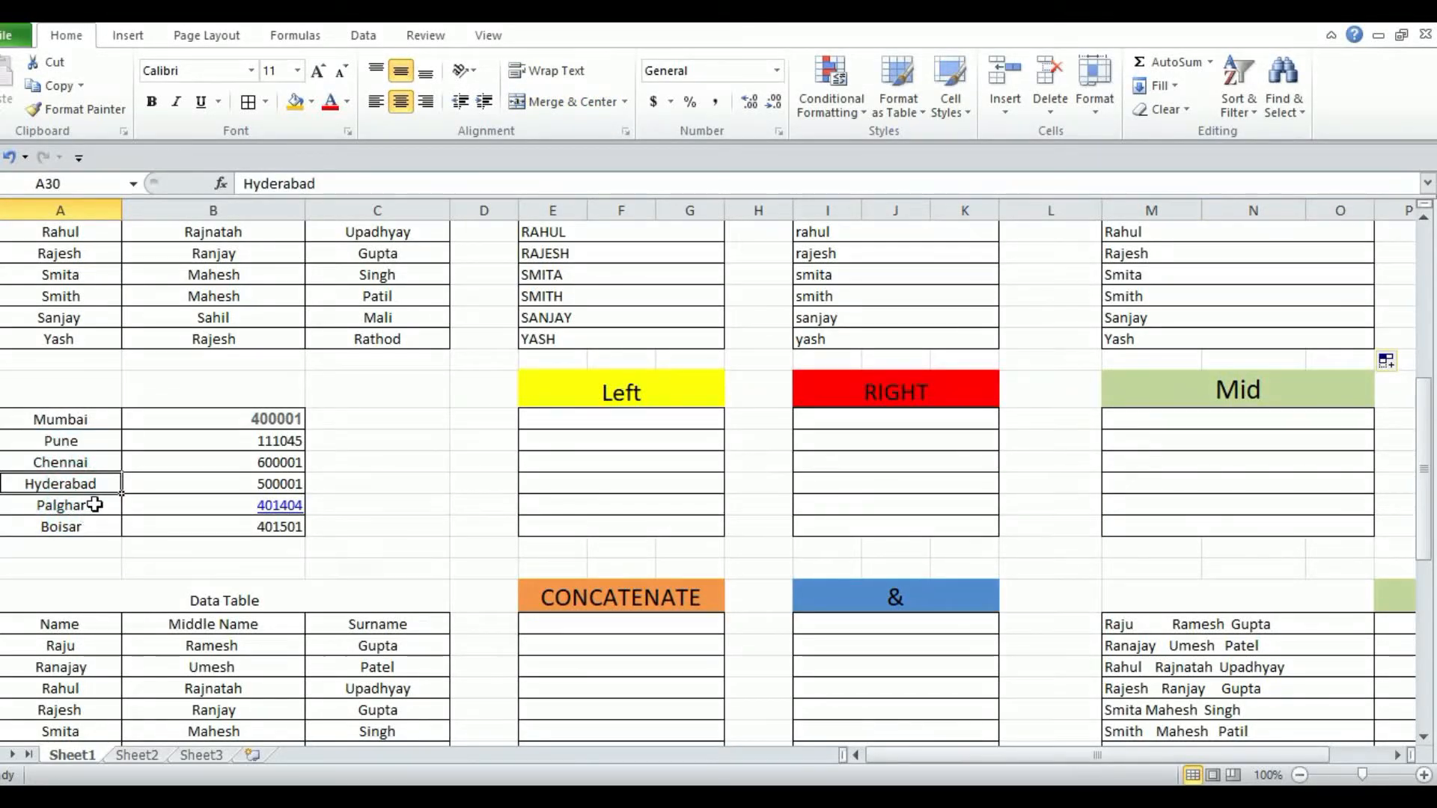
# Enter =LEFT(A27,3) in cell E27 under the Left heading and fill the formula down through row 32
pyautogui.click(560, 519)
pyautogui.click(601, 418)
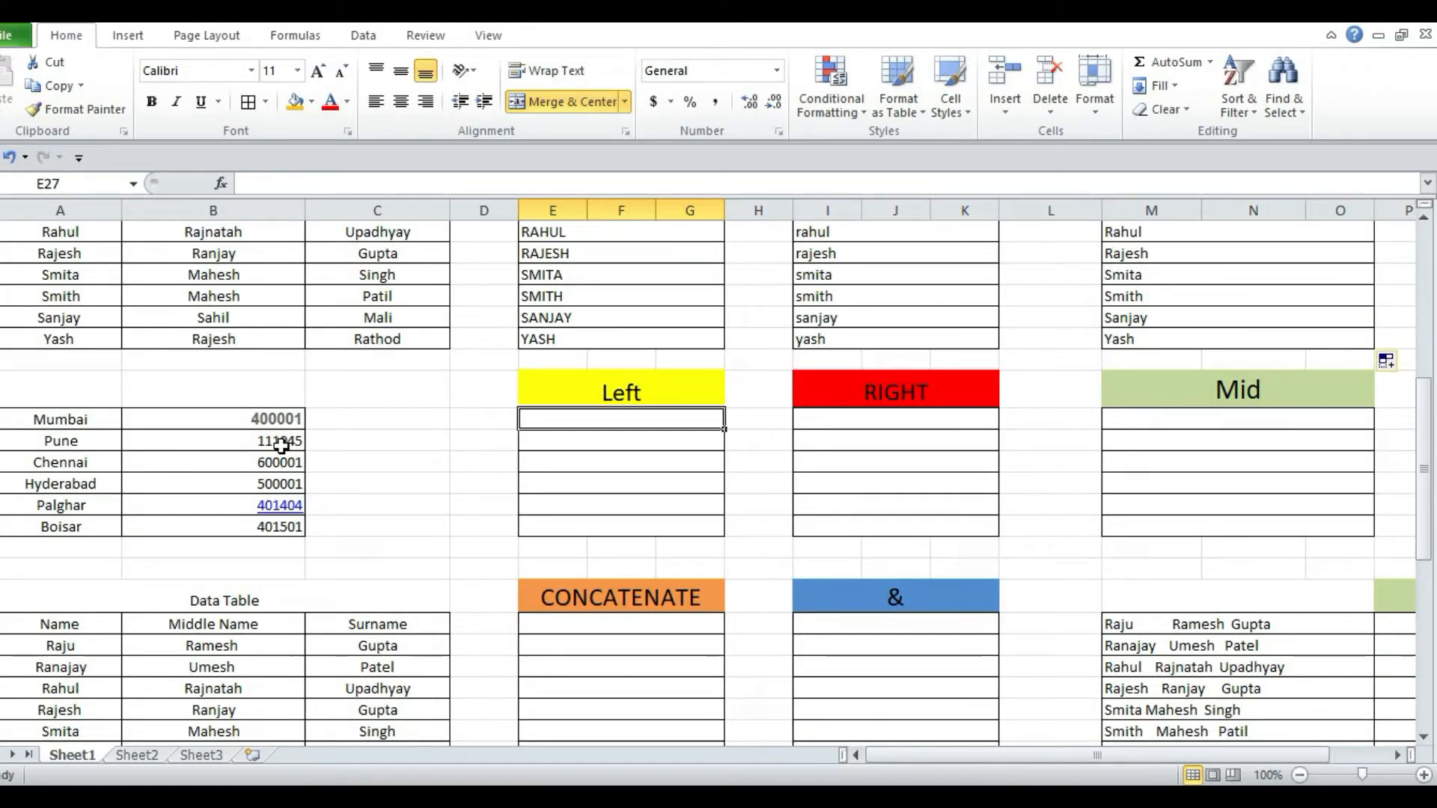
pyautogui.write('=')
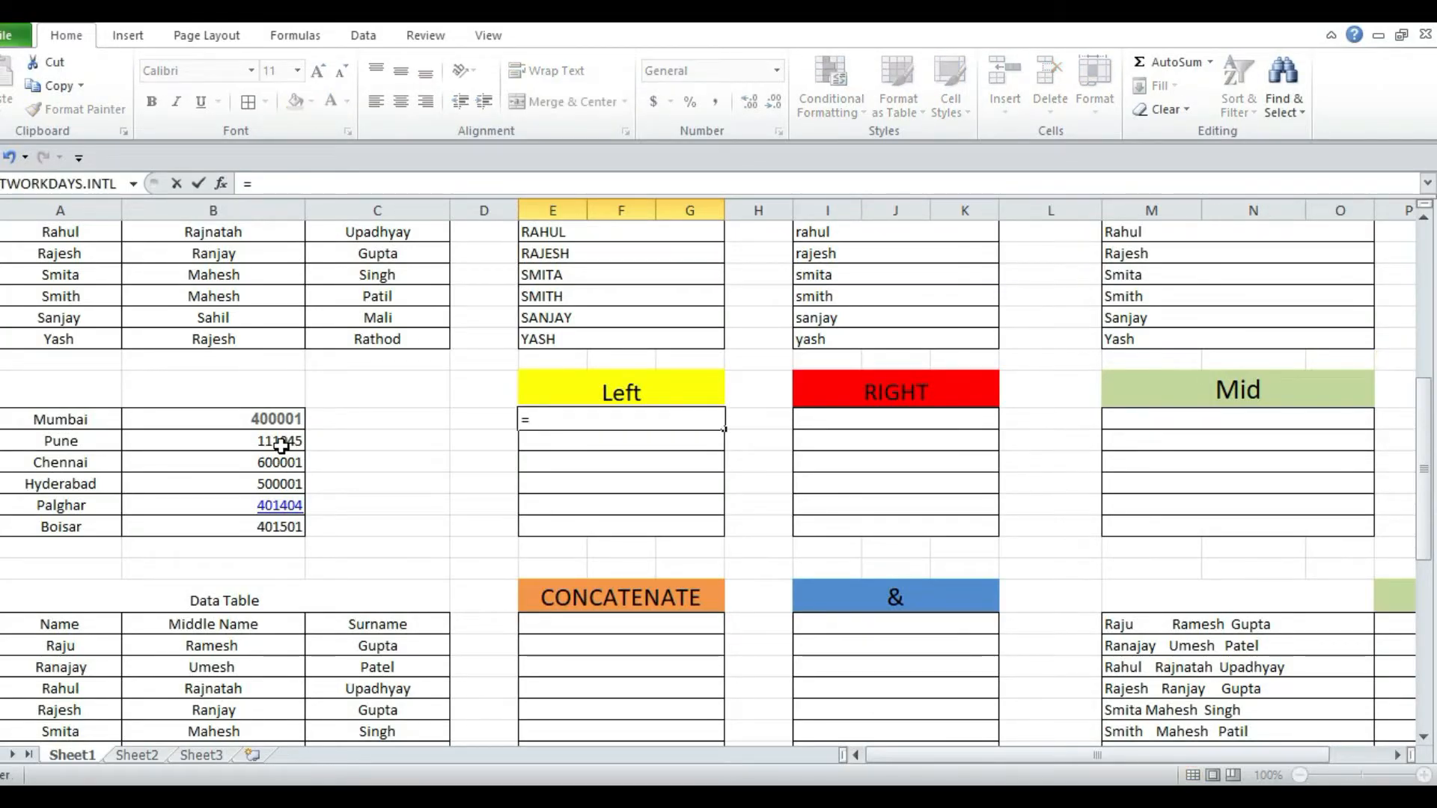
pyautogui.write('lef')
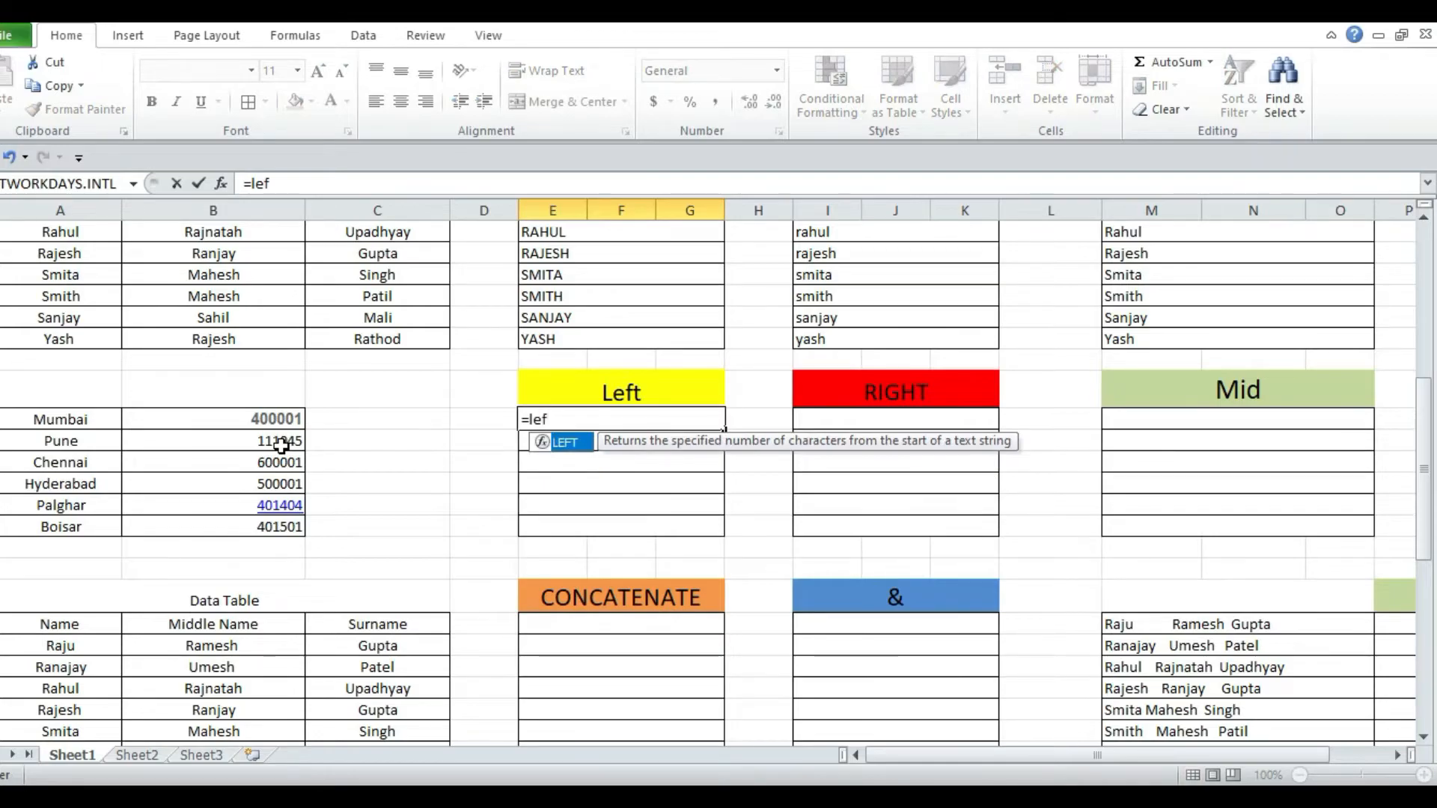
pyautogui.press('Tab')
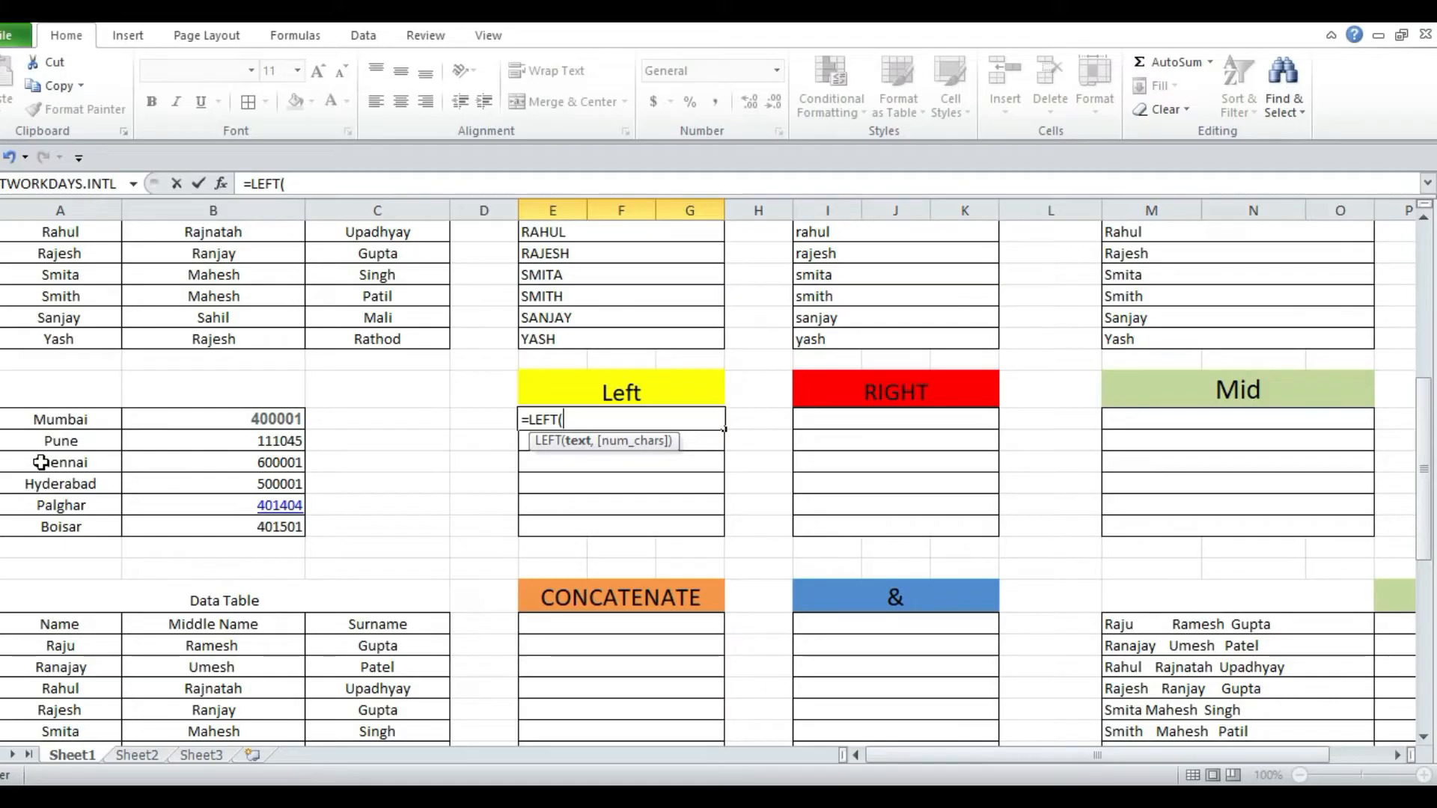
pyautogui.click(51, 421)
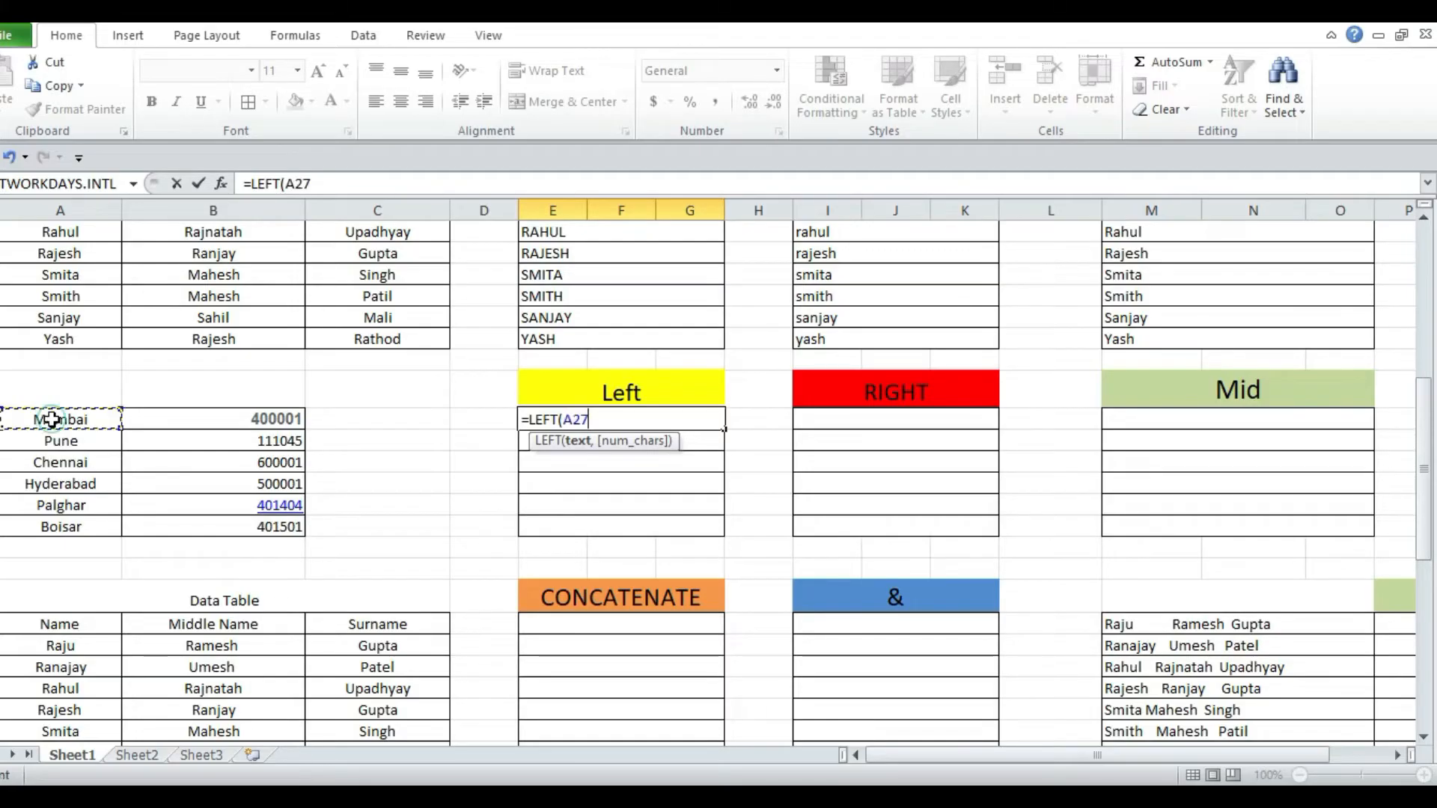
pyautogui.write(',')
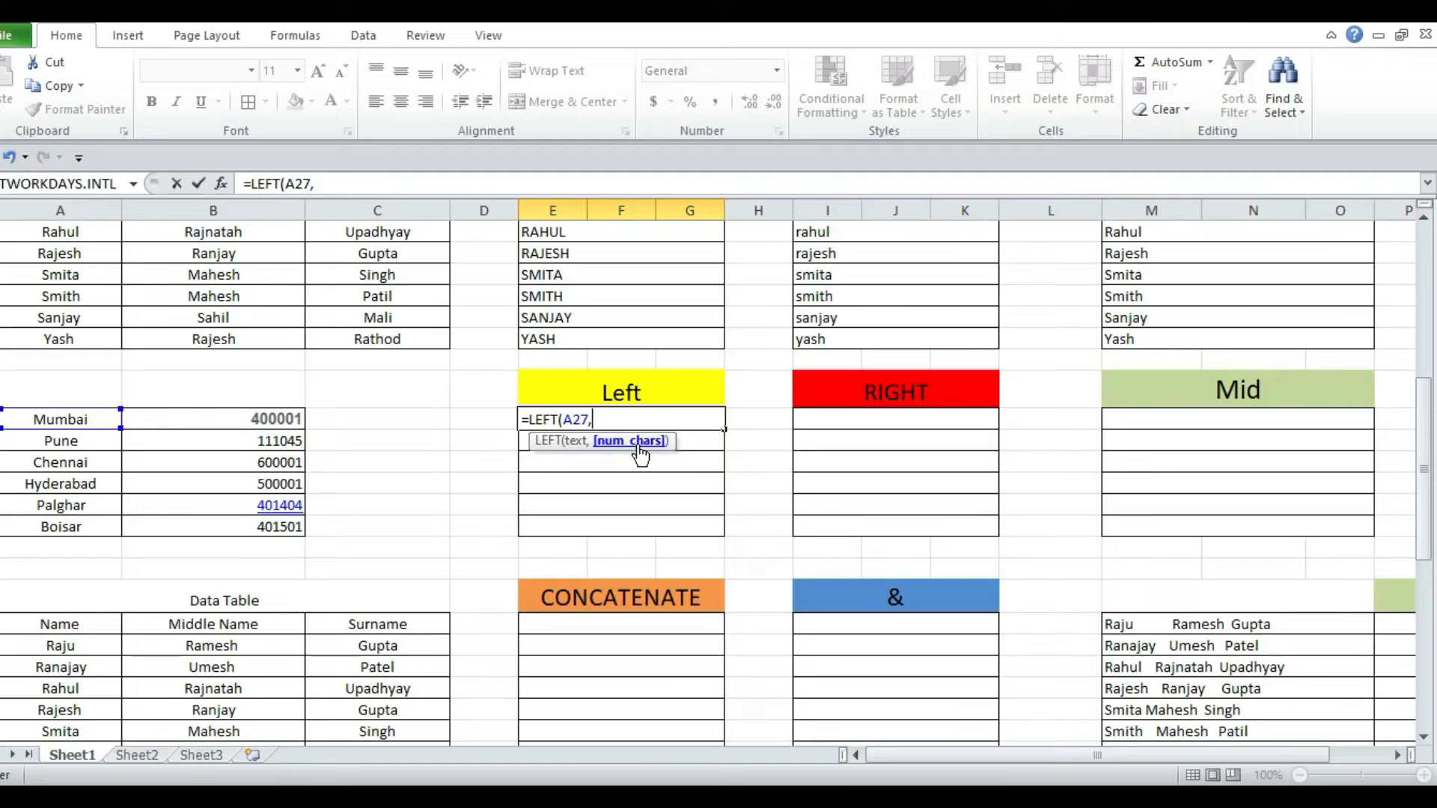
pyautogui.write(',')
pyautogui.press('BackSpace')
pyautogui.write('3')
pyautogui.press('Return')
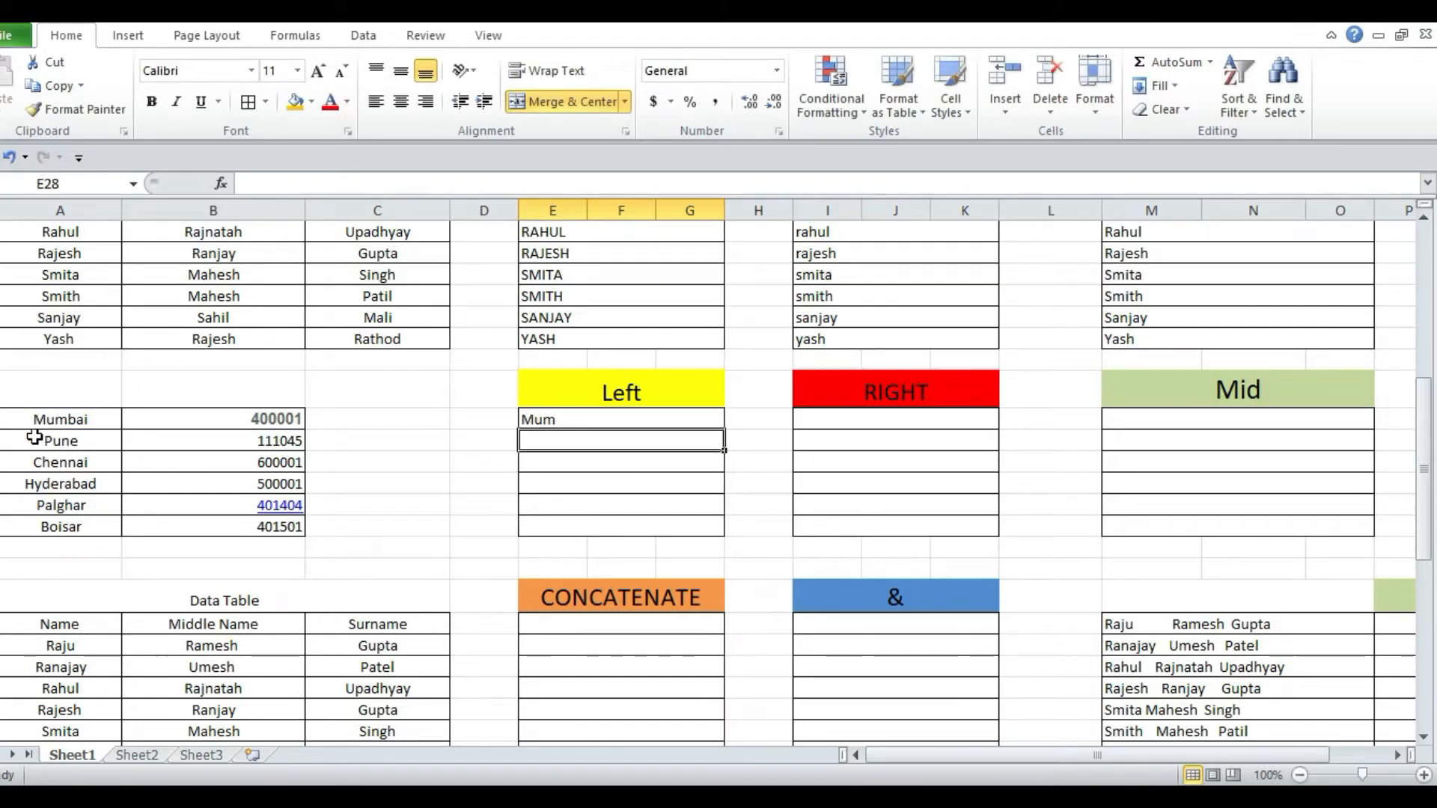
pyautogui.click(595, 416)
pyautogui.moveTo(725, 433); pyautogui.dragTo(733, 537)
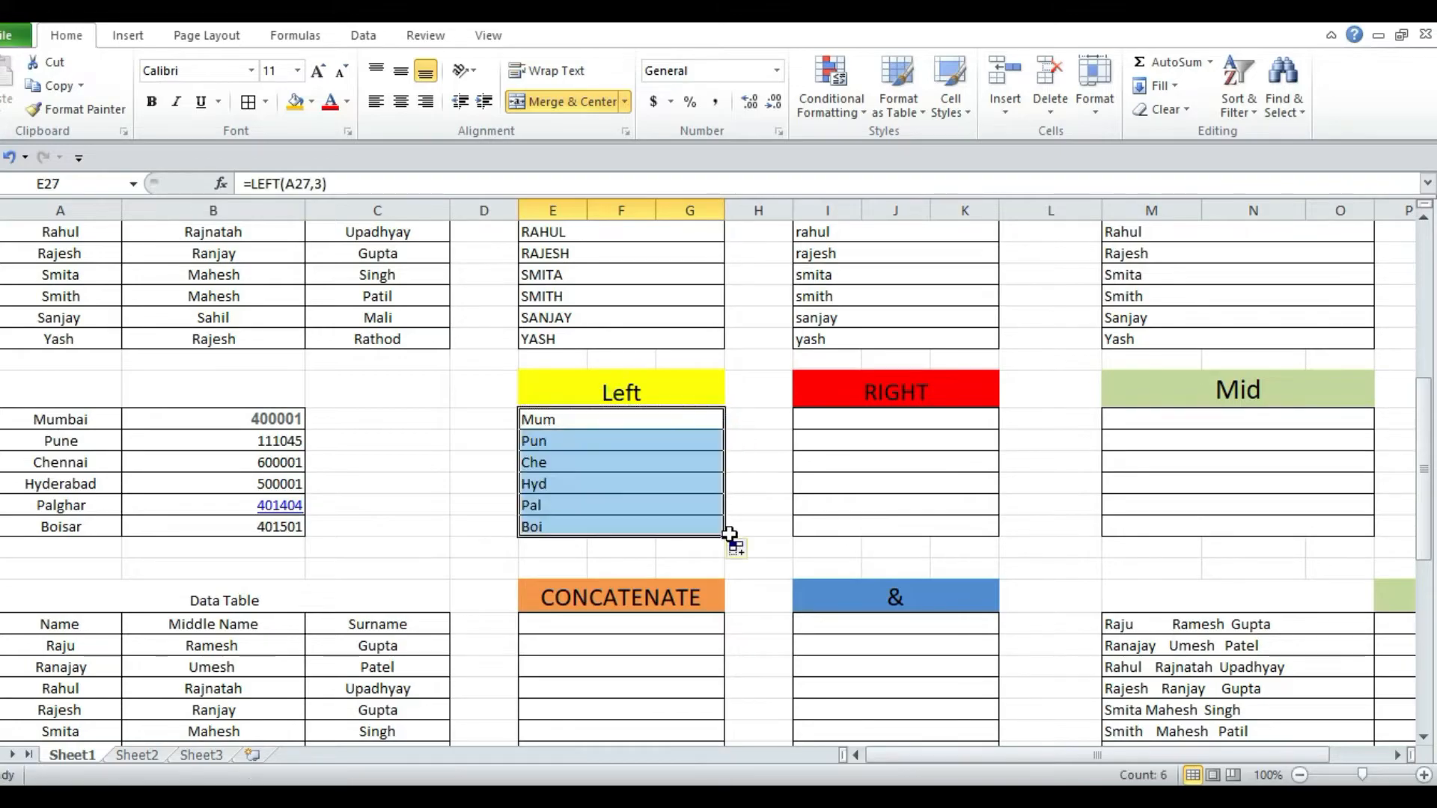
# Enter =RIGHT(A27,3) in cell I27 under the RIGHT heading and fill the formula down through row 32
pyautogui.click(882, 425)
pyautogui.write('=')
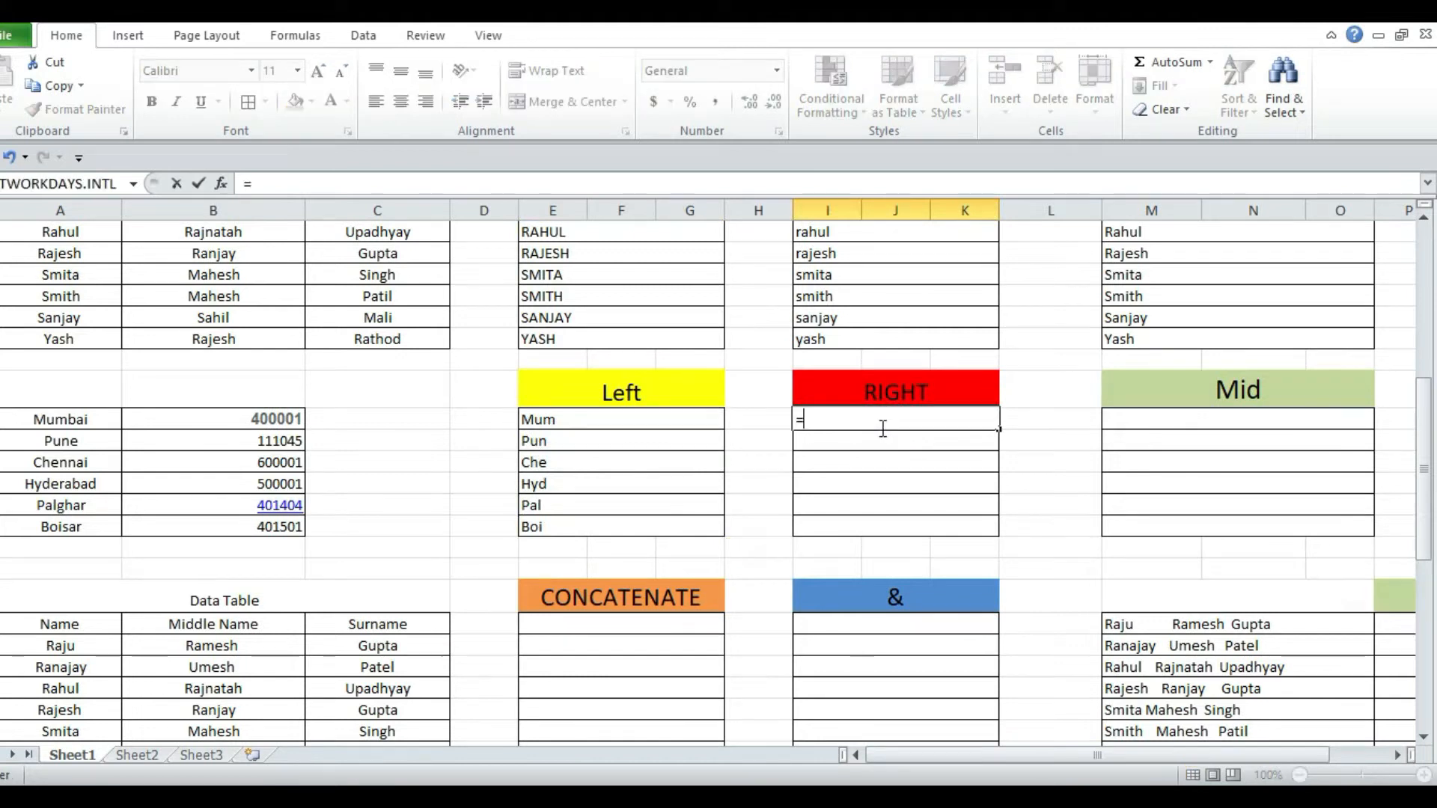
pyautogui.write('rig')
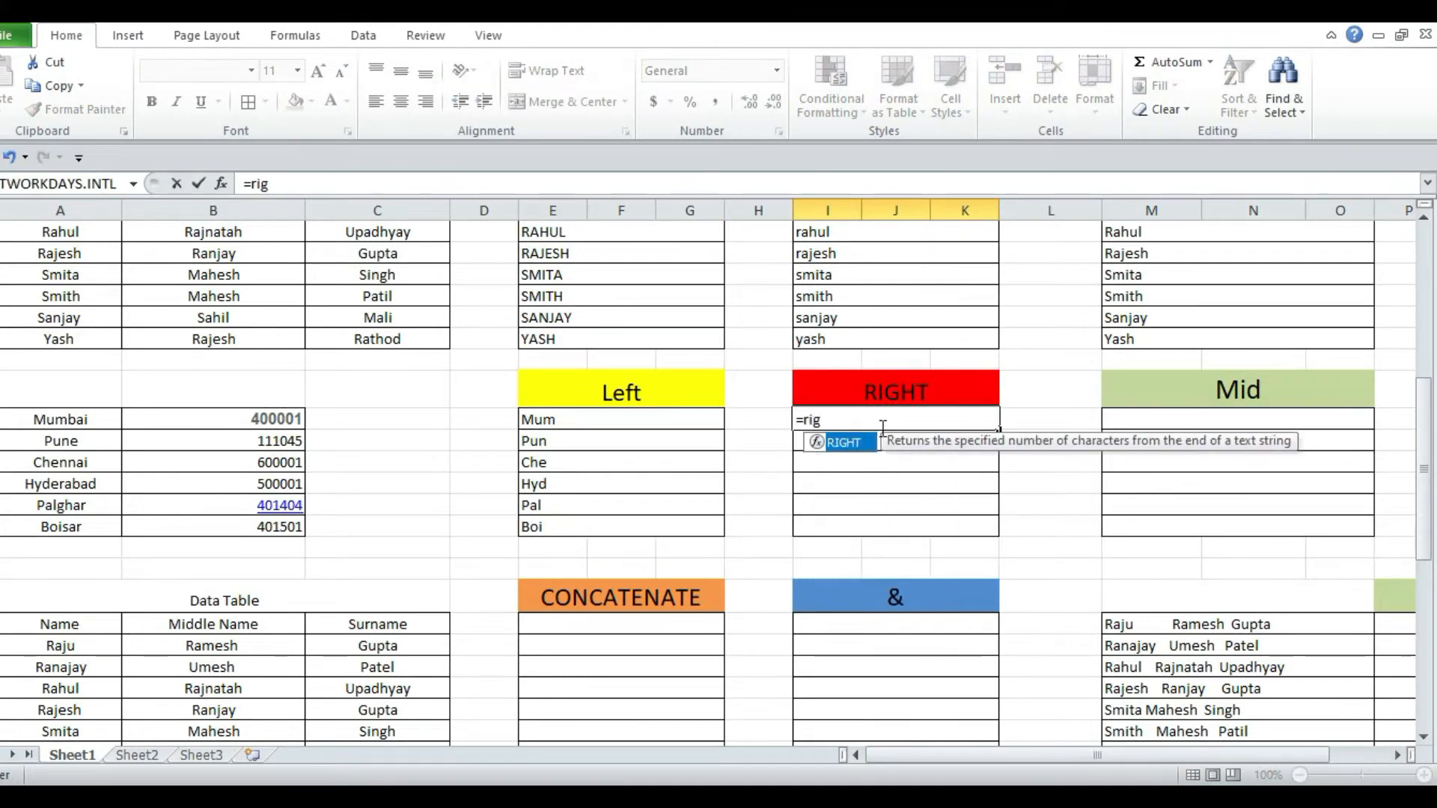
pyautogui.press('Tab')
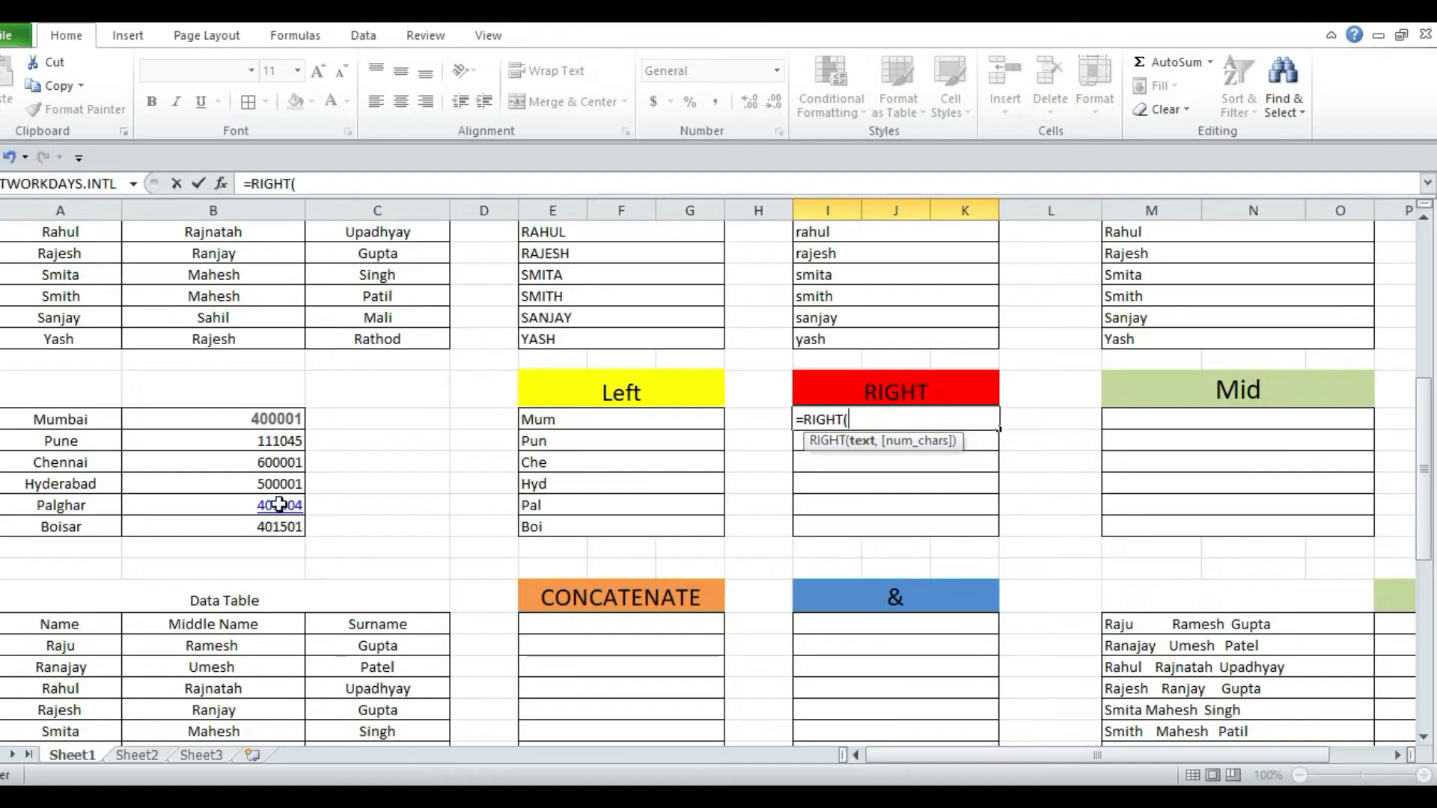
pyautogui.click(46, 417)
pyautogui.write(',3')
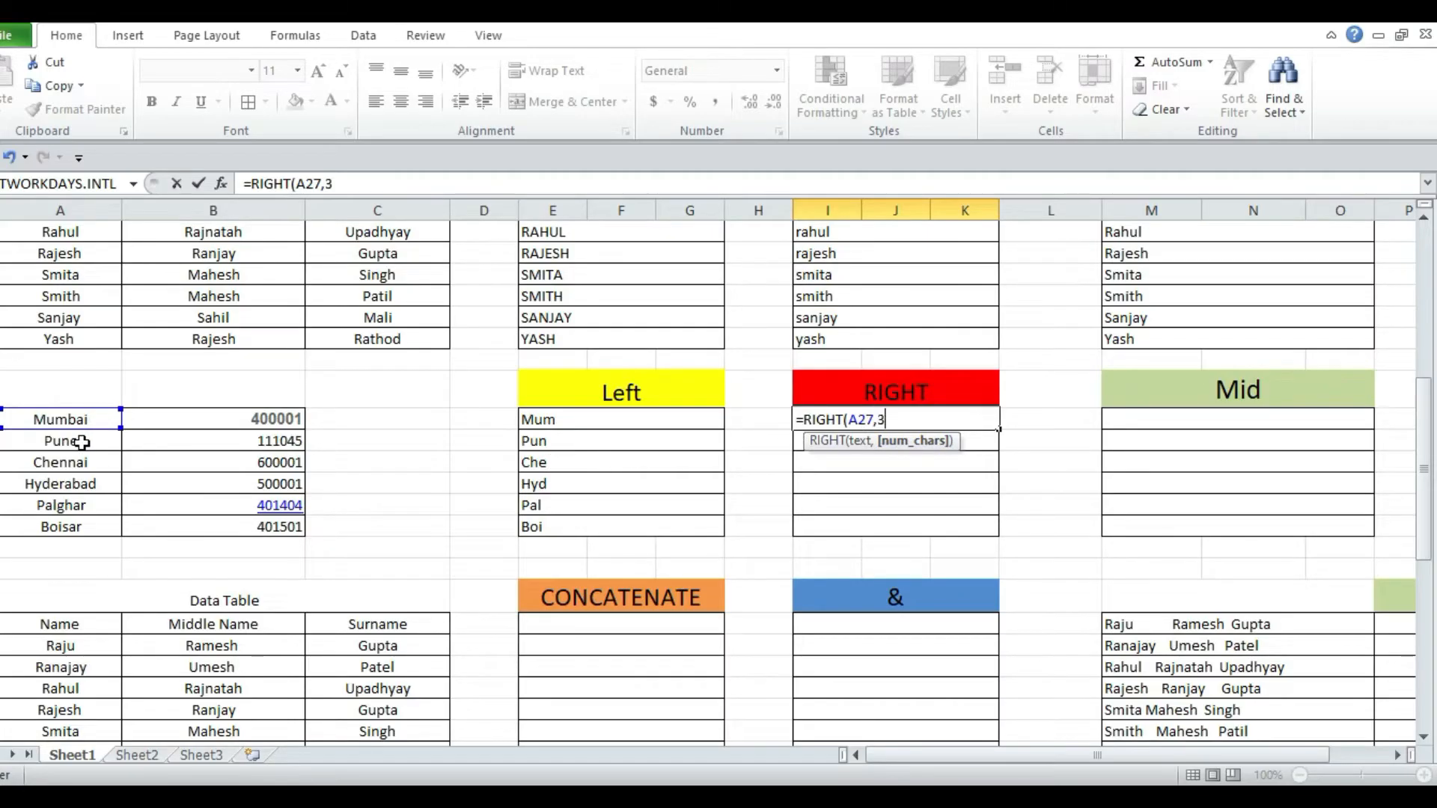
pyautogui.press('Return')
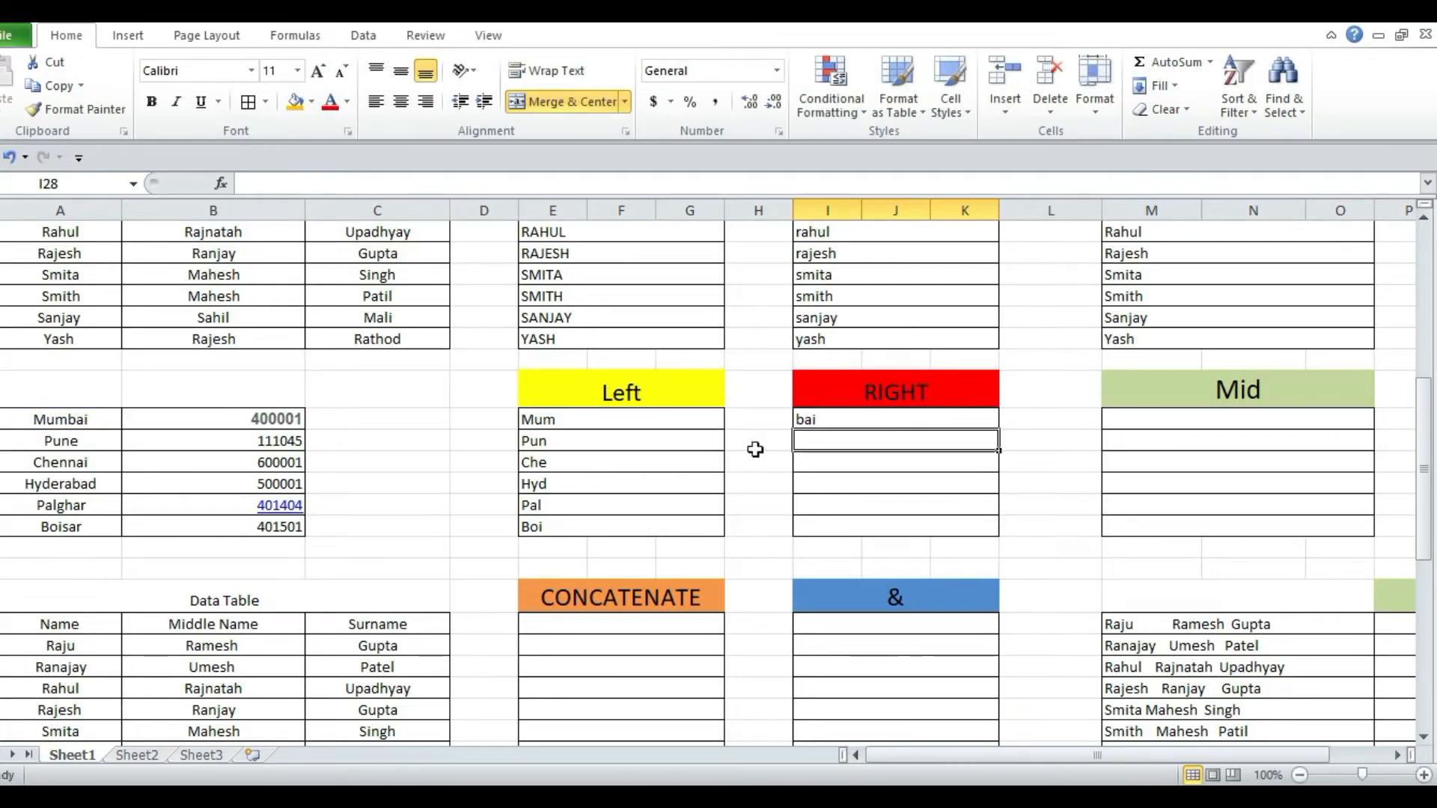
pyautogui.click(877, 418)
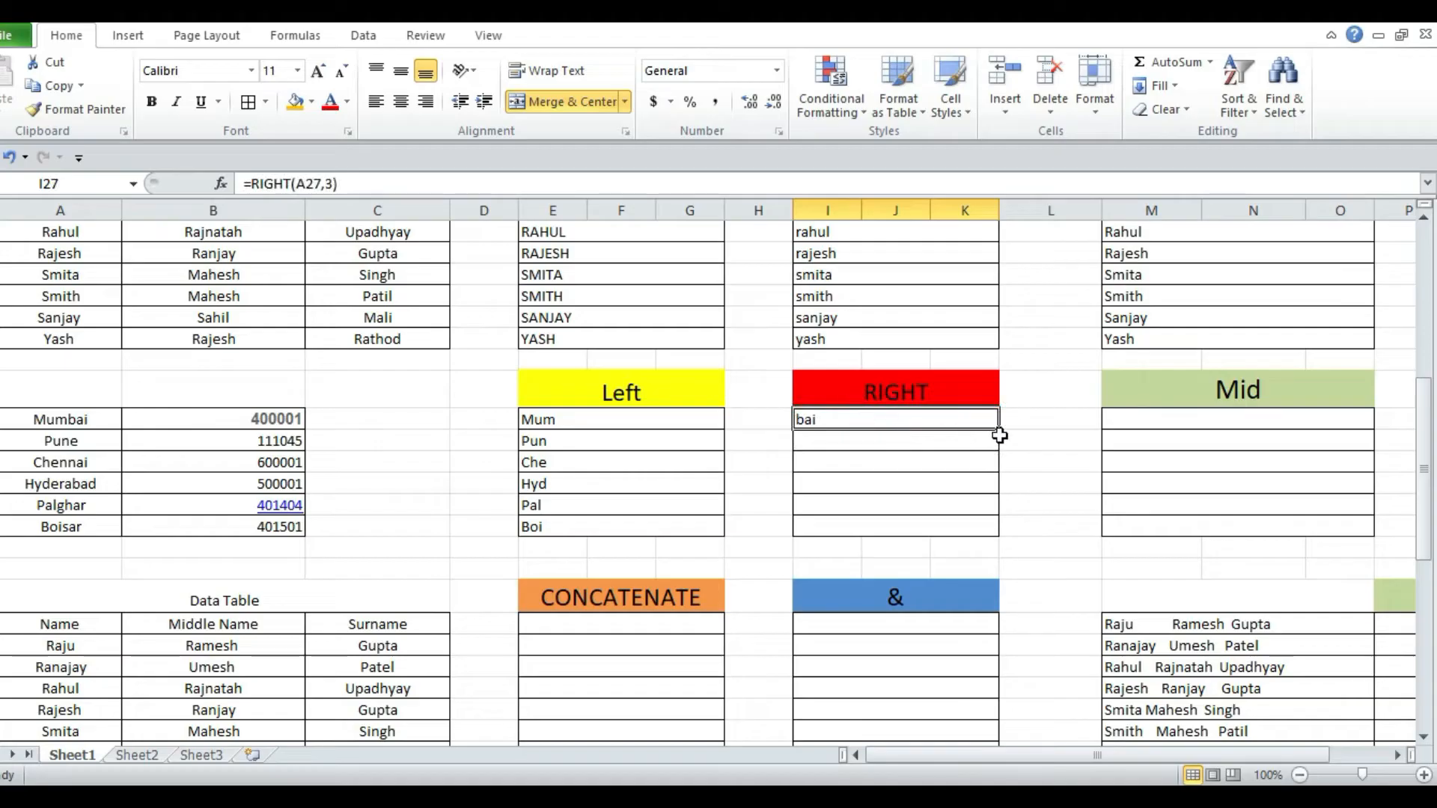
pyautogui.moveTo(998, 431); pyautogui.dragTo(1004, 537)
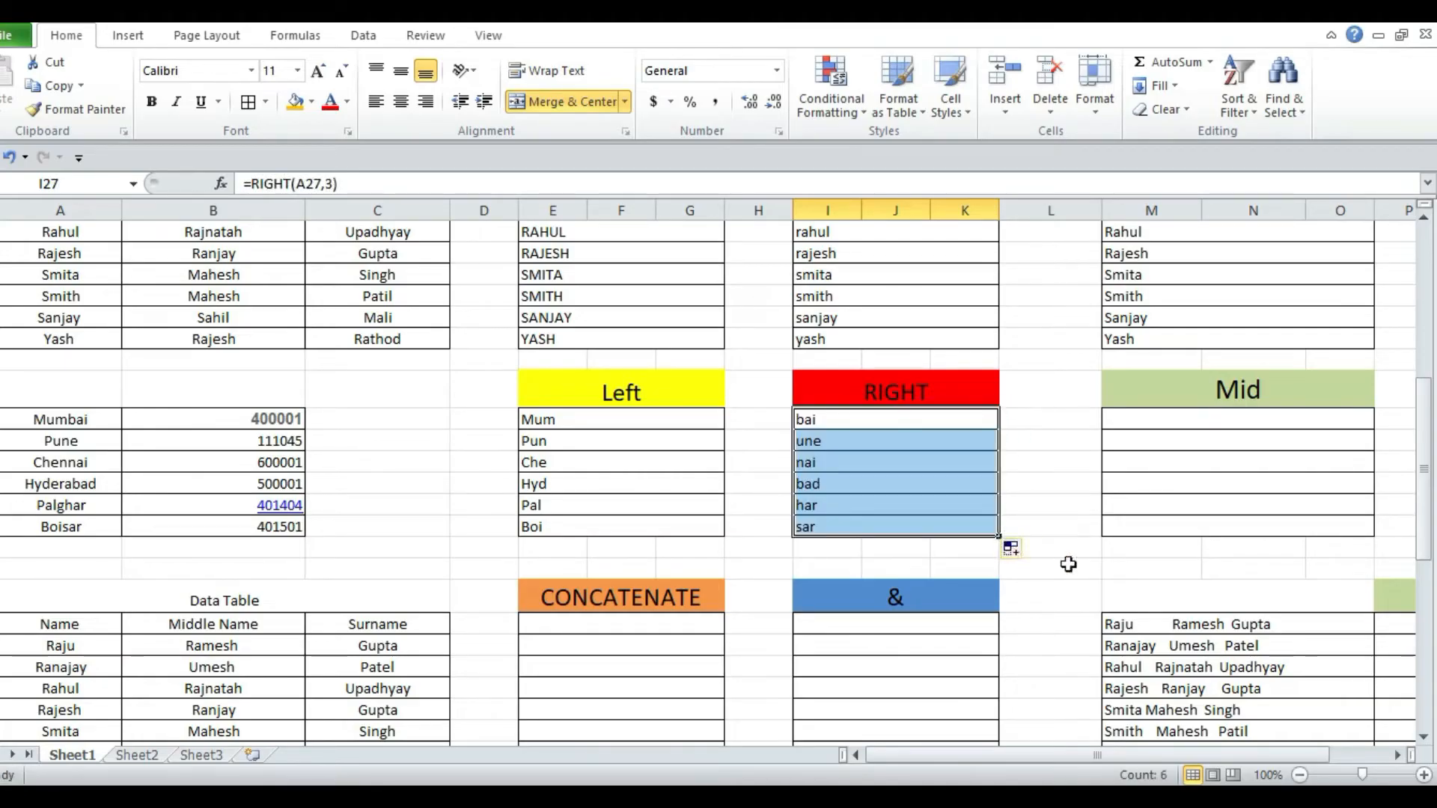
# Enter =MID(A27,1,3) in cell M27 under the Mid heading
pyautogui.click(1260, 423)
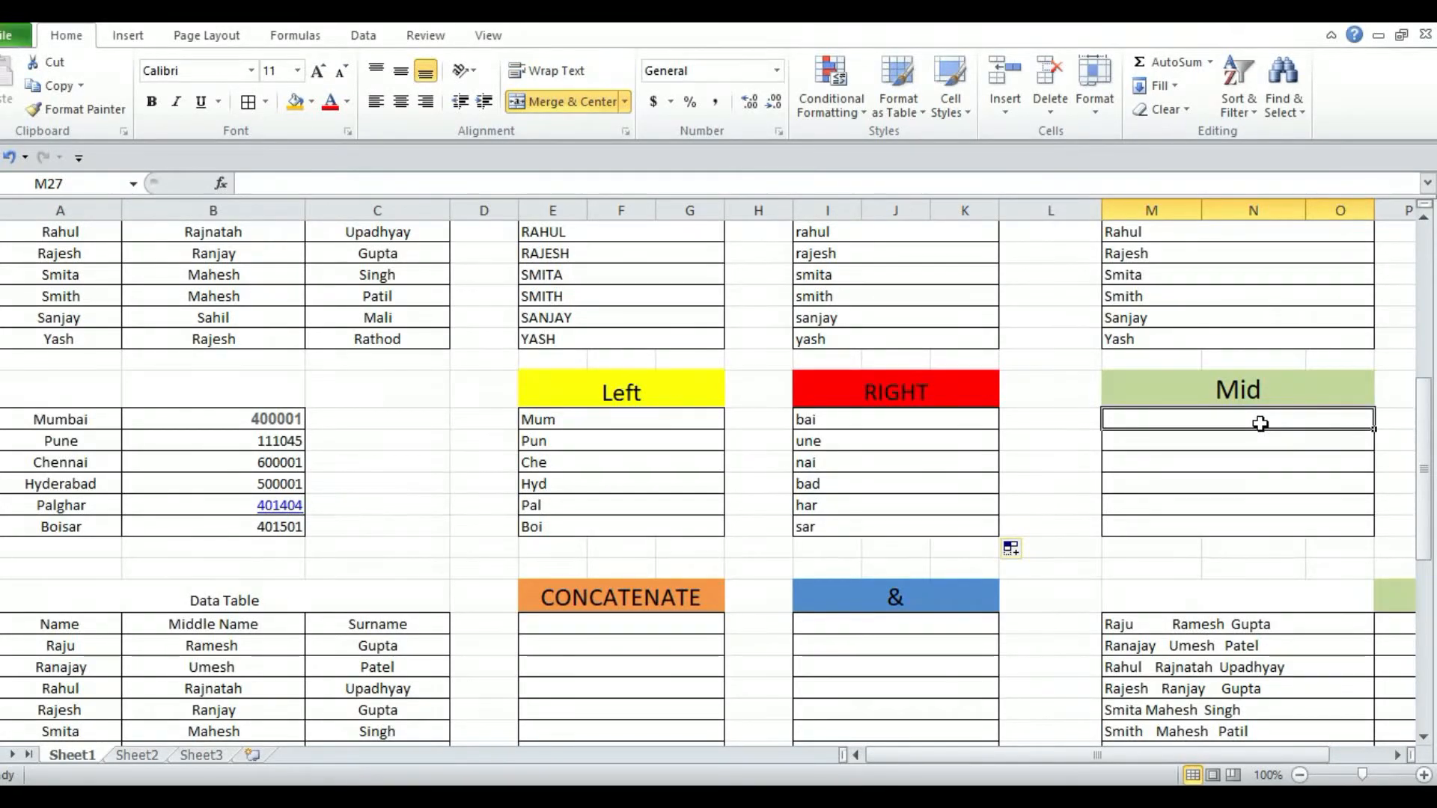
pyautogui.write('=')
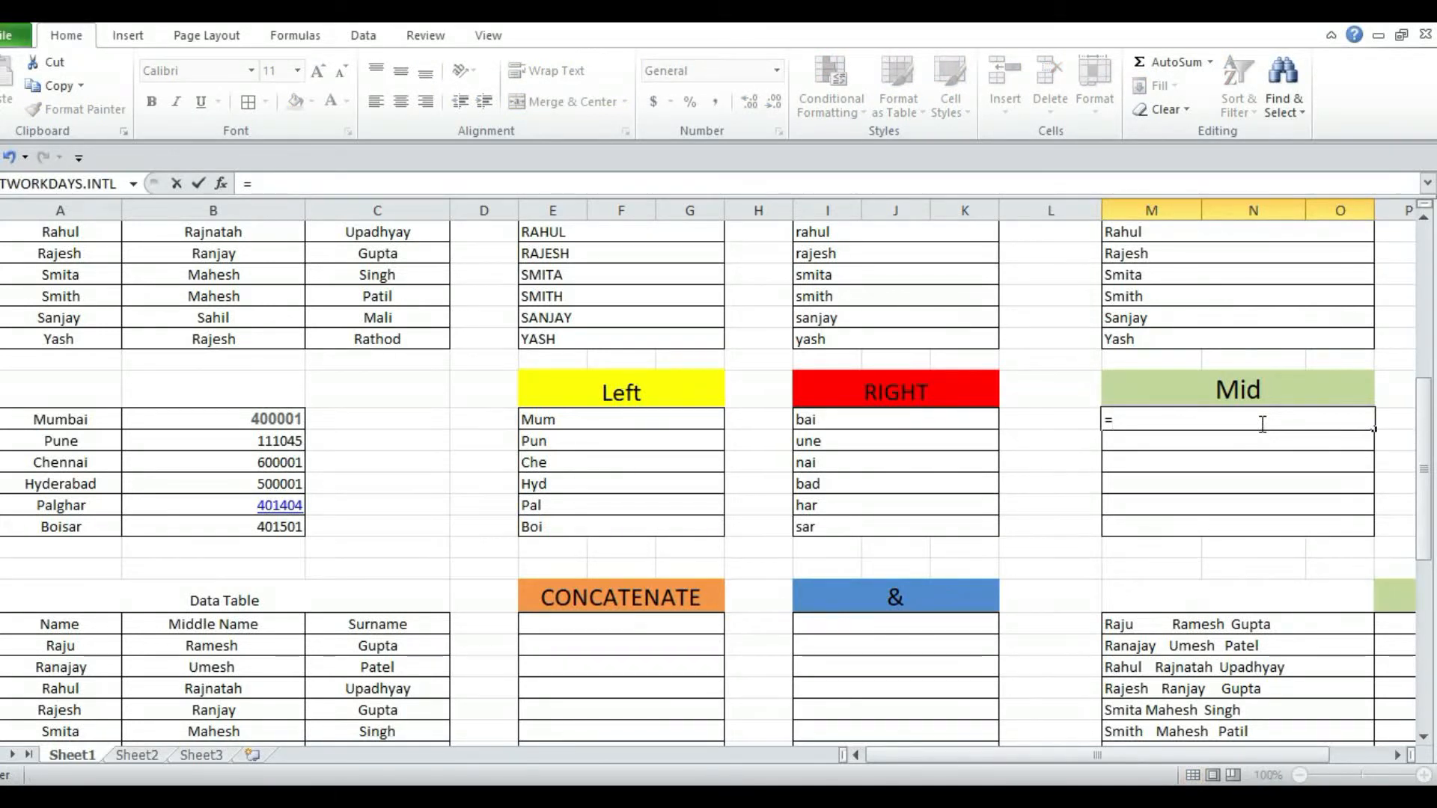
pyautogui.write('mid(')
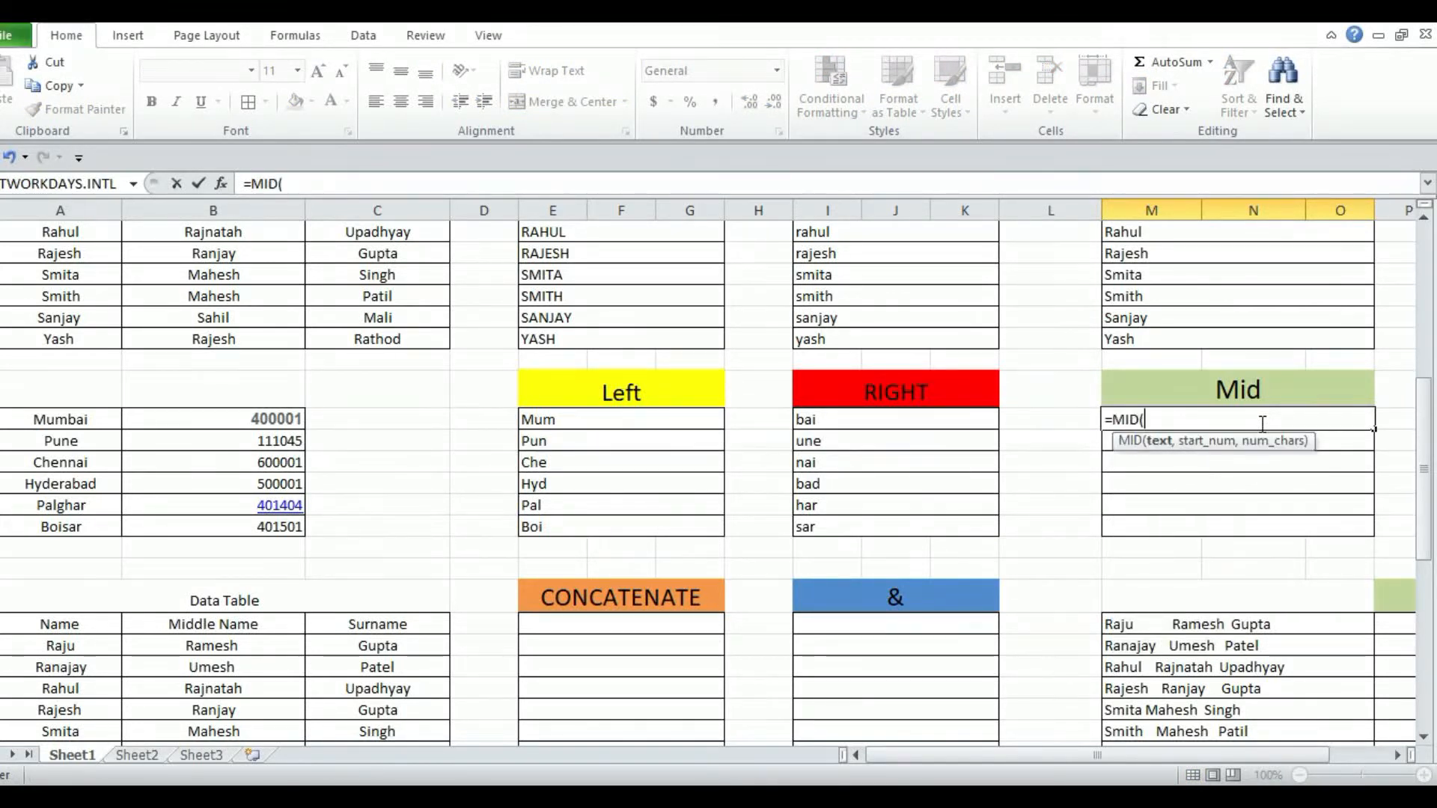
pyautogui.click(70, 421)
pyautogui.write(',')
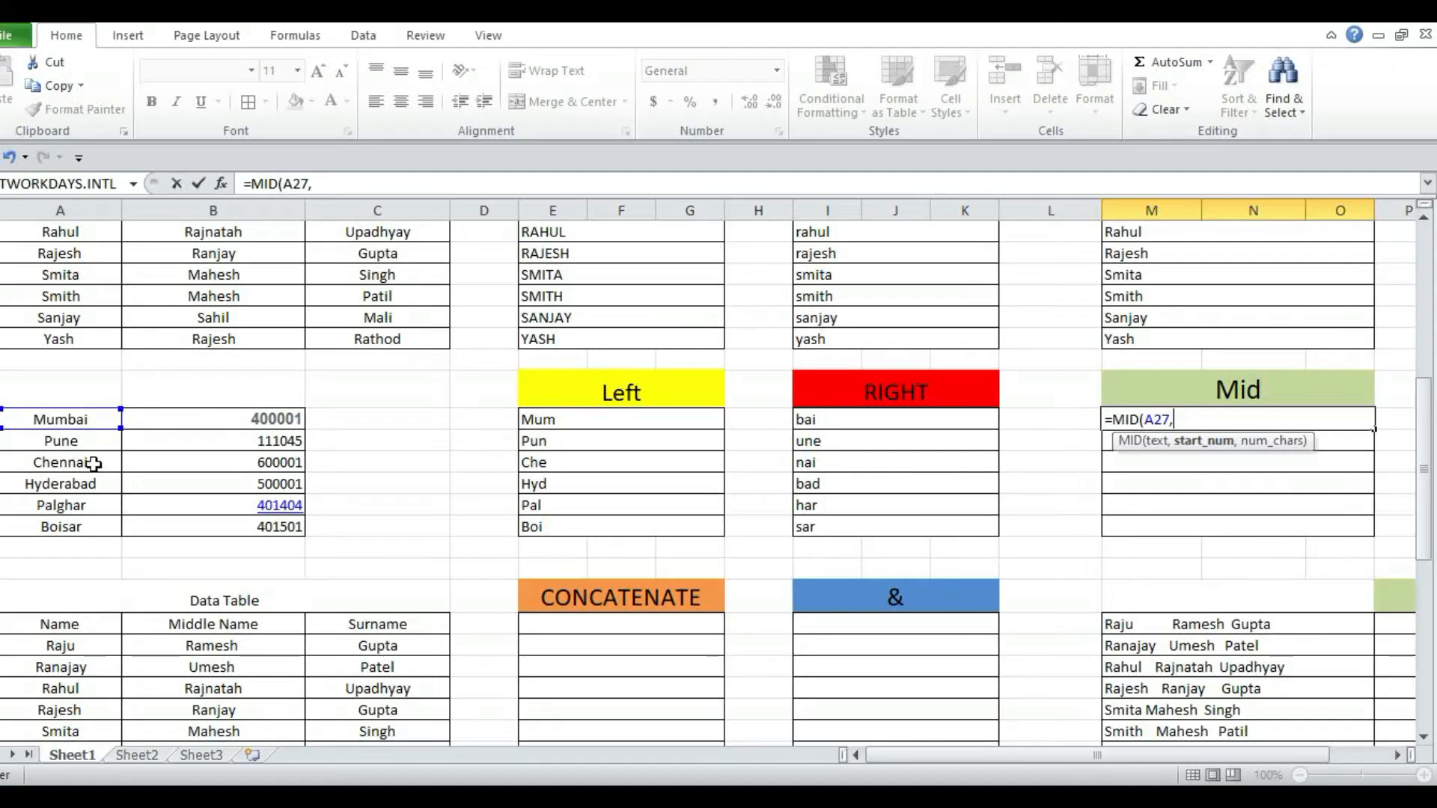
pyautogui.write('1,')
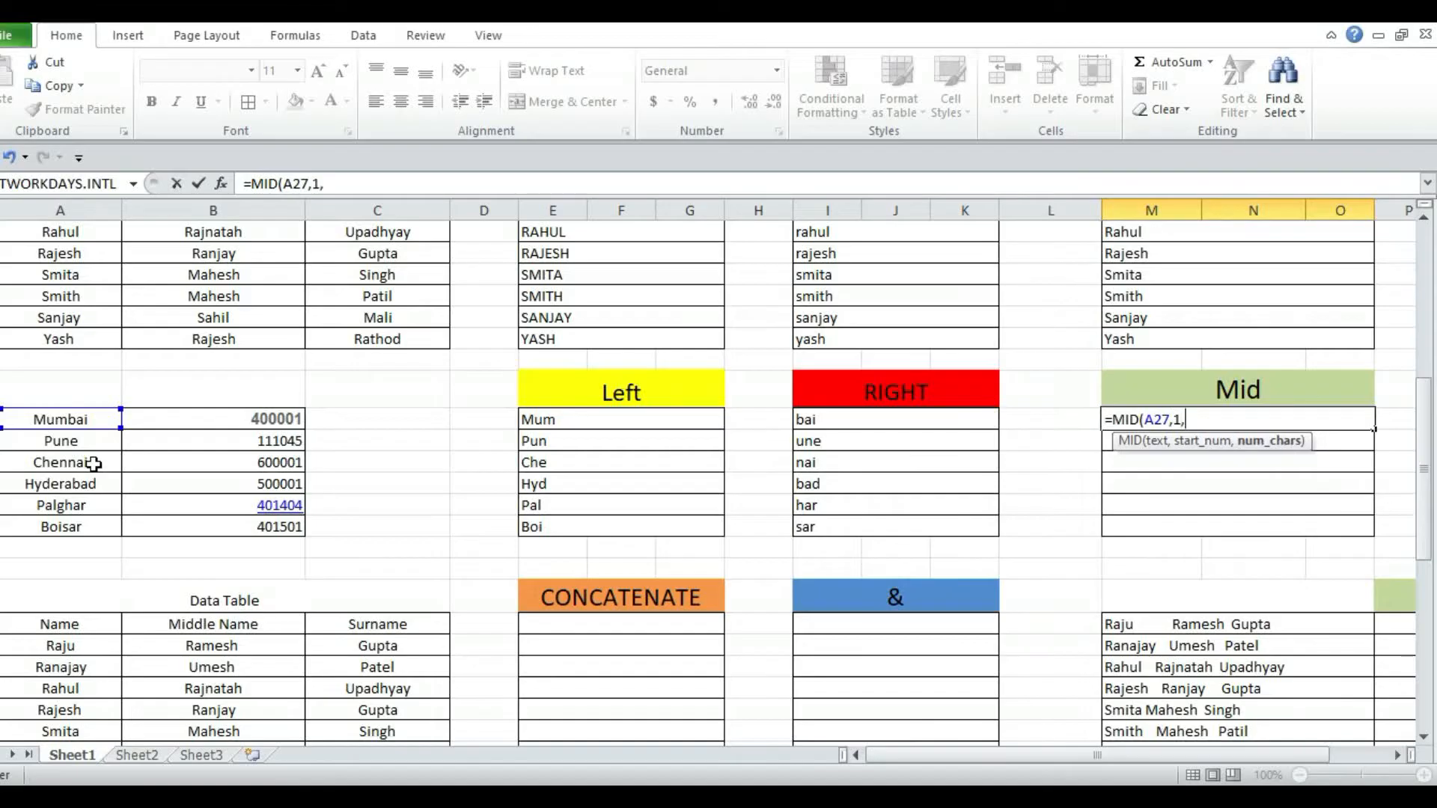
pyautogui.write('3')
pyautogui.press('Return')
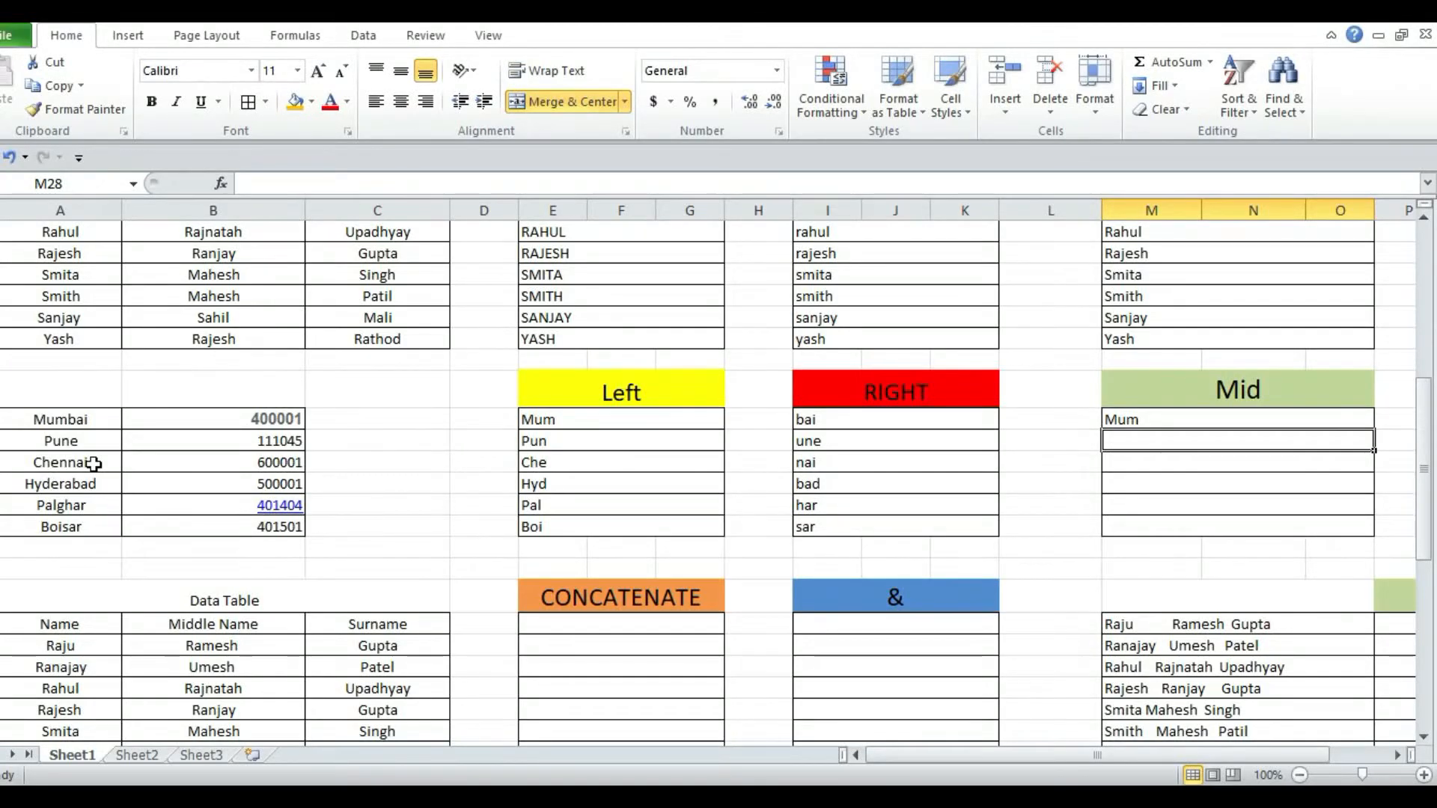
# Replace the formula in cell M27 with =MID(A27,2,3) so extraction starts at the second character
pyautogui.click(1132, 416)
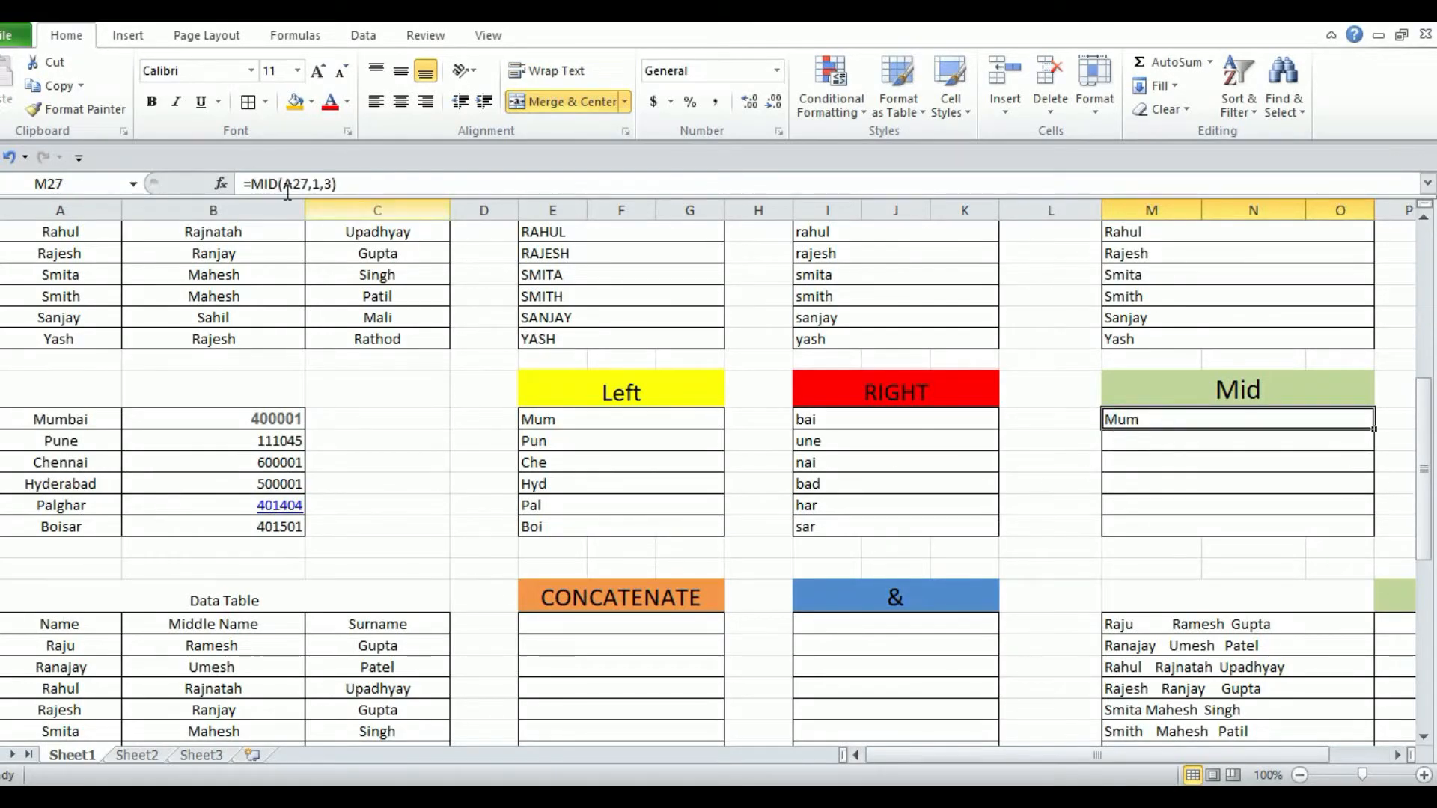
pyautogui.write('=mum')
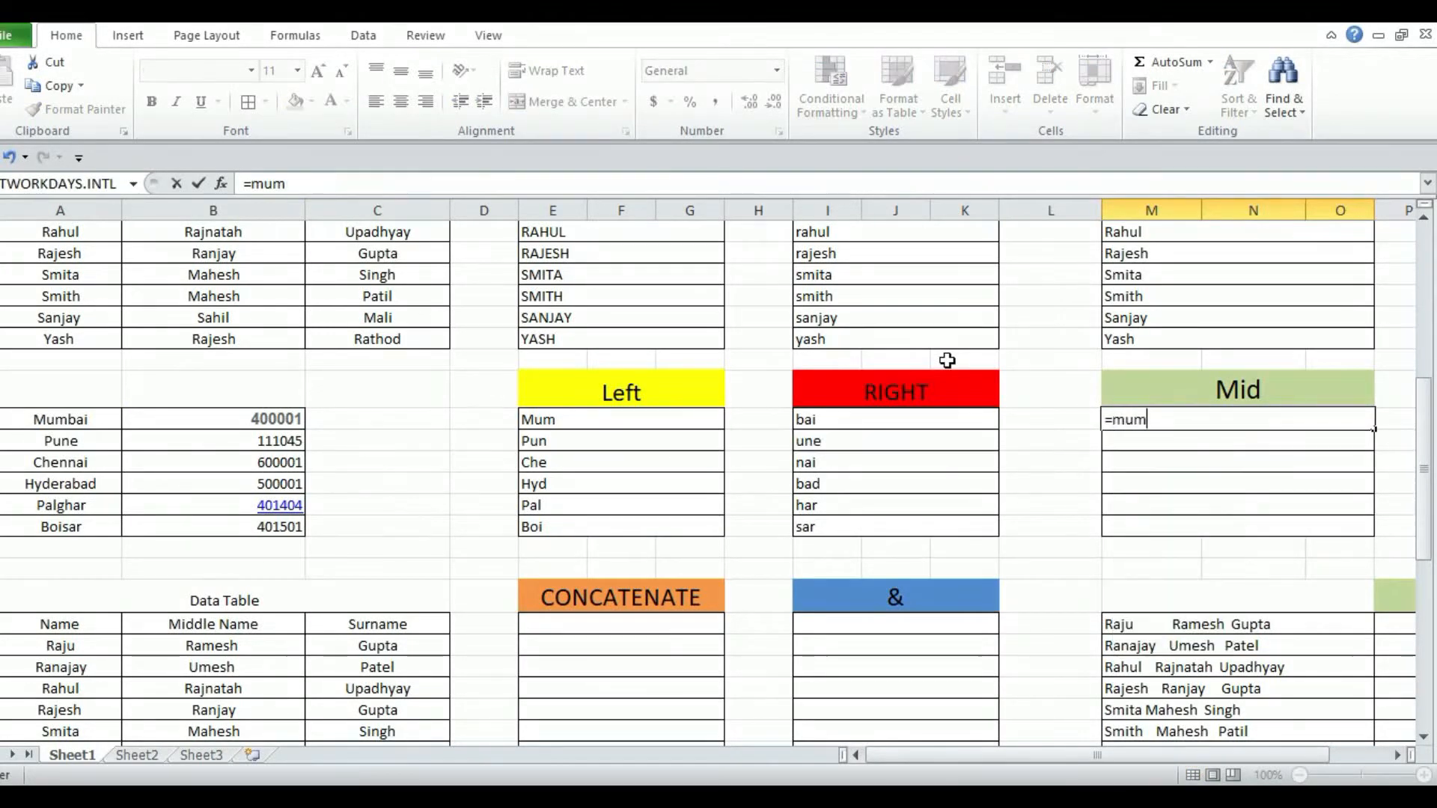
pyautogui.press('BackSpace')
pyautogui.press('BackSpace')
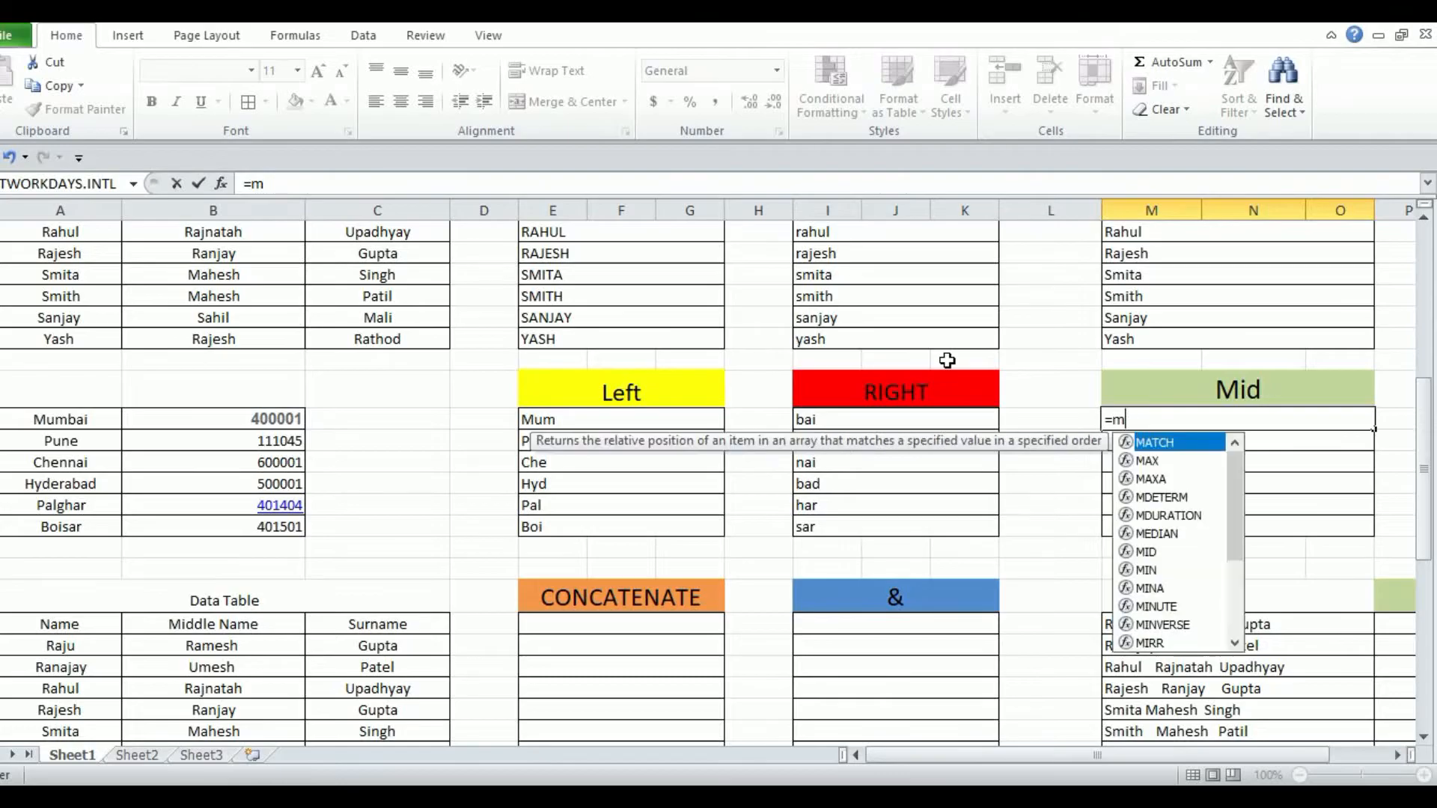
pyautogui.write('id')
pyautogui.press('Tab')
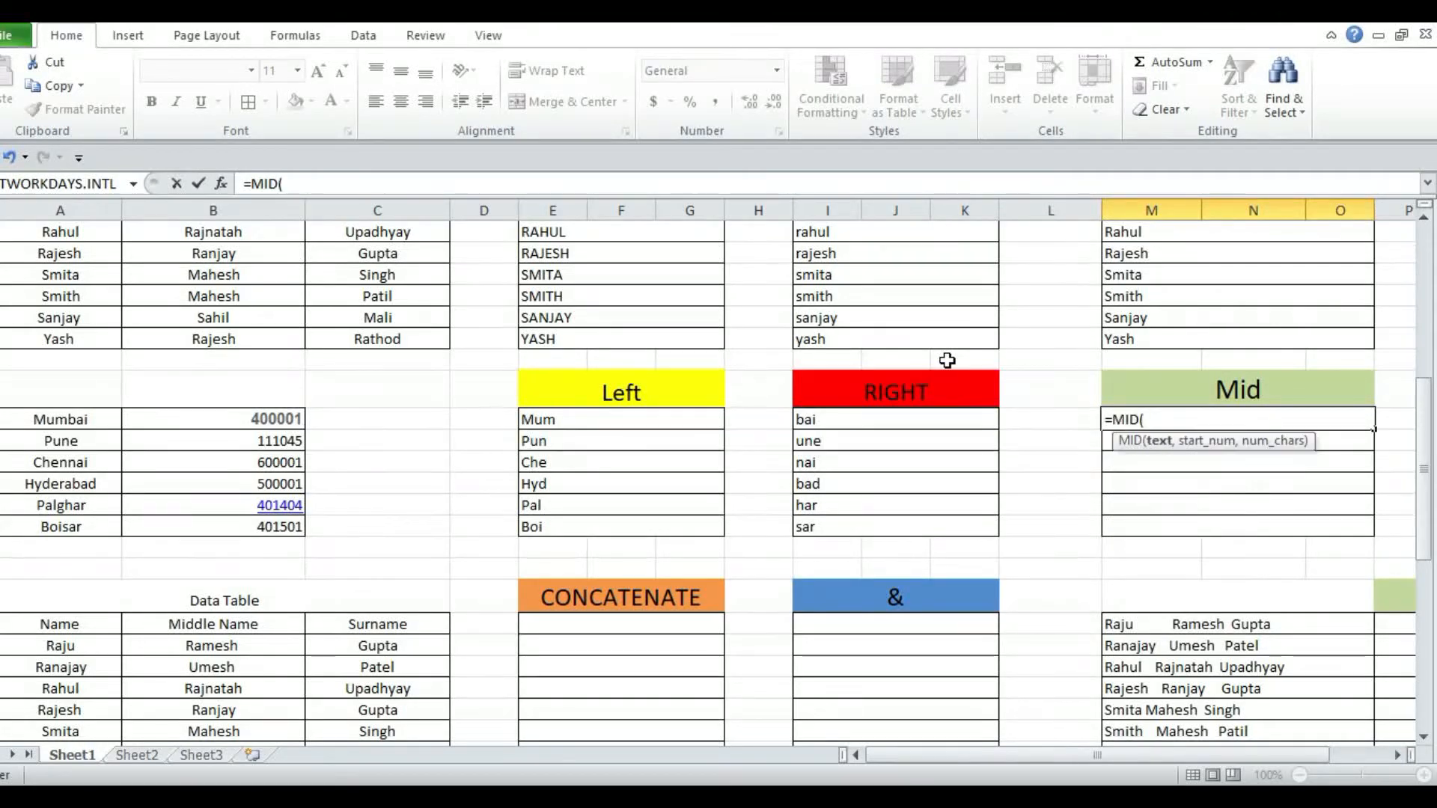
pyautogui.click(71, 419)
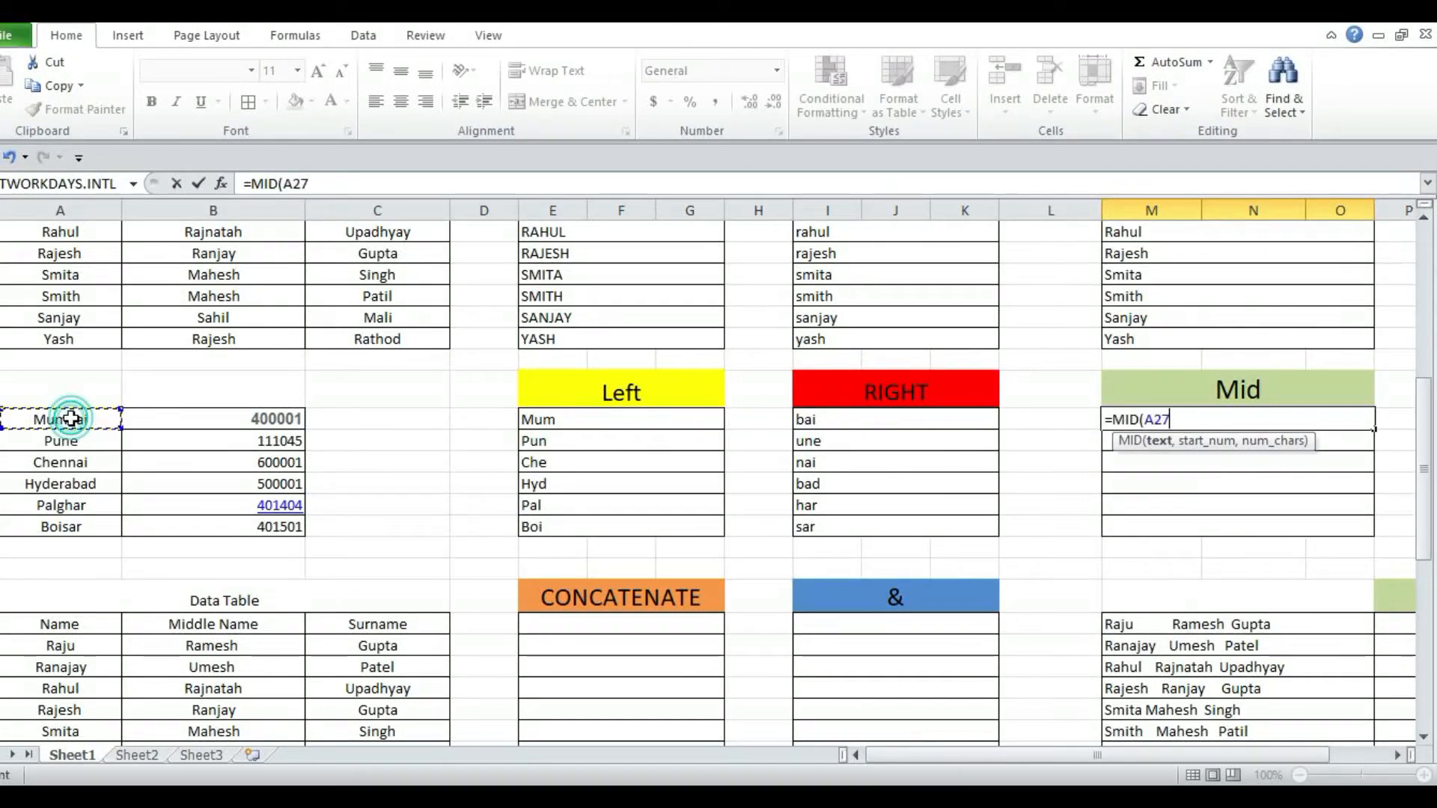
pyautogui.write(',')
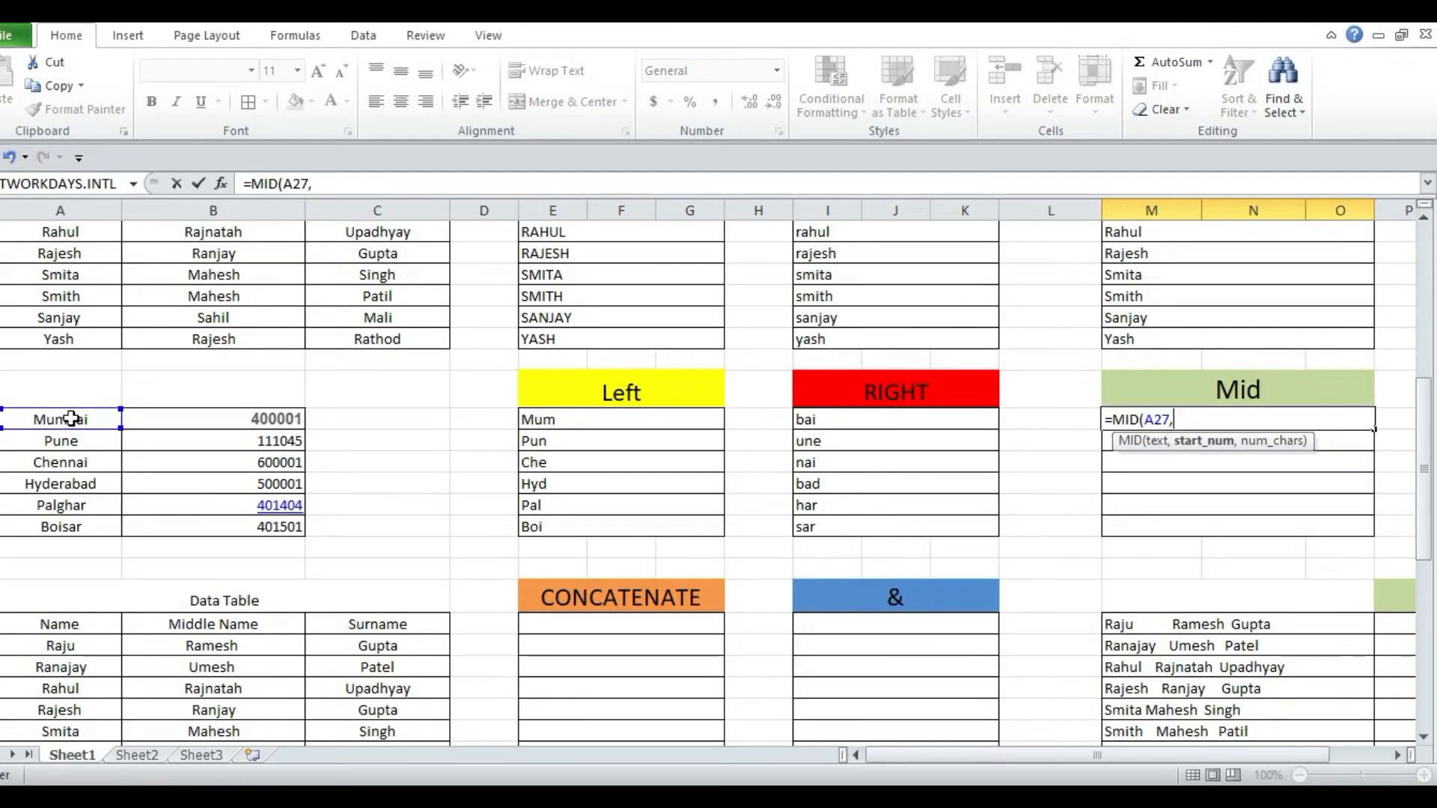
pyautogui.write('2,')
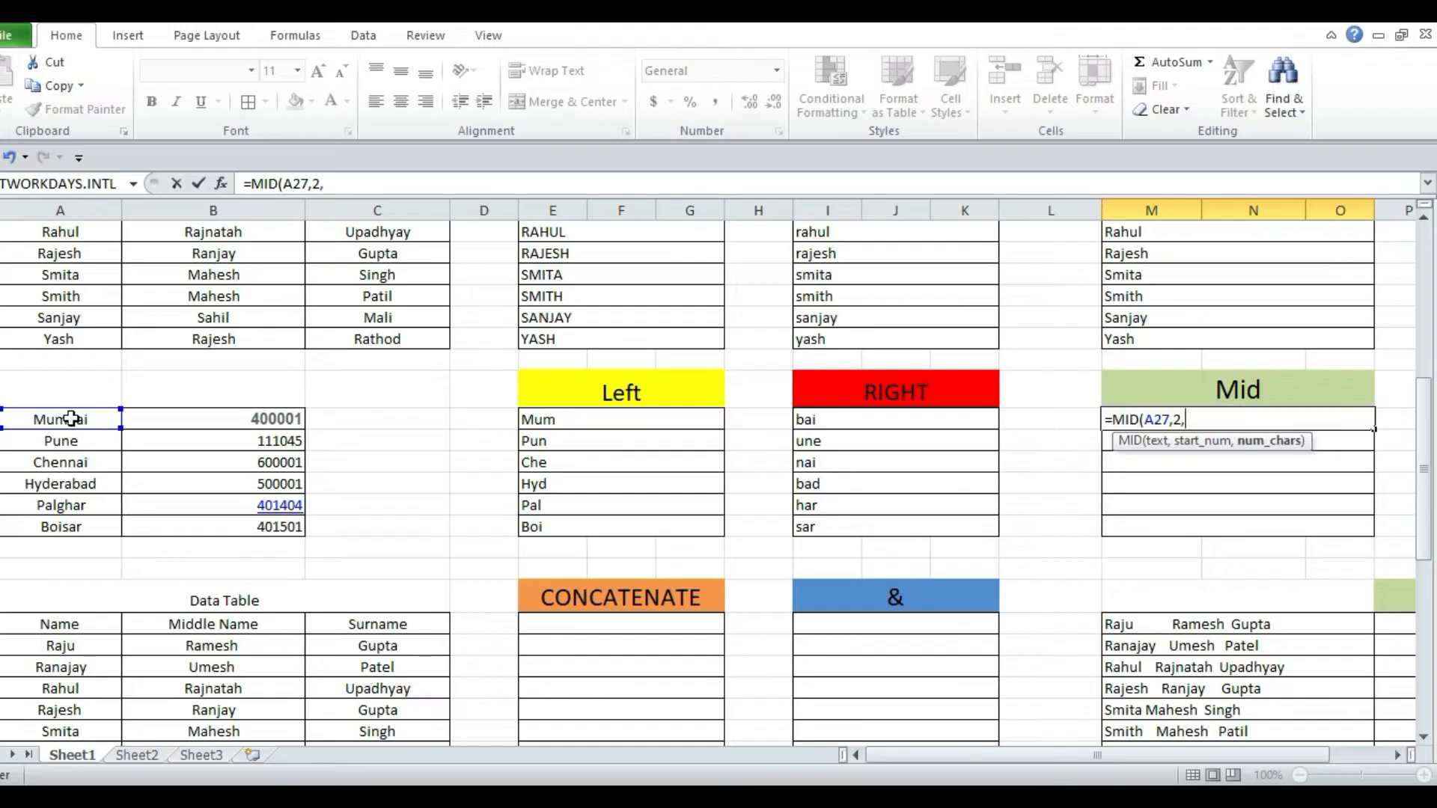
pyautogui.write('3')
pyautogui.press('Return')
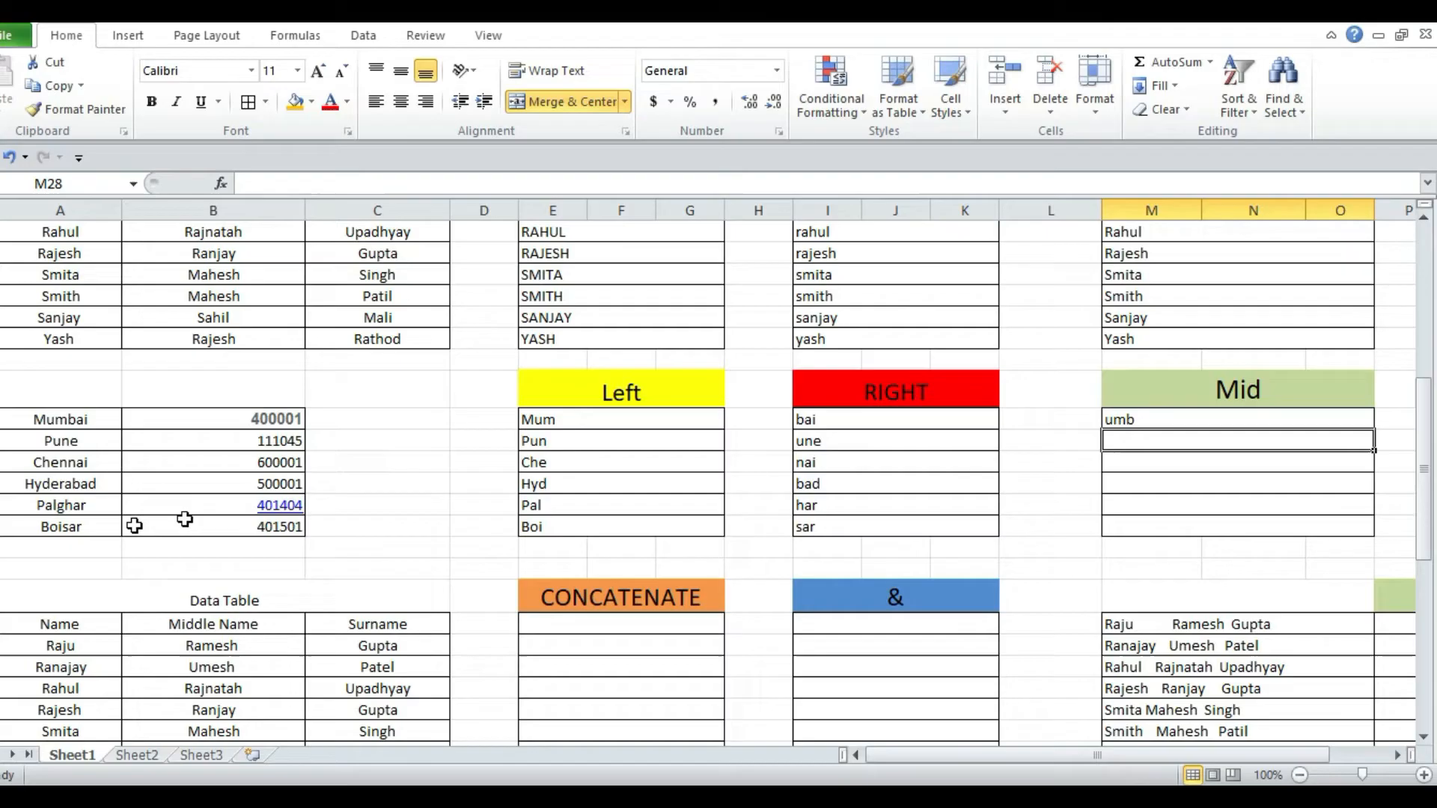
# Fill the MID formula from cell M27 down through row 32 under the Mid heading
pyautogui.click(1172, 420)
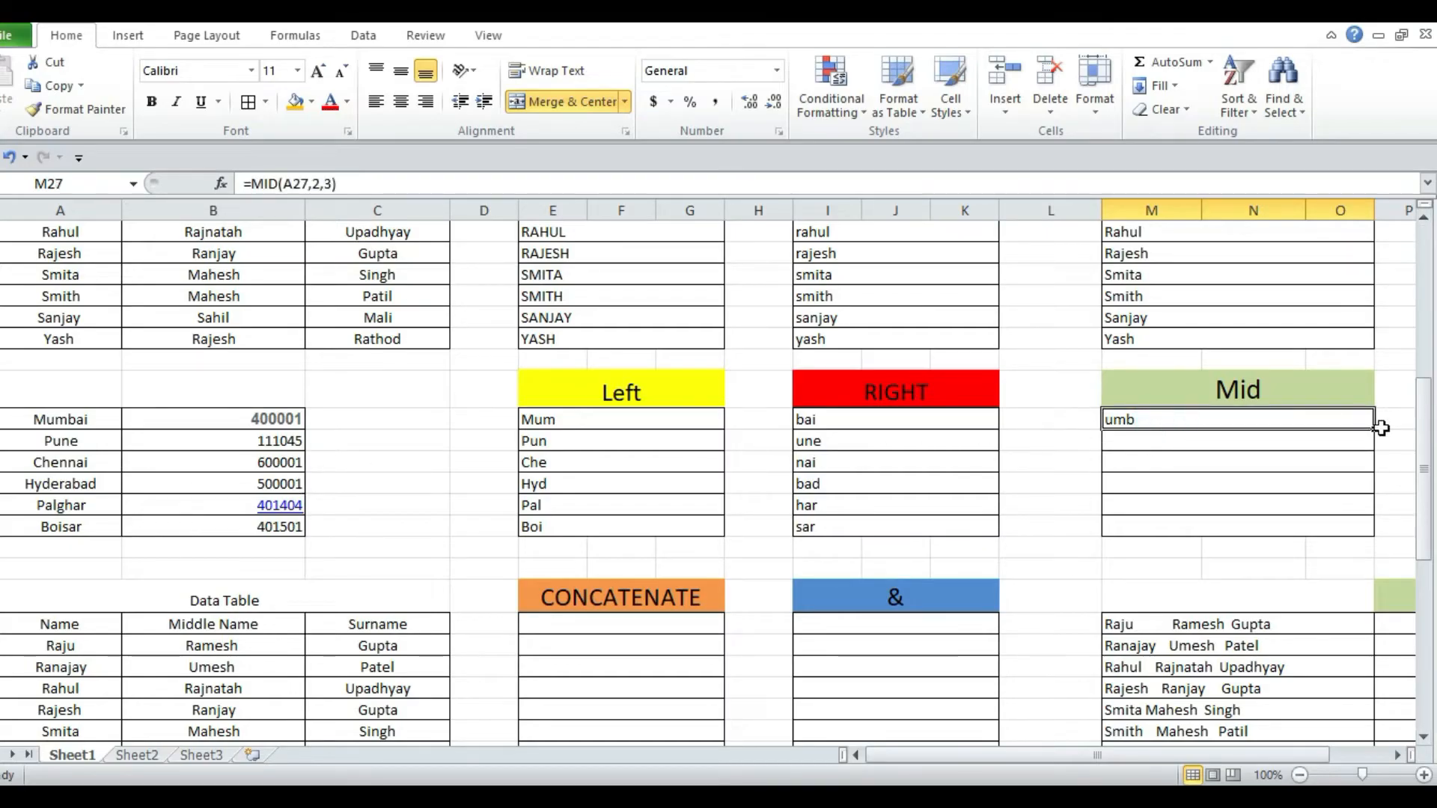
pyautogui.moveTo(1373, 429); pyautogui.dragTo(1376, 533)
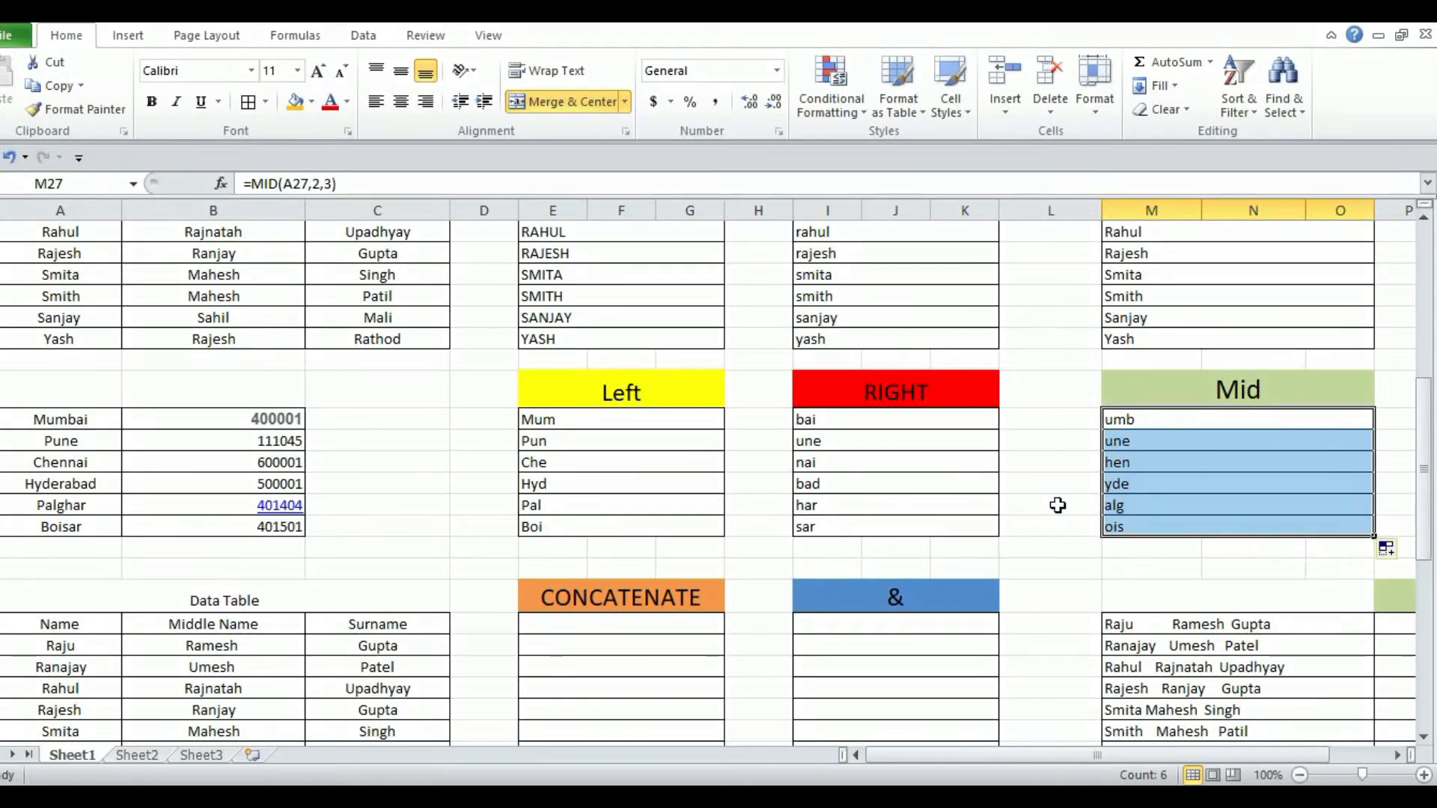
# Enter =CONCATENATE(A37," ",B37," ",C37) in cell E37 under the CONCATENATE heading
pyautogui.scroll(-3, 1020, 501)
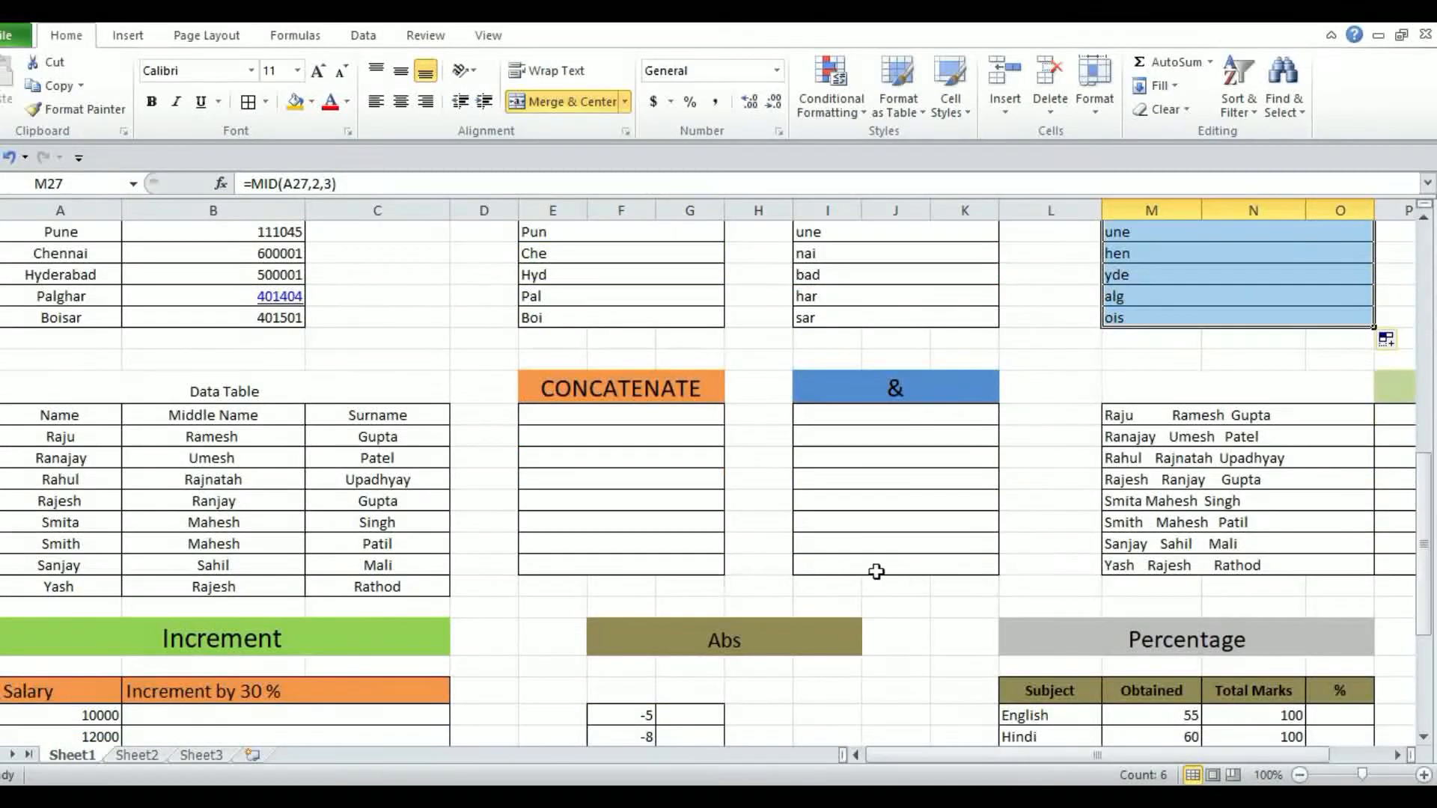
pyautogui.click(652, 416)
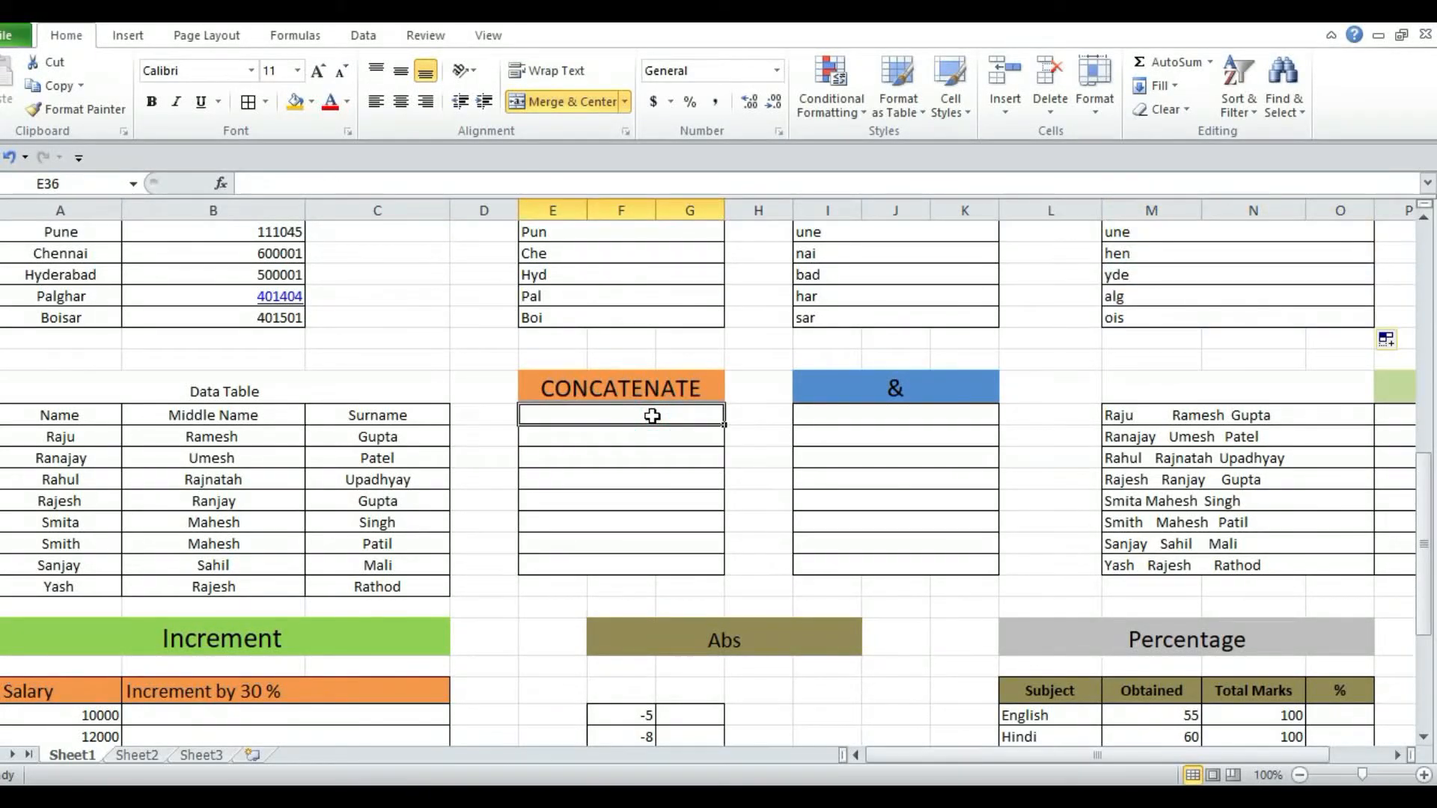
pyautogui.click(600, 436)
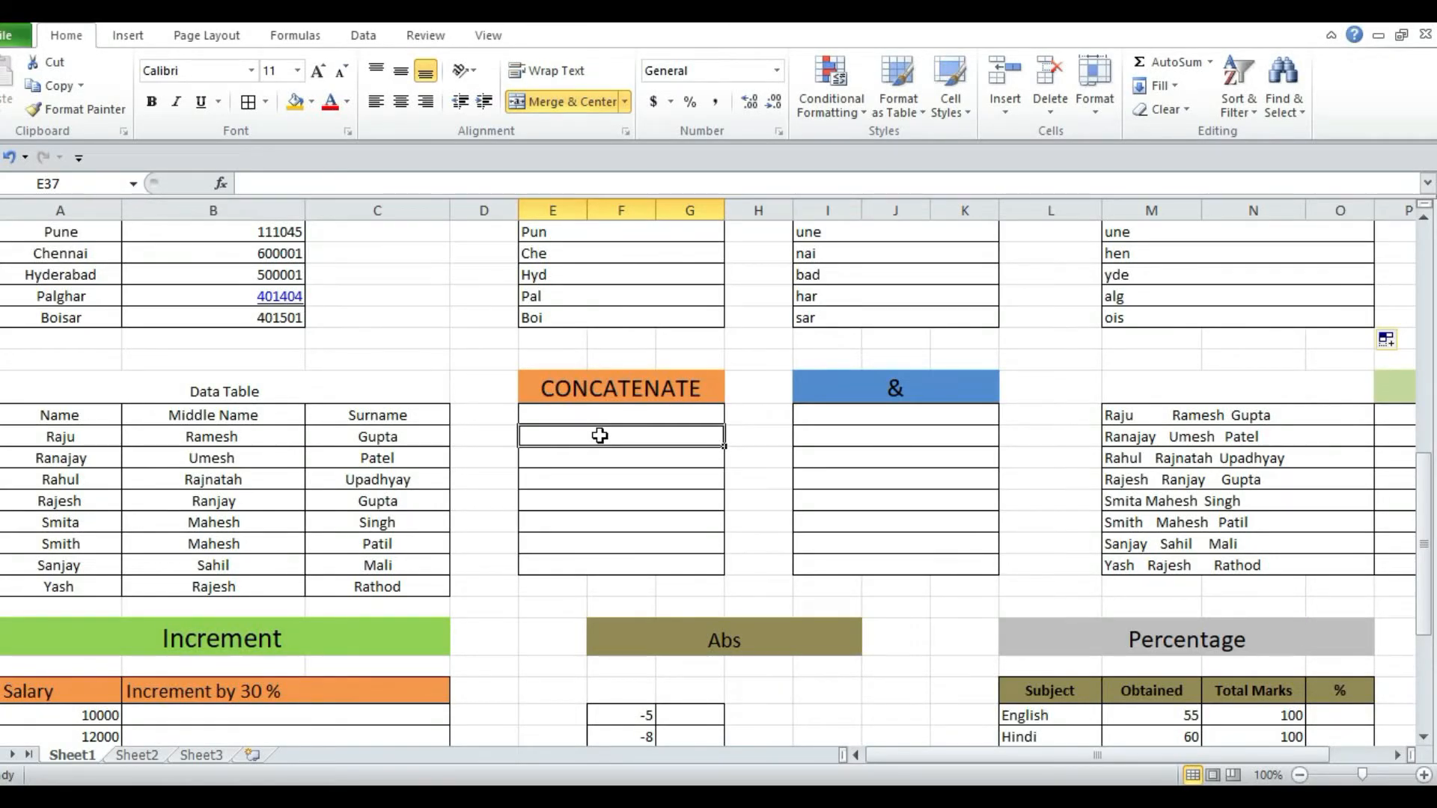
pyautogui.write('=con')
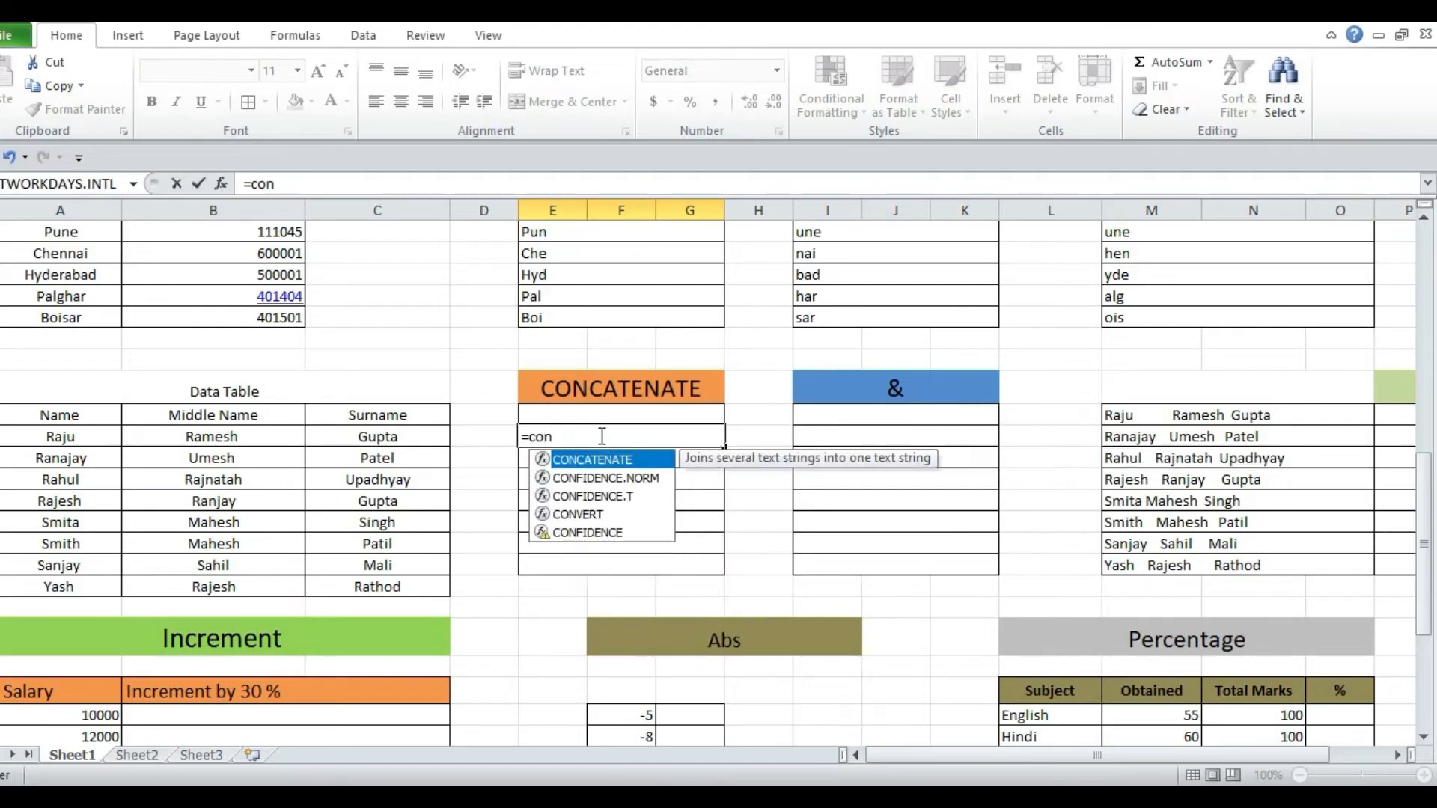
pyautogui.press('Tab')
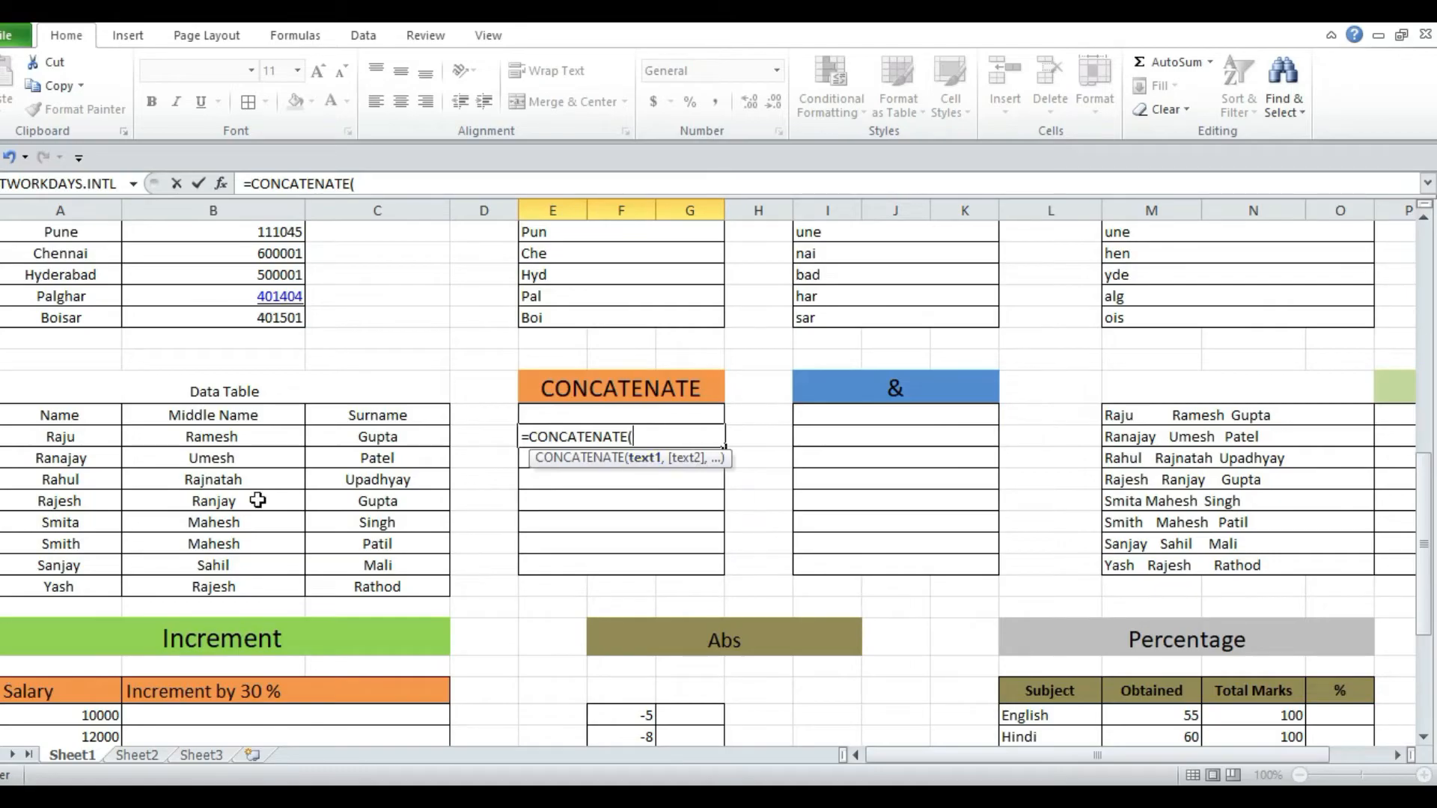
pyautogui.click(87, 443)
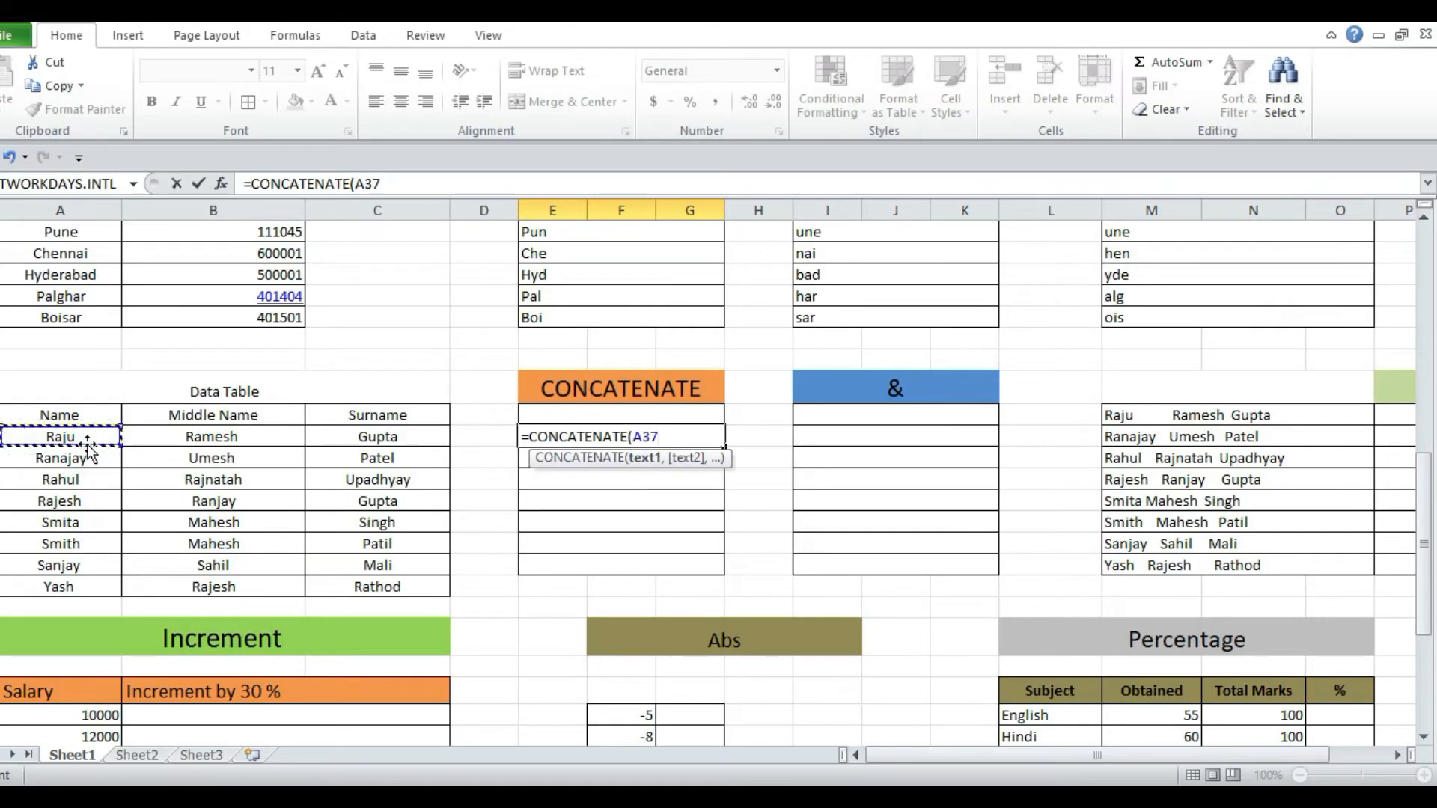
pyautogui.write(',')
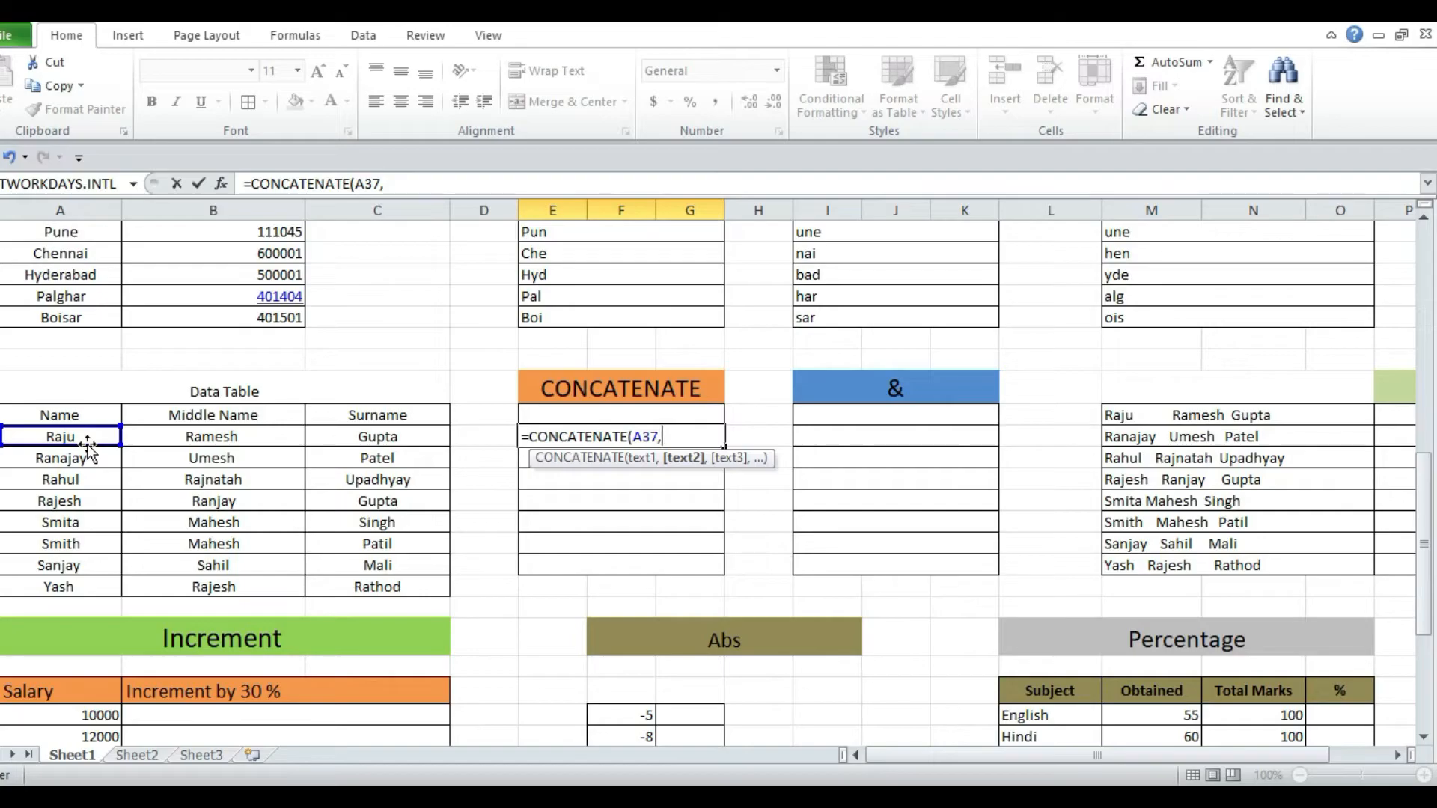
pyautogui.write('" ",')
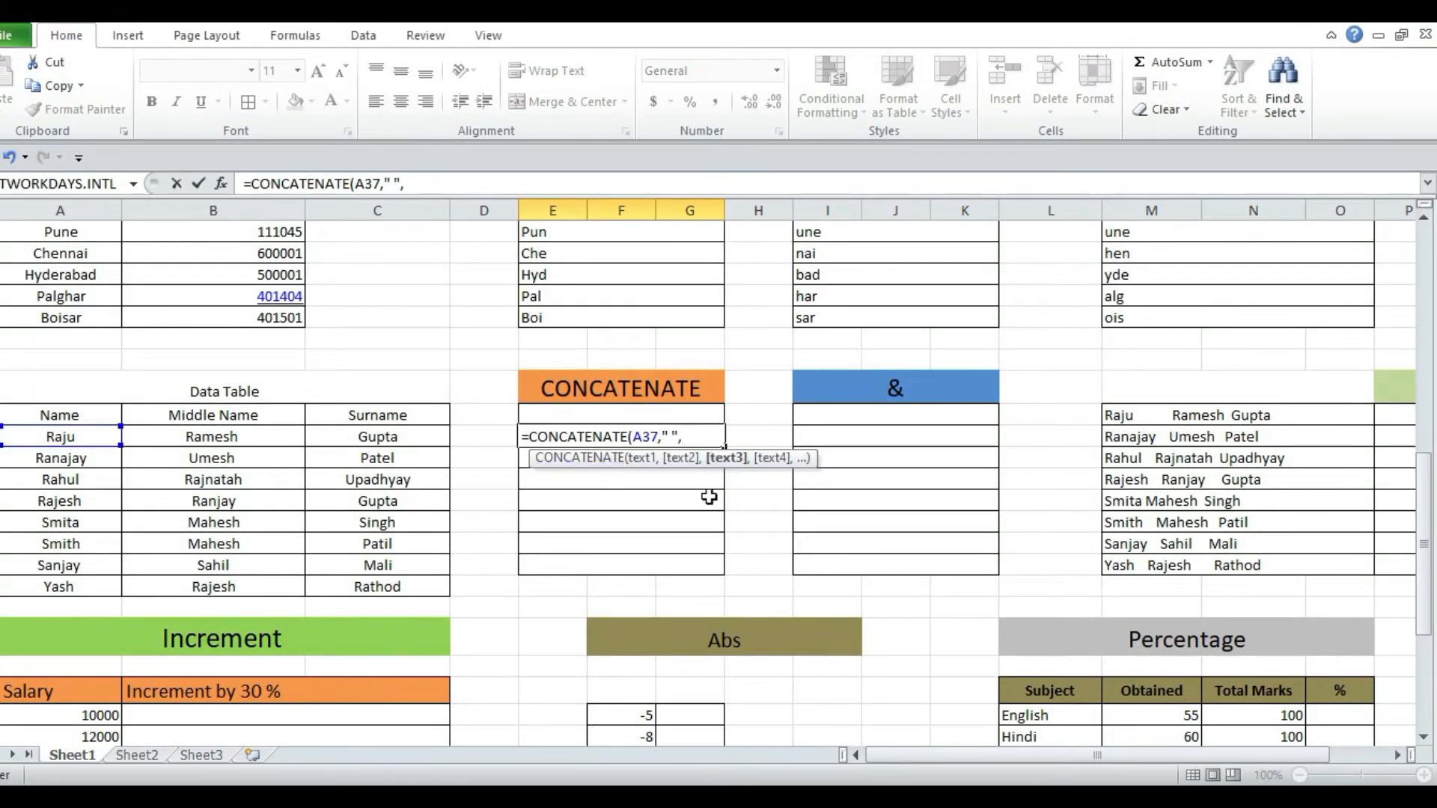
pyautogui.click(282, 440)
pyautogui.write(',')
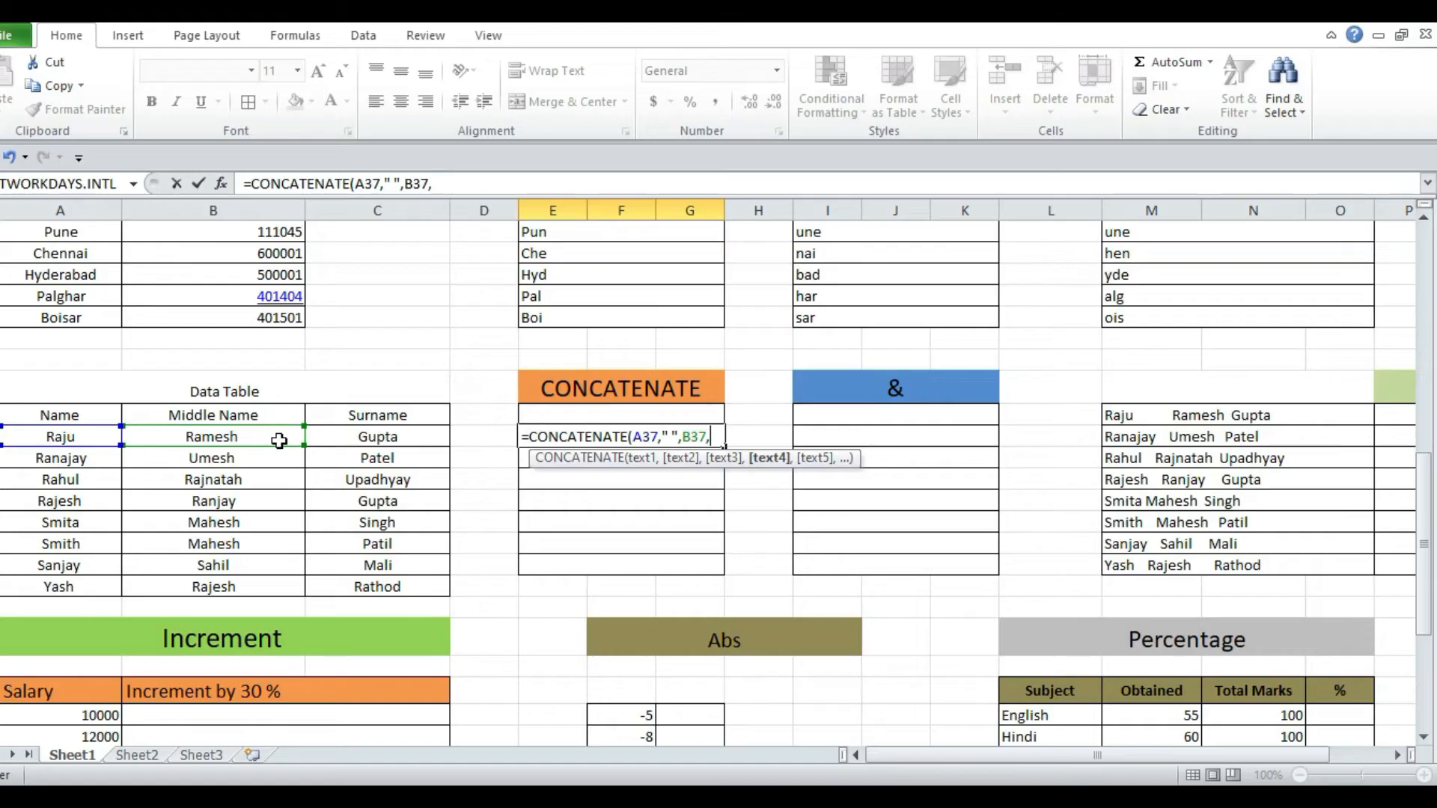
pyautogui.write('" ",')
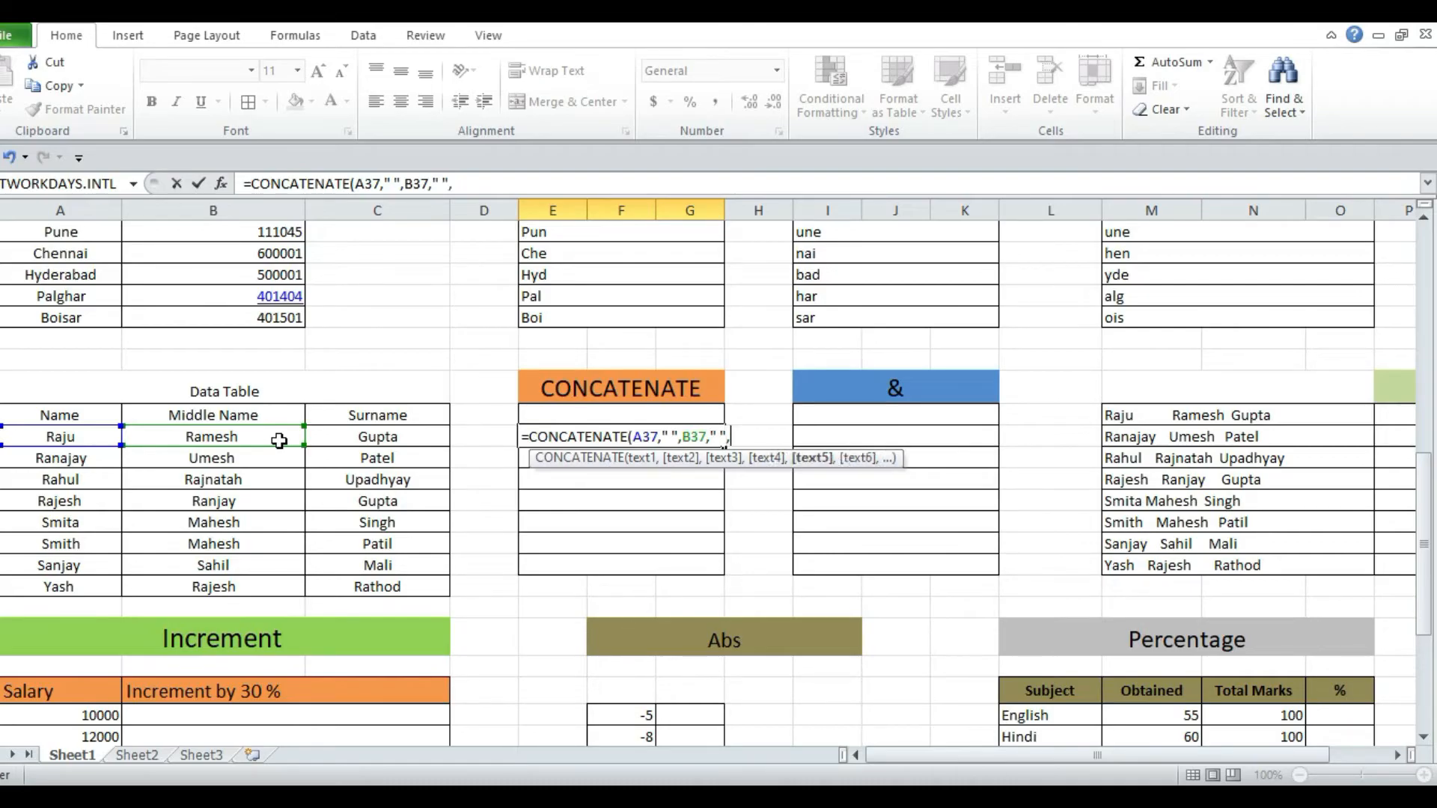
pyautogui.click(374, 443)
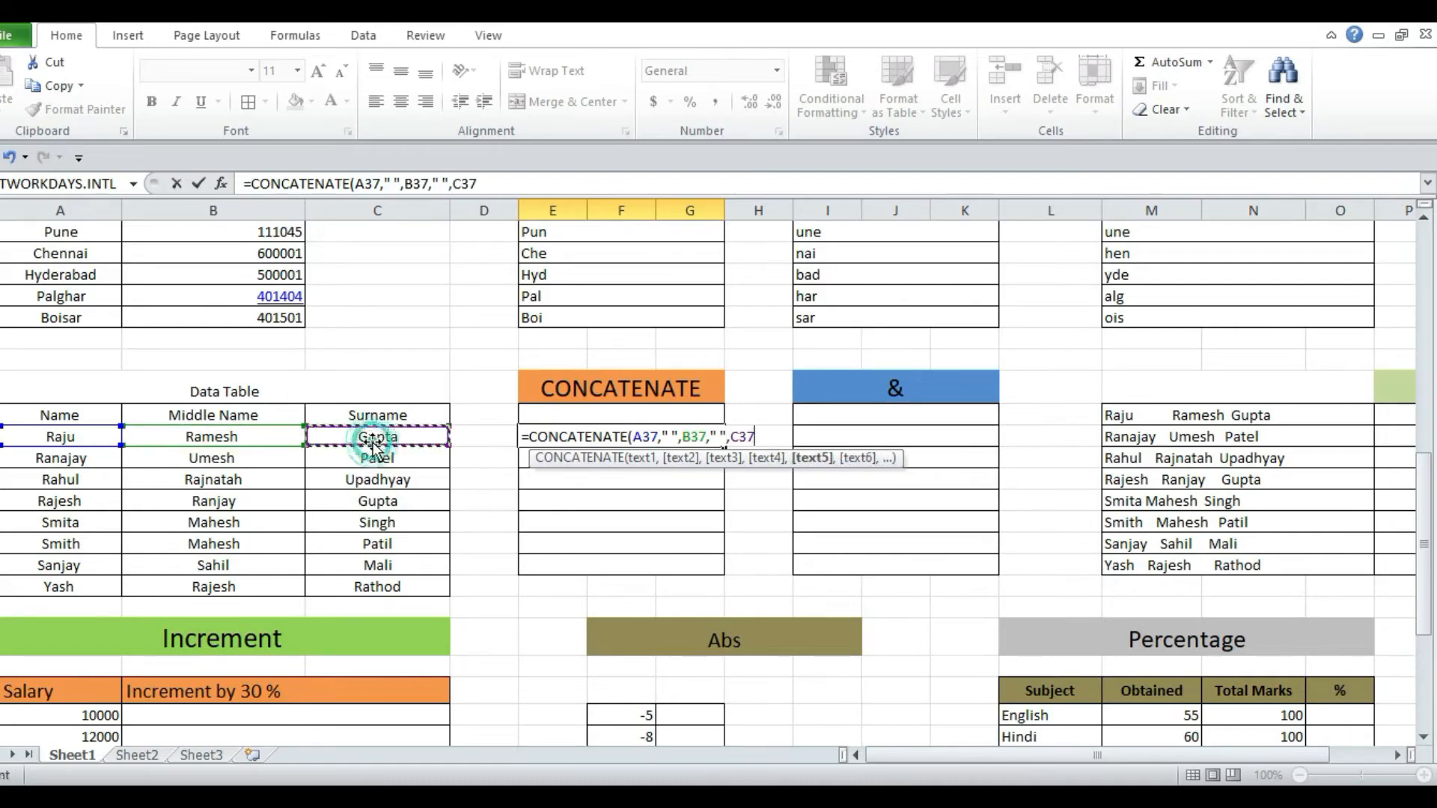
pyautogui.press('Return')
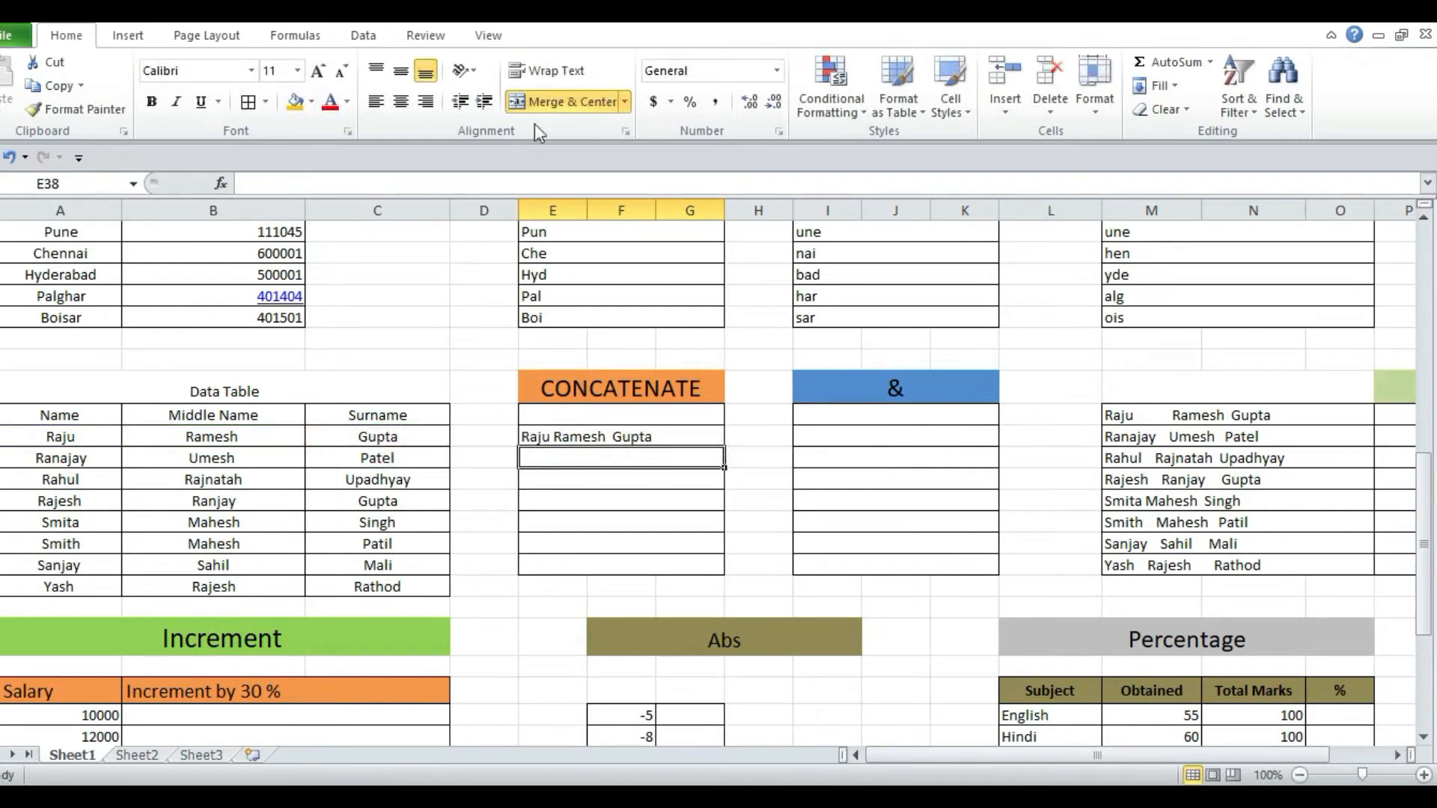
# Fill the CONCATENATE formula from cell E37 down through row 43 and check the row 37 source cells
pyautogui.click(640, 436)
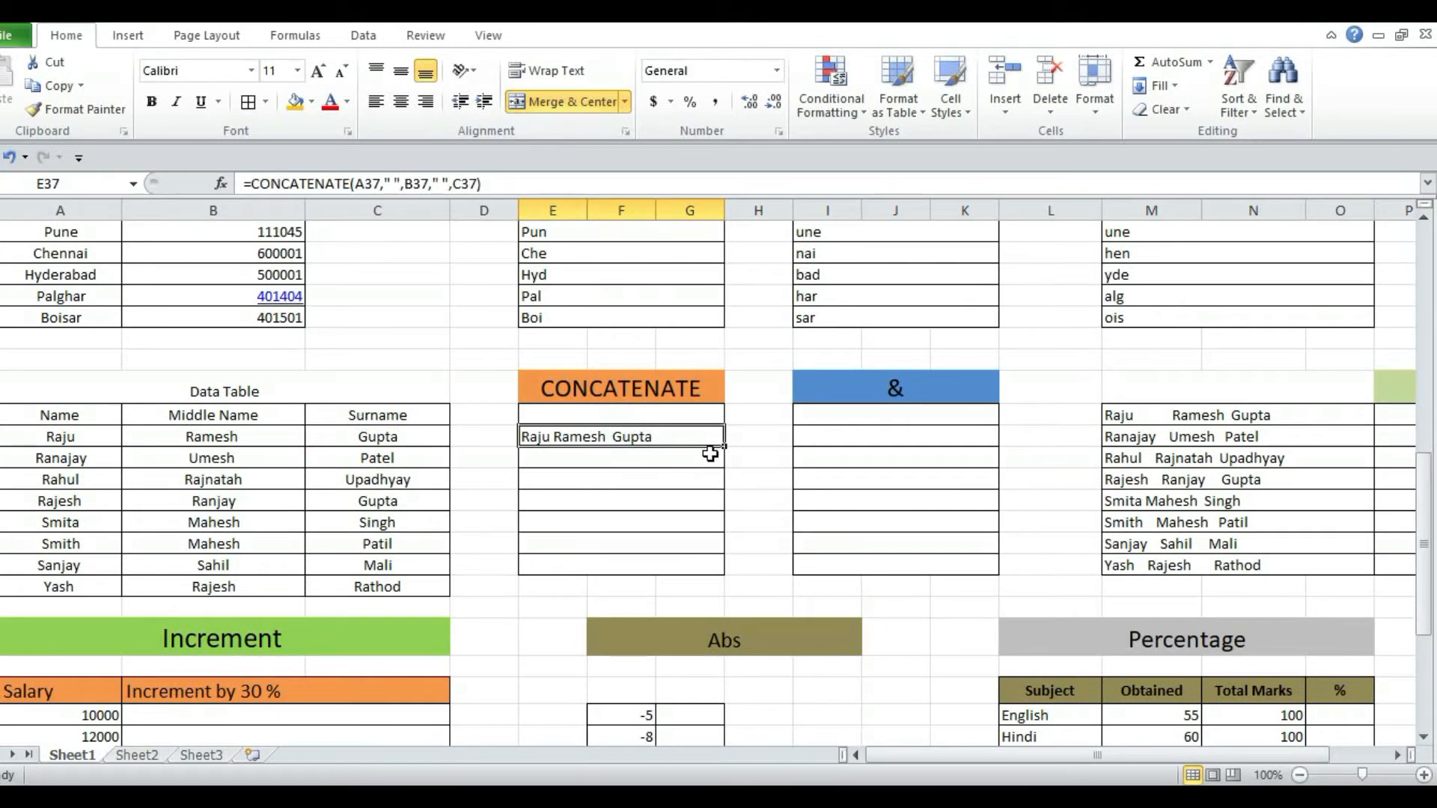
pyautogui.moveTo(723, 448); pyautogui.dragTo(723, 569)
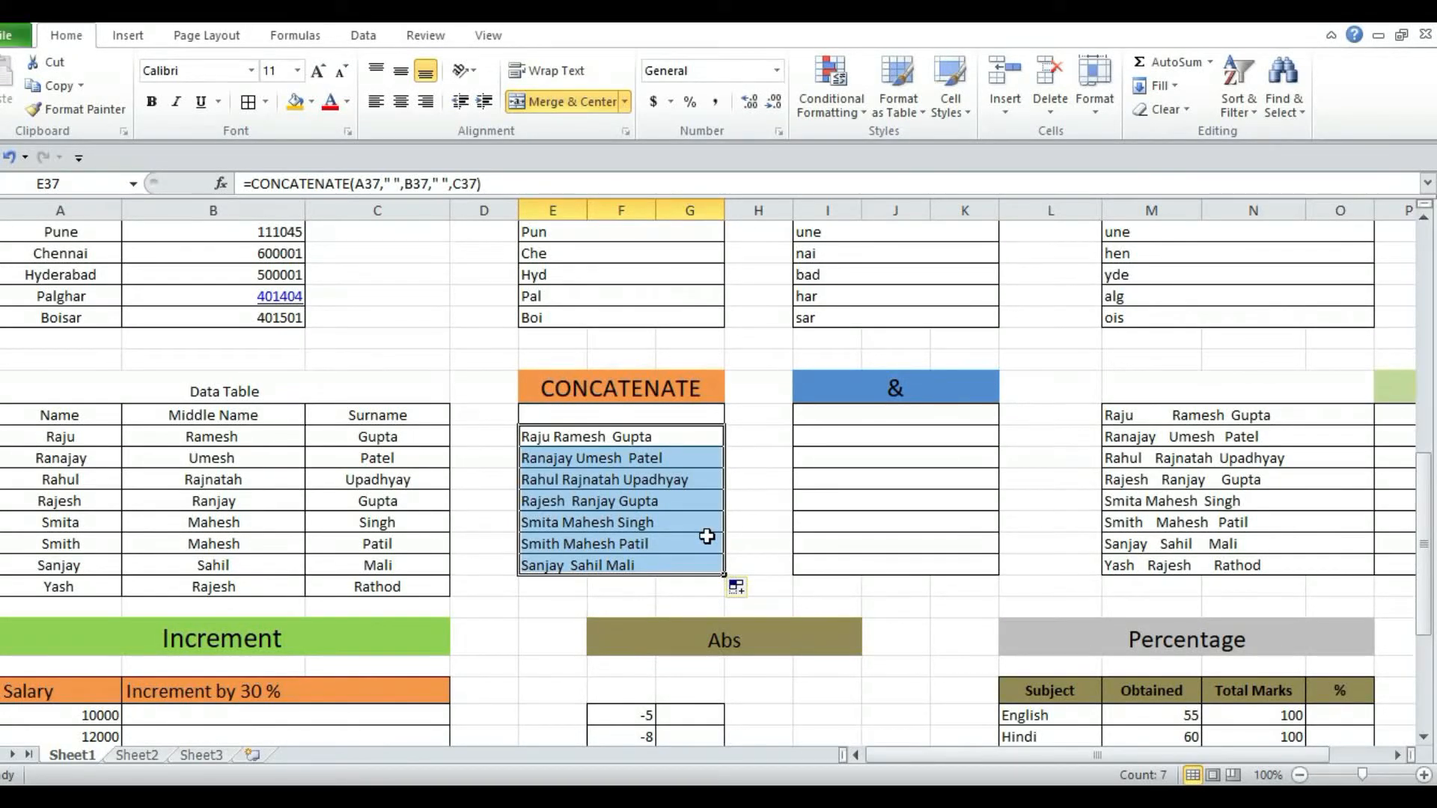
pyautogui.click(599, 477)
pyautogui.click(586, 440)
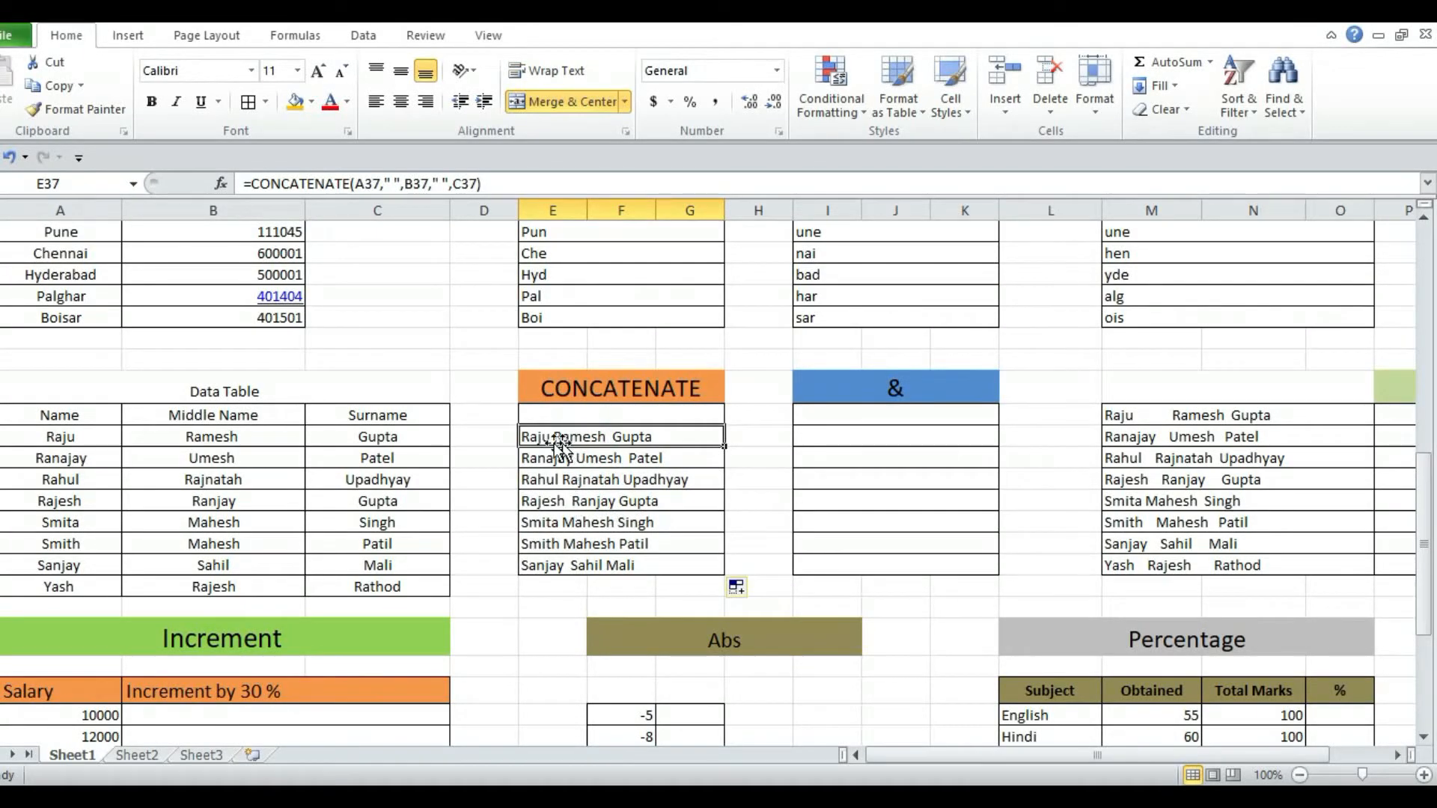
pyautogui.click(46, 440)
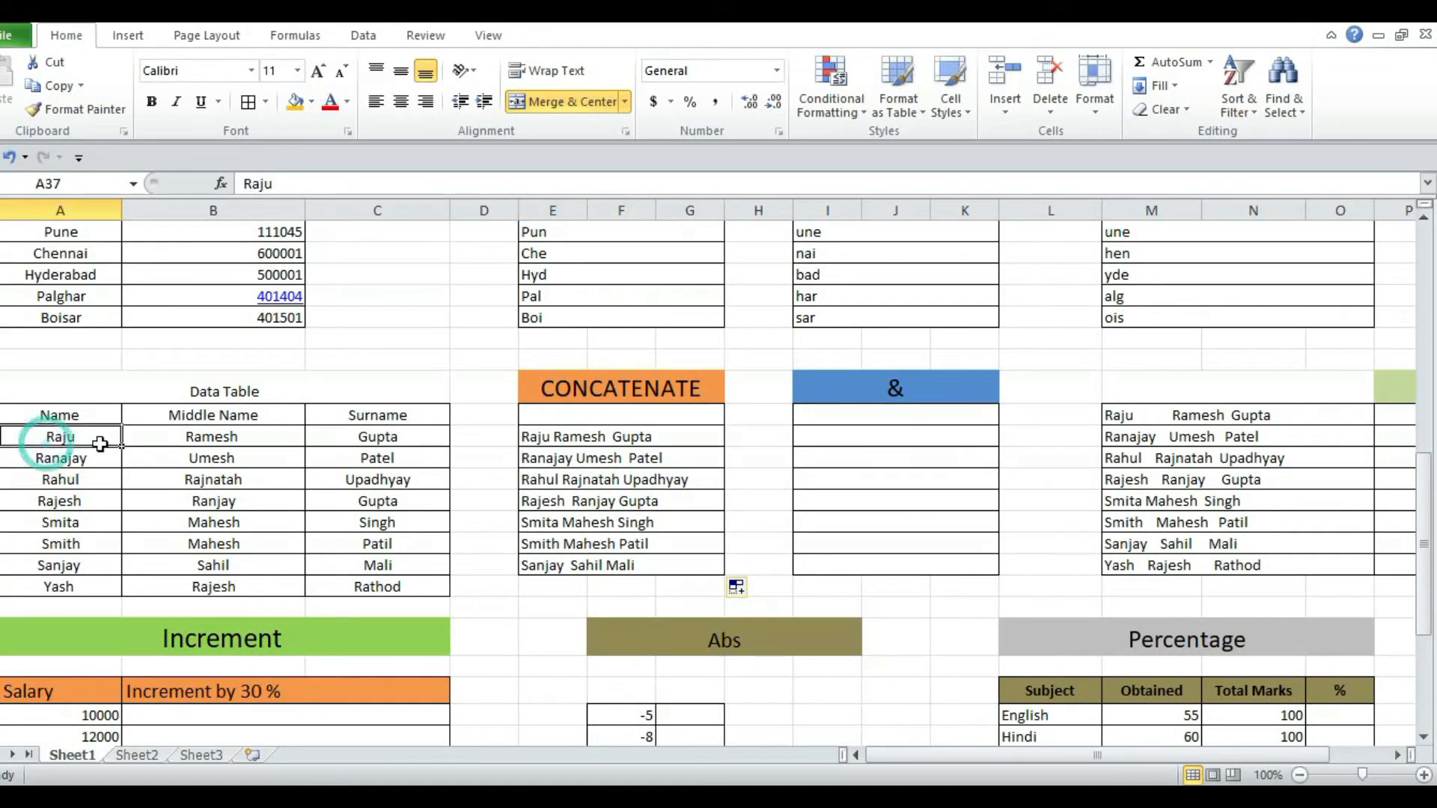
pyautogui.click(191, 440)
pyautogui.click(377, 438)
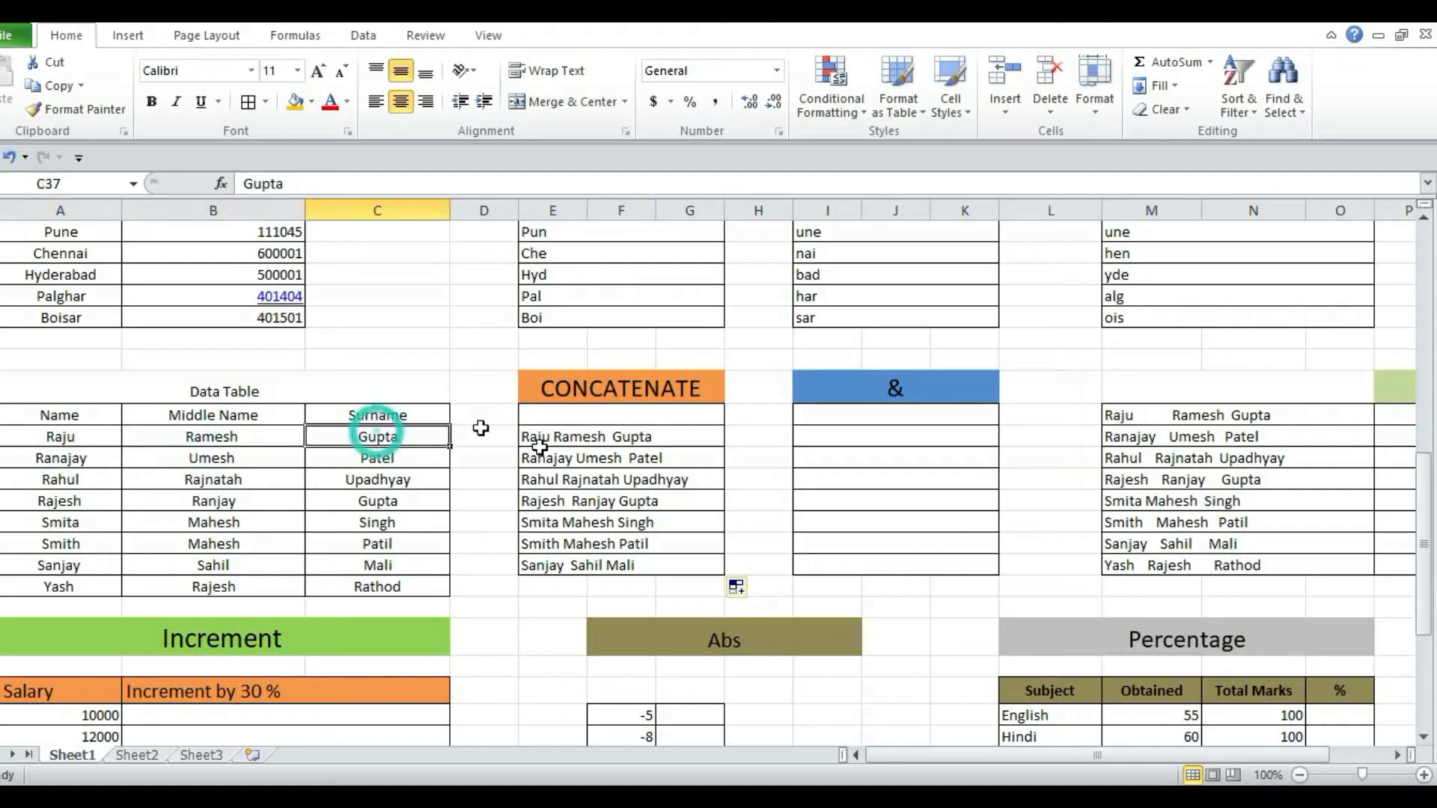
# Enter =A37&B37&C37 in cell I37 under the & heading
pyautogui.click(872, 439)
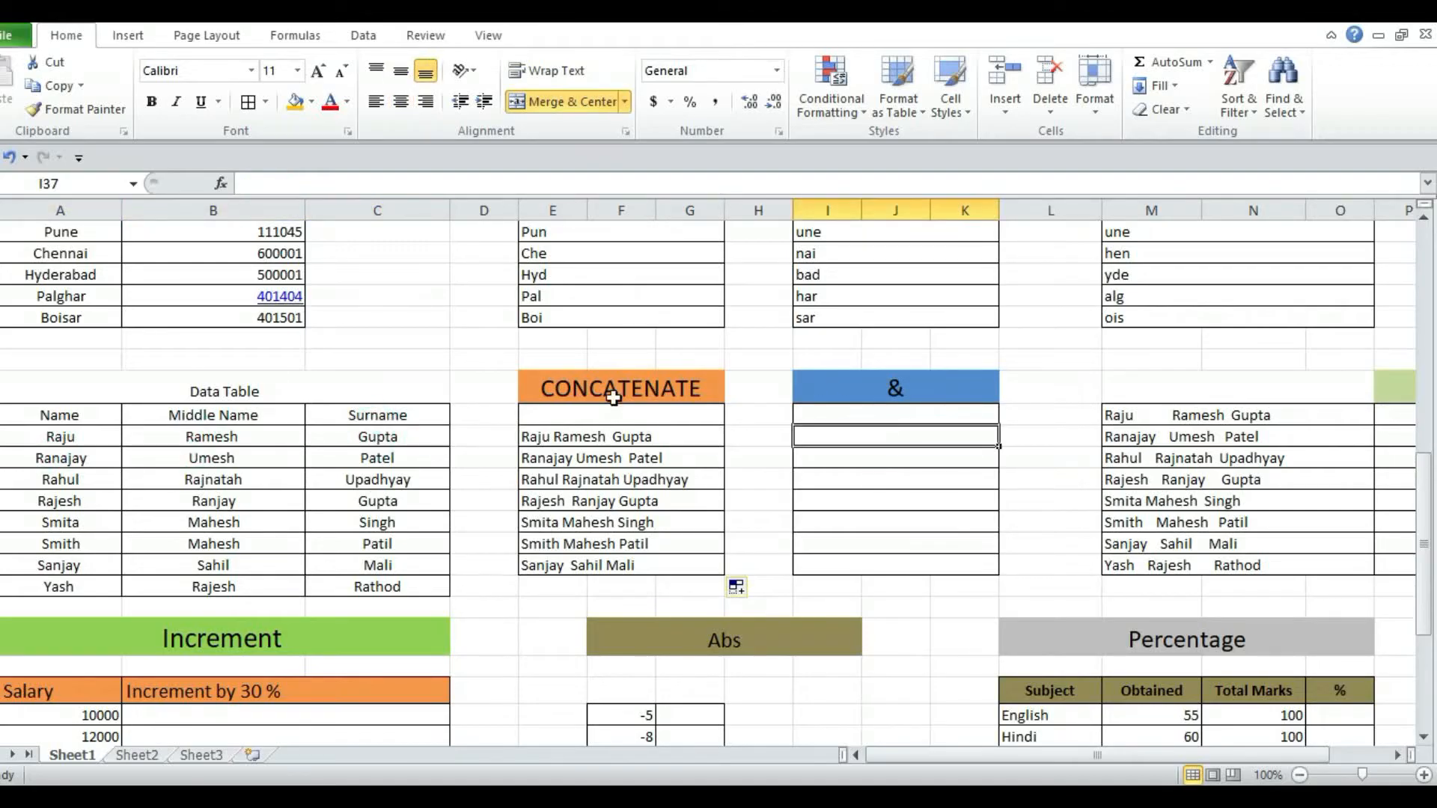
pyautogui.click(874, 392)
pyautogui.click(877, 434)
pyautogui.write('=')
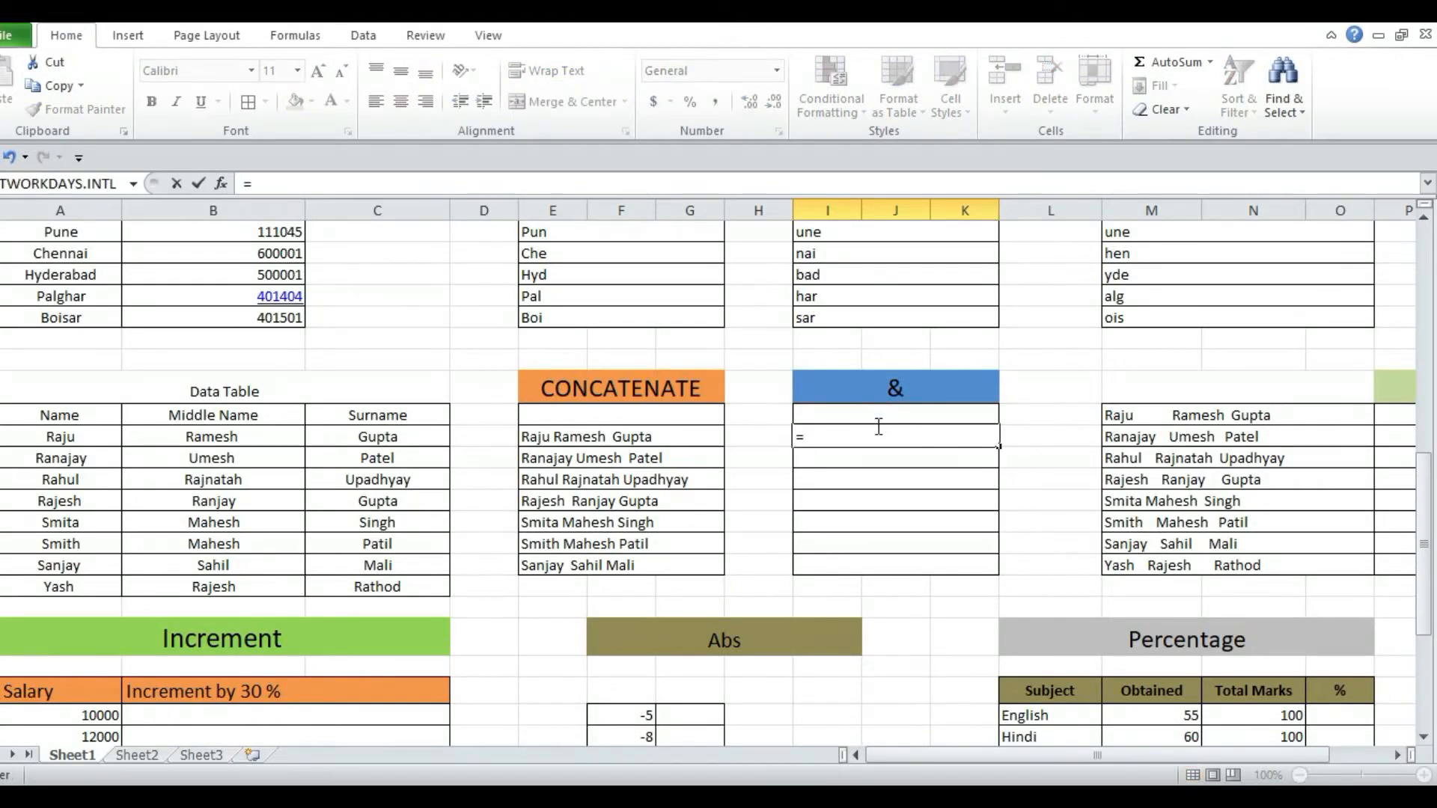
pyautogui.click(86, 438)
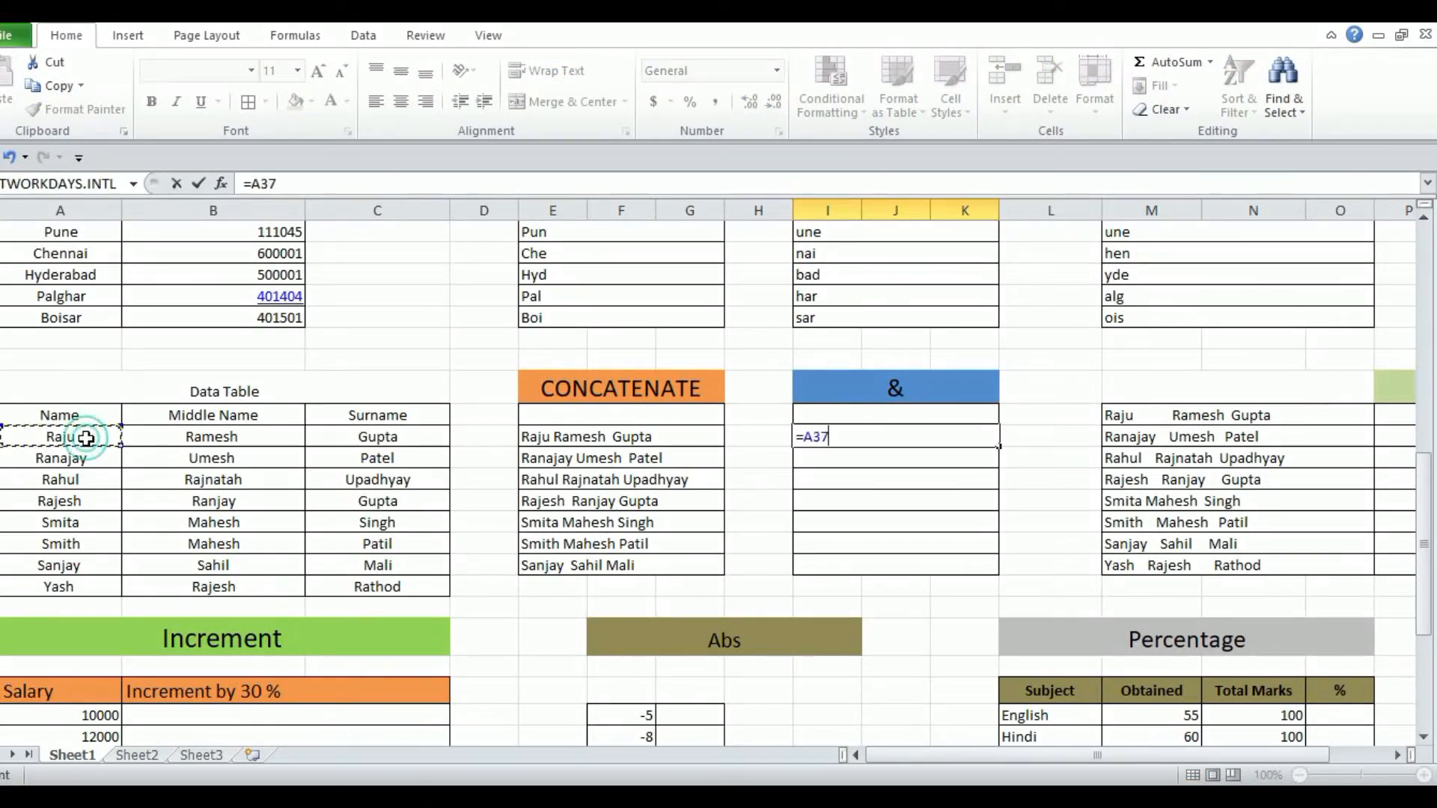
pyautogui.write('&')
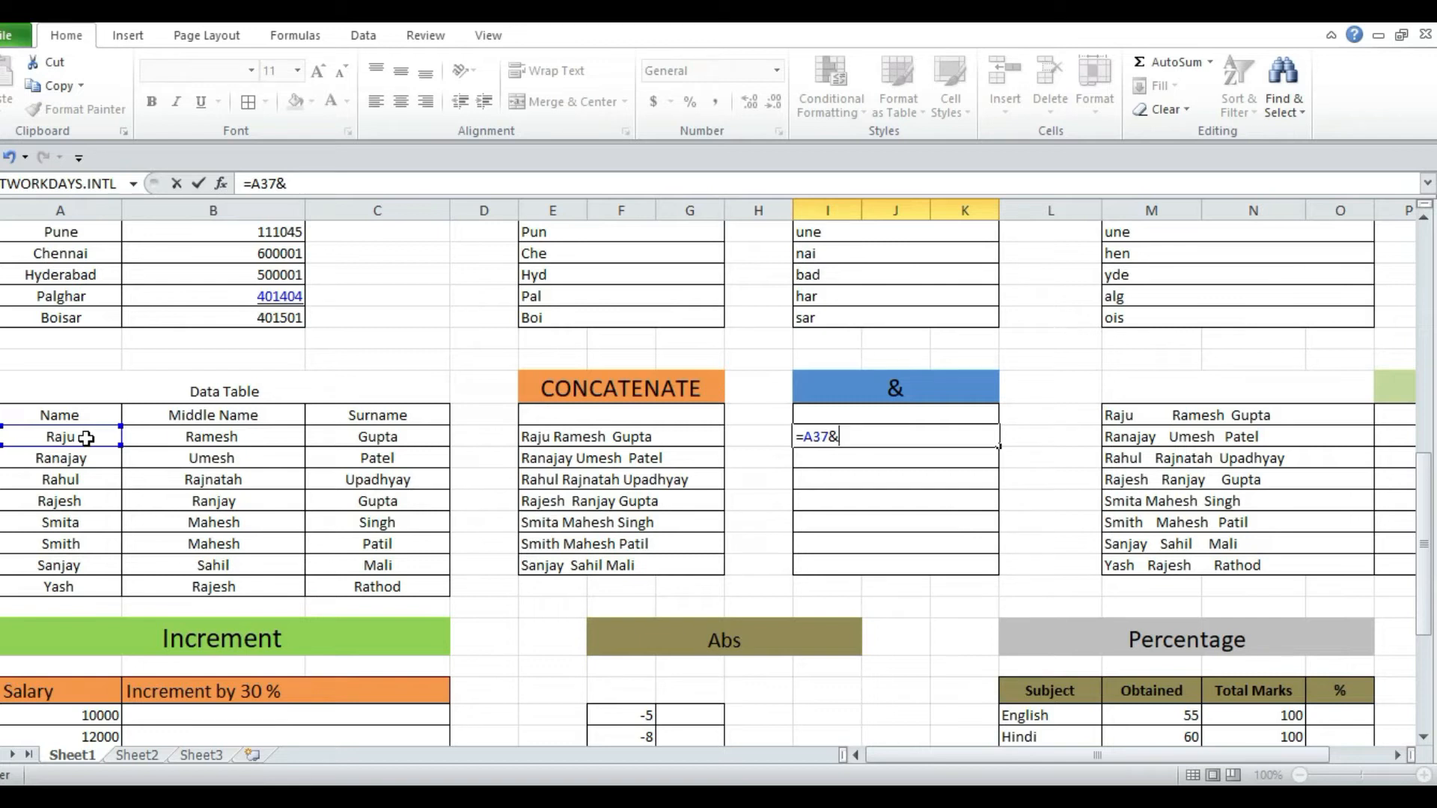
pyautogui.write('&')
pyautogui.click(192, 436)
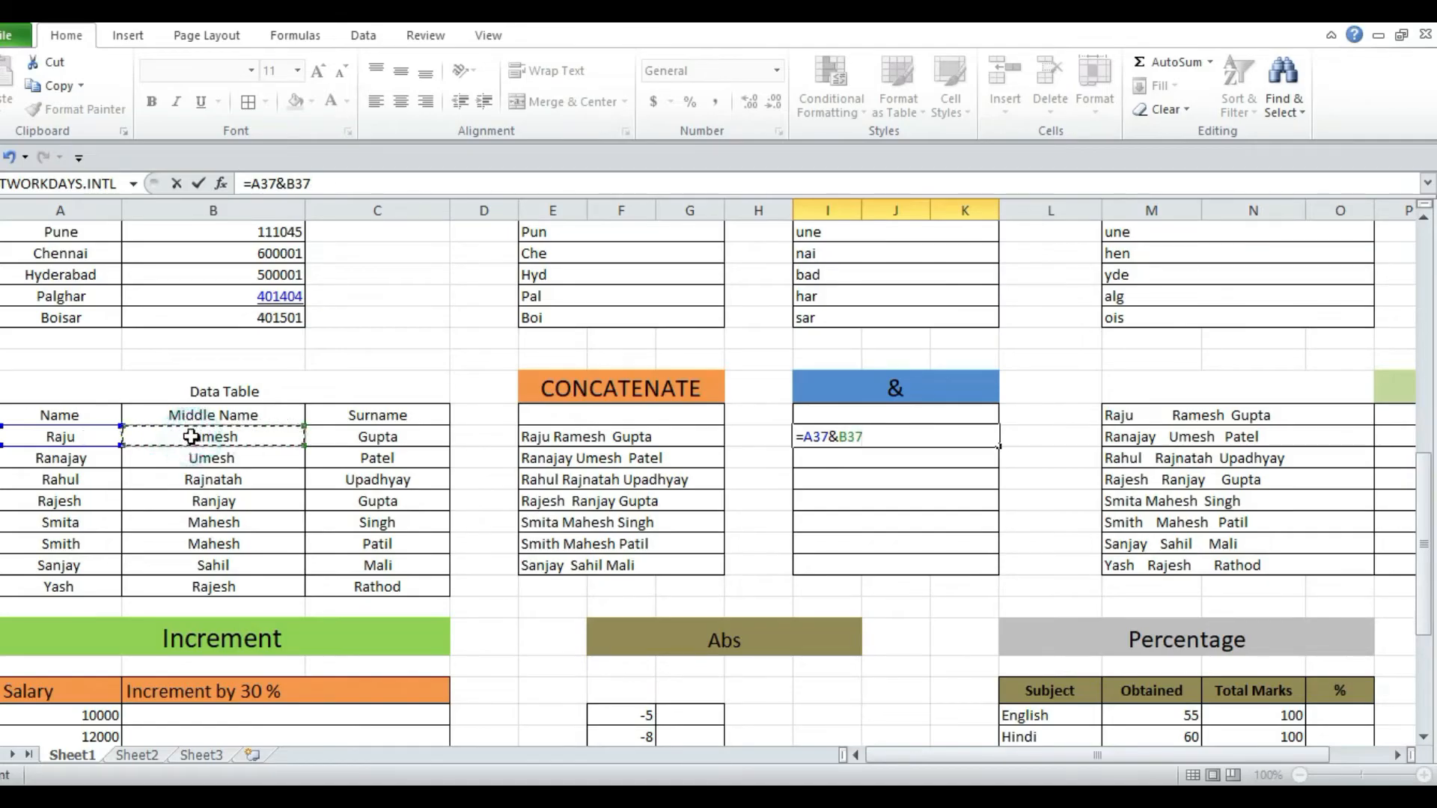
pyautogui.write('&')
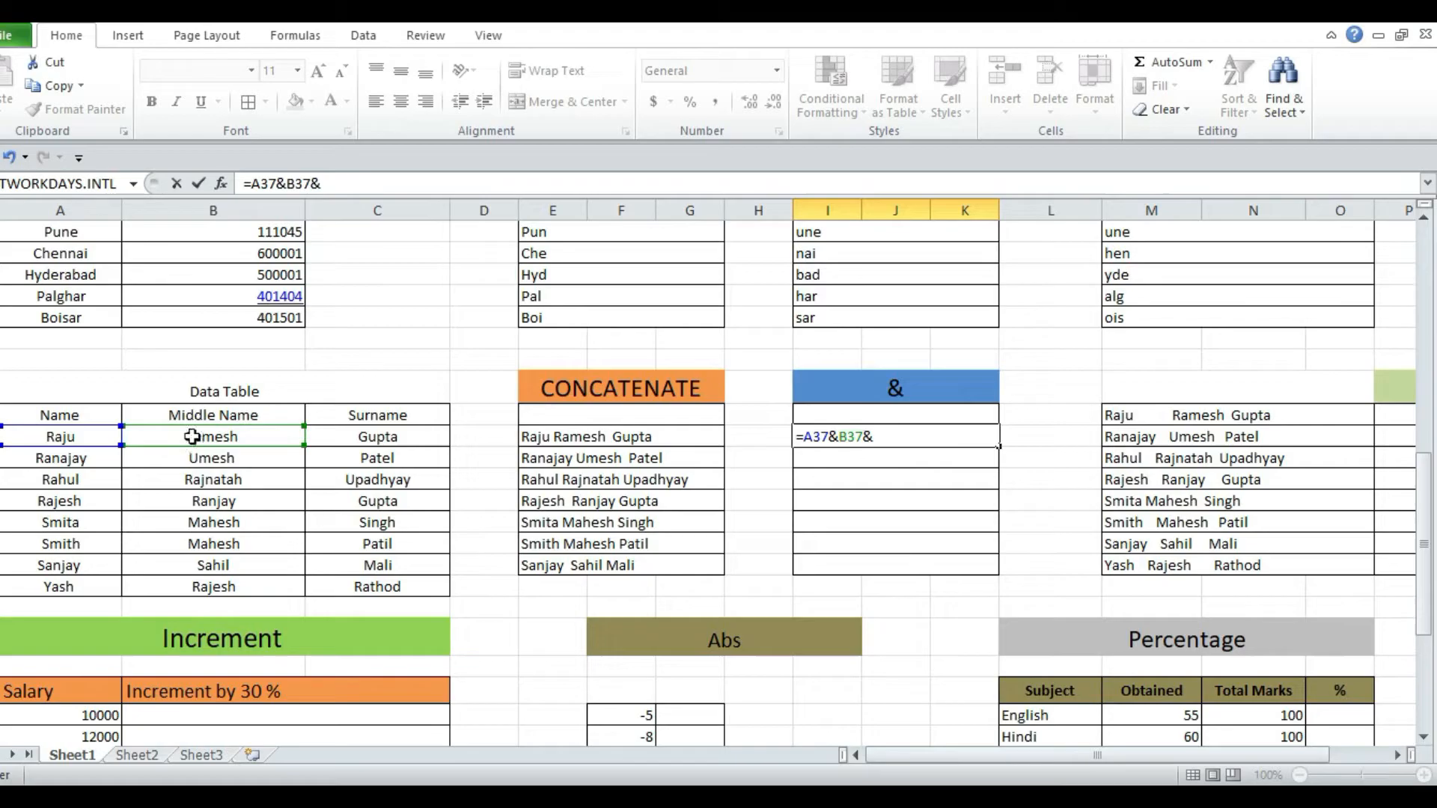
pyautogui.click(377, 437)
pyautogui.press('Return')
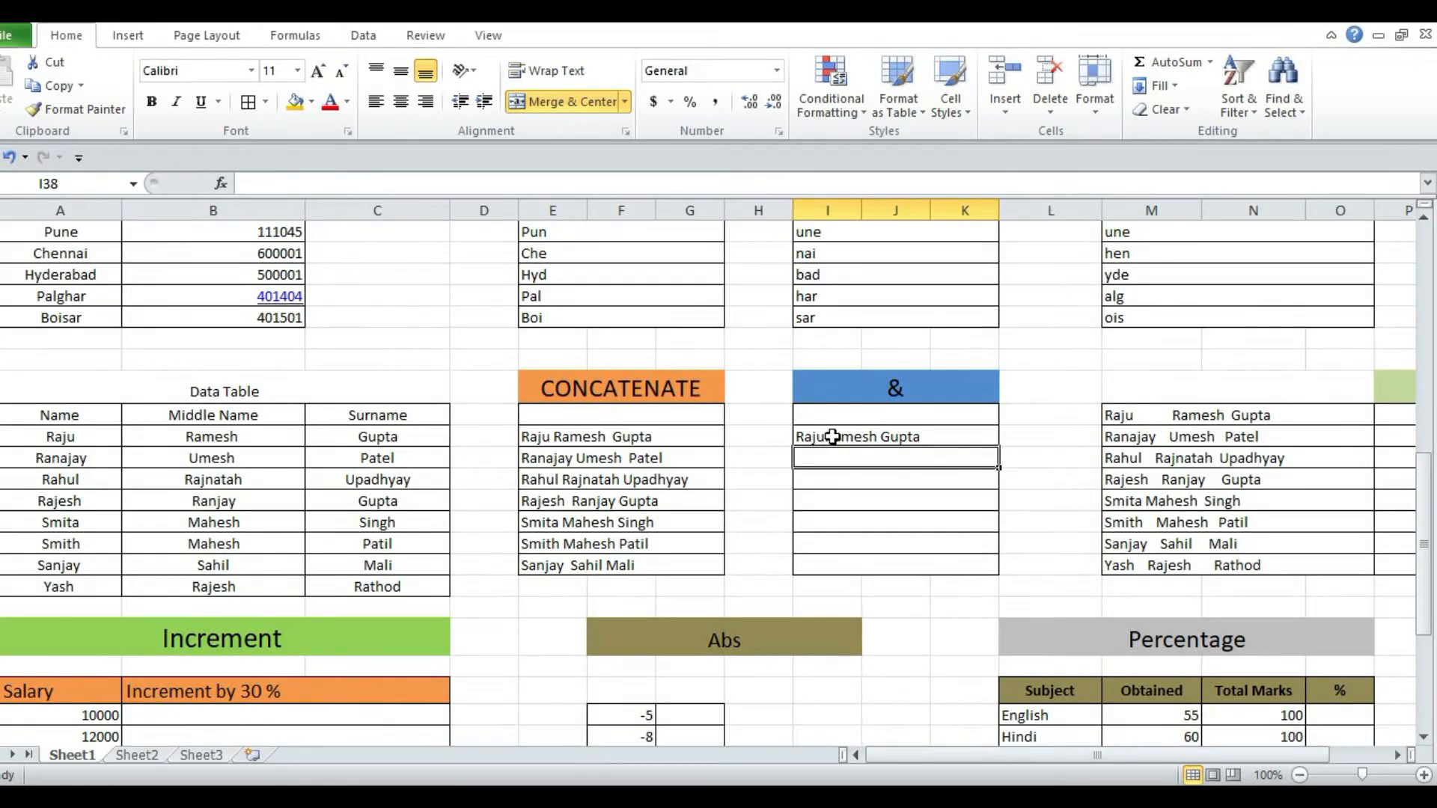
pyautogui.scroll(3, 832, 436)
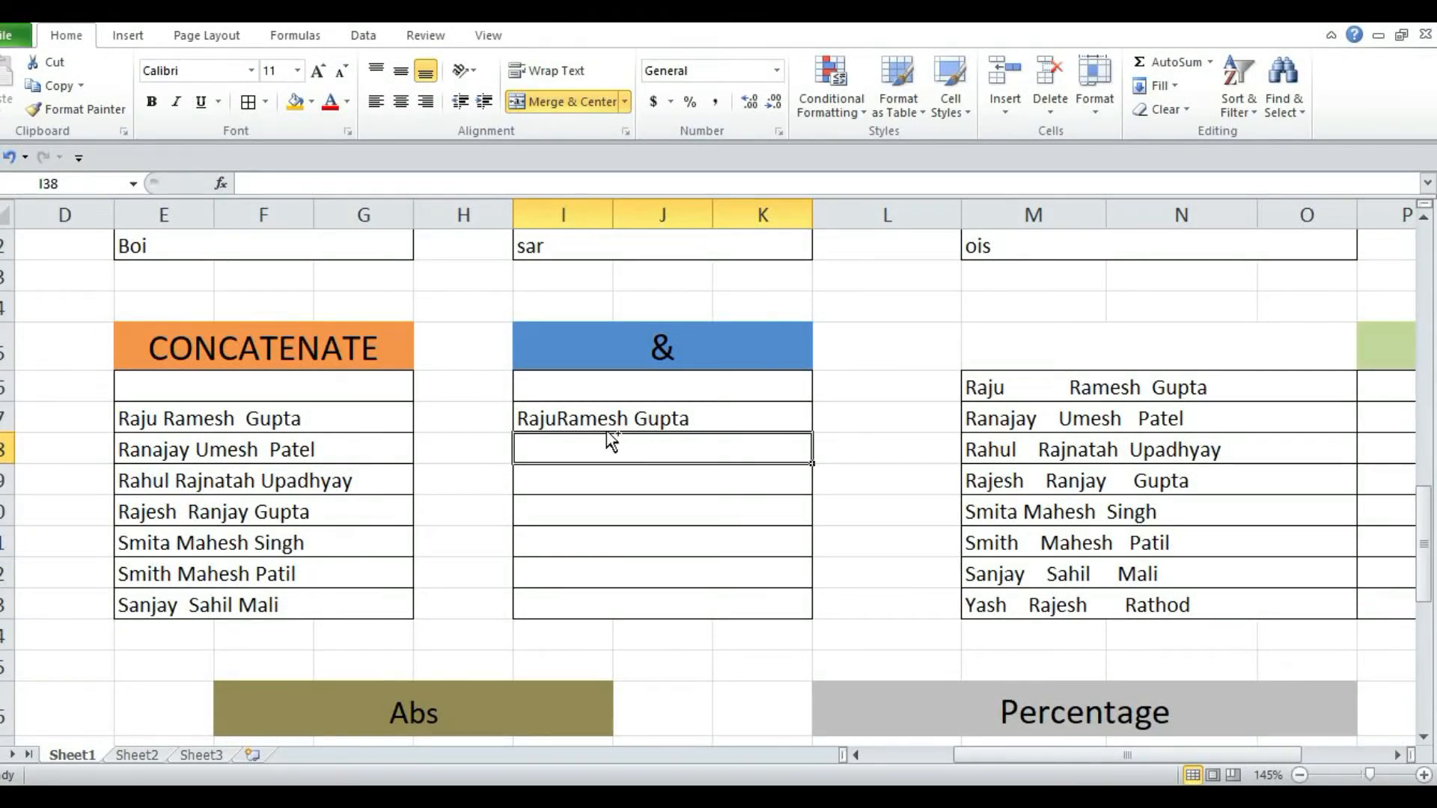
pyautogui.scroll(-2, 610, 417)
pyautogui.scroll(-1, 605, 418)
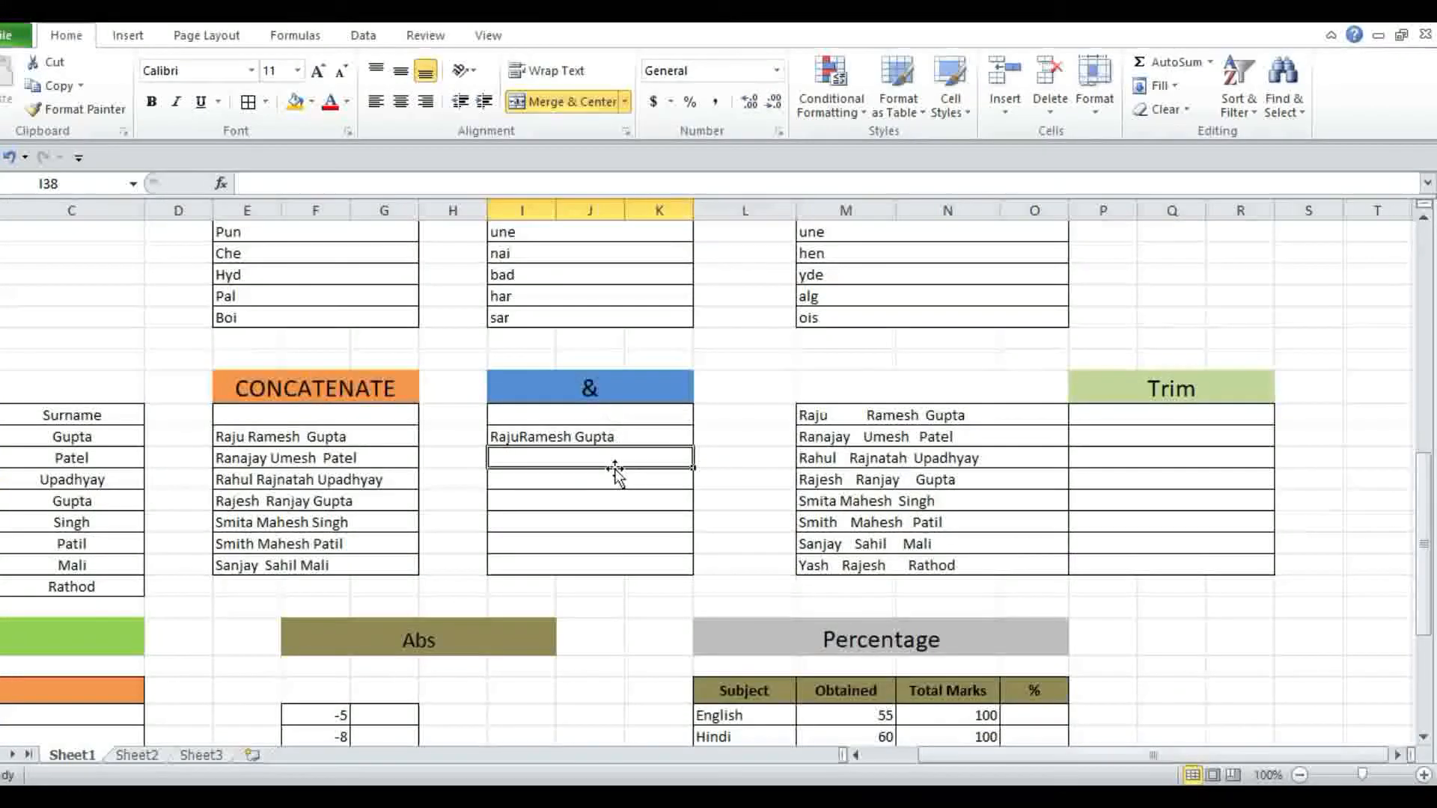
pyautogui.moveTo(1024, 761); pyautogui.dragTo(973, 762)
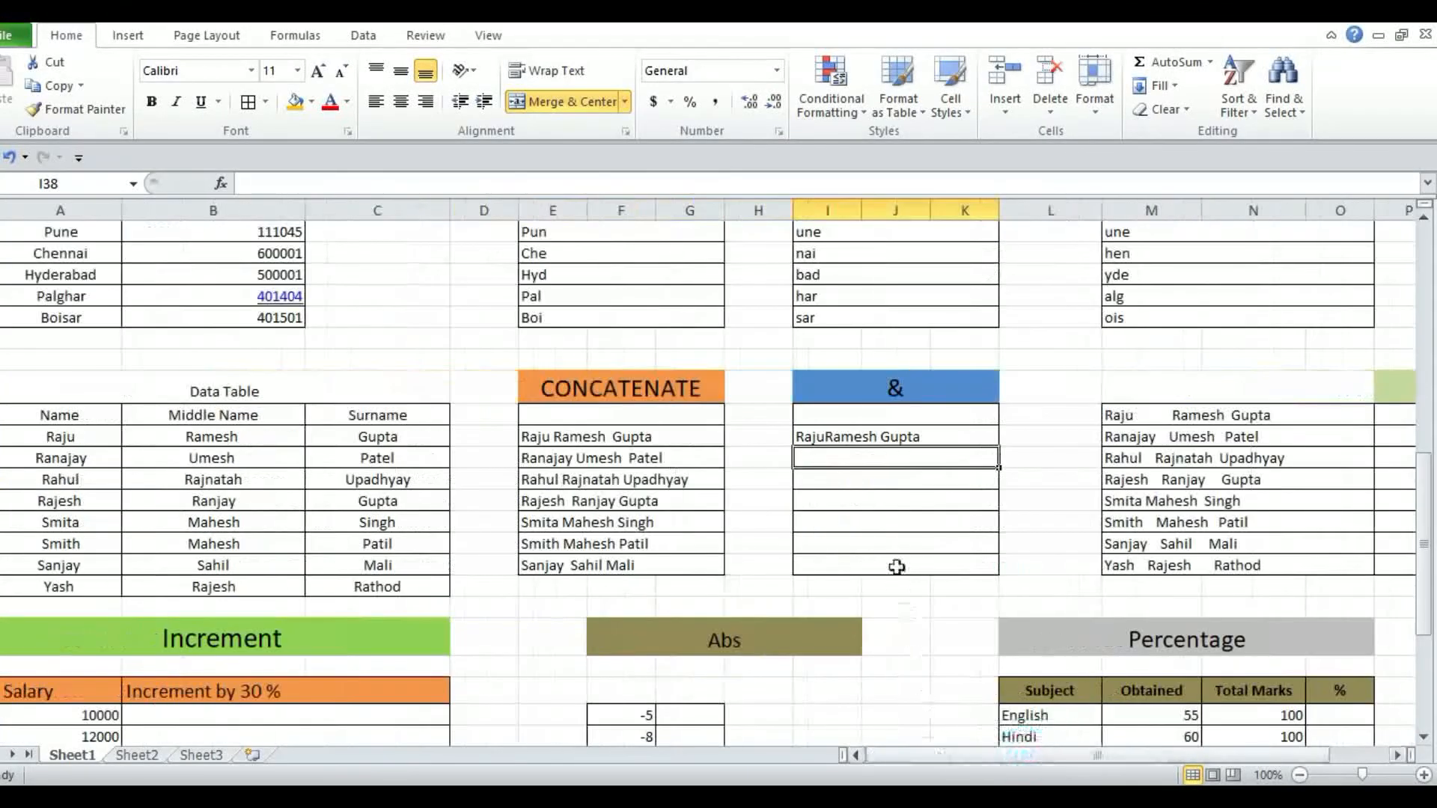
# Replace the formula in cell I37 with =A37&" &B37&" "&C37 and accept the proposed formula correction
pyautogui.click(829, 434)
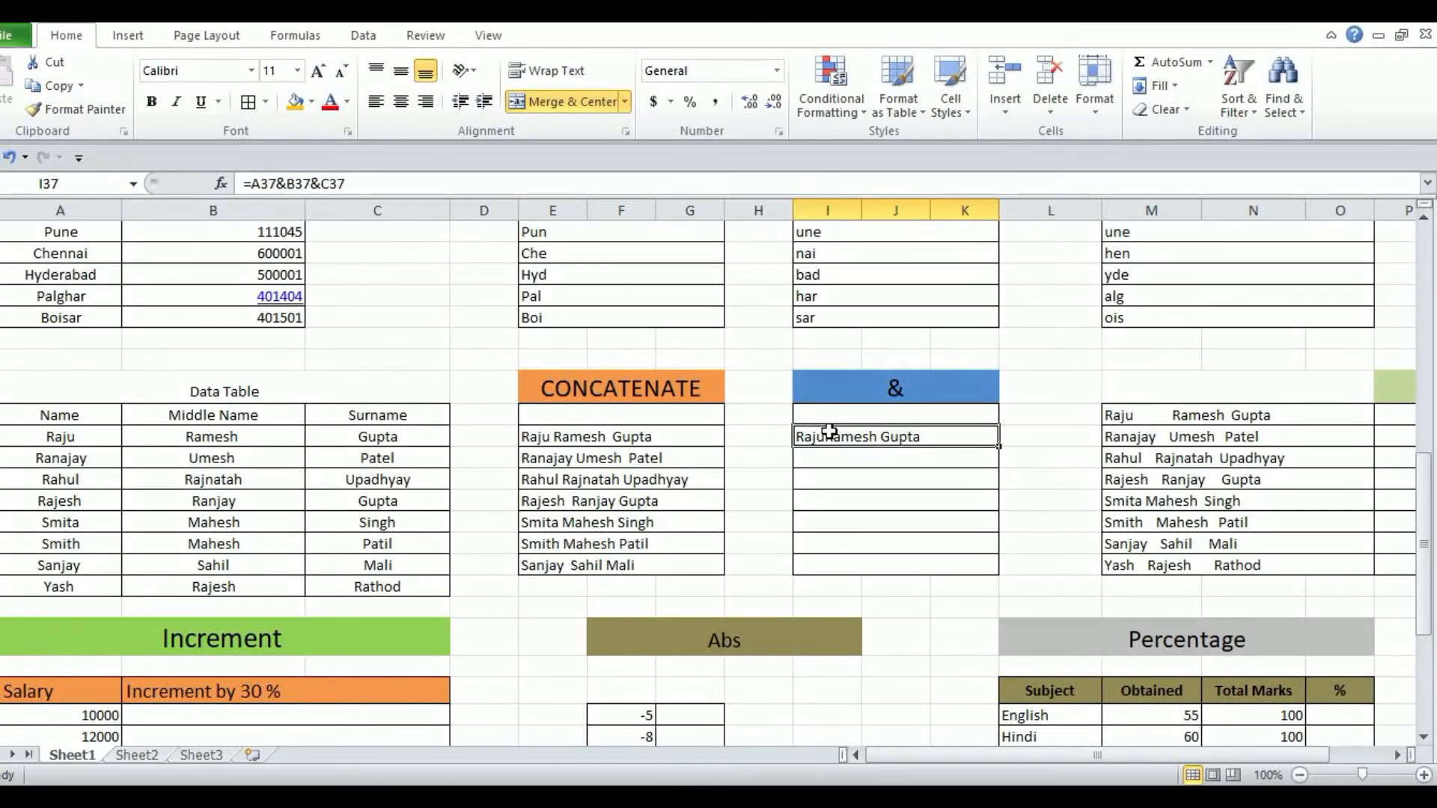
pyautogui.write('=')
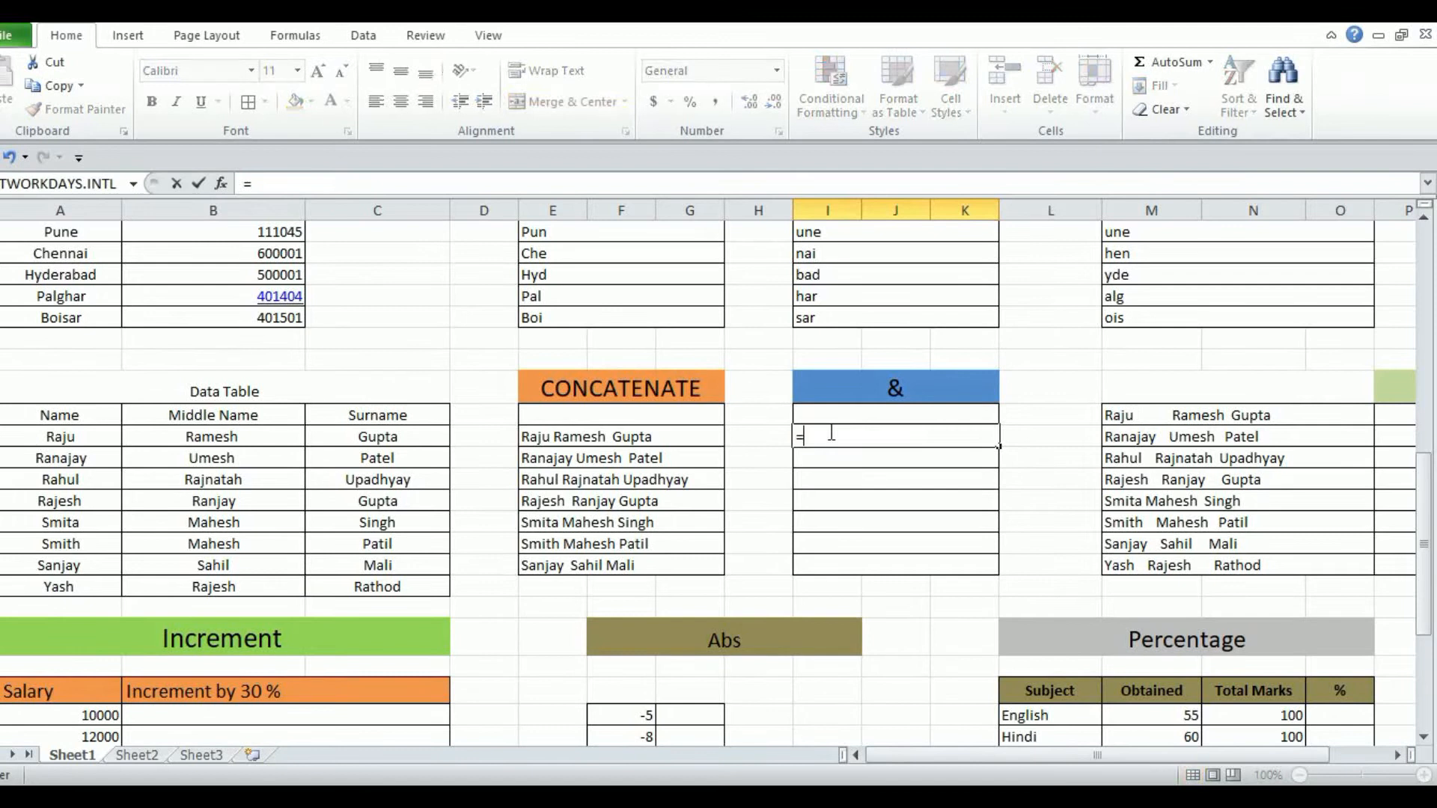
pyautogui.click(75, 441)
pyautogui.write('&"')
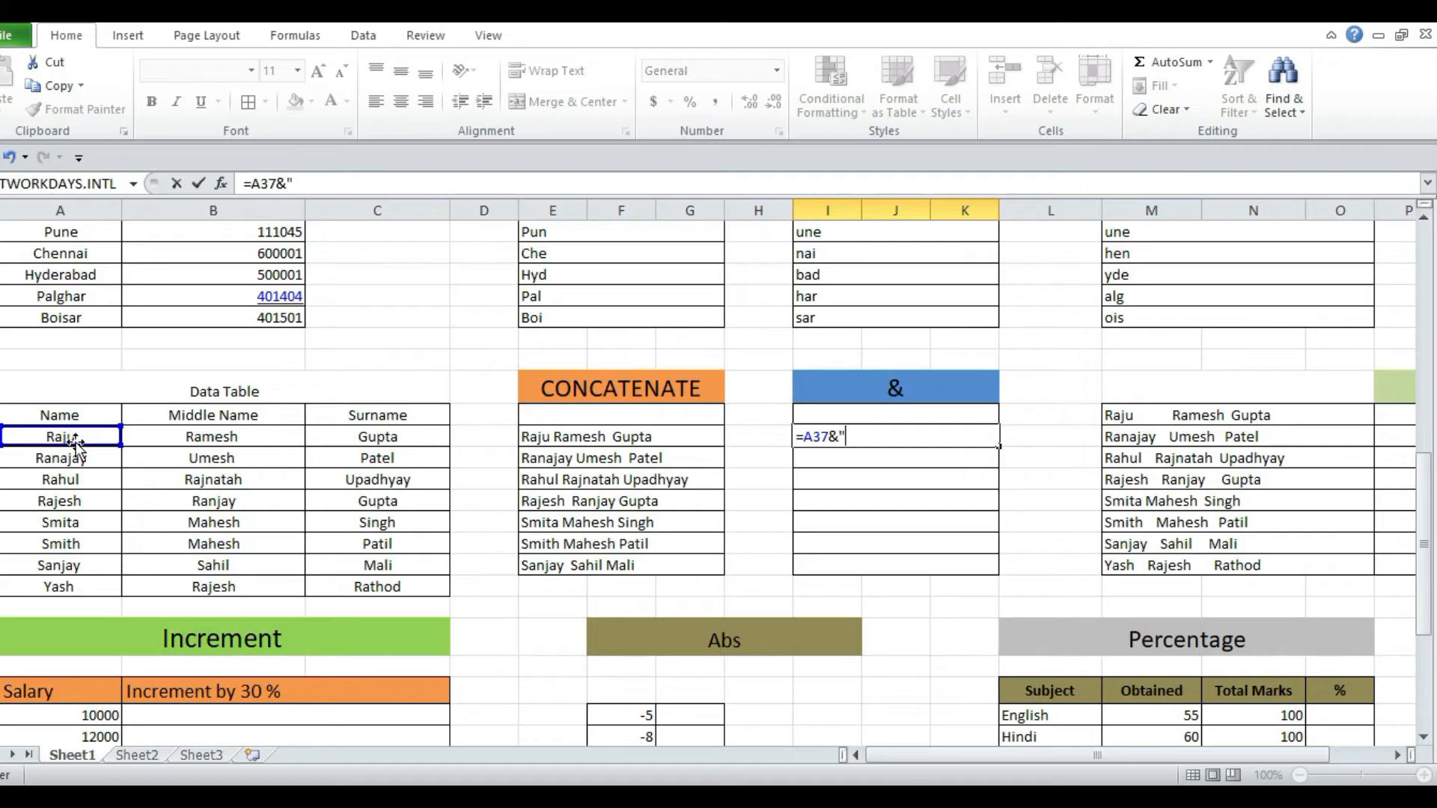
pyautogui.write(' &')
pyautogui.click(224, 438)
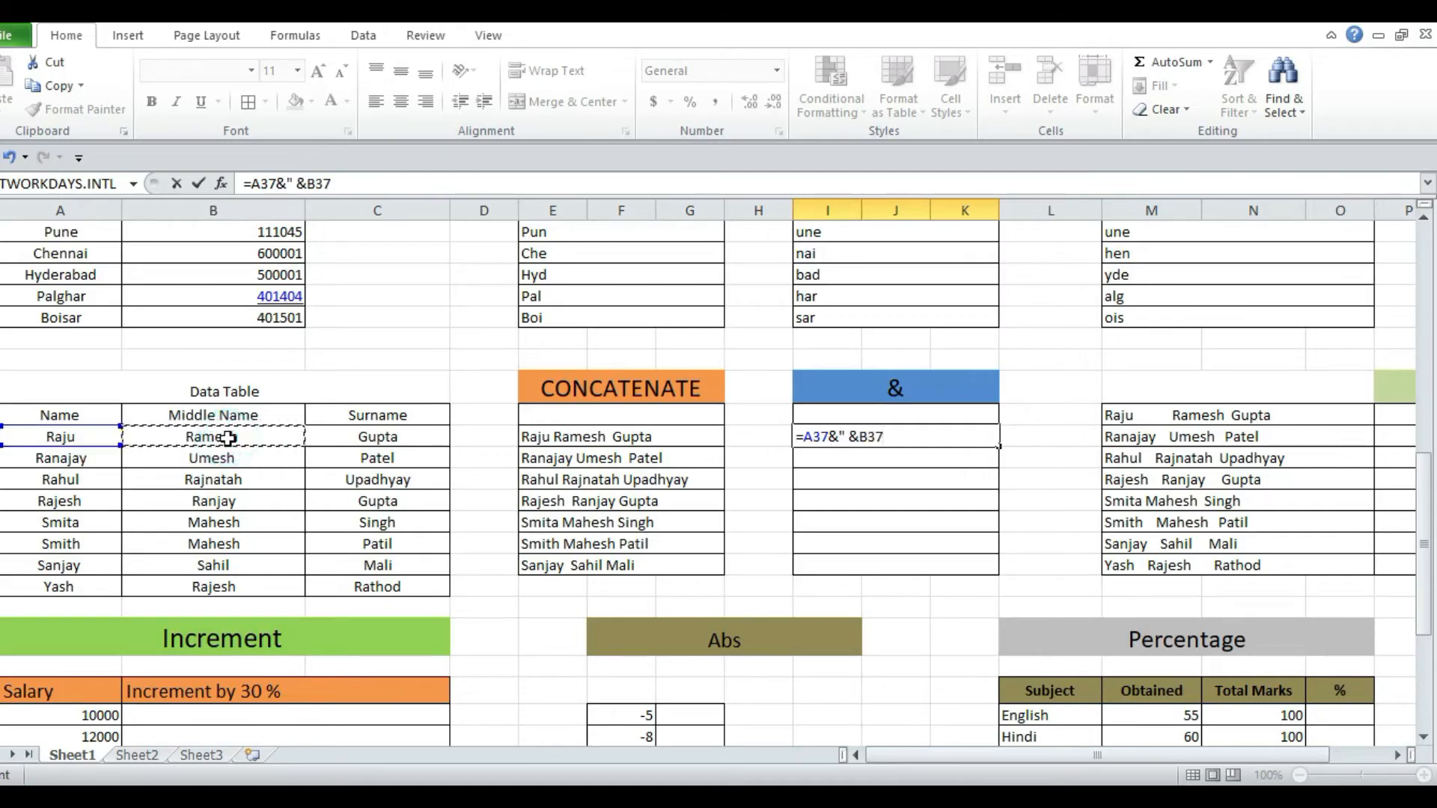
pyautogui.write('" "&')
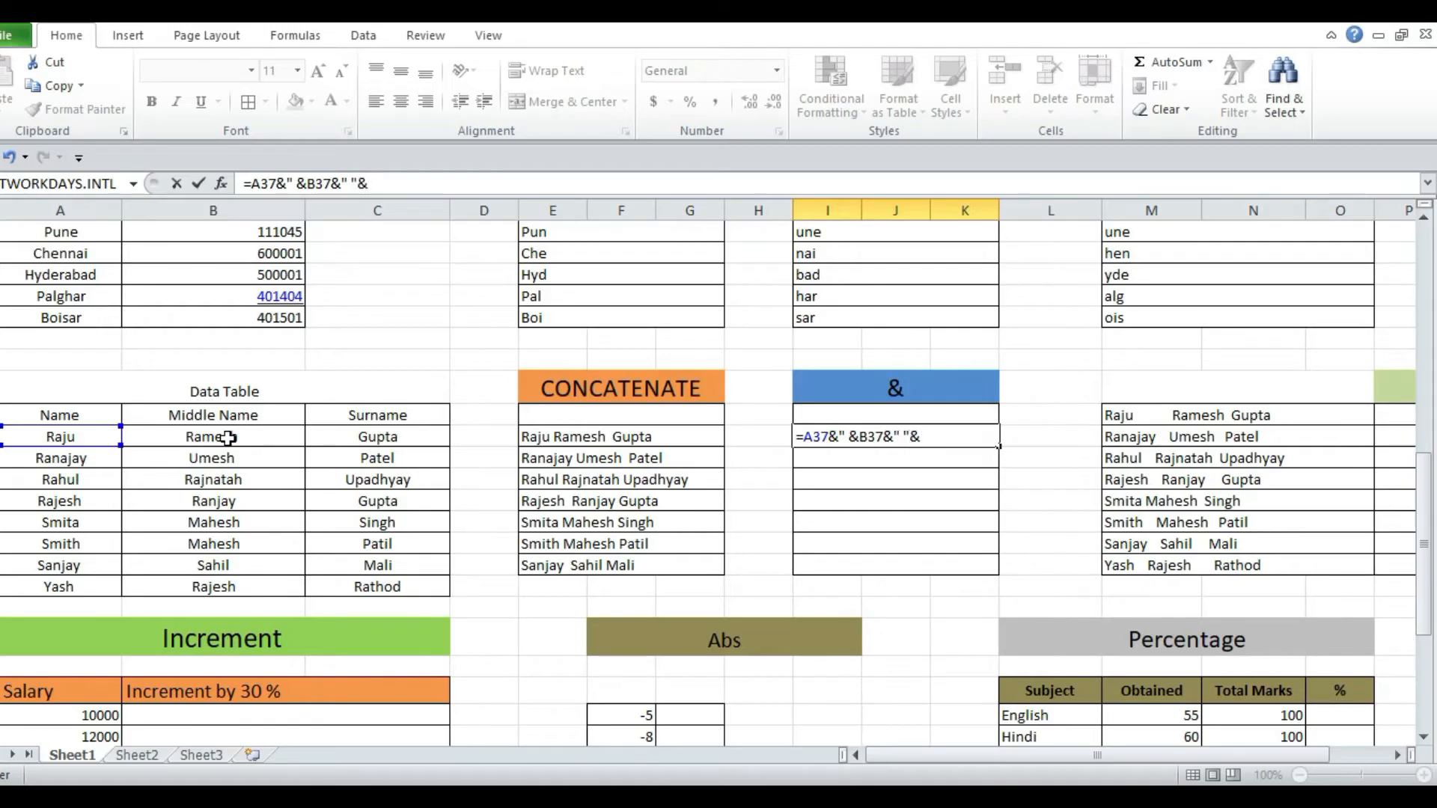
pyautogui.click(330, 437)
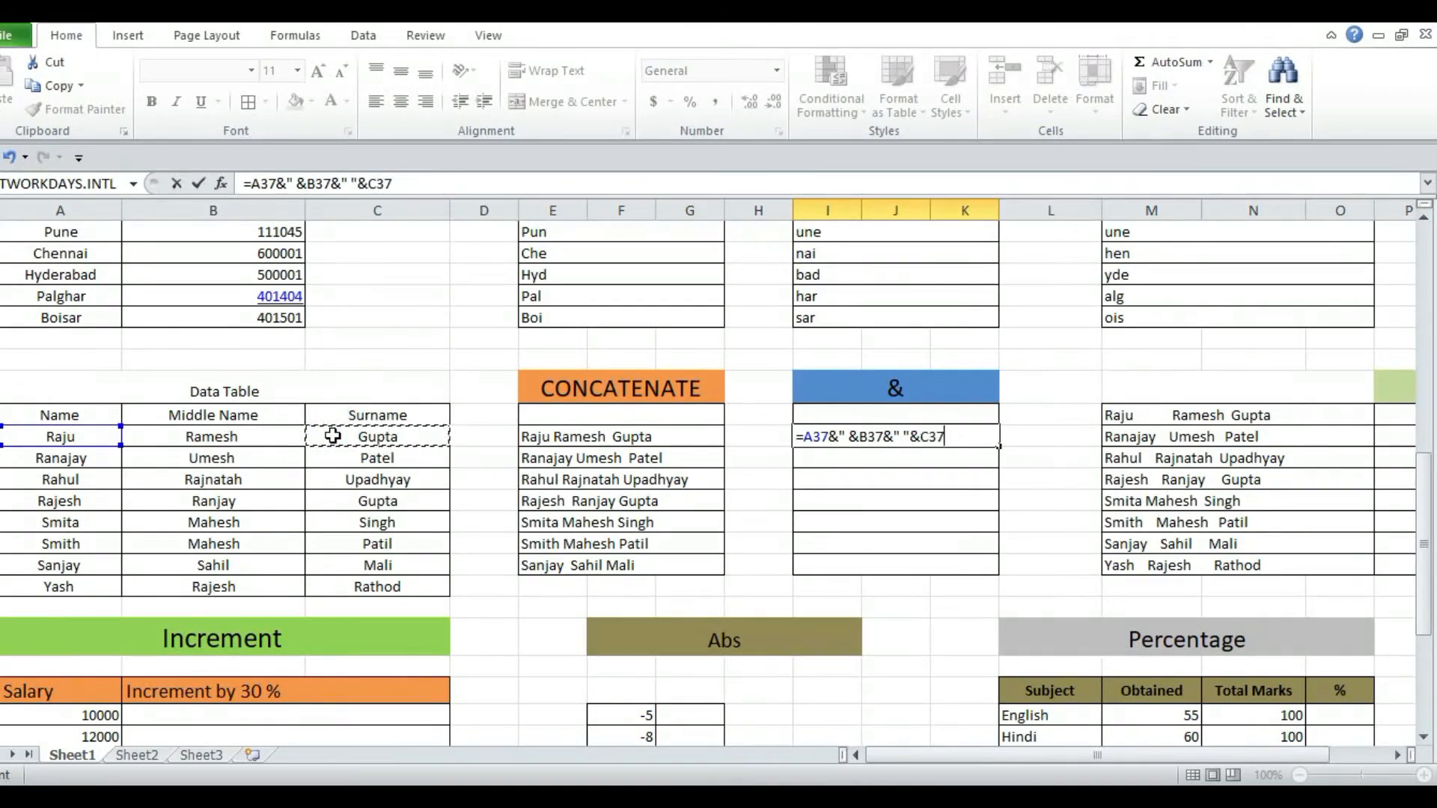
pyautogui.press('Return')
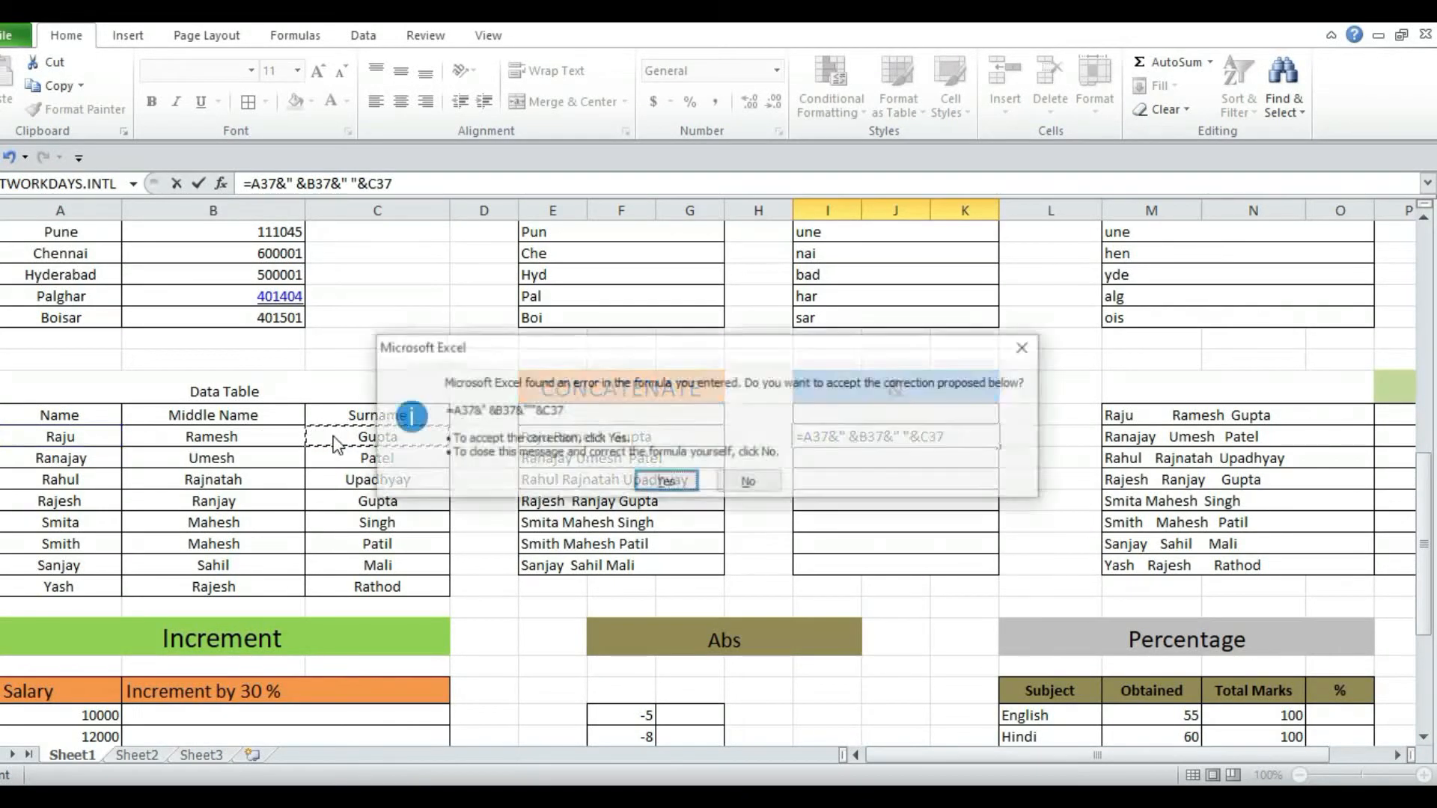
pyautogui.press('Return')
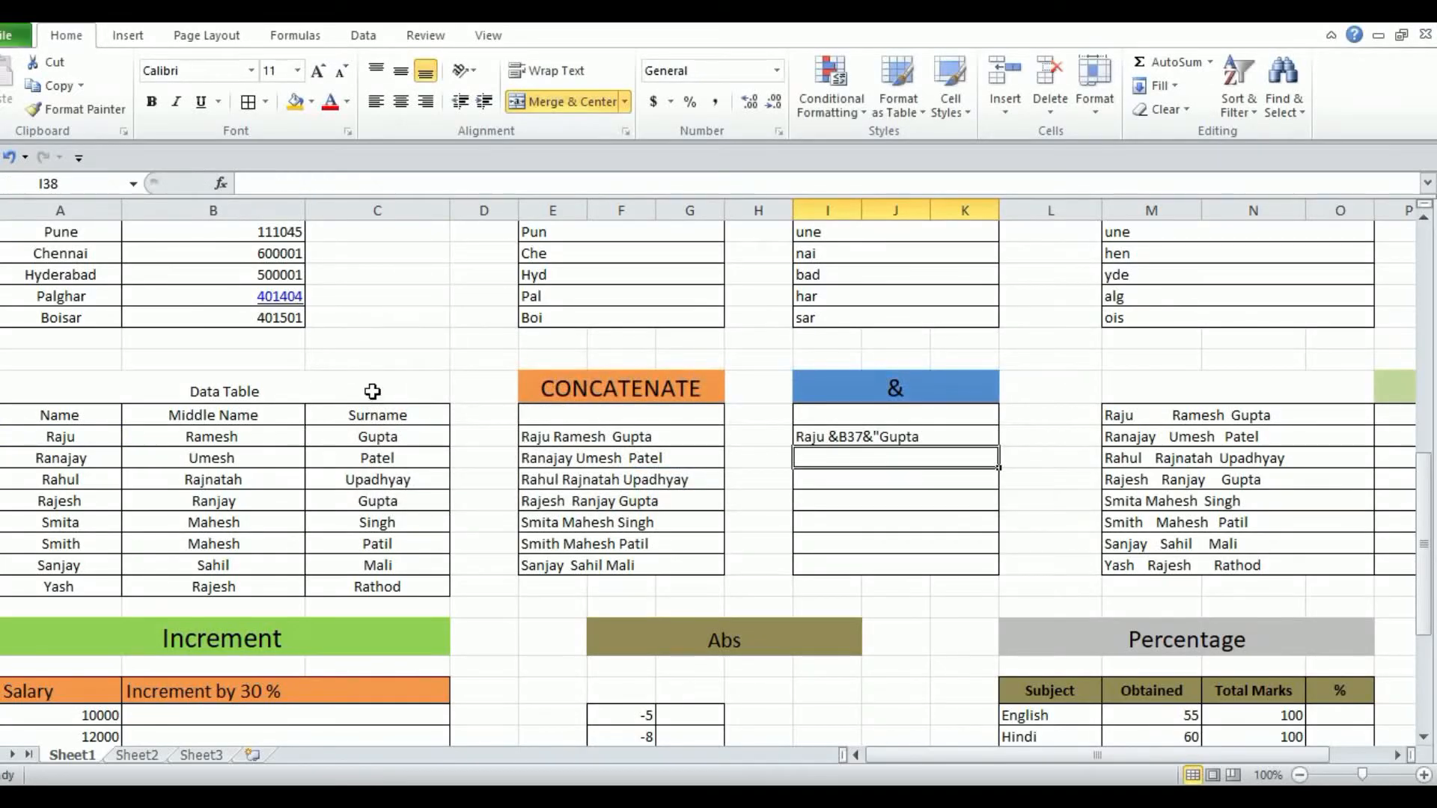
# Add the missing closing quotation mark before &B37 in the I37 formula and accept the proposed correction
pyautogui.click(822, 440)
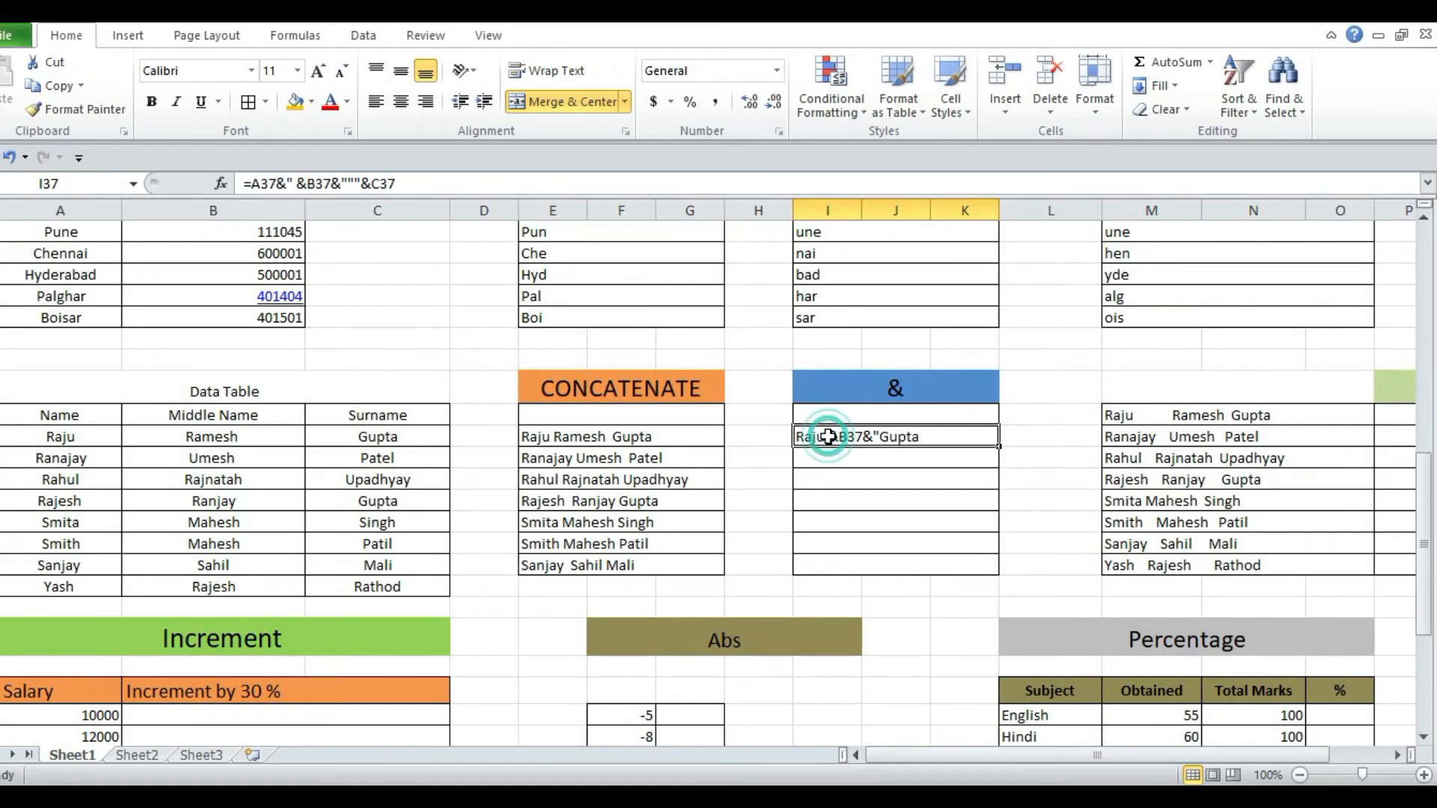
pyautogui.click(303, 187)
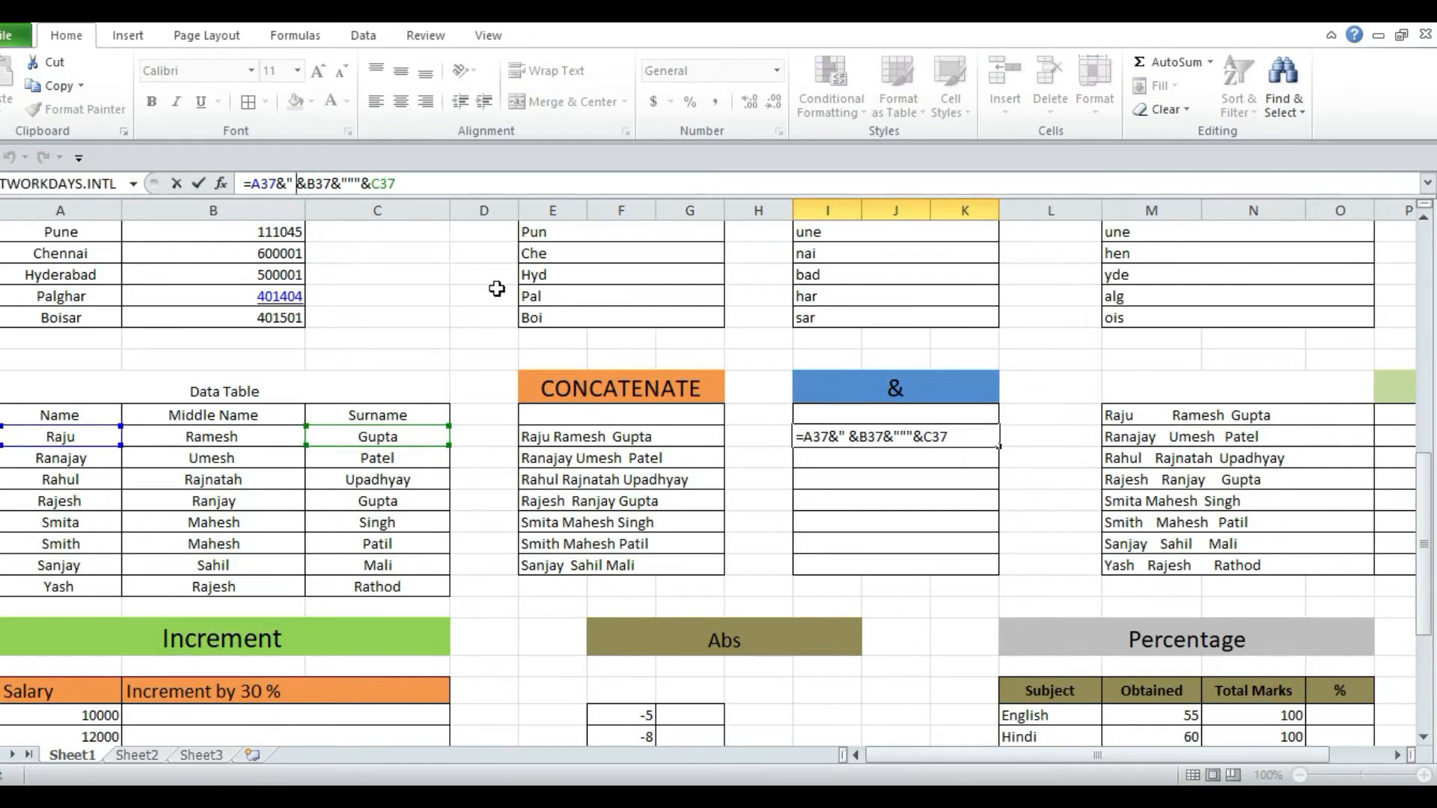
pyautogui.write('"')
pyautogui.press('Return')
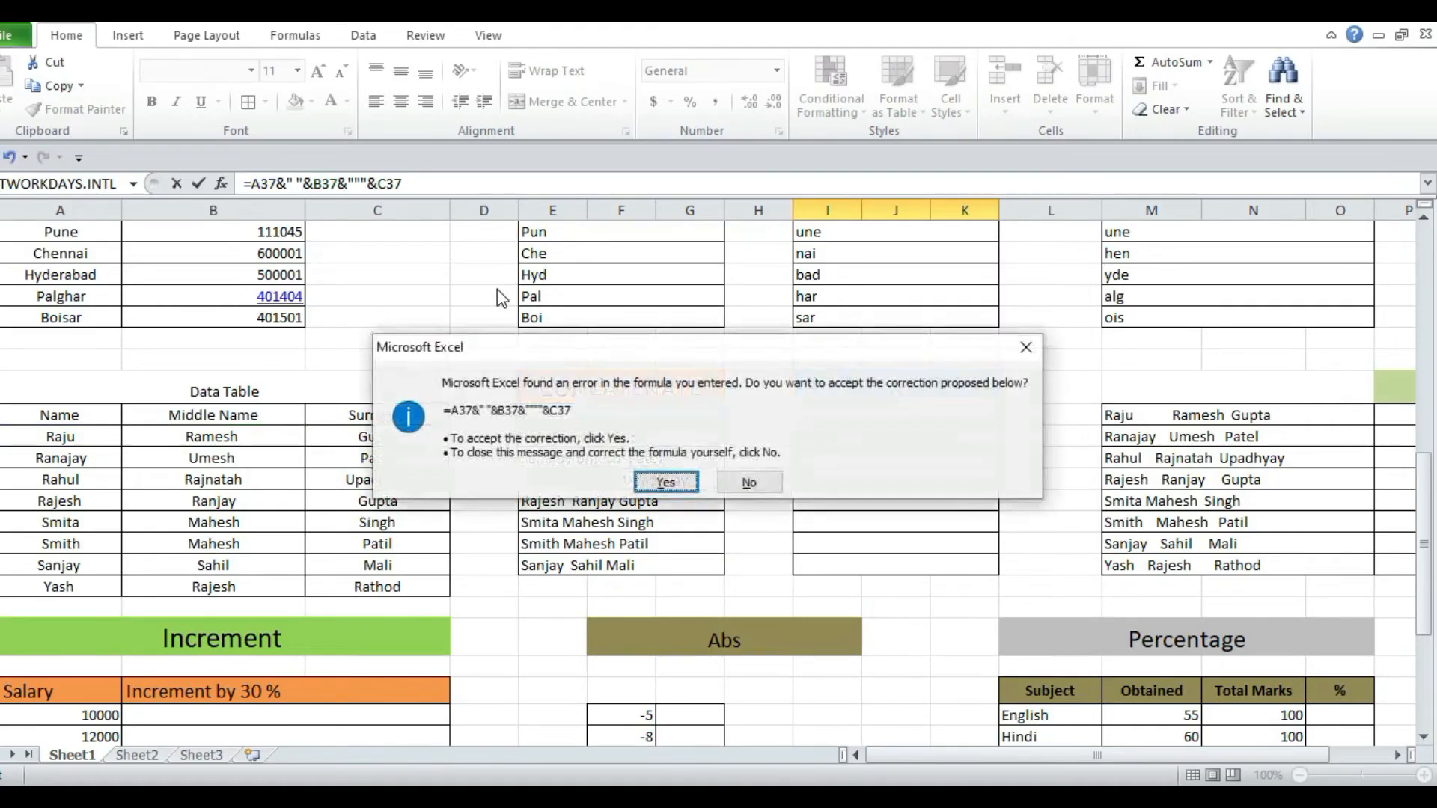
pyautogui.press('Return')
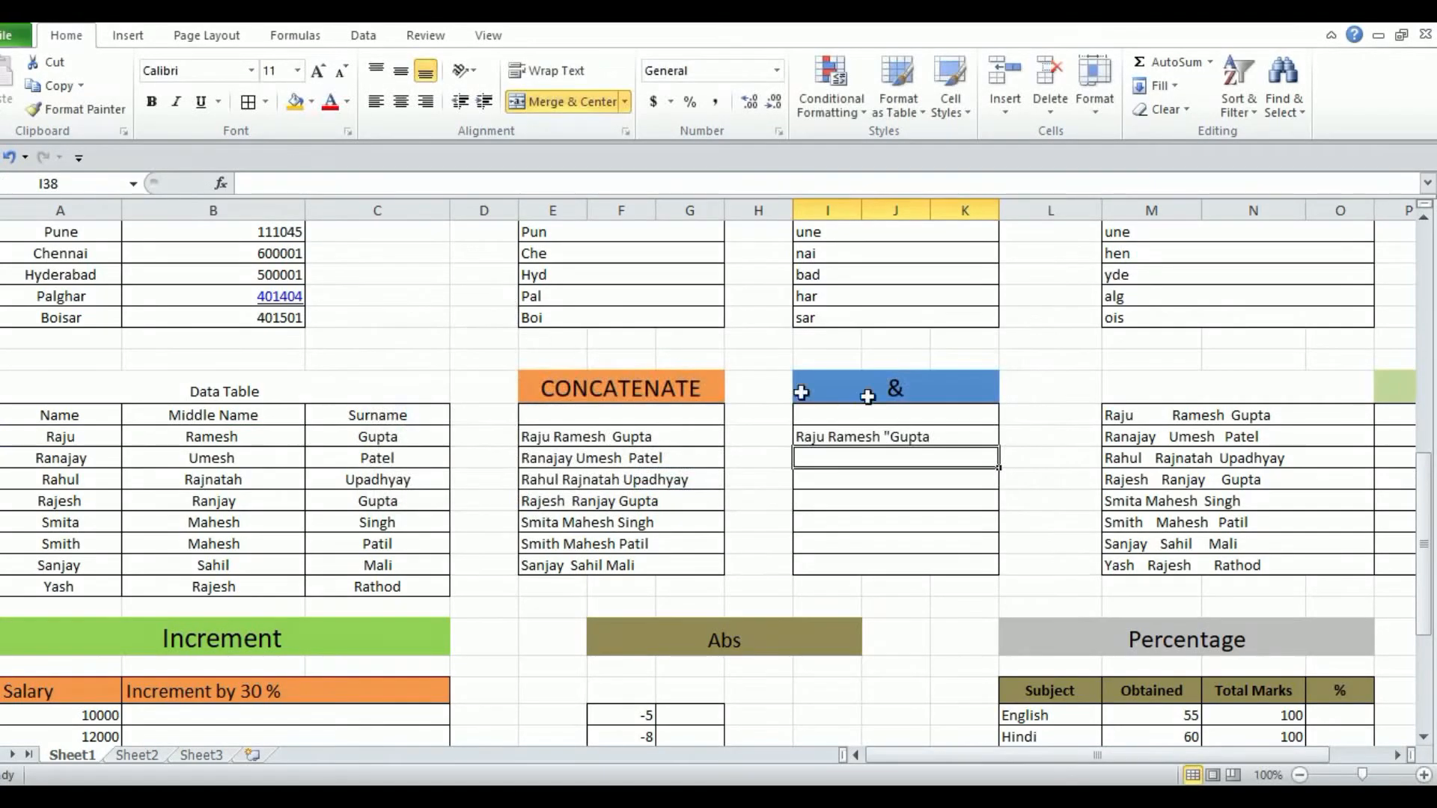
# Correct the separator before C37 in cell I37 so the formula reads =A37&" "&B37&" "&C37
pyautogui.click(914, 433)
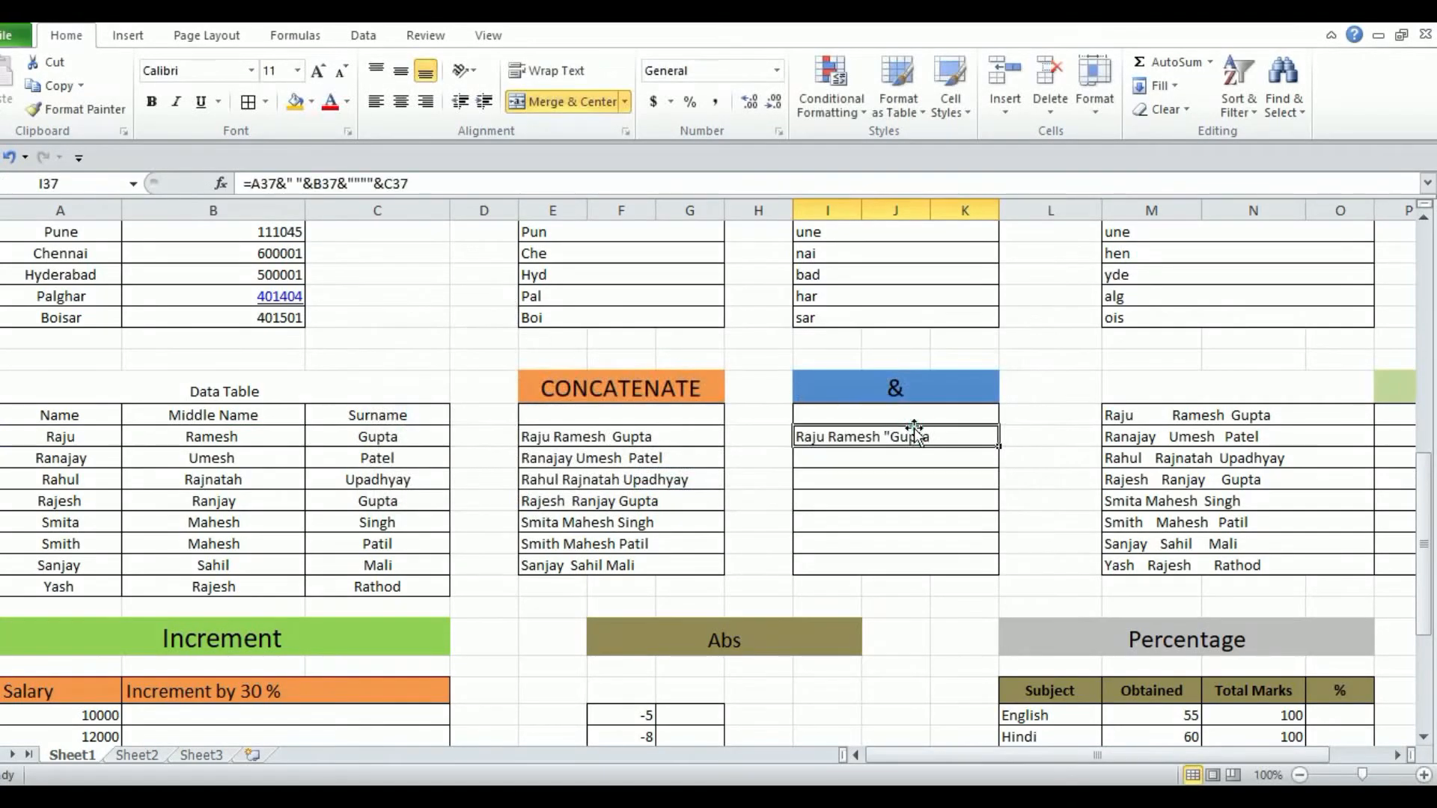
pyautogui.click(373, 183)
pyautogui.press('BackSpace')
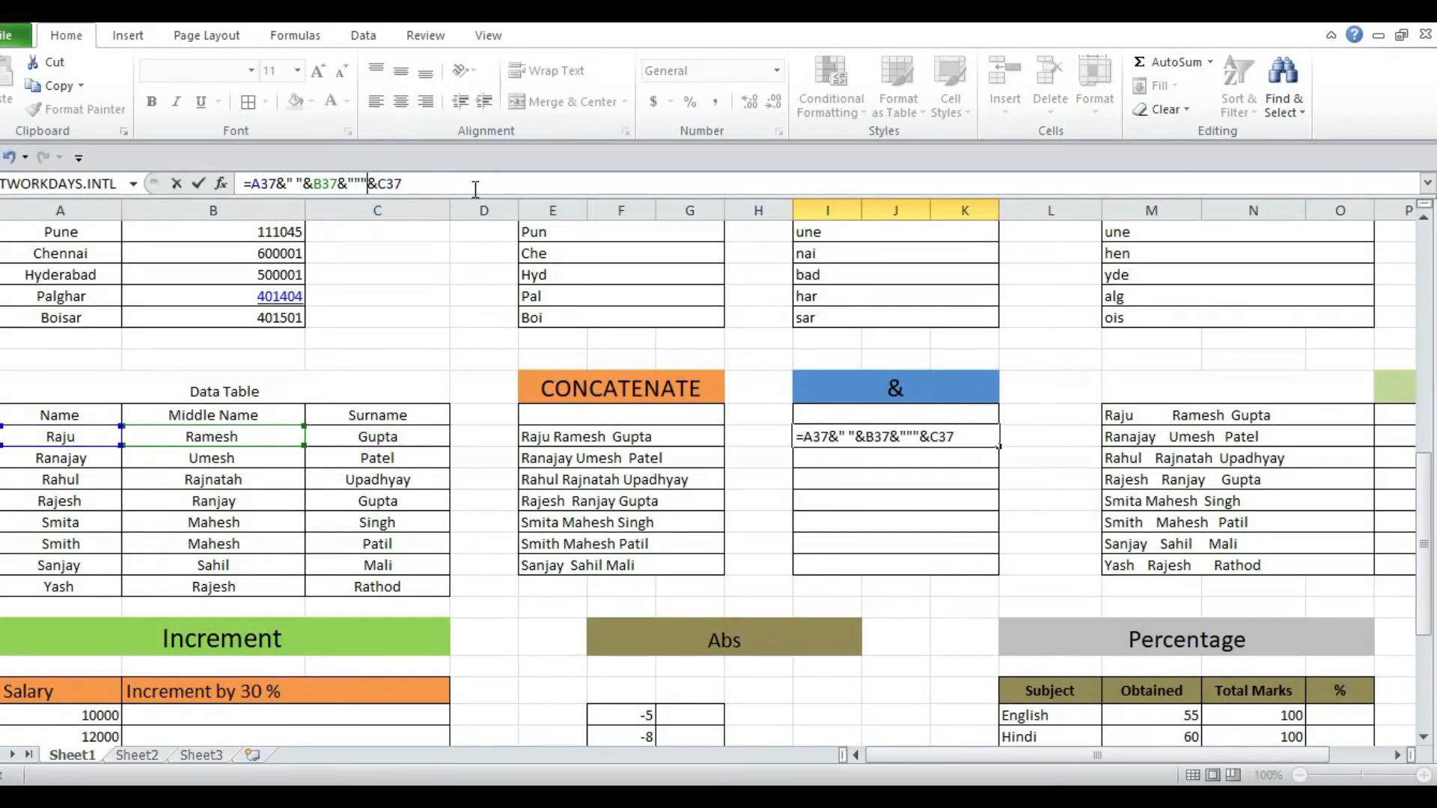
pyautogui.press('BackSpace')
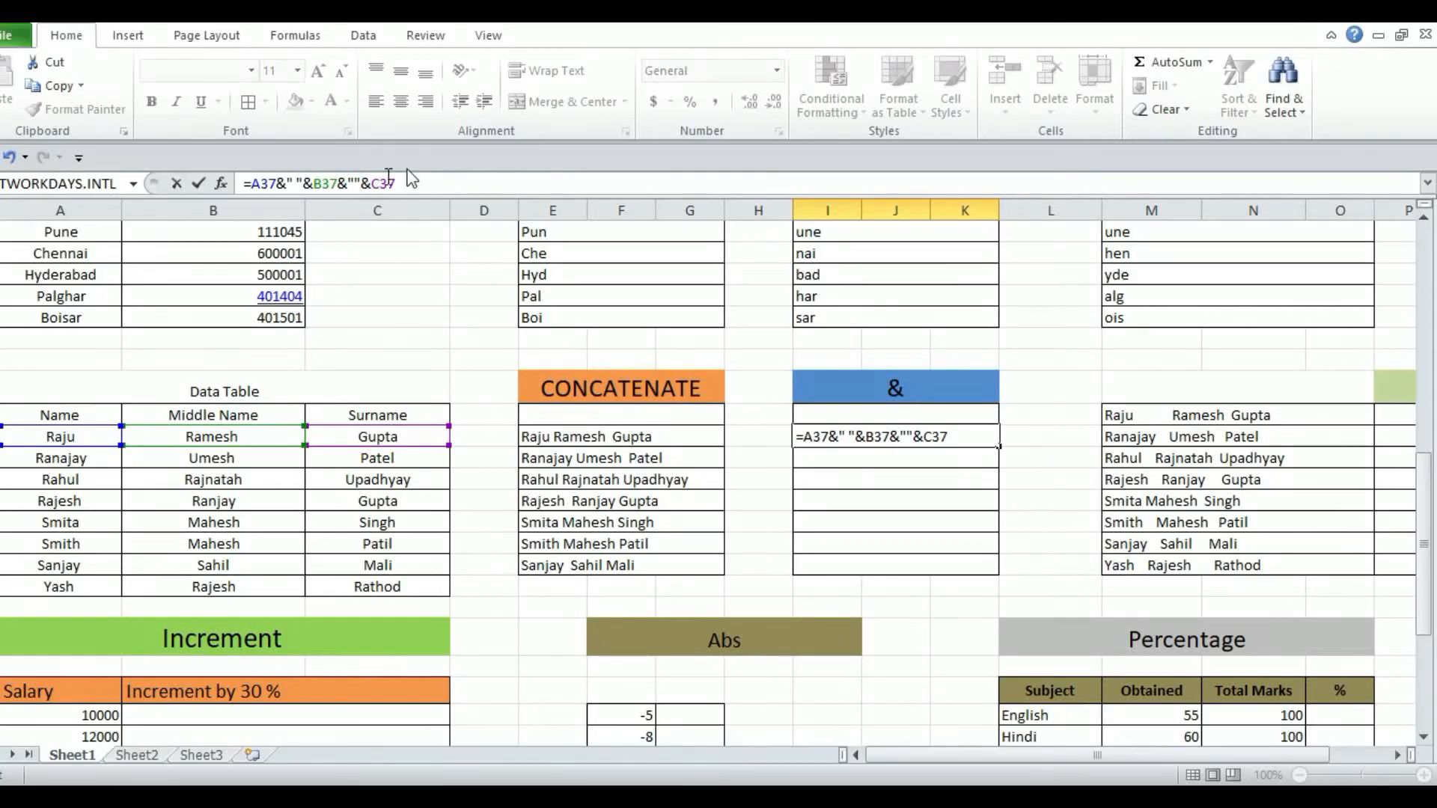
pyautogui.click(355, 184)
pyautogui.hotkey('ctrl', 'Return')
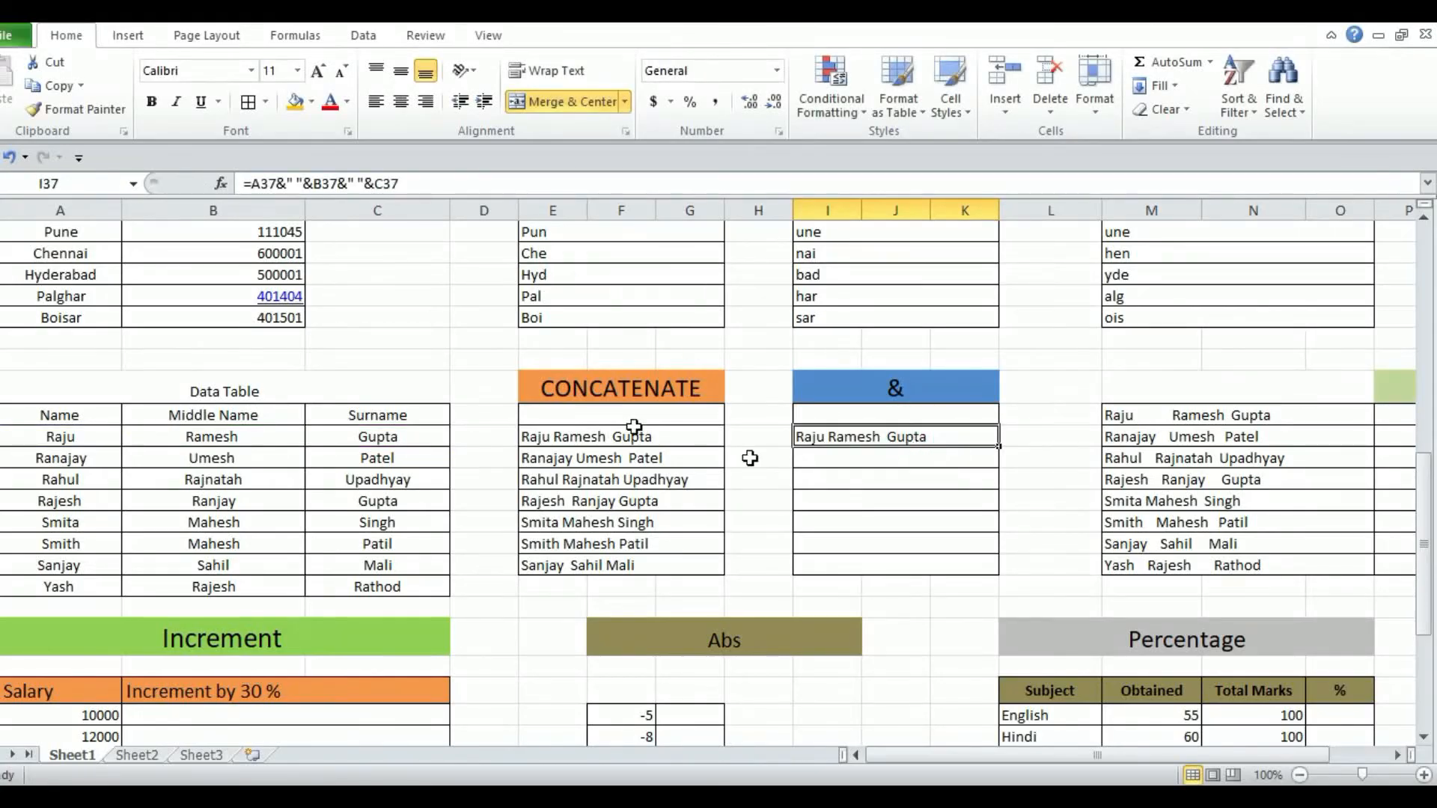
# Fill the & formula from cell I37 down through row 43 and check the formulas in I38 and I37
pyautogui.moveTo(996, 451); pyautogui.dragTo(993, 575)
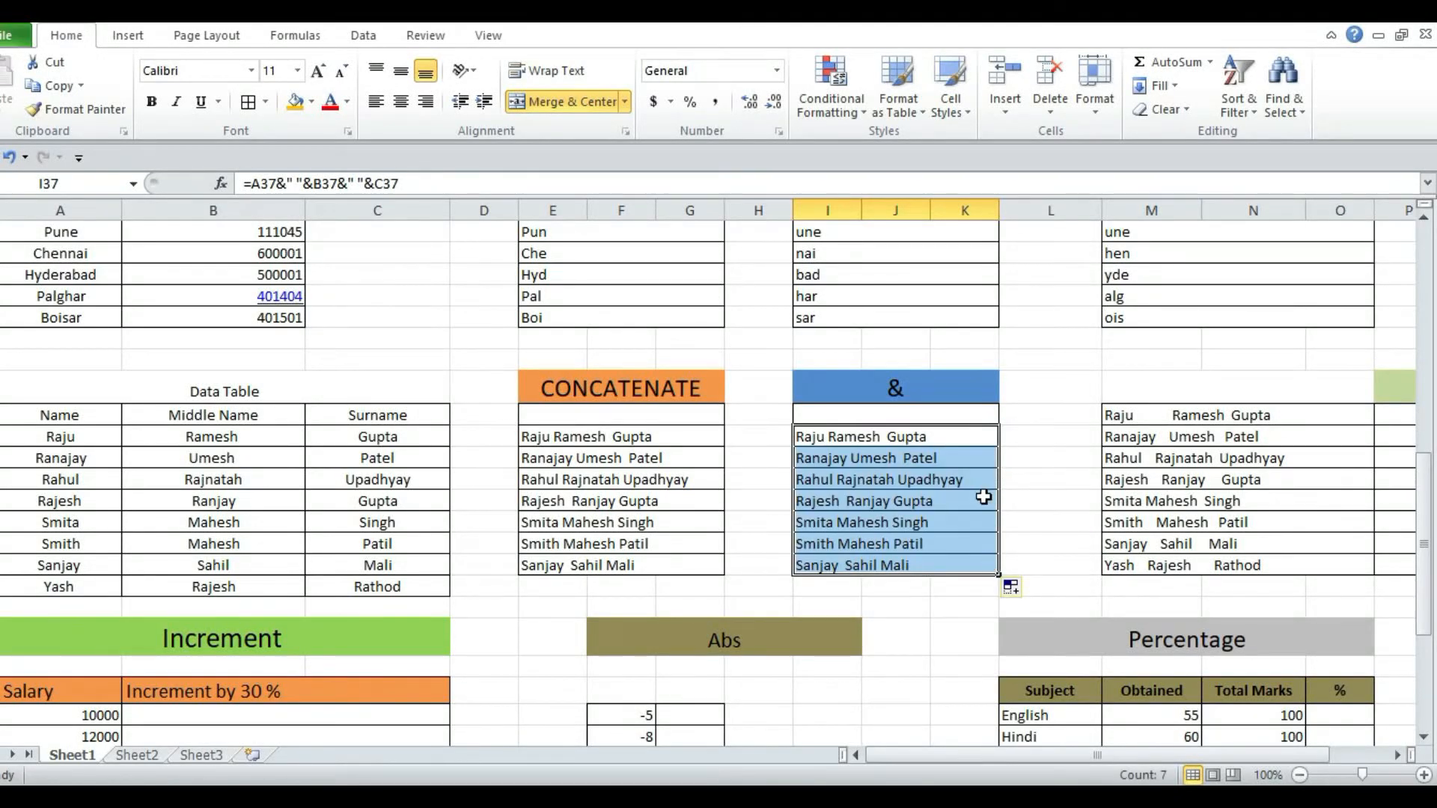
pyautogui.click(896, 454)
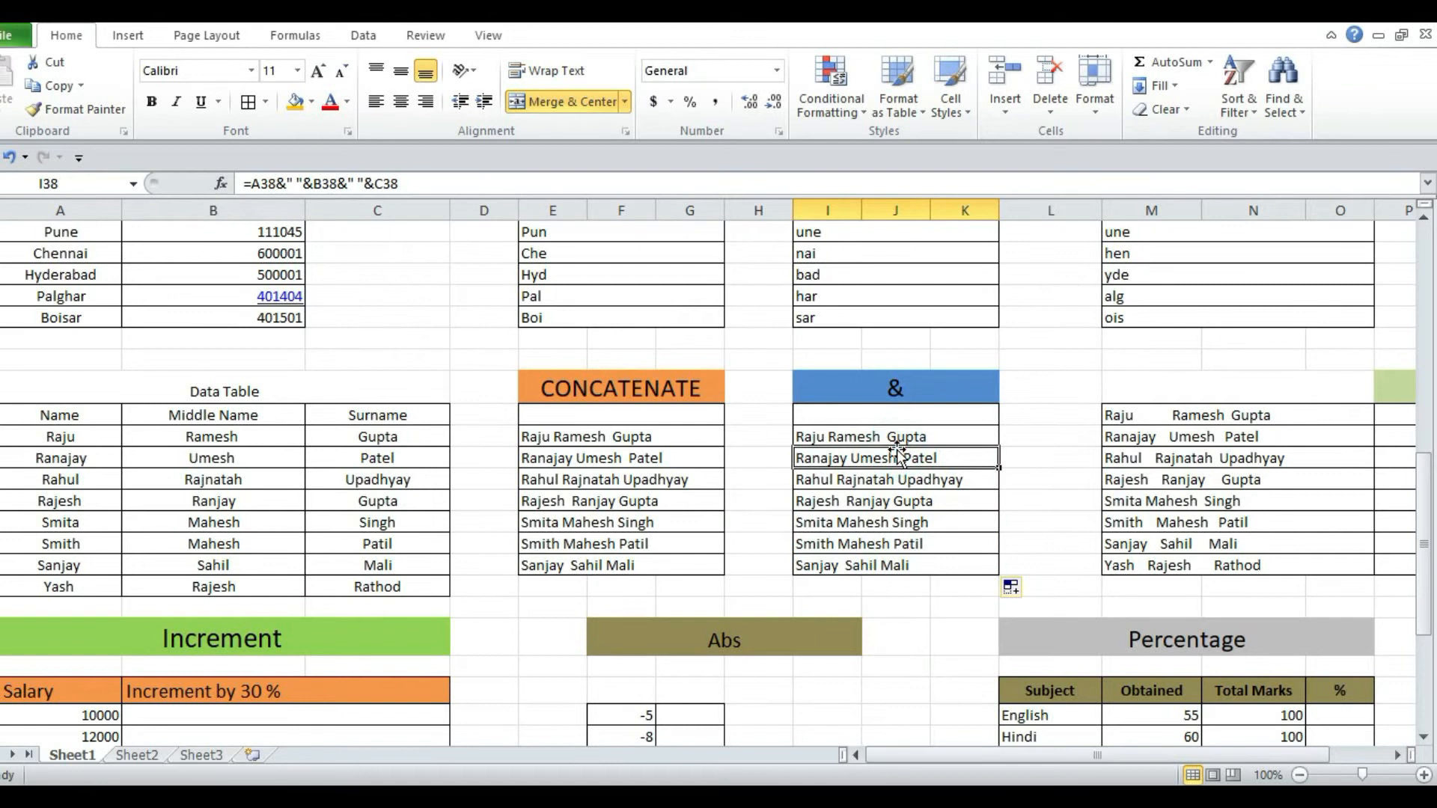
pyautogui.click(885, 435)
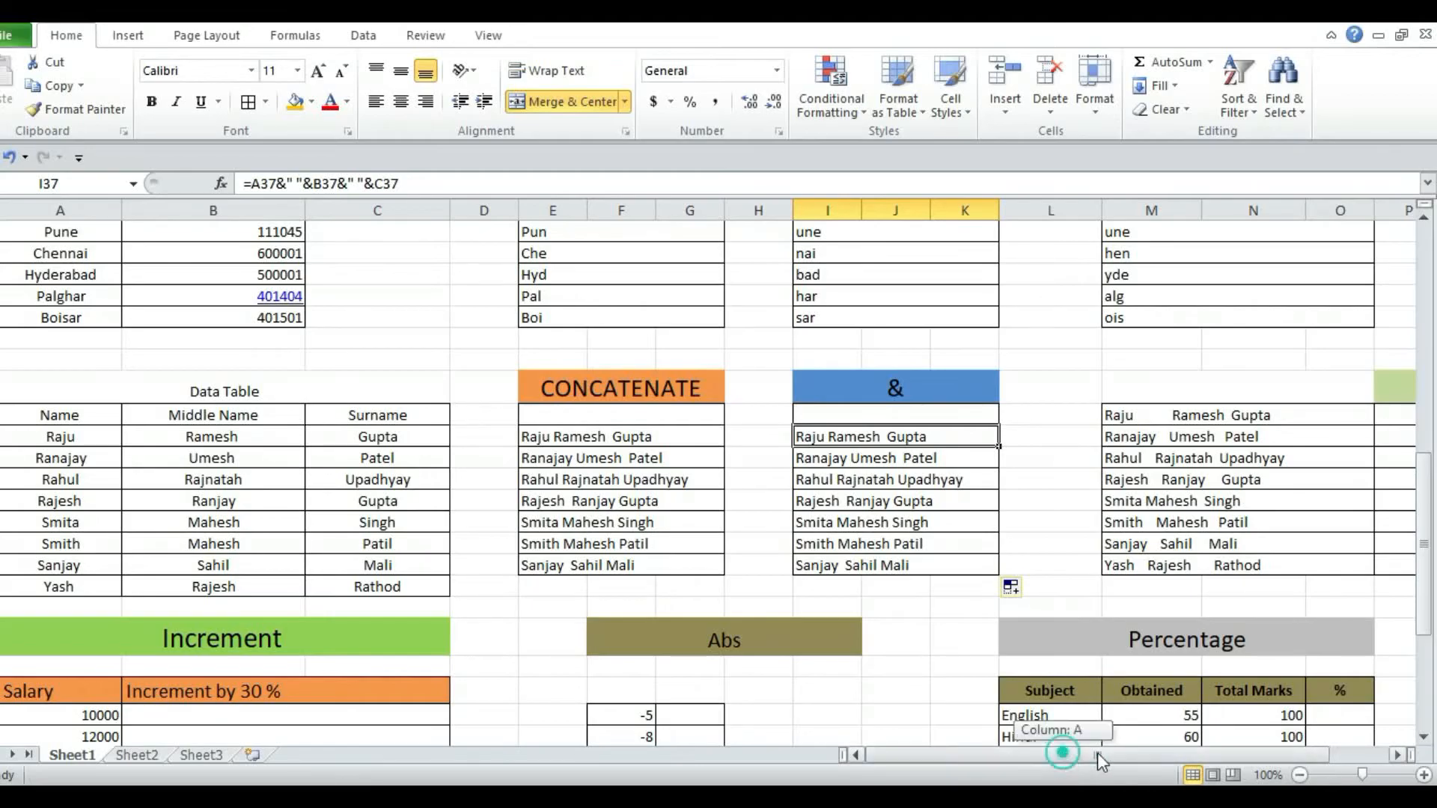
# Examine the spacing between the words of the full names in M36:M43 beside the Trim column
pyautogui.moveTo(1097, 752); pyautogui.dragTo(1149, 754)
pyautogui.click(1229, 419)
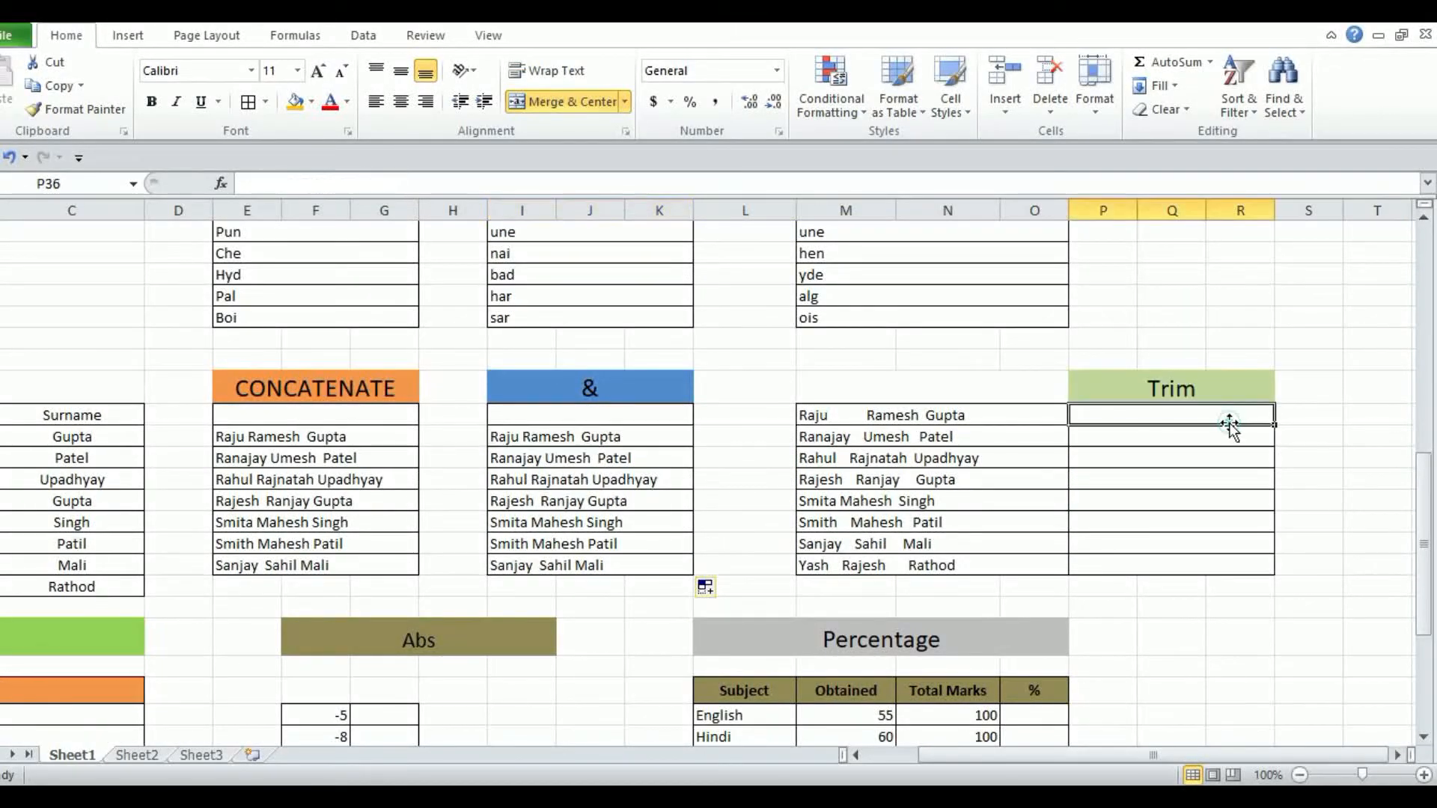
pyautogui.click(858, 413)
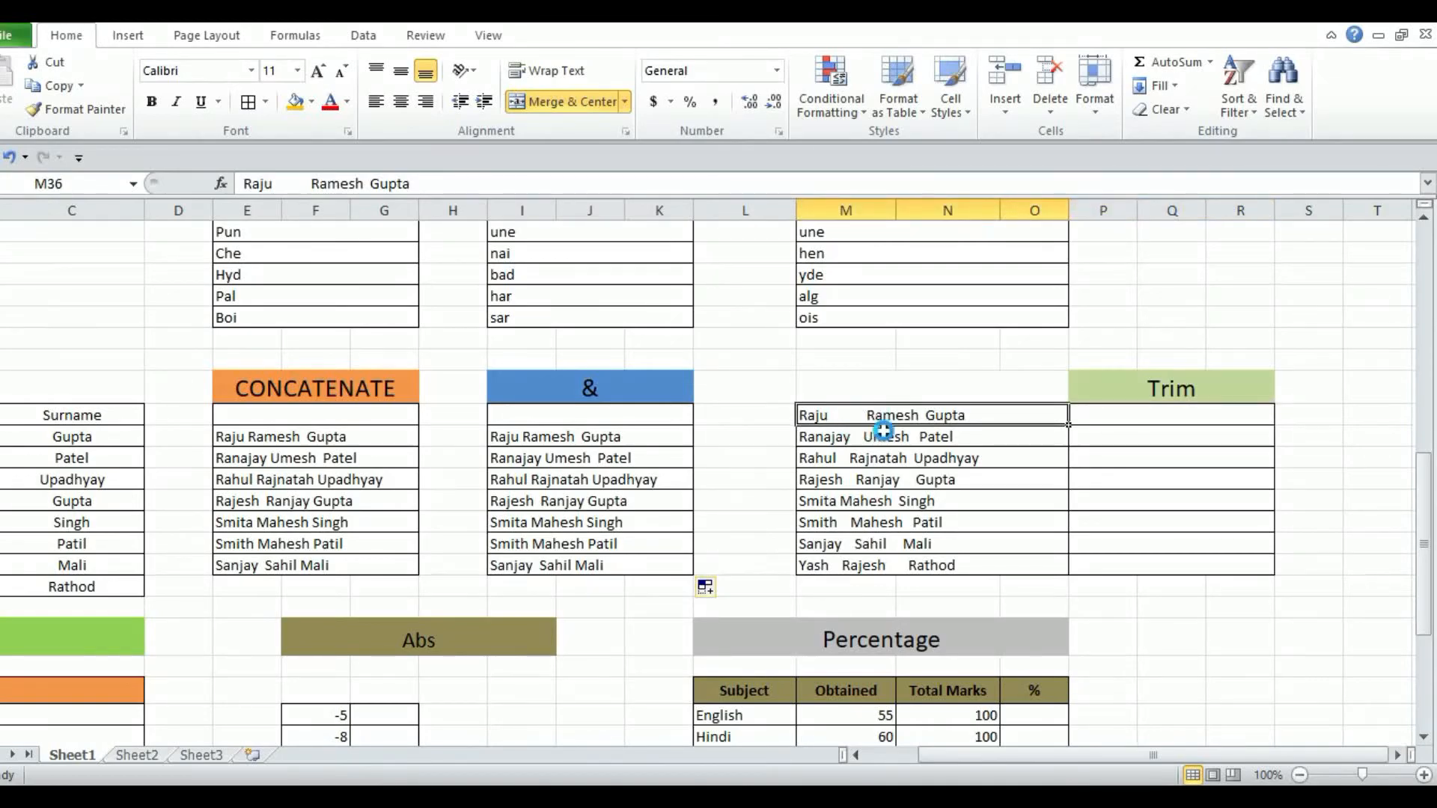
pyautogui.scroll(2, 868, 428)
pyautogui.scroll(5, 1022, 428)
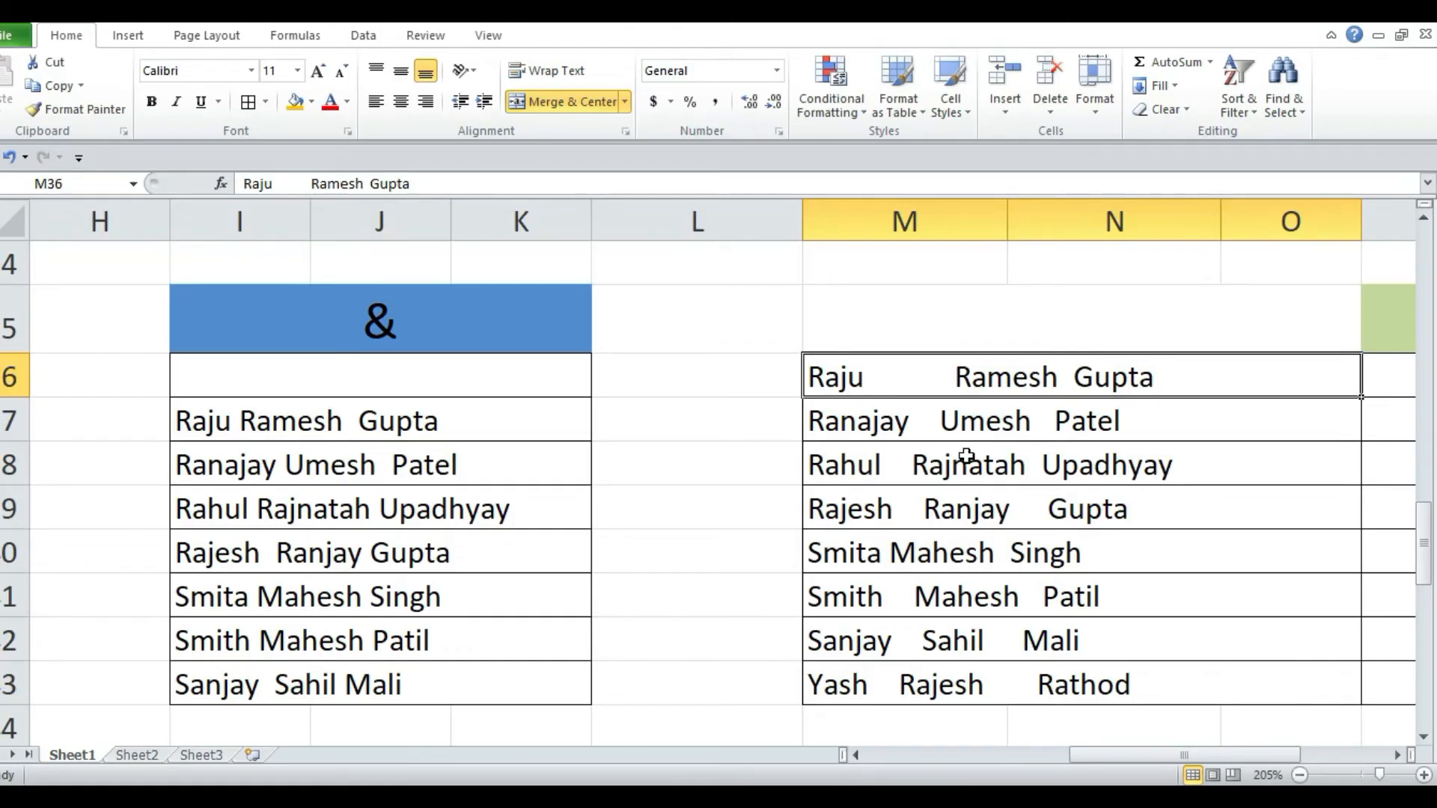
pyautogui.keyDown('ctrl'); pyautogui.scroll(-2, 984, 445); pyautogui.keyUp('ctrl')
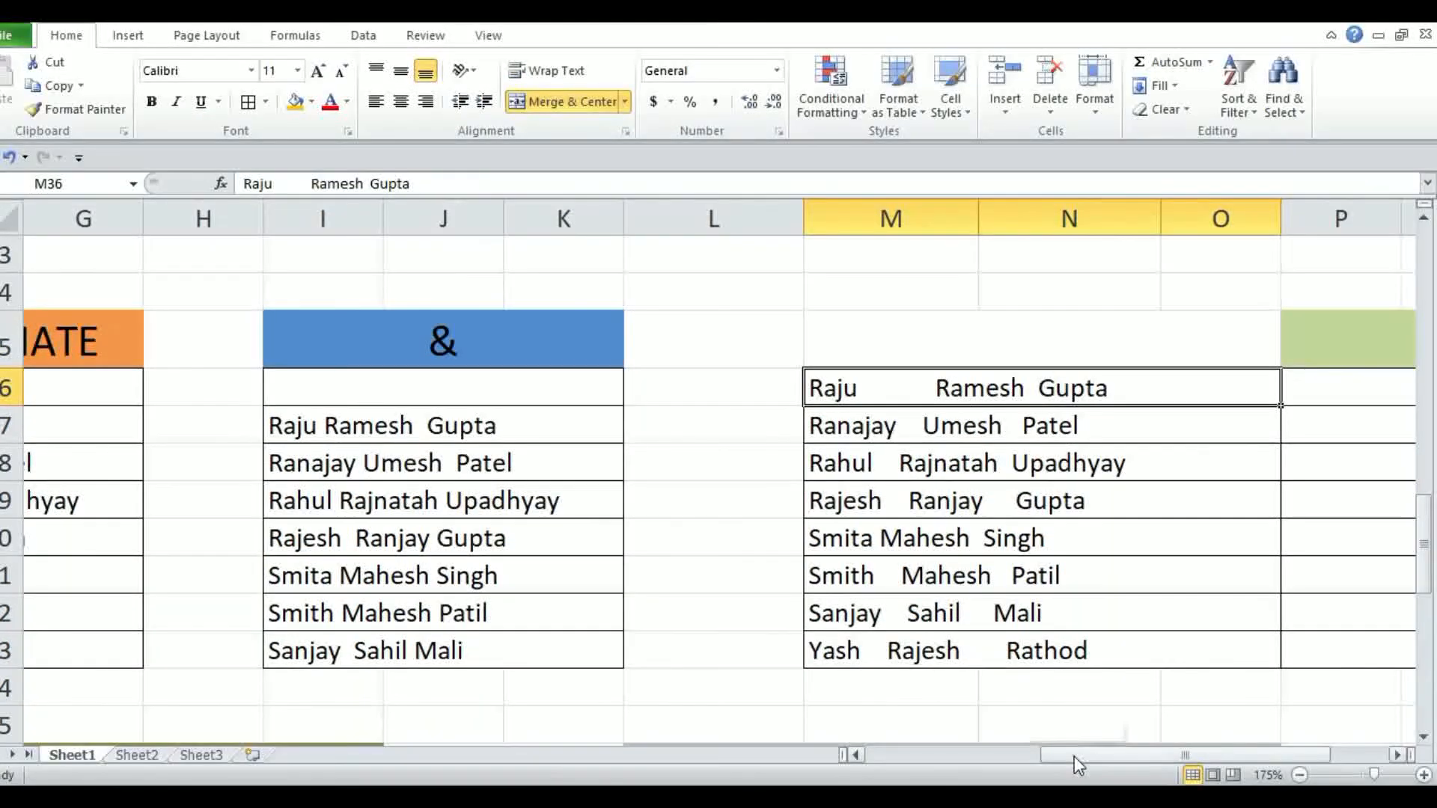
pyautogui.moveTo(1075, 756); pyautogui.dragTo(1133, 758)
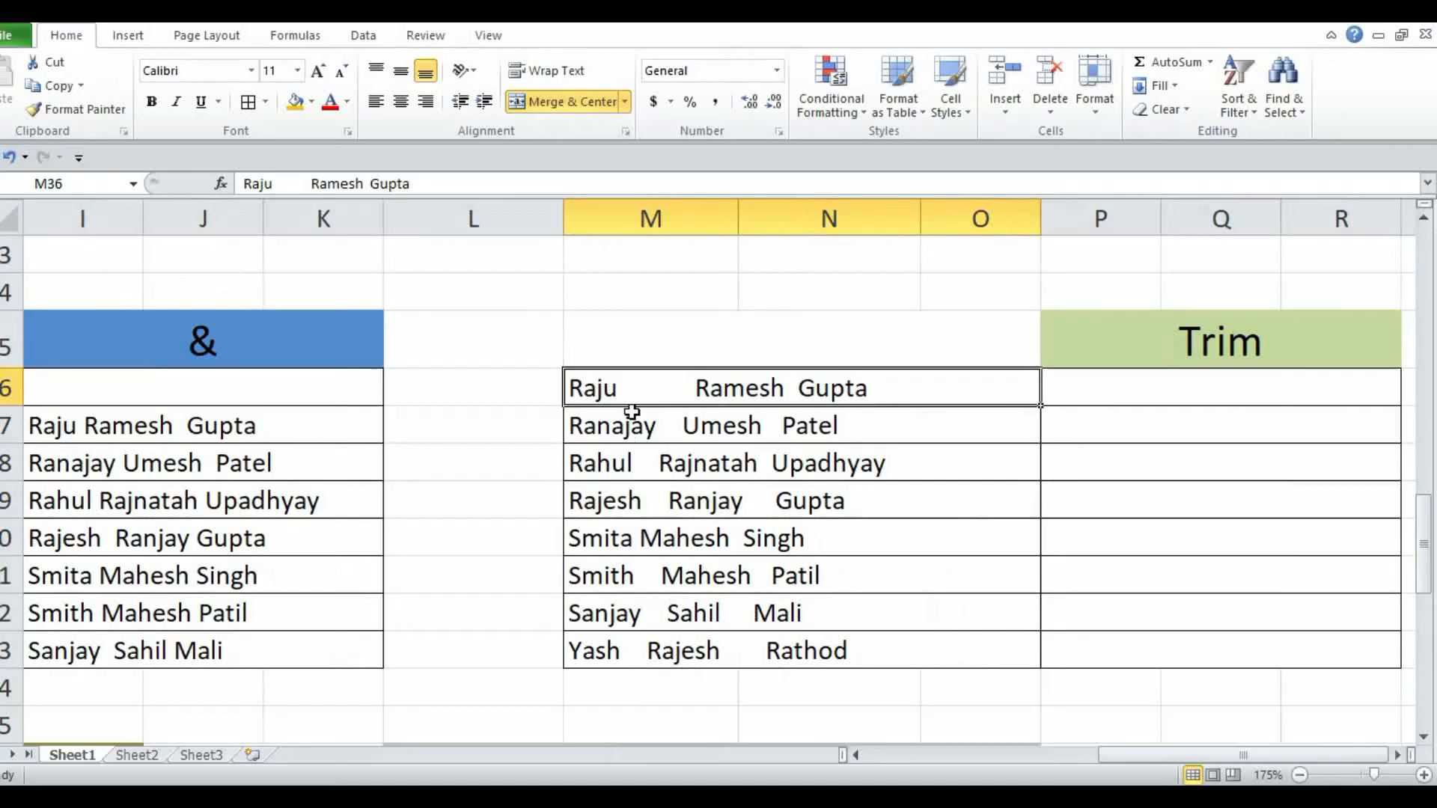
pyautogui.moveTo(523, 375); pyautogui.dragTo(802, 668)
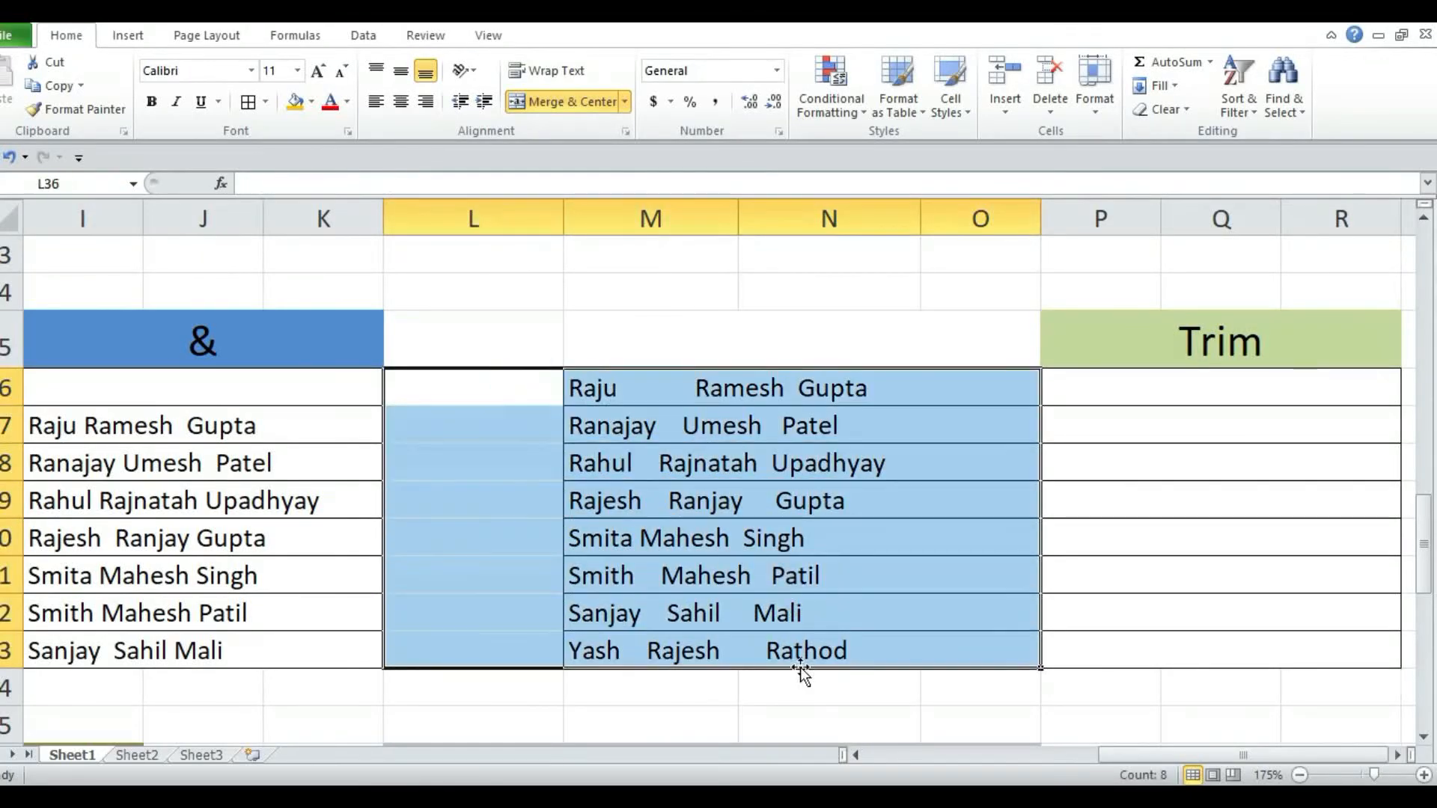
pyautogui.moveTo(663, 382); pyautogui.dragTo(973, 655)
pyautogui.moveTo(699, 675); pyautogui.dragTo(703, 687)
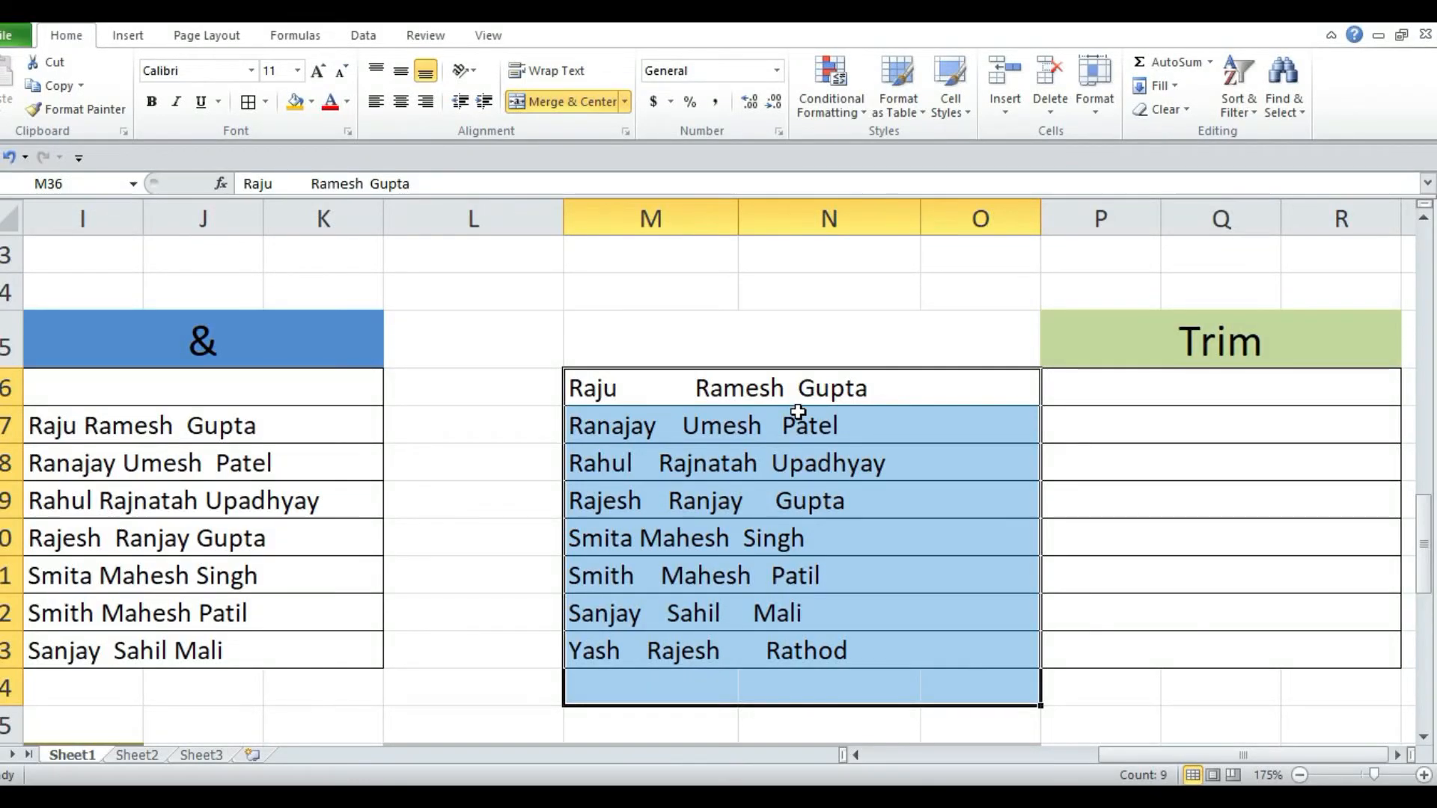
# Enter =TRIM(M36) in cell P36 under the Trim heading and reselect that cell
pyautogui.click(1241, 398)
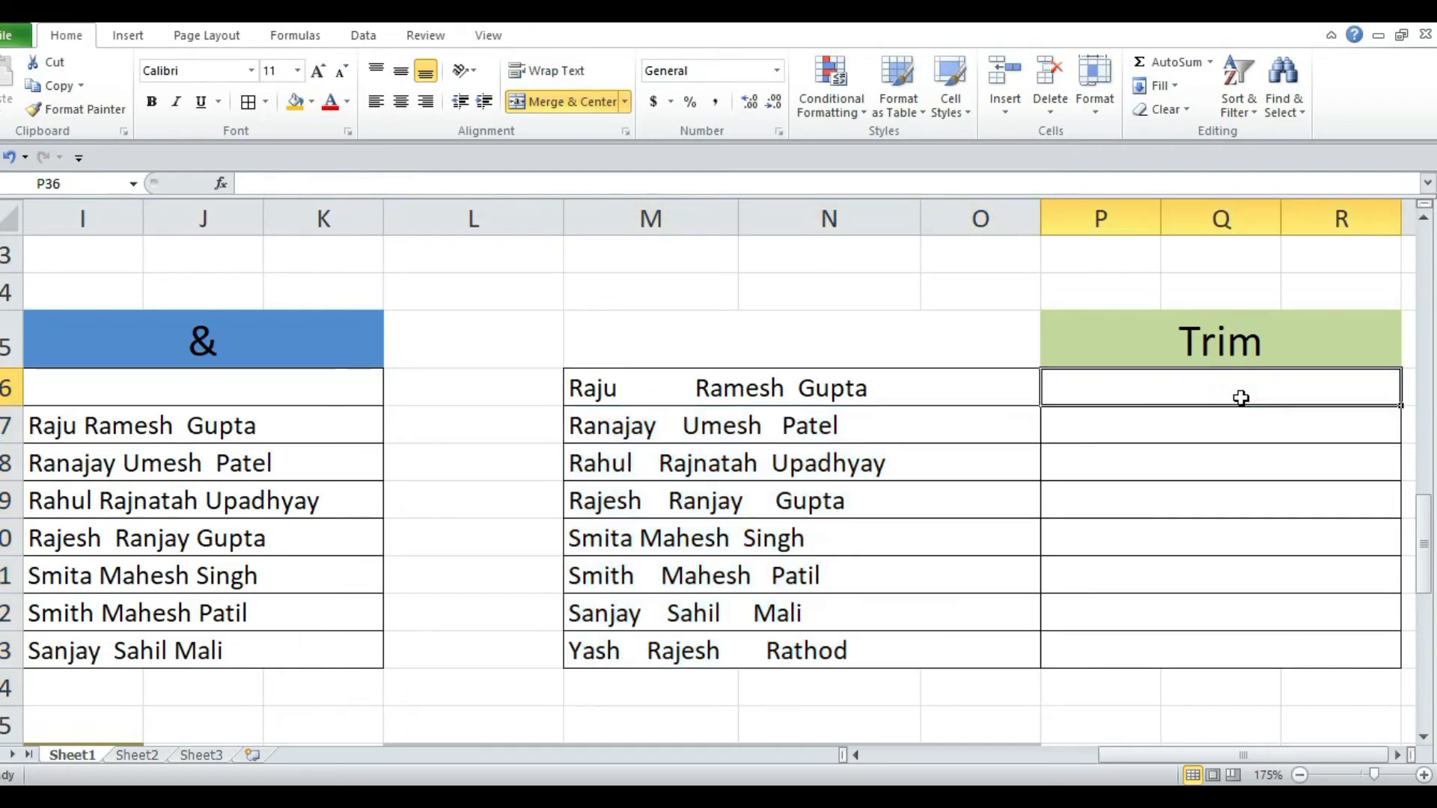
pyautogui.write('=trim')
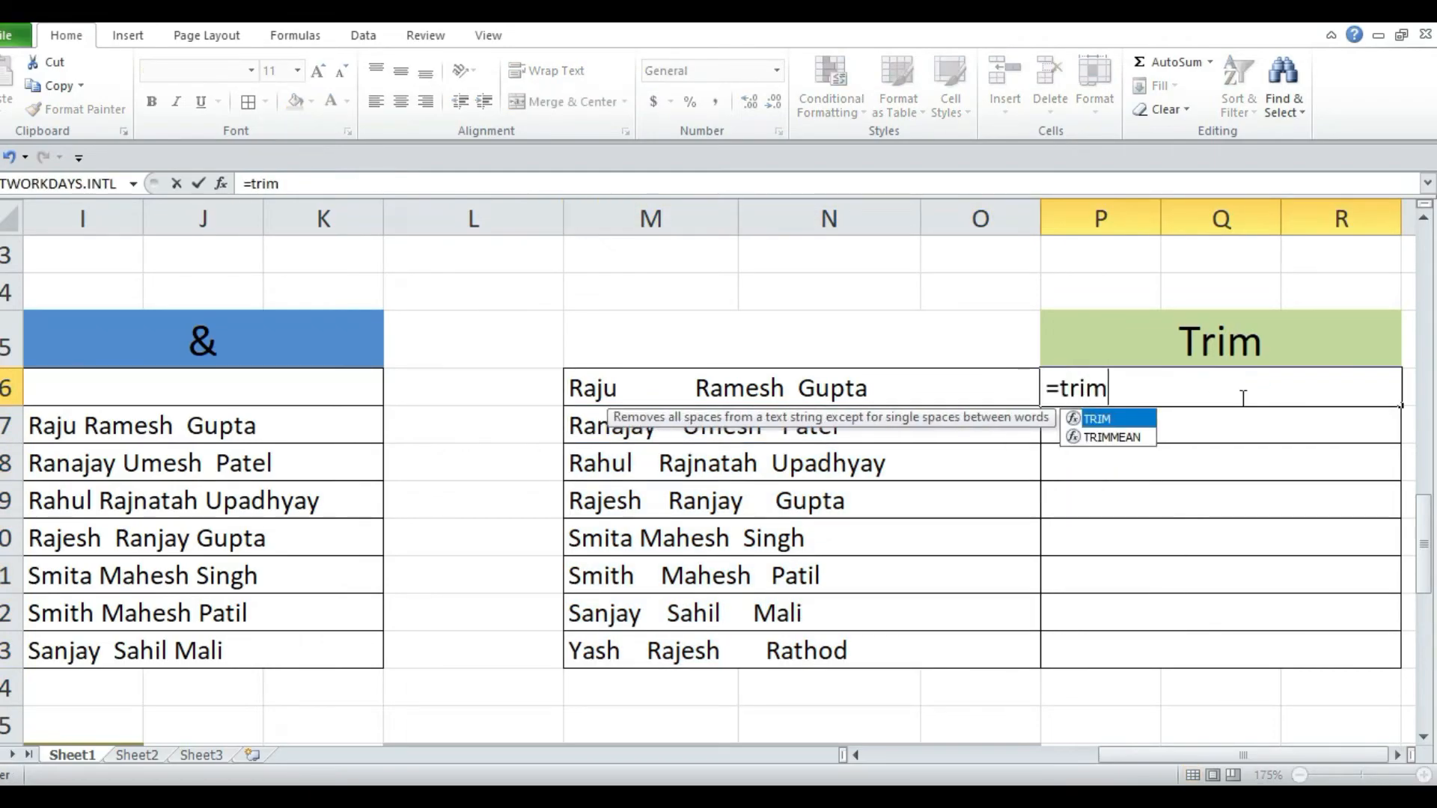
pyautogui.press('Tab')
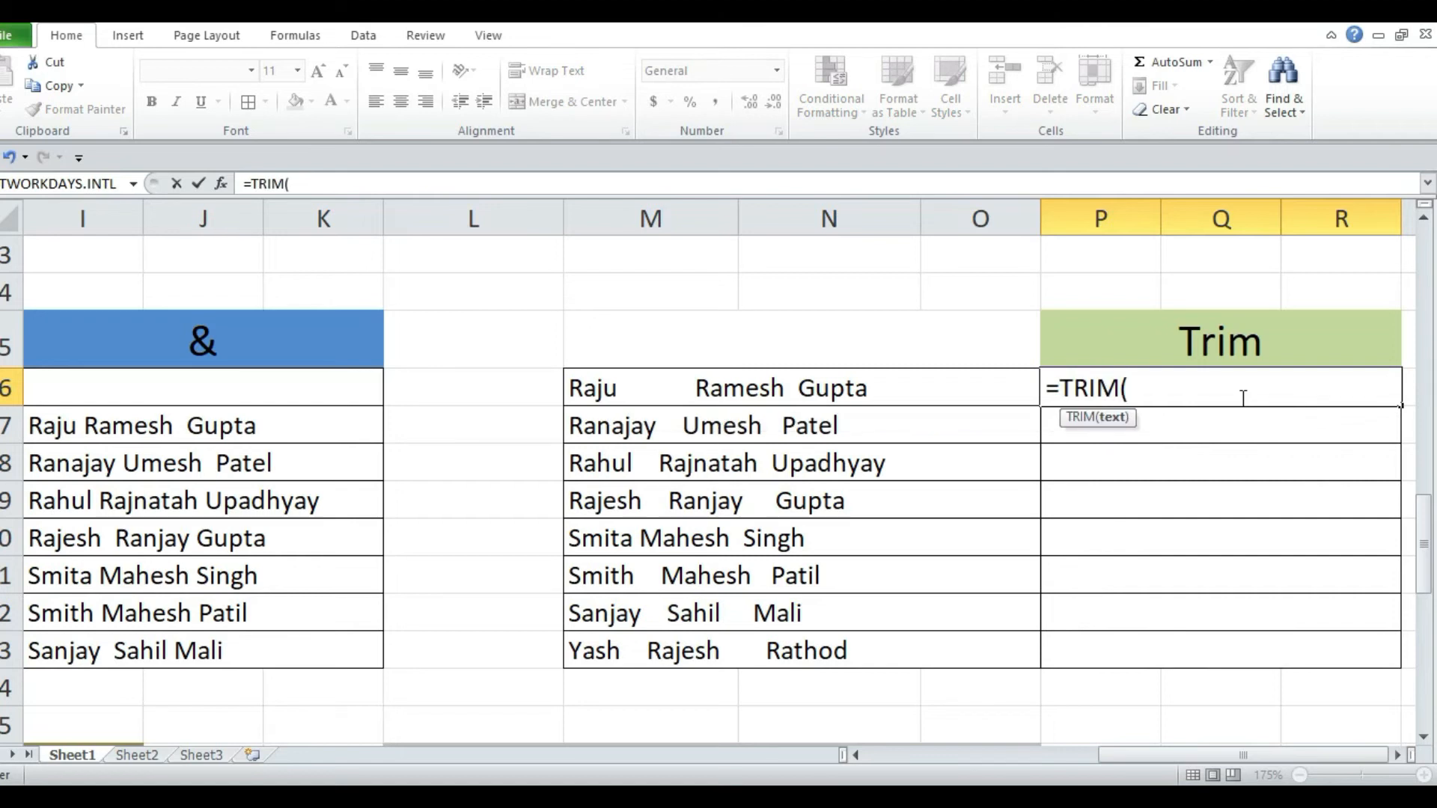
pyautogui.click(817, 391)
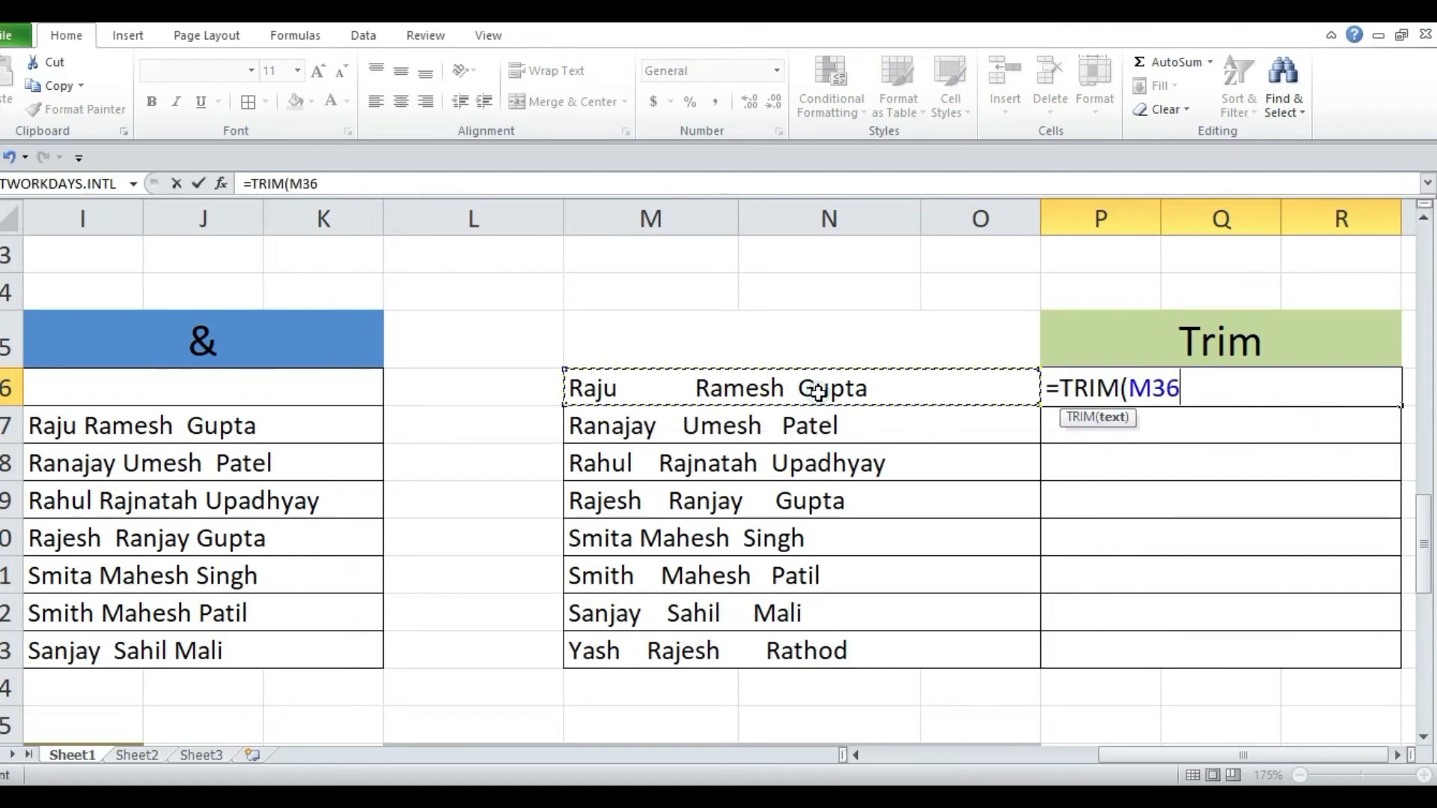
pyautogui.press('Return')
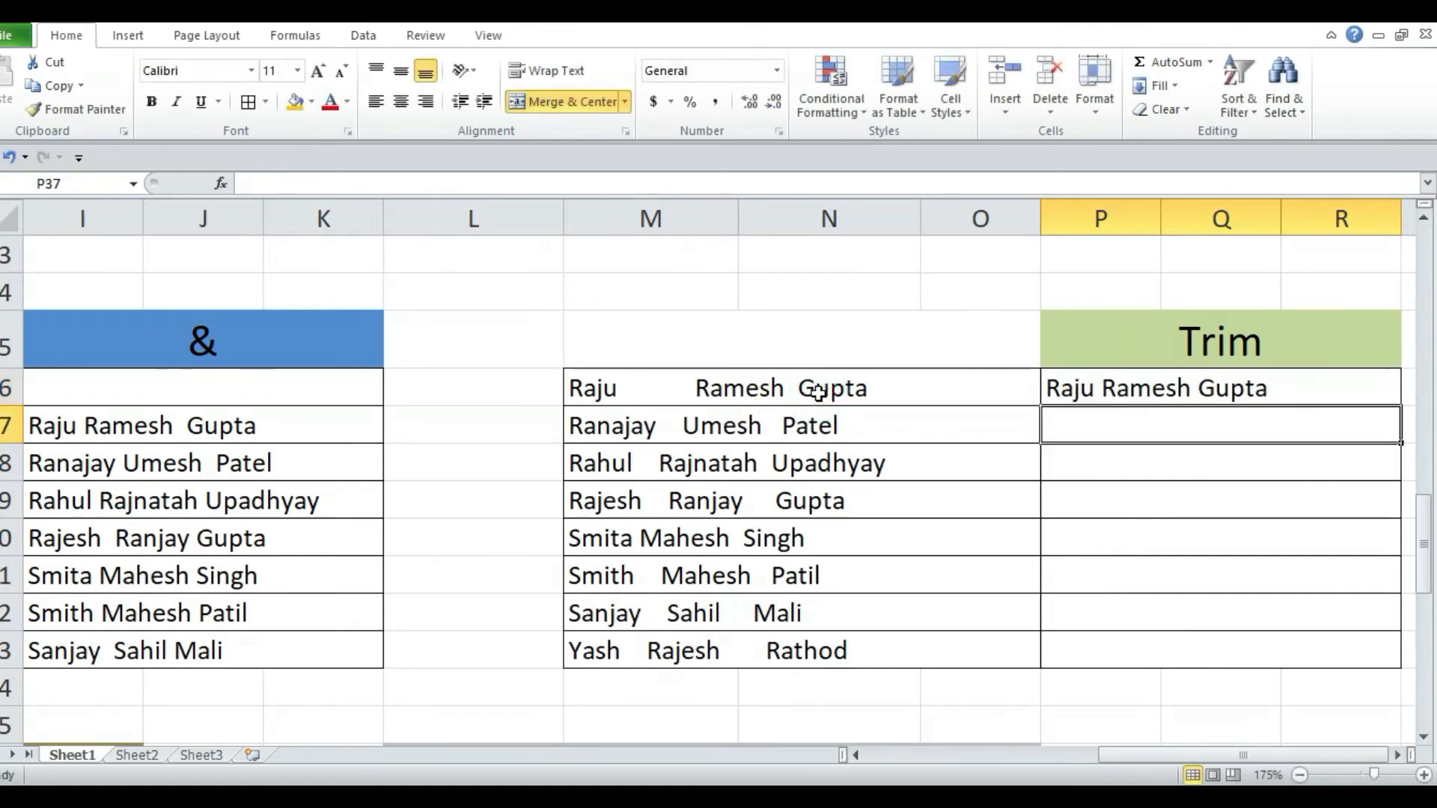
pyautogui.click(1216, 387)
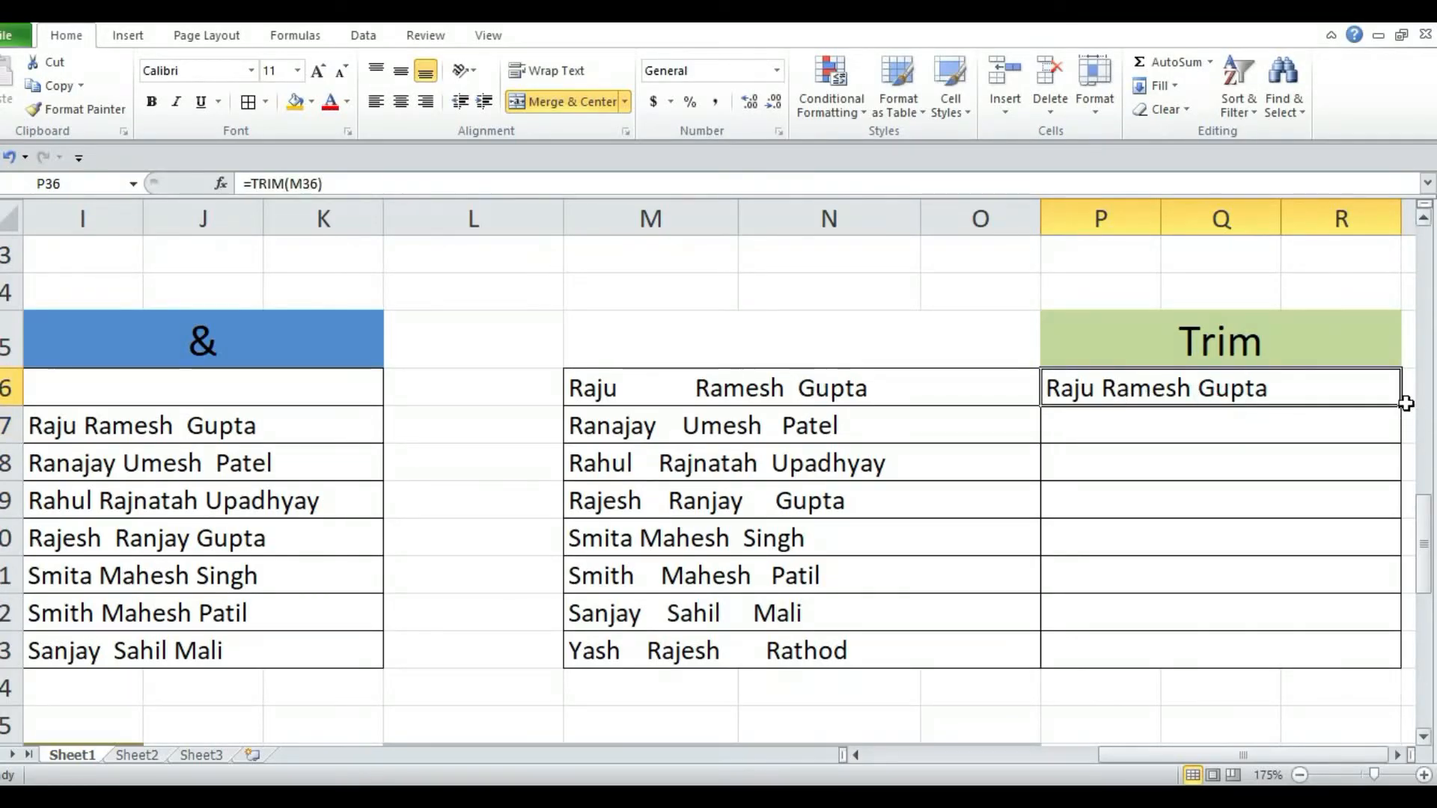
# Fill the TRIM formula from cell P36 down through row 43 of the Trim column
pyautogui.moveTo(1401, 405); pyautogui.dragTo(1100, 655)
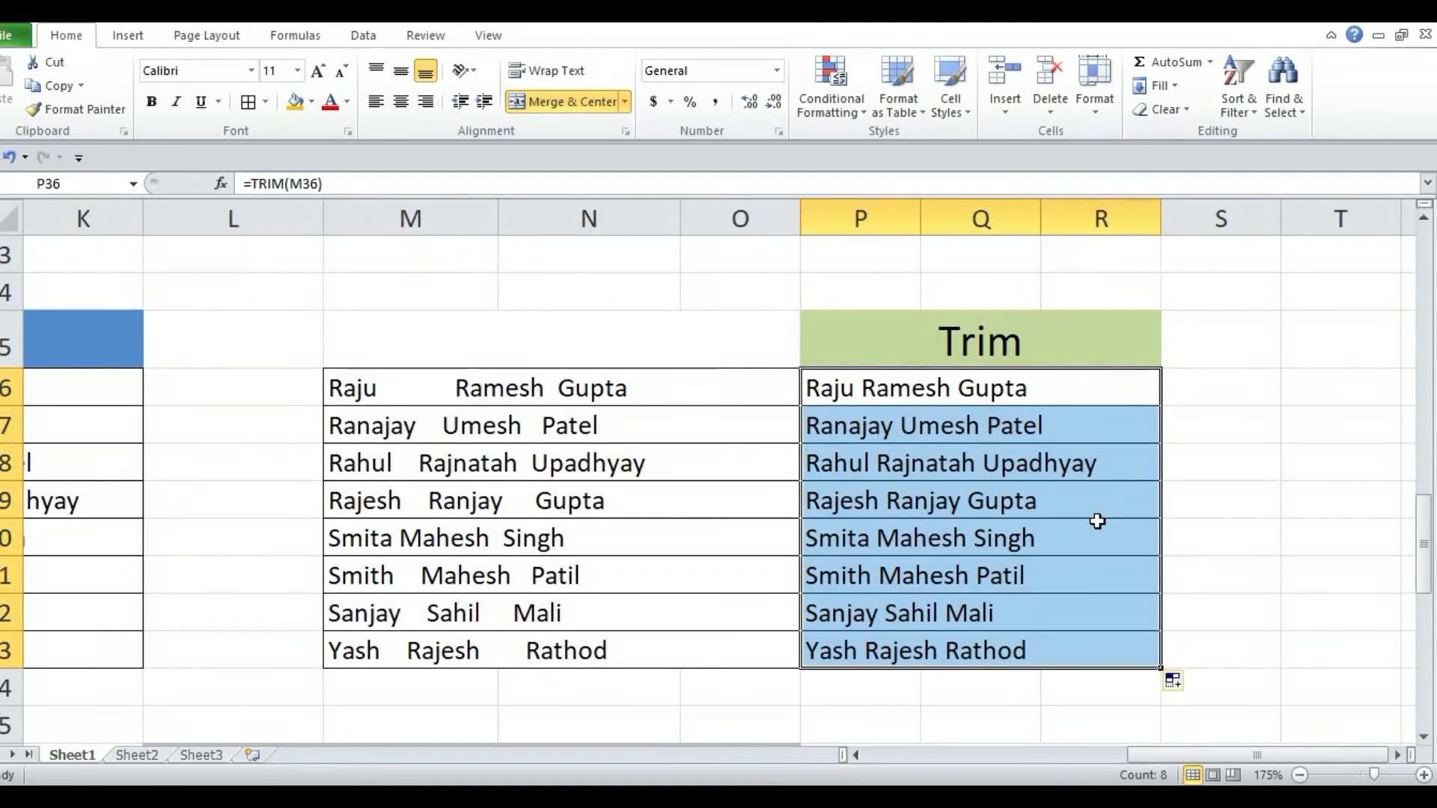
pyautogui.scroll(-2, 1005, 421)
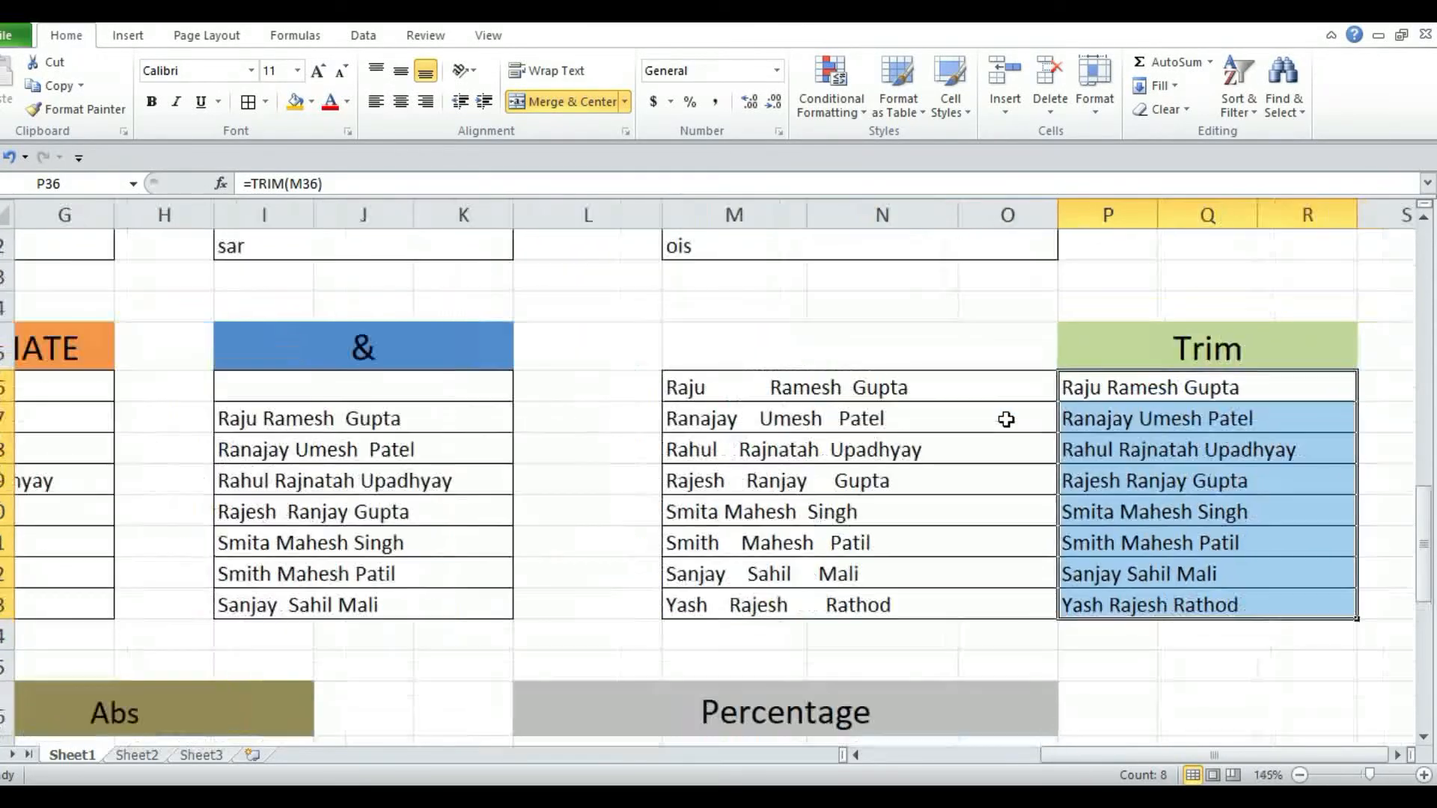
pyautogui.moveTo(1428, 543); pyautogui.dragTo(1357, 609)
pyautogui.scroll(3, 1126, 487)
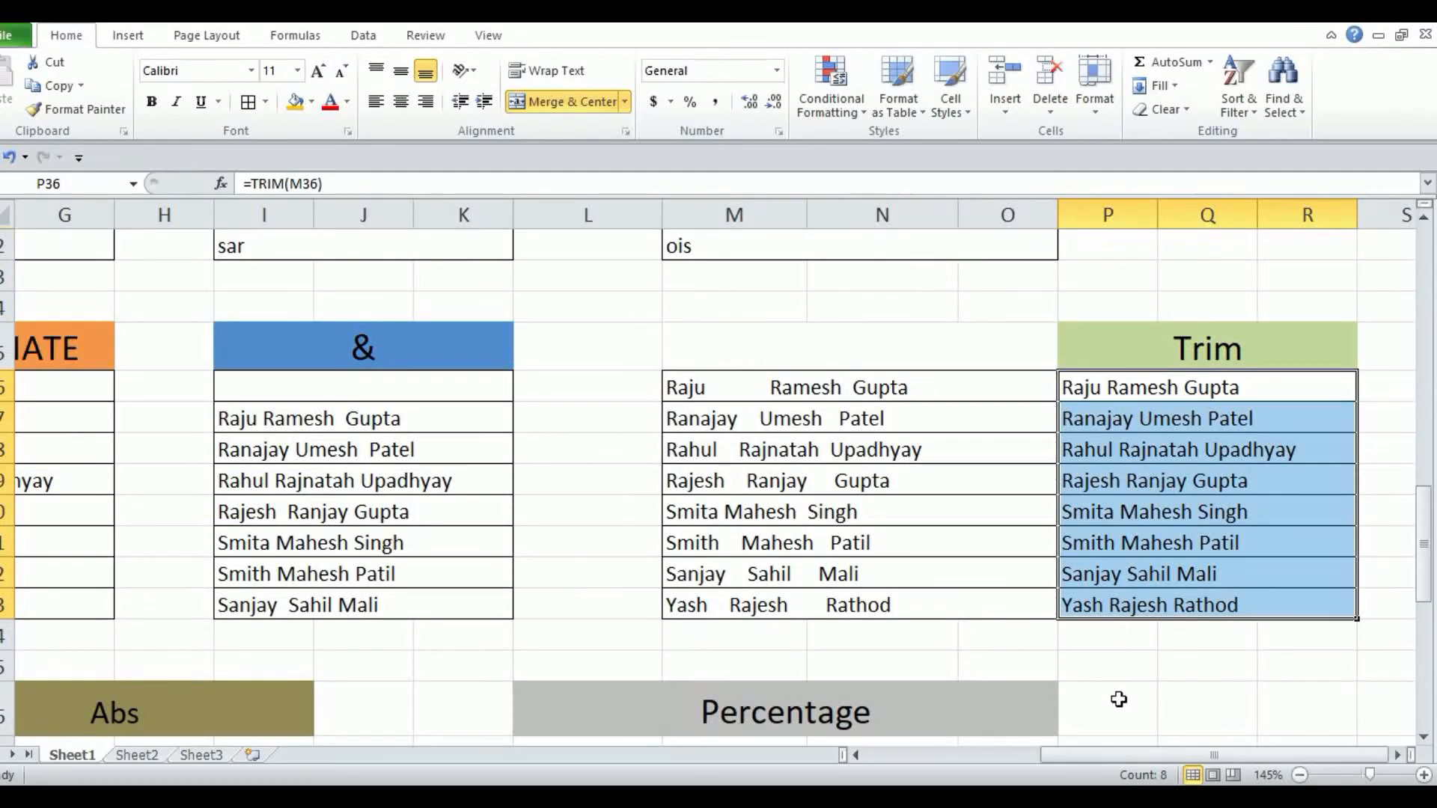
# Enter =ABS(F49) in cell G49 of the Abs block
pyautogui.moveTo(1127, 748); pyautogui.dragTo(978, 738)
pyautogui.scroll(-3, 965, 636)
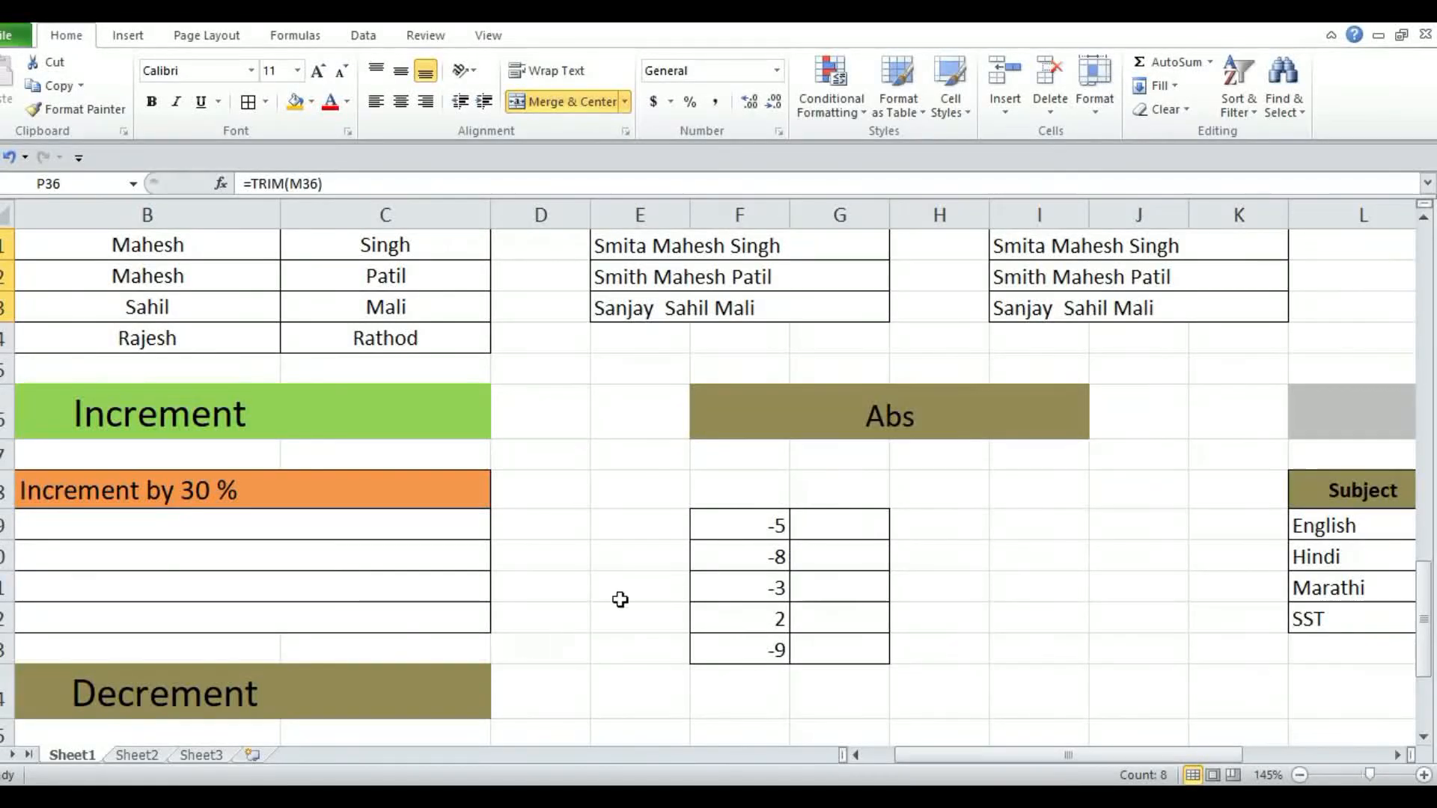
pyautogui.click(860, 533)
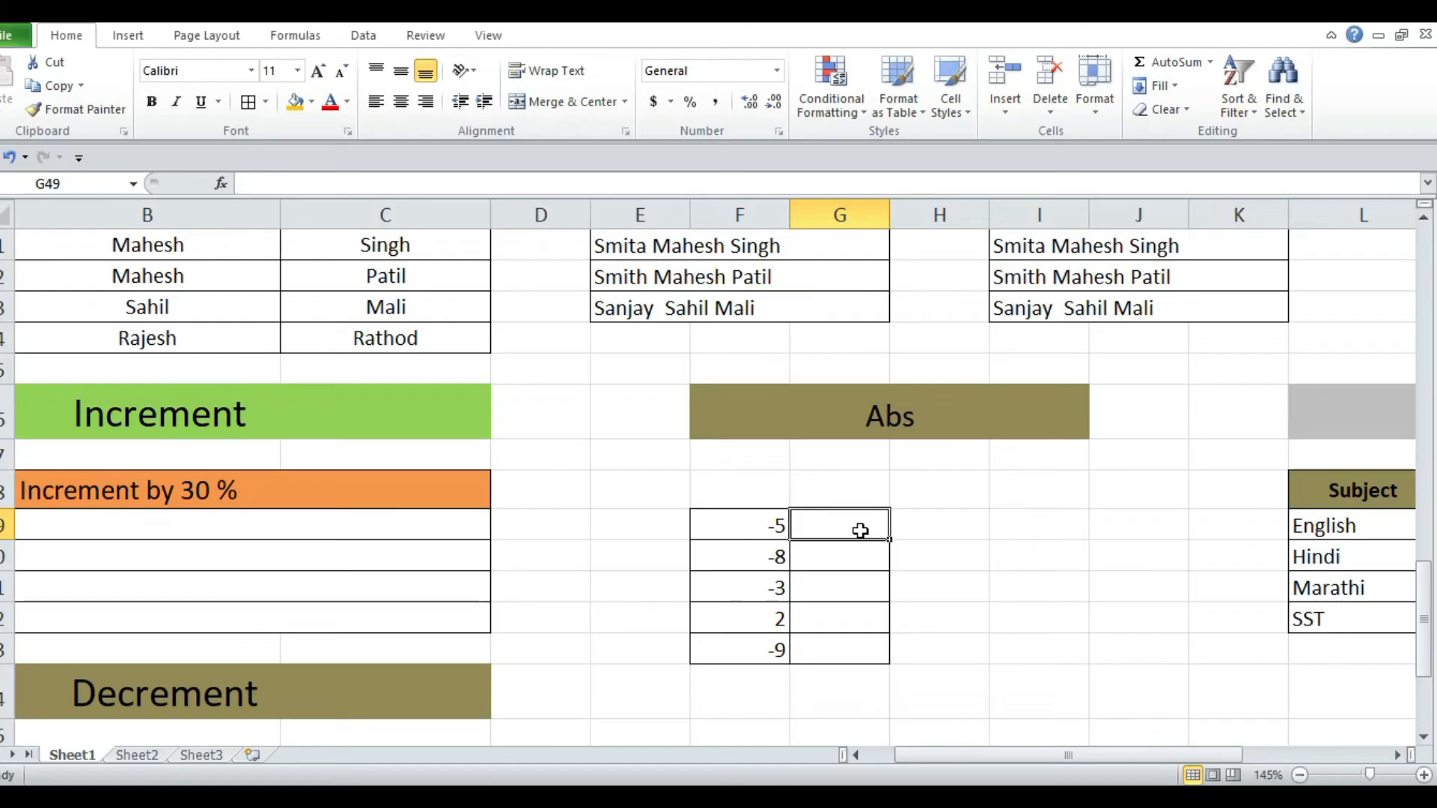
pyautogui.write('=ab')
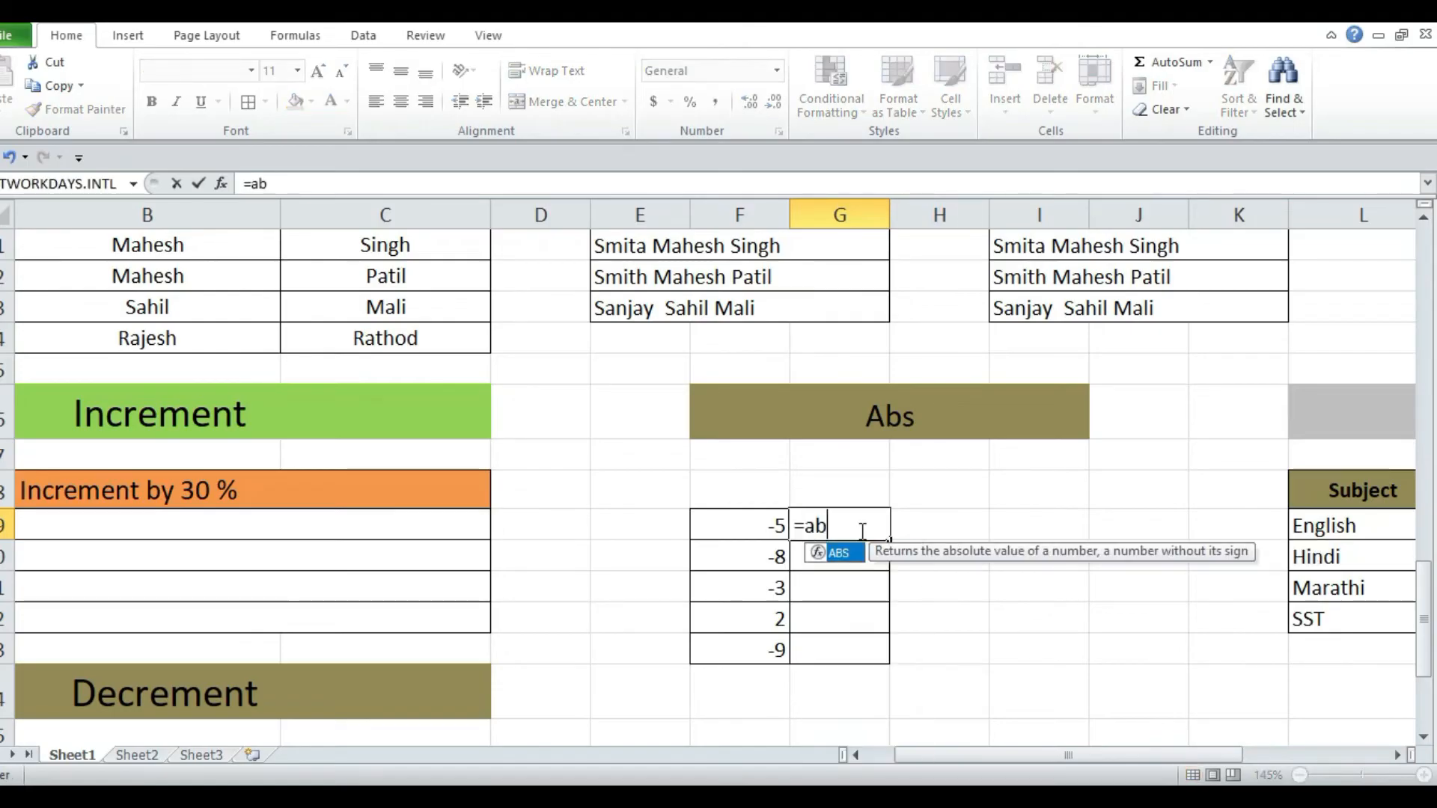
pyautogui.write('s')
pyautogui.press('Tab')
pyautogui.click(747, 533)
pyautogui.press('Return')
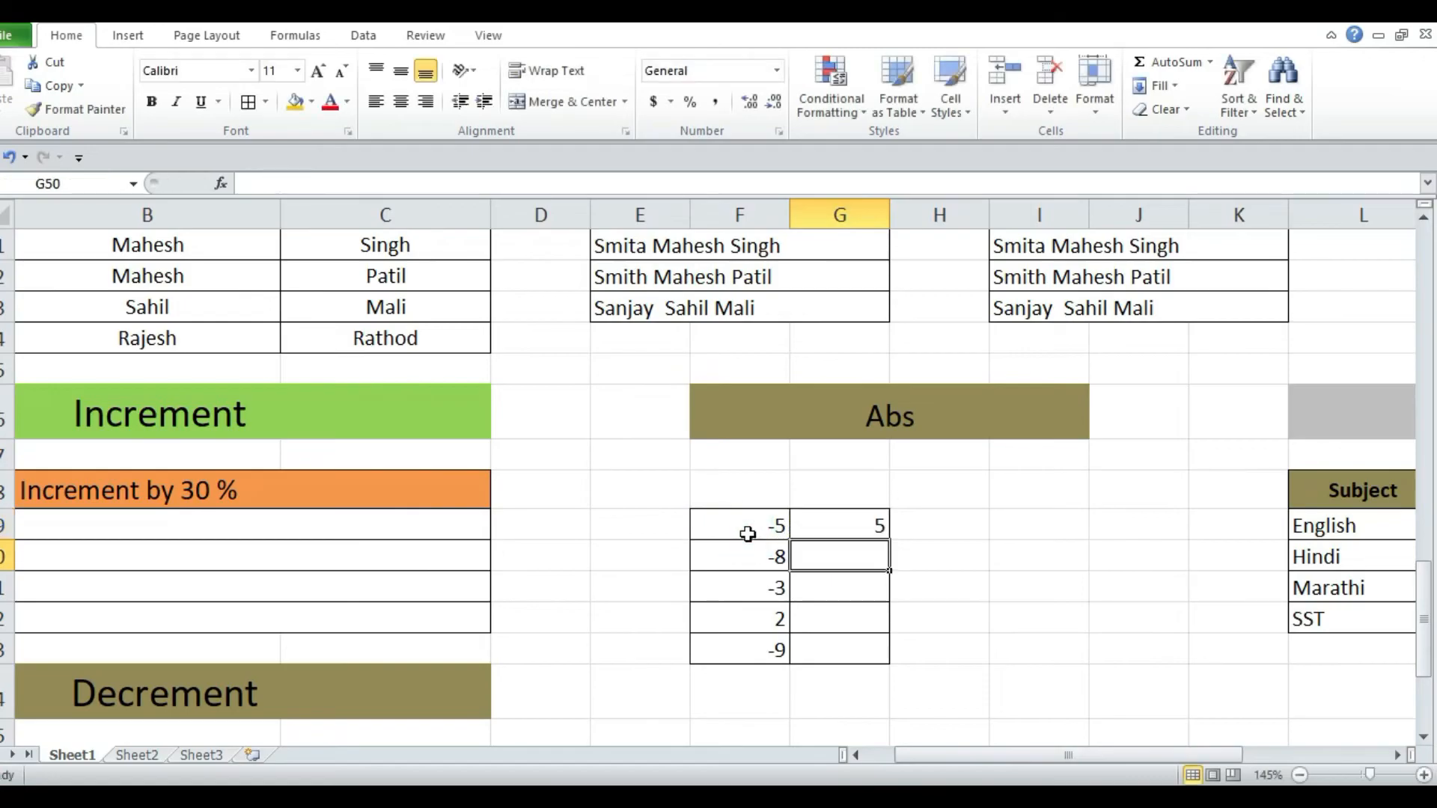
# Fill the ABS formula from cell G49 down through G53 and compare the number and its result in row 52
pyautogui.click(827, 524)
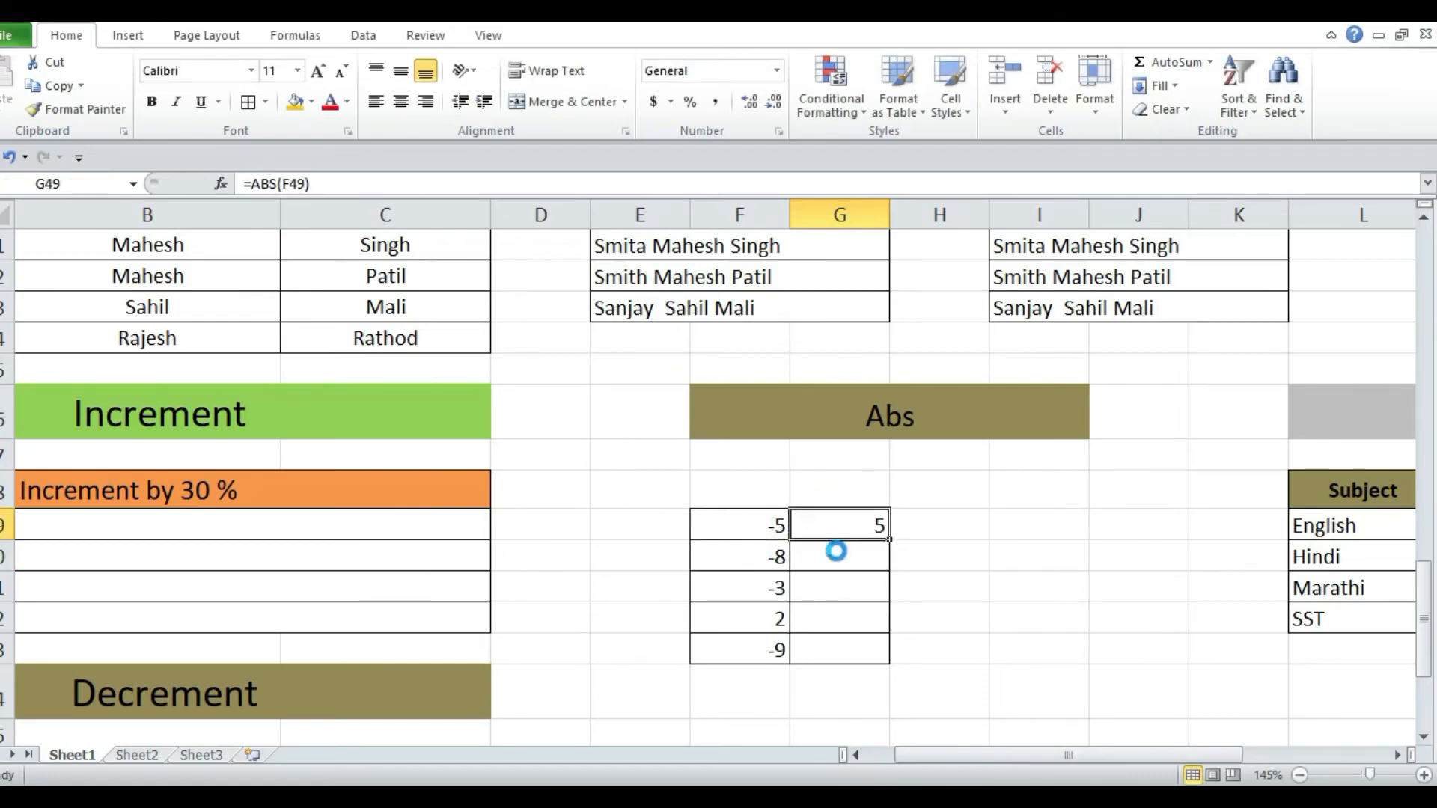
pyautogui.scroll(6, 836, 551)
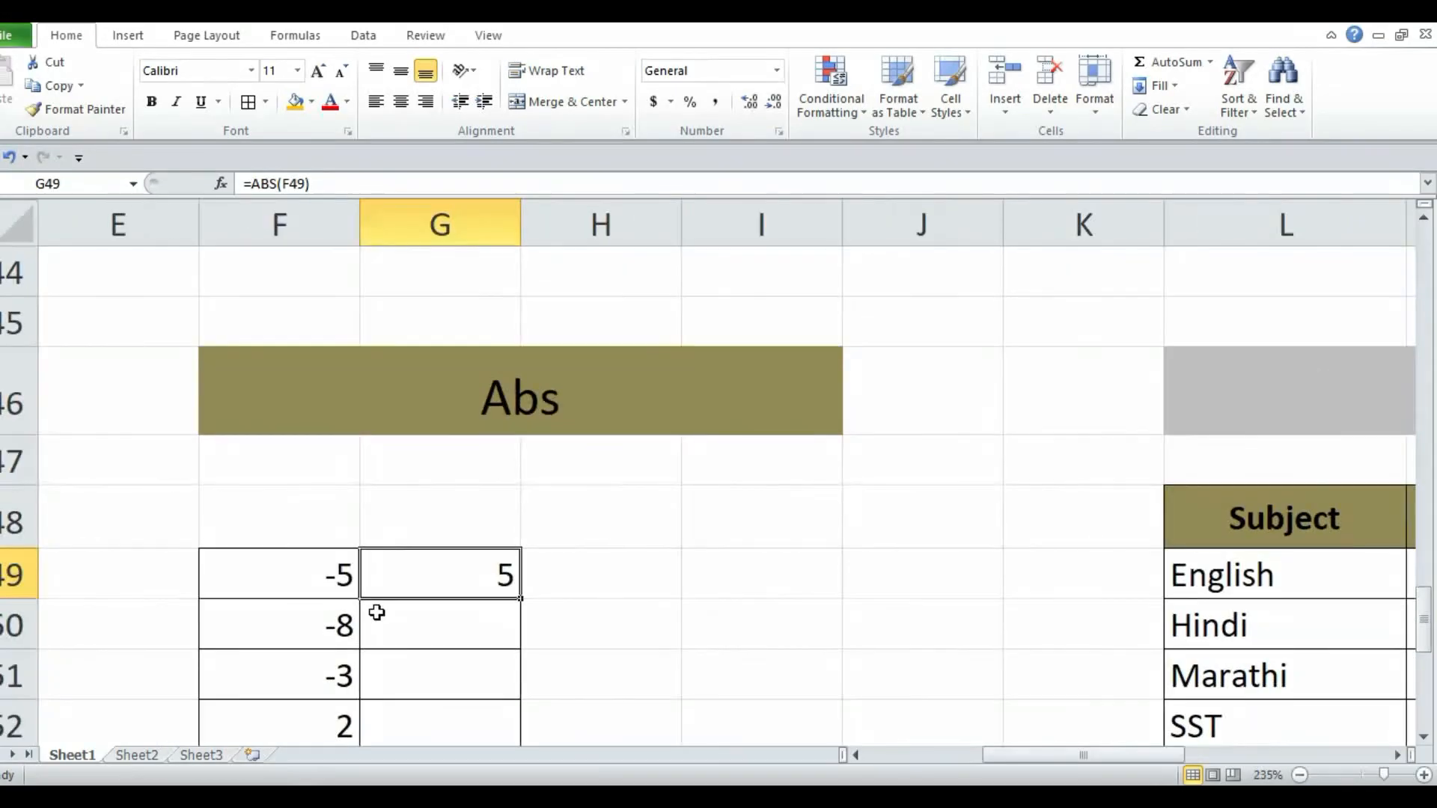
pyautogui.scroll(-2, 629, 637)
pyautogui.scroll(1, 519, 501)
pyautogui.moveTo(518, 410); pyautogui.dragTo(520, 611)
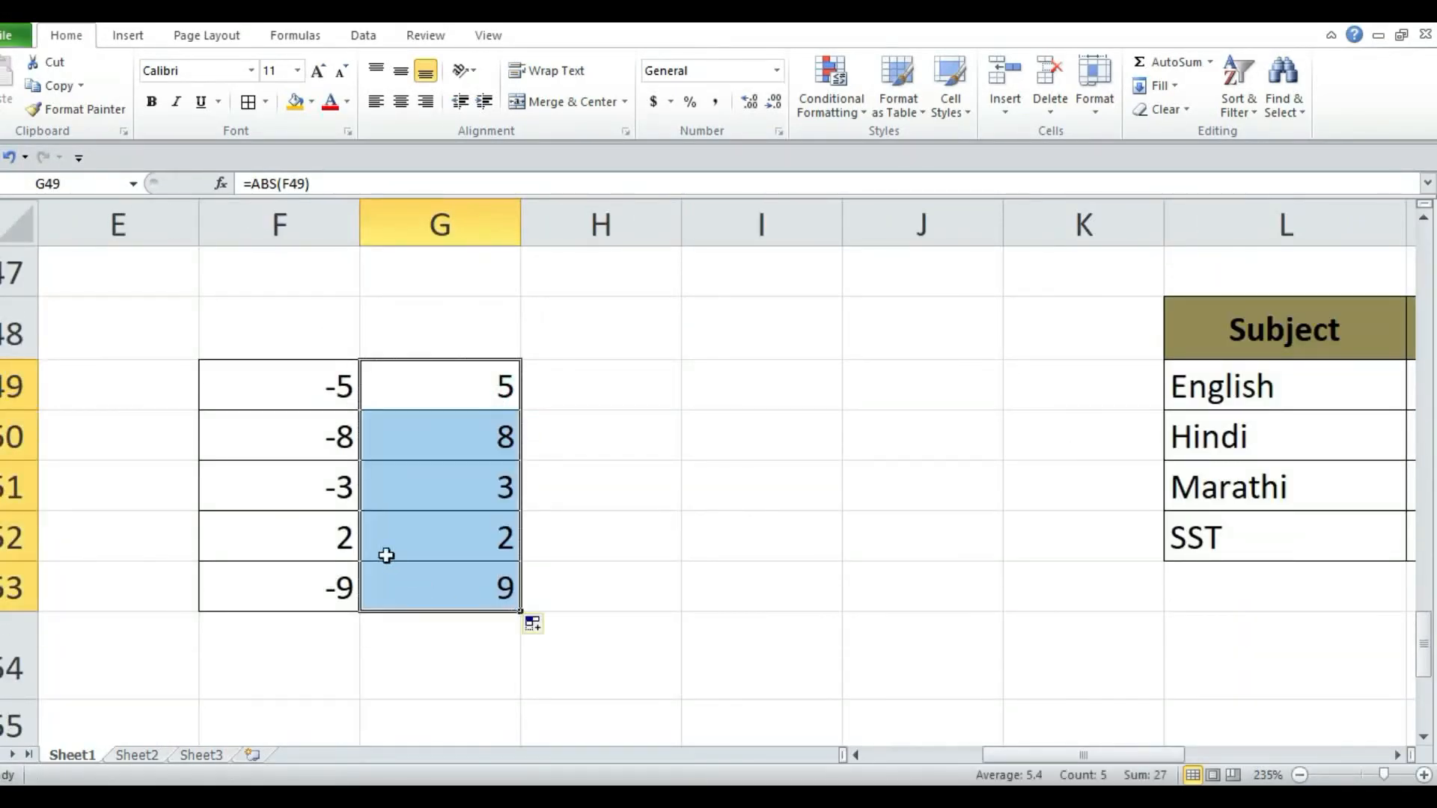
pyautogui.moveTo(324, 537); pyautogui.dragTo(535, 531)
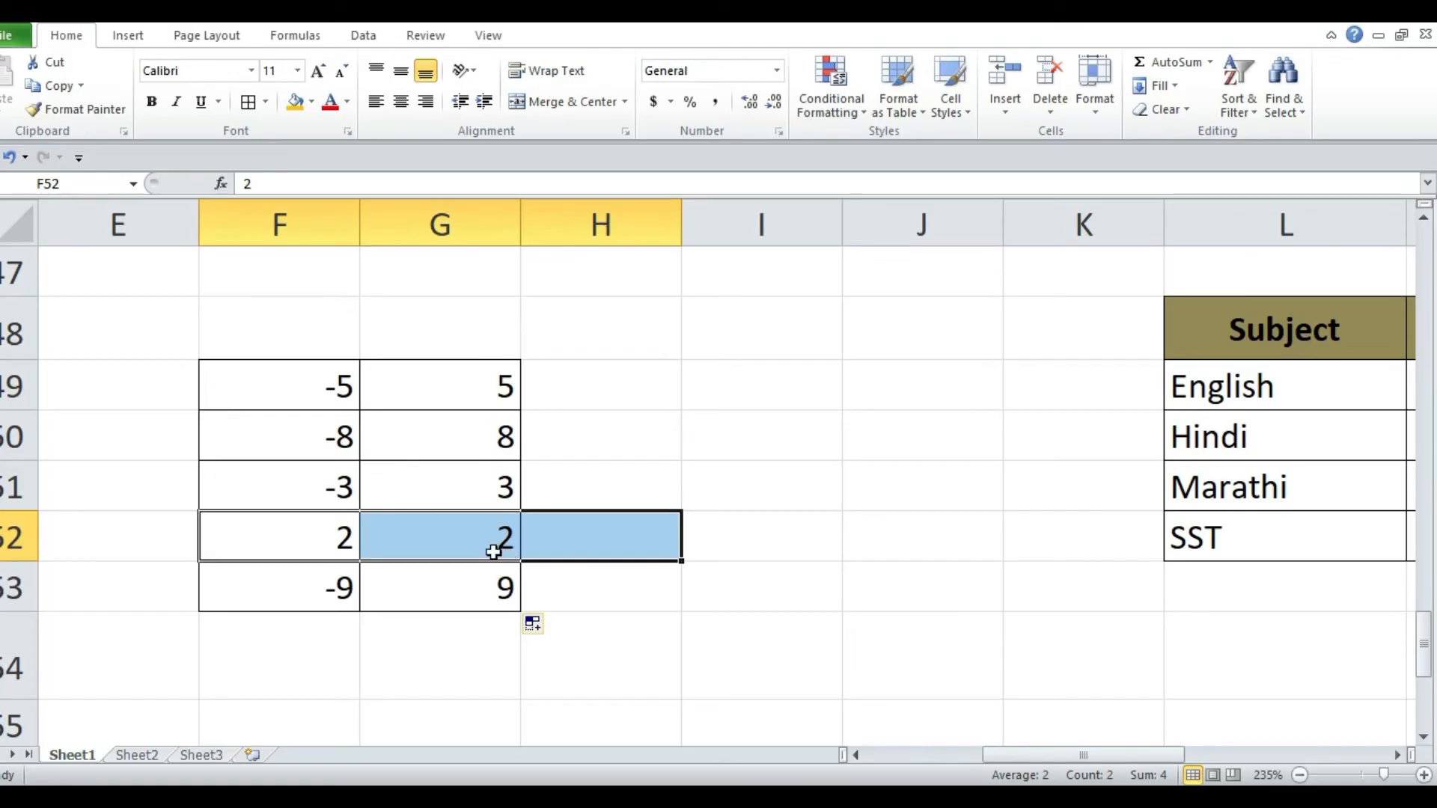
# Enter =M49/N49*100 in cell O49, the English row of the Percentage table's % column
pyautogui.scroll(-3, 481, 549)
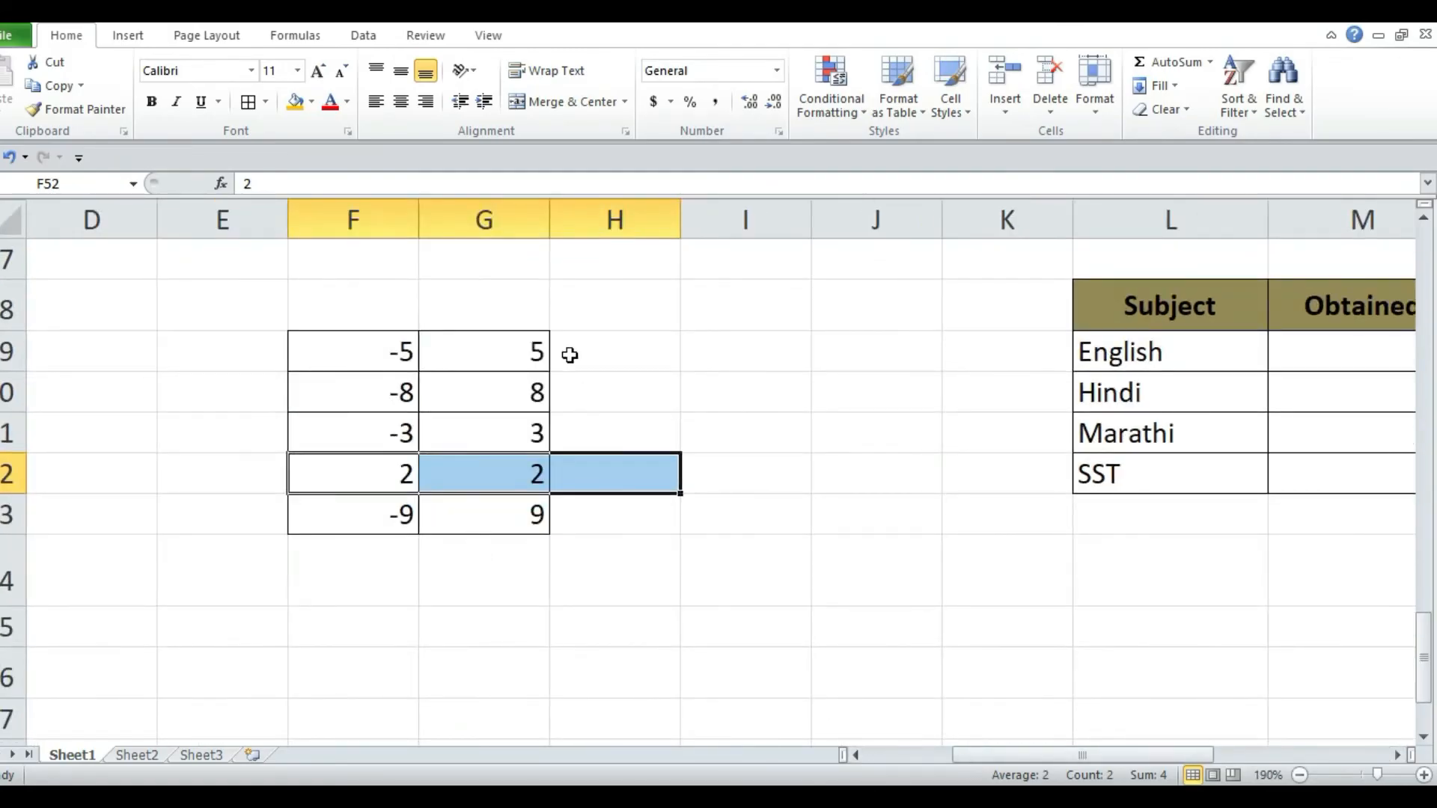
pyautogui.scroll(2, 280, 389)
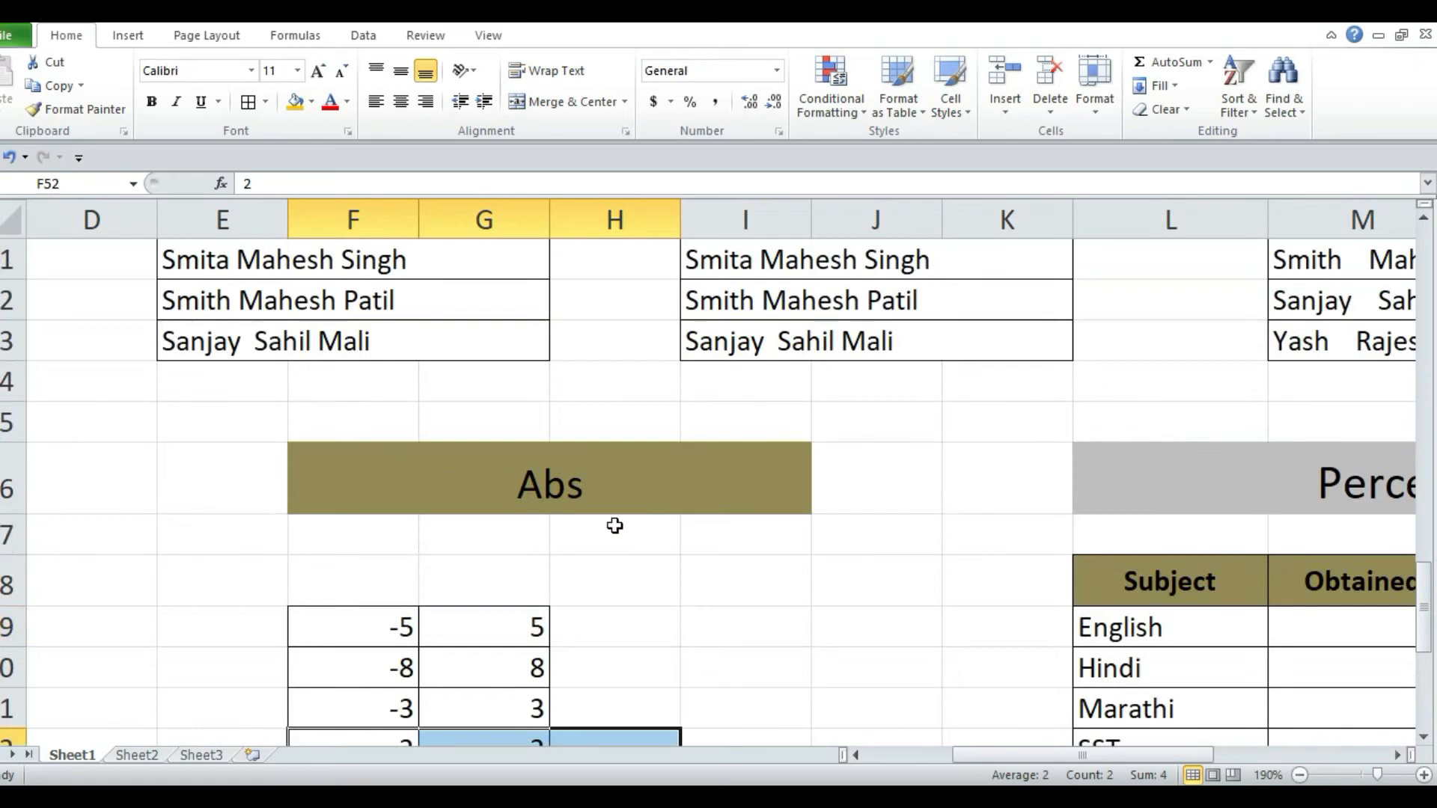
pyautogui.moveTo(1038, 755); pyautogui.dragTo(1214, 758)
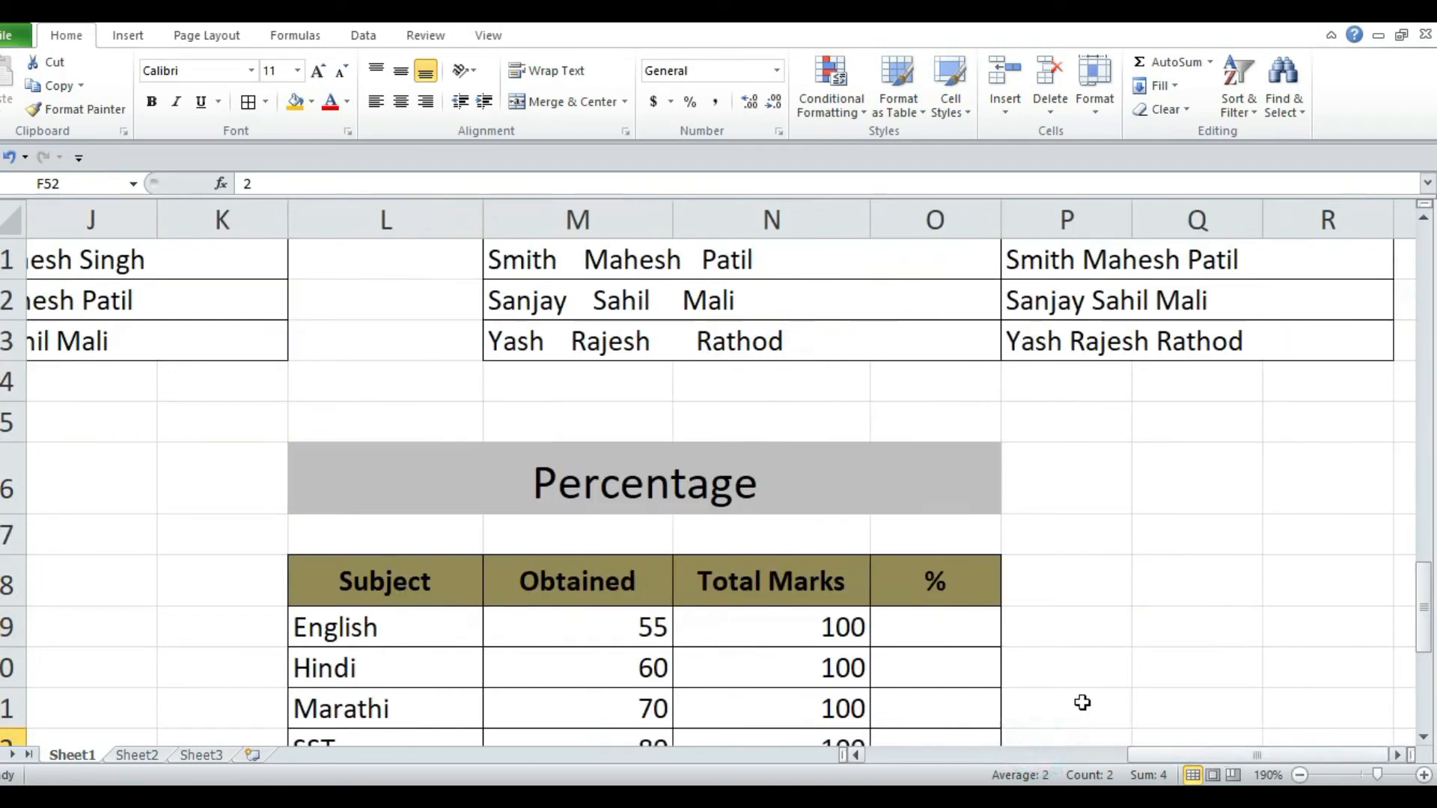
pyautogui.scroll(-2, 1047, 677)
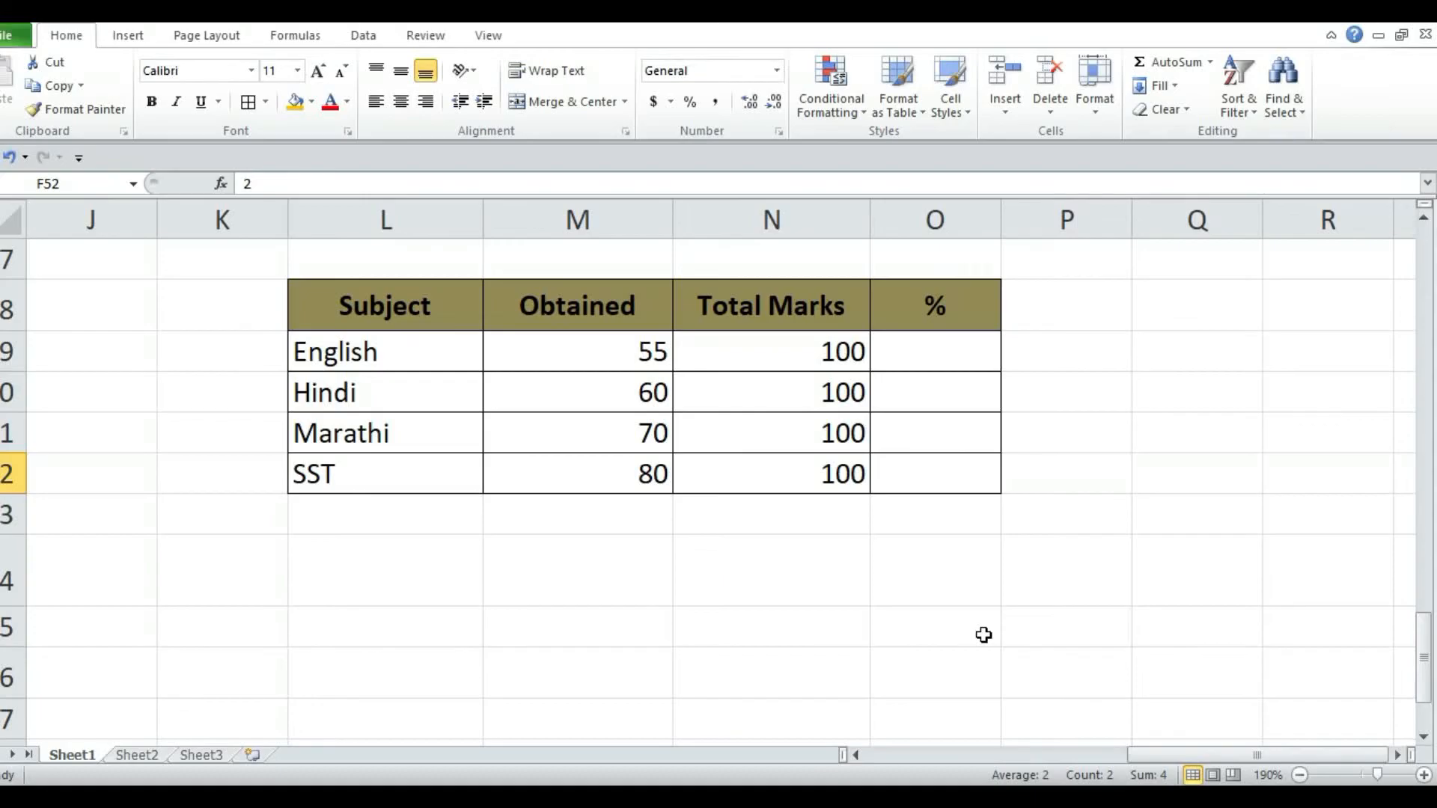
pyautogui.scroll(2, 958, 624)
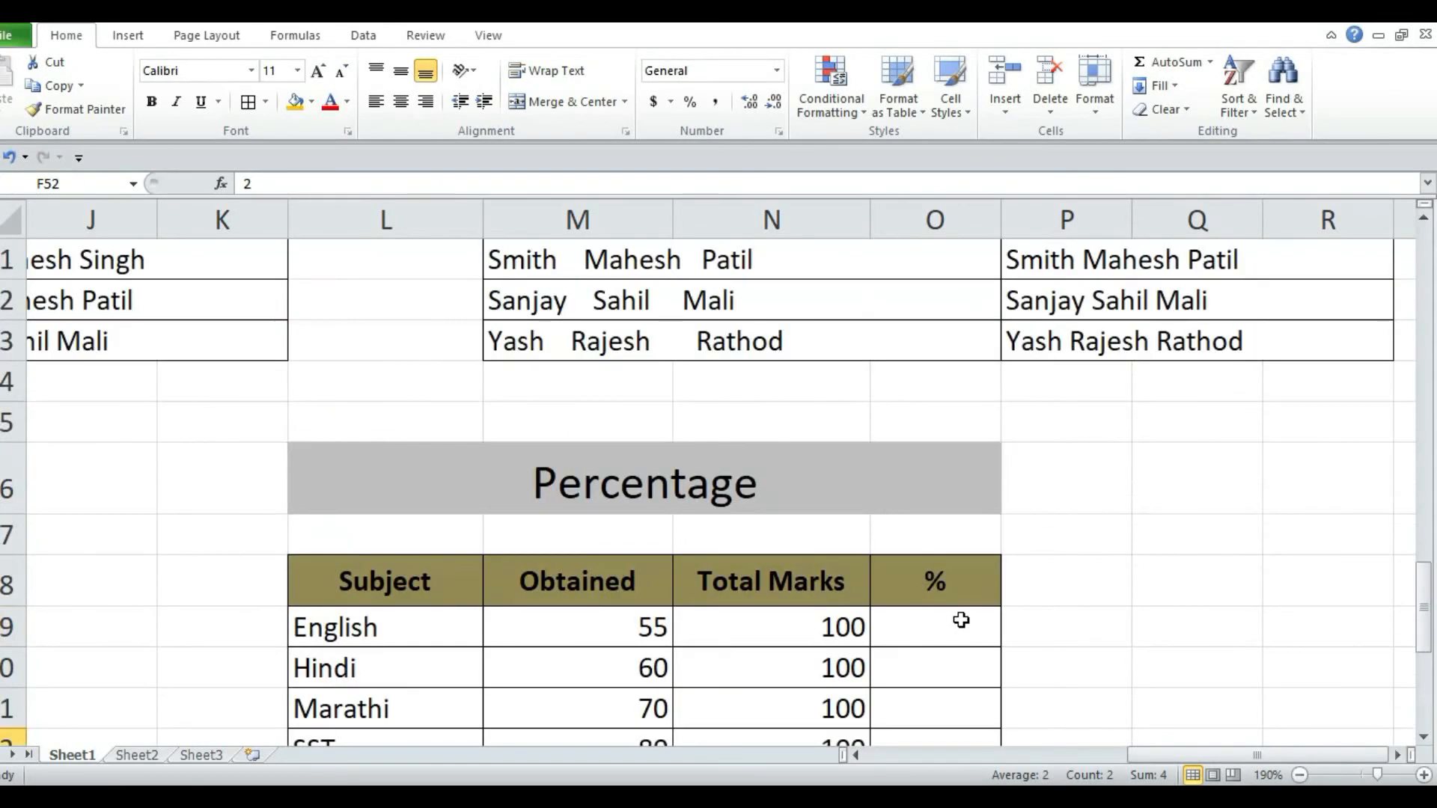
pyautogui.scroll(-1, 961, 619)
pyautogui.click(947, 515)
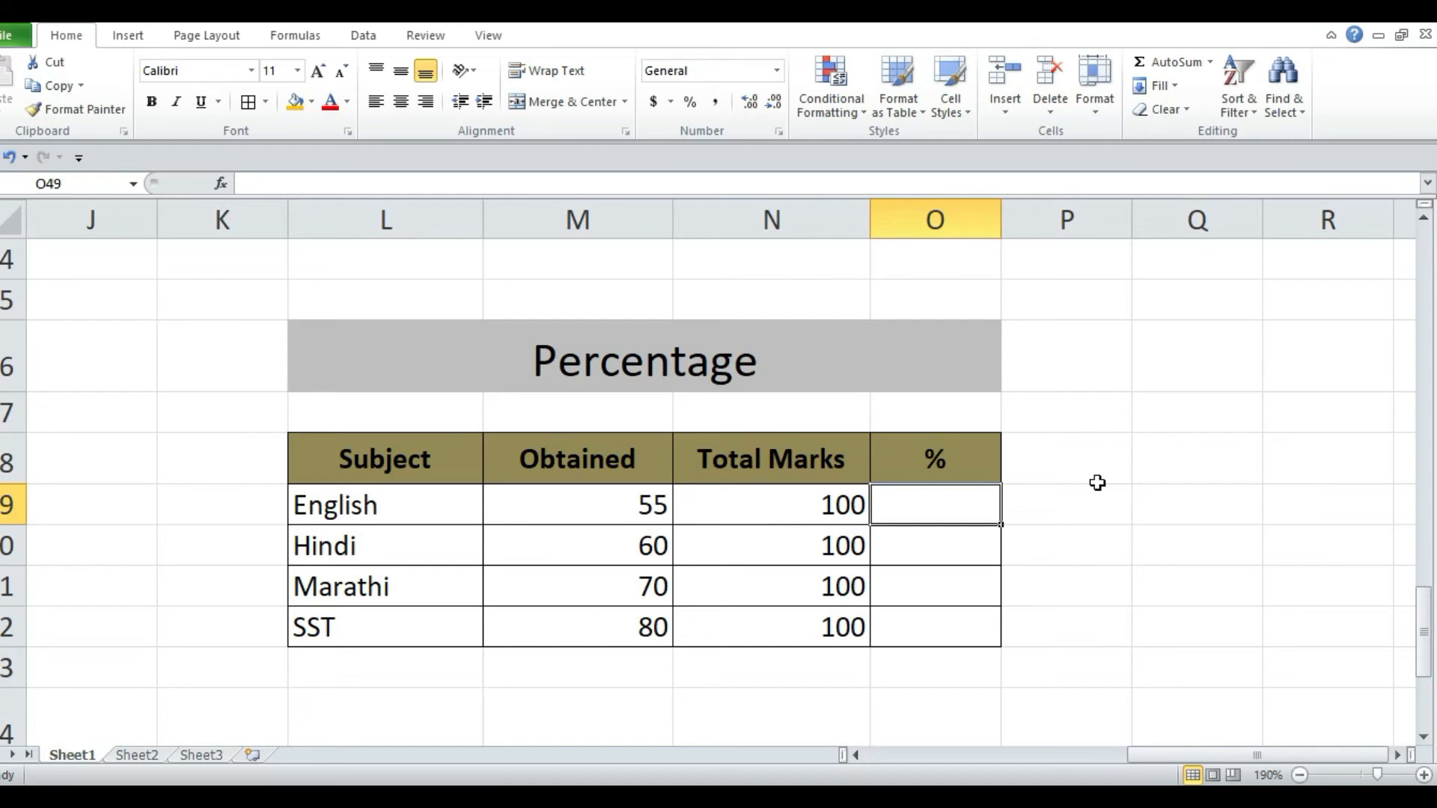
pyautogui.write('=')
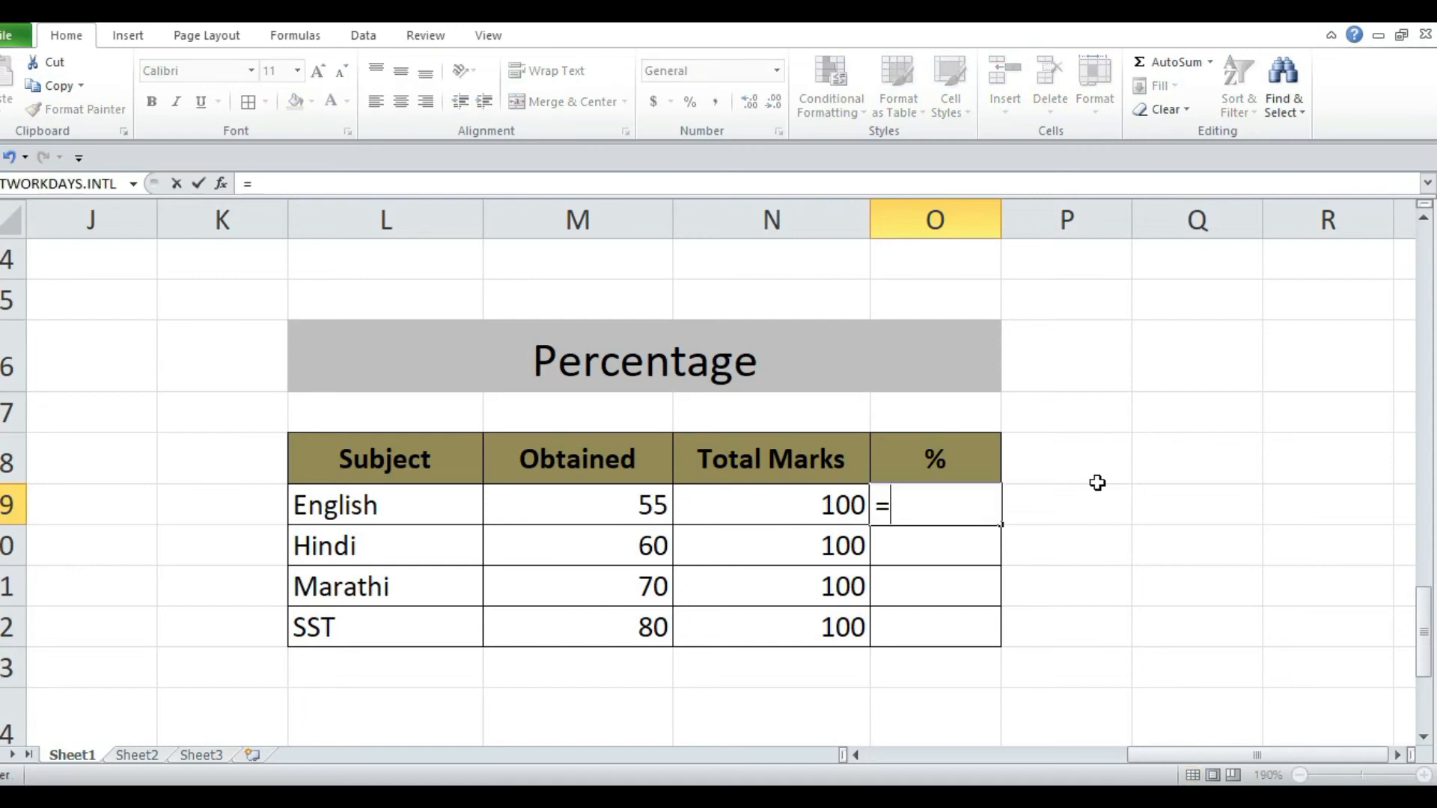
pyautogui.click(584, 513)
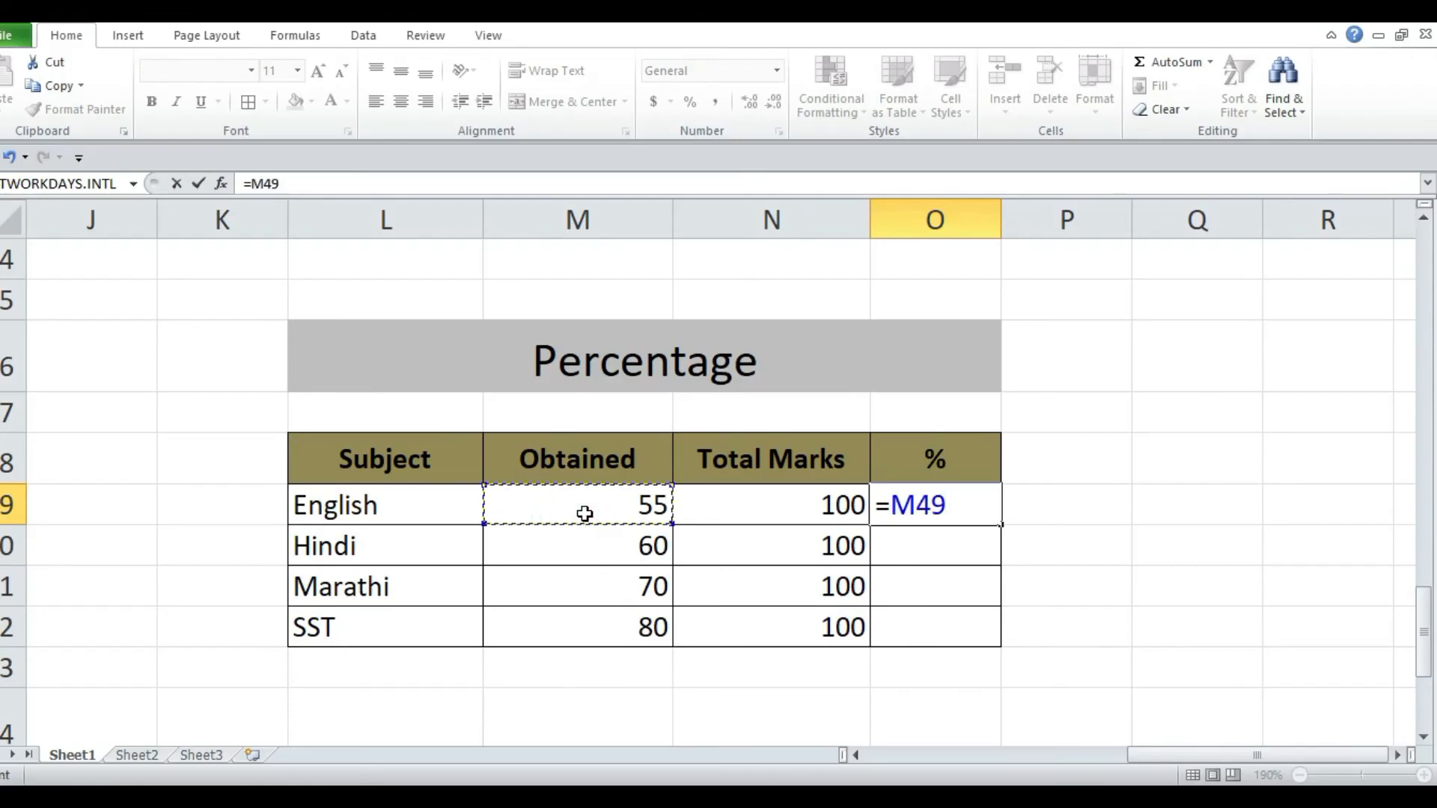
pyautogui.write('/')
pyautogui.click(778, 499)
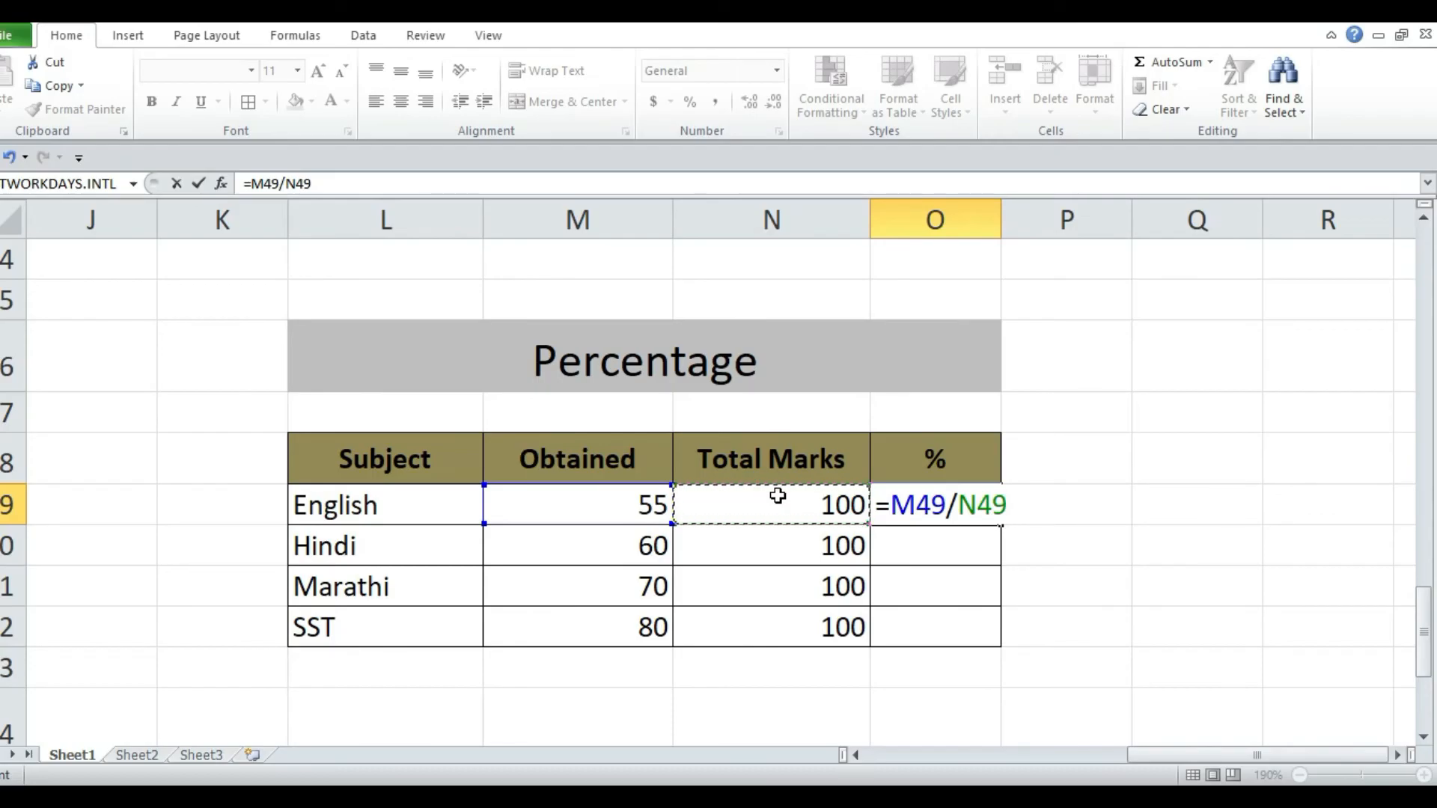
pyautogui.write('*100')
pyautogui.press('Return')
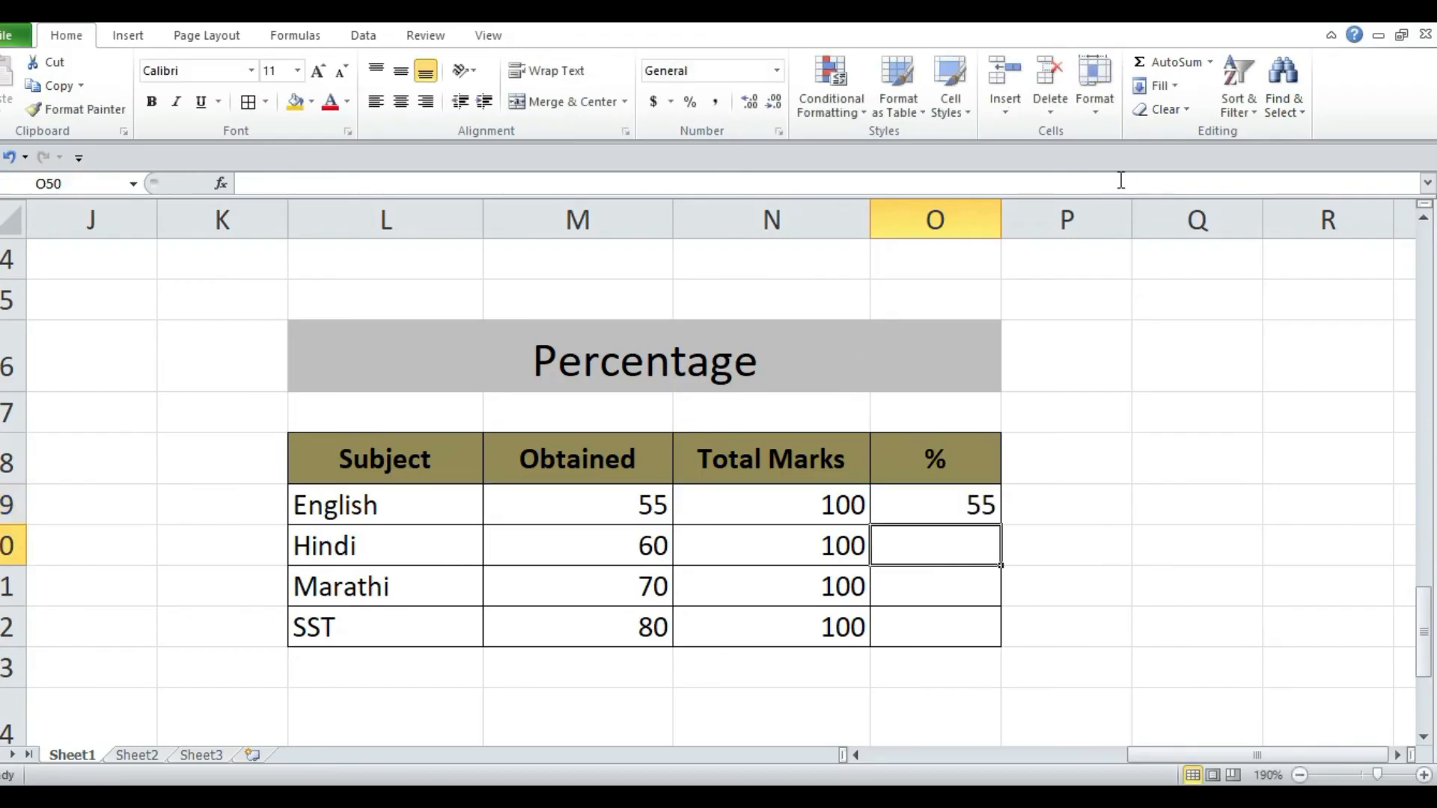
# Fill the percentage formula from cell O49 down through O52 and compare the results with the obtained marks
pyautogui.click(967, 494)
pyautogui.moveTo(1005, 525); pyautogui.dragTo(999, 647)
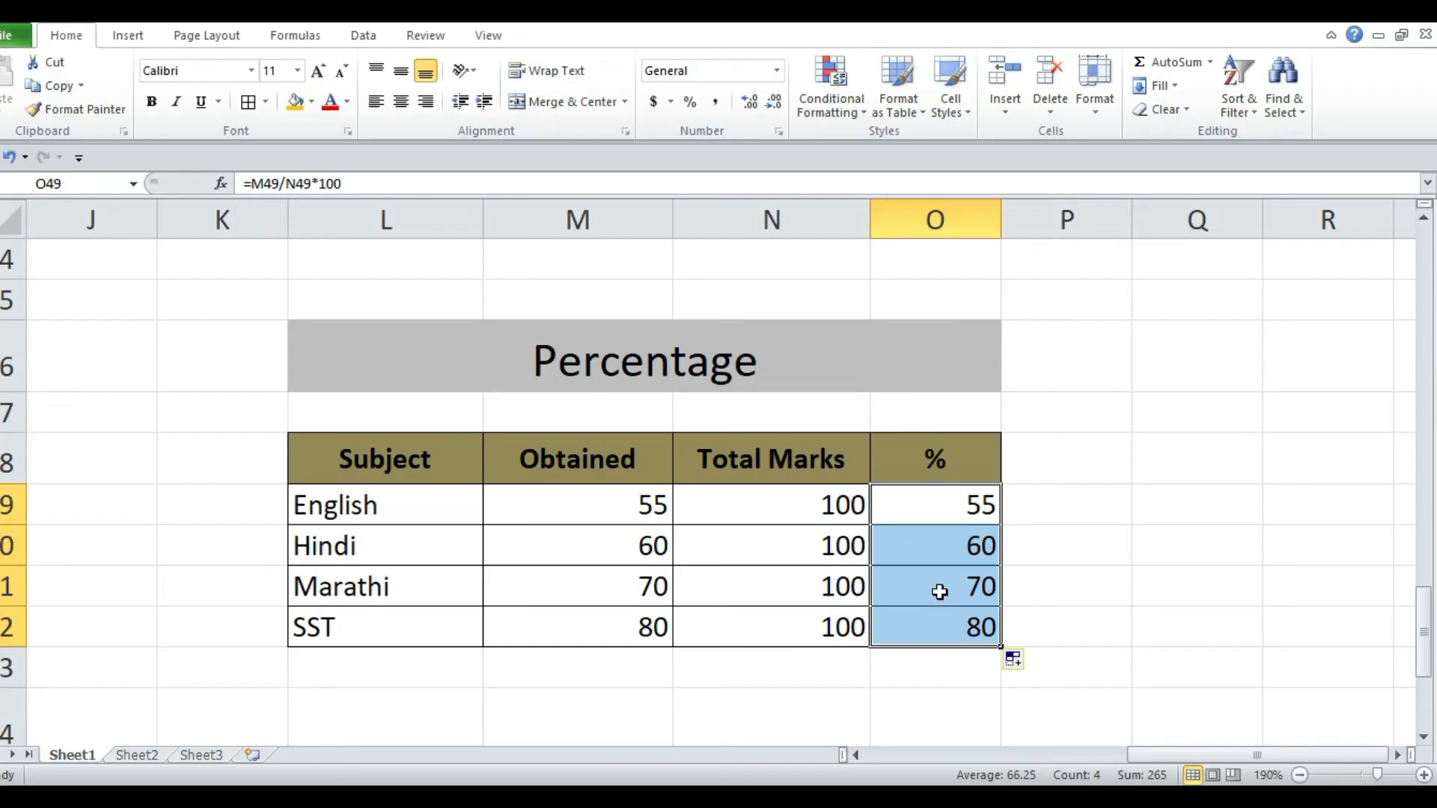
pyautogui.click(626, 632)
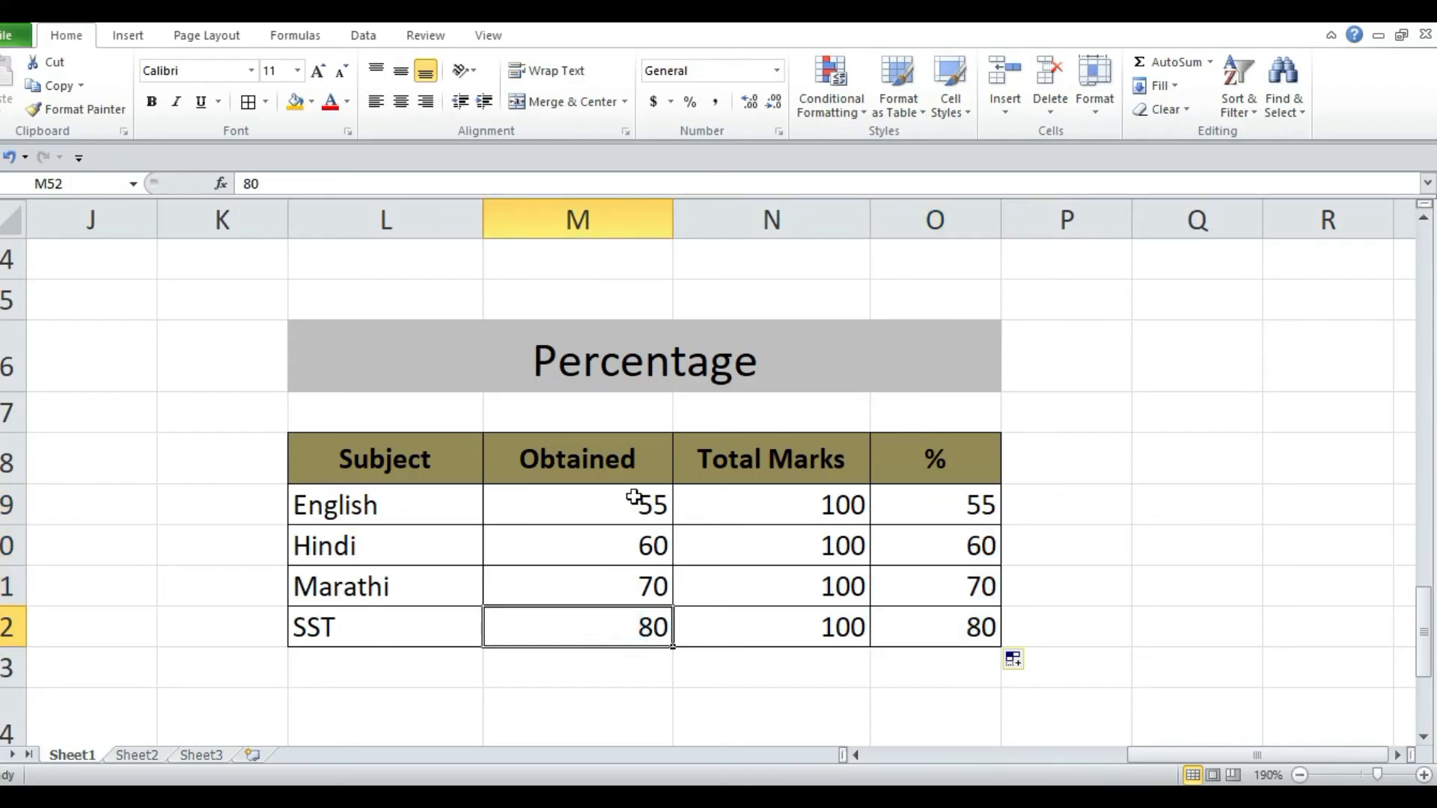
pyautogui.moveTo(634, 497); pyautogui.dragTo(636, 662)
pyautogui.click(936, 634)
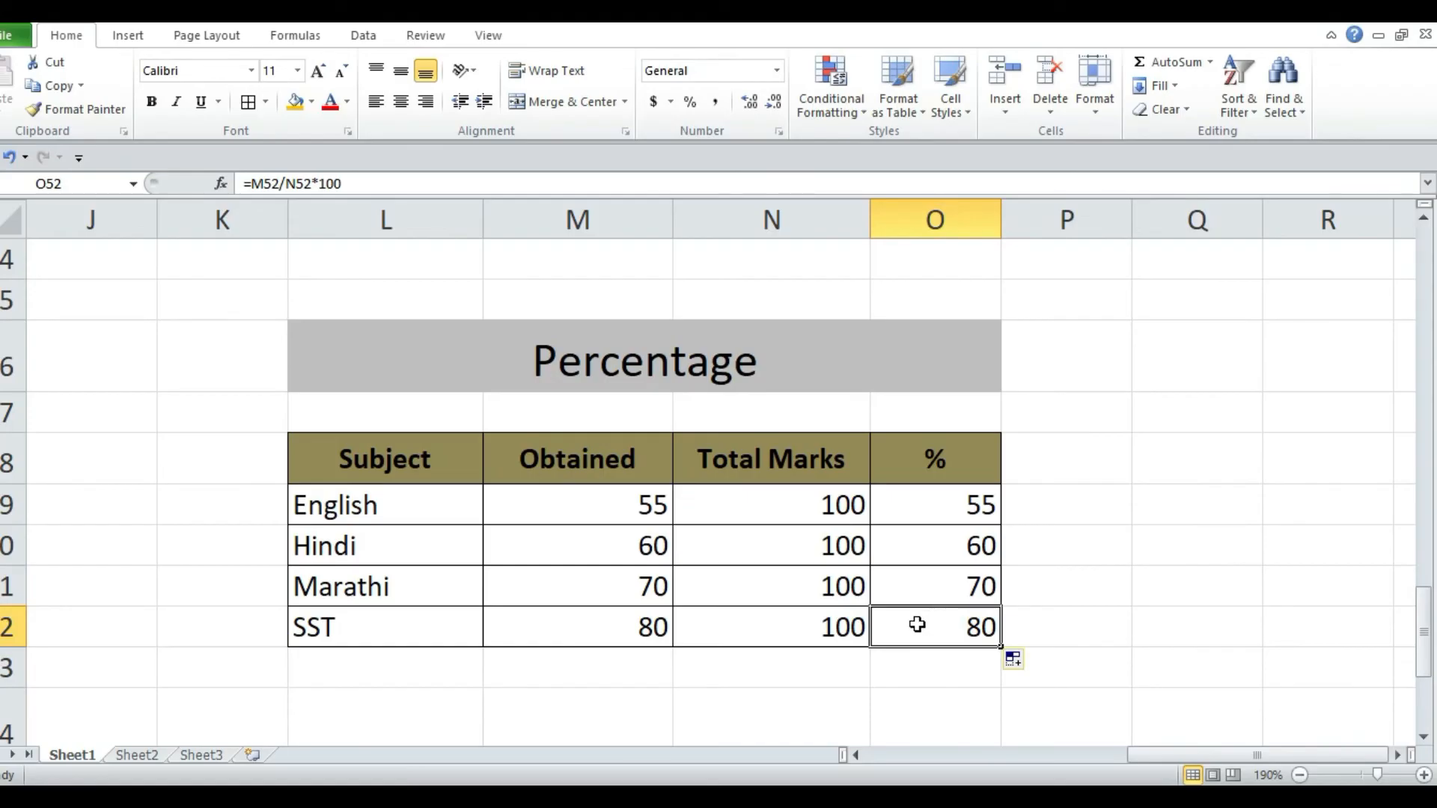
pyautogui.moveTo(904, 500); pyautogui.dragTo(936, 620)
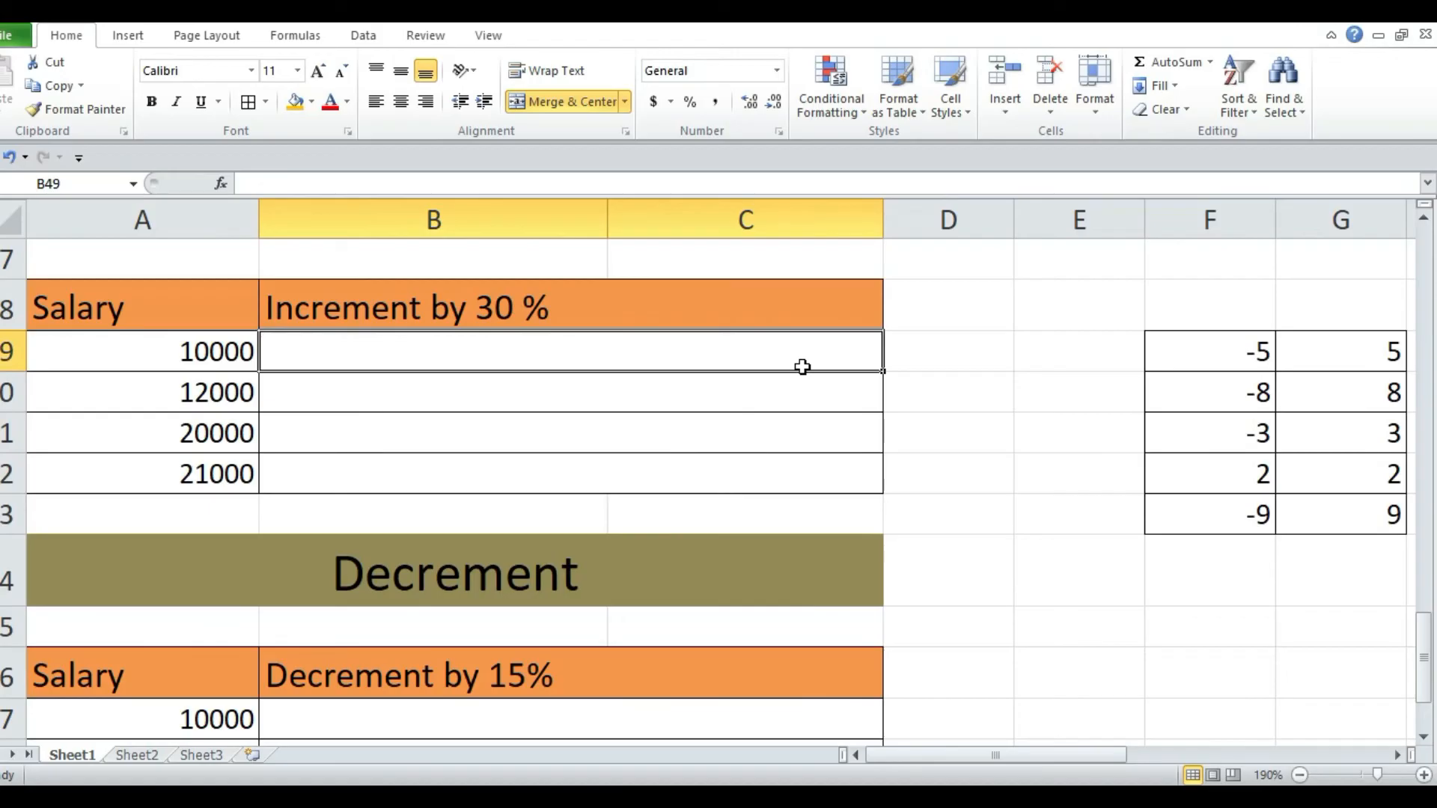
# Enter =A49+(A49*30/100) in cell B49 under Increment by 30 % and reselect that cell
pyautogui.moveTo(1005, 756); pyautogui.dragTo(1173, 756)
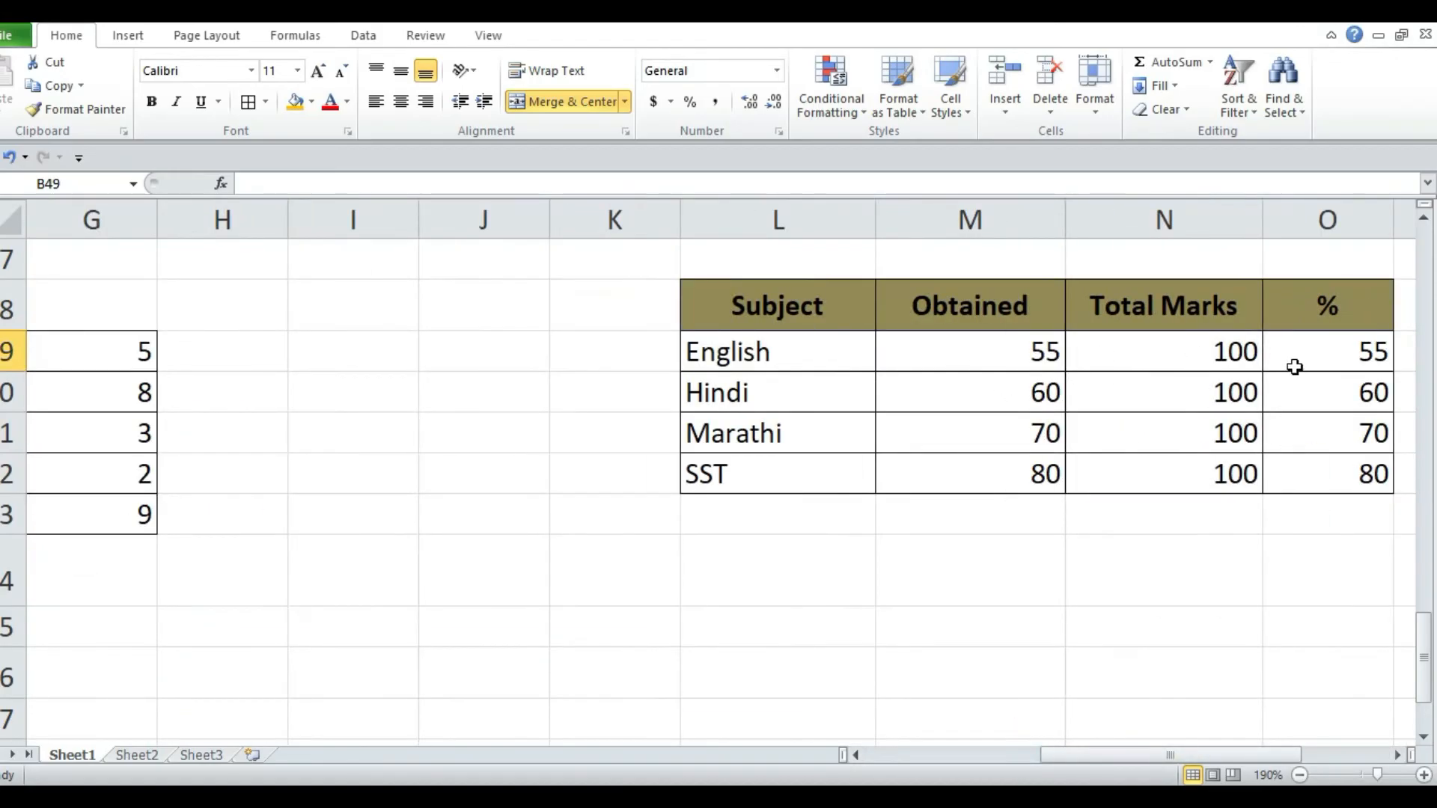
pyautogui.moveTo(1170, 760); pyautogui.dragTo(1003, 758)
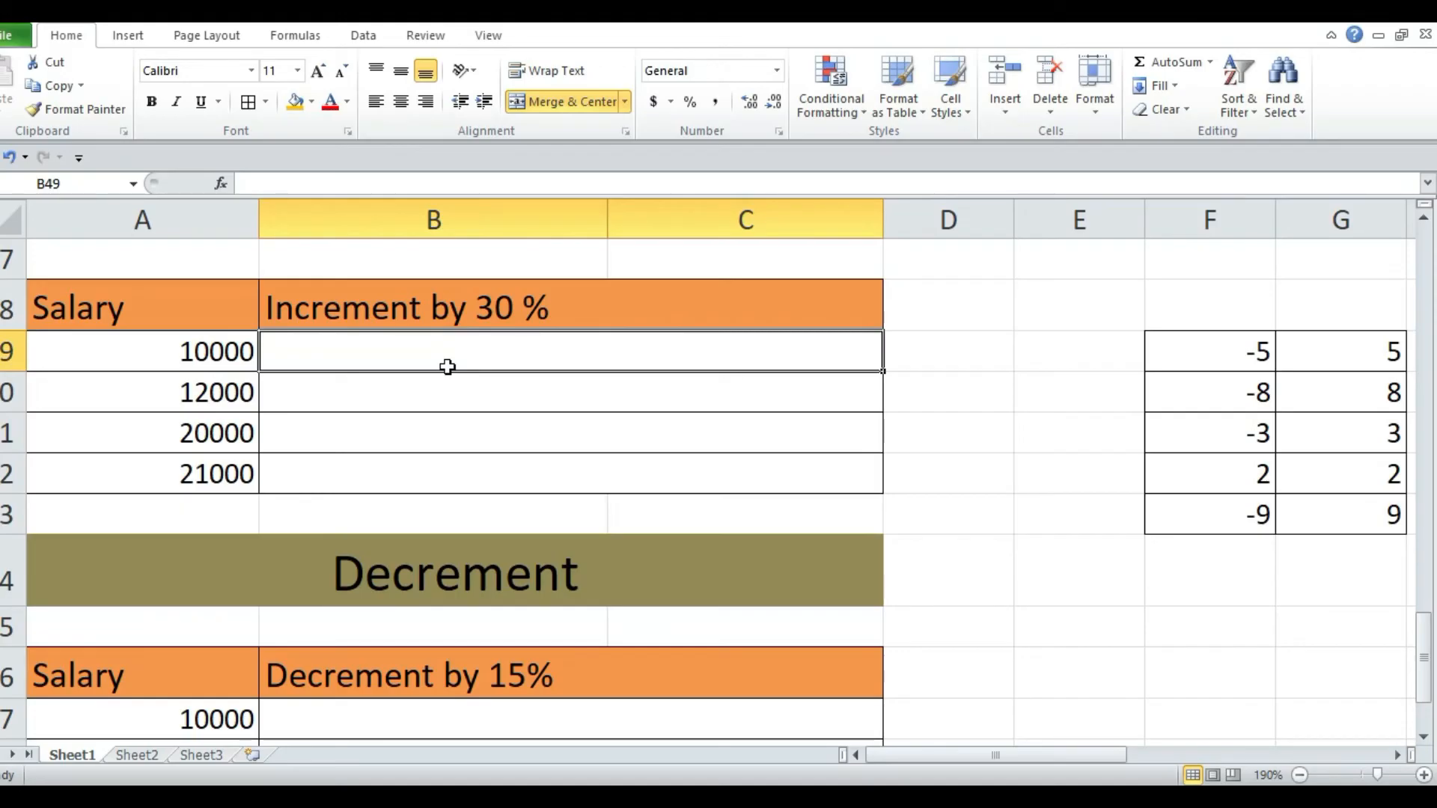
pyautogui.write('=')
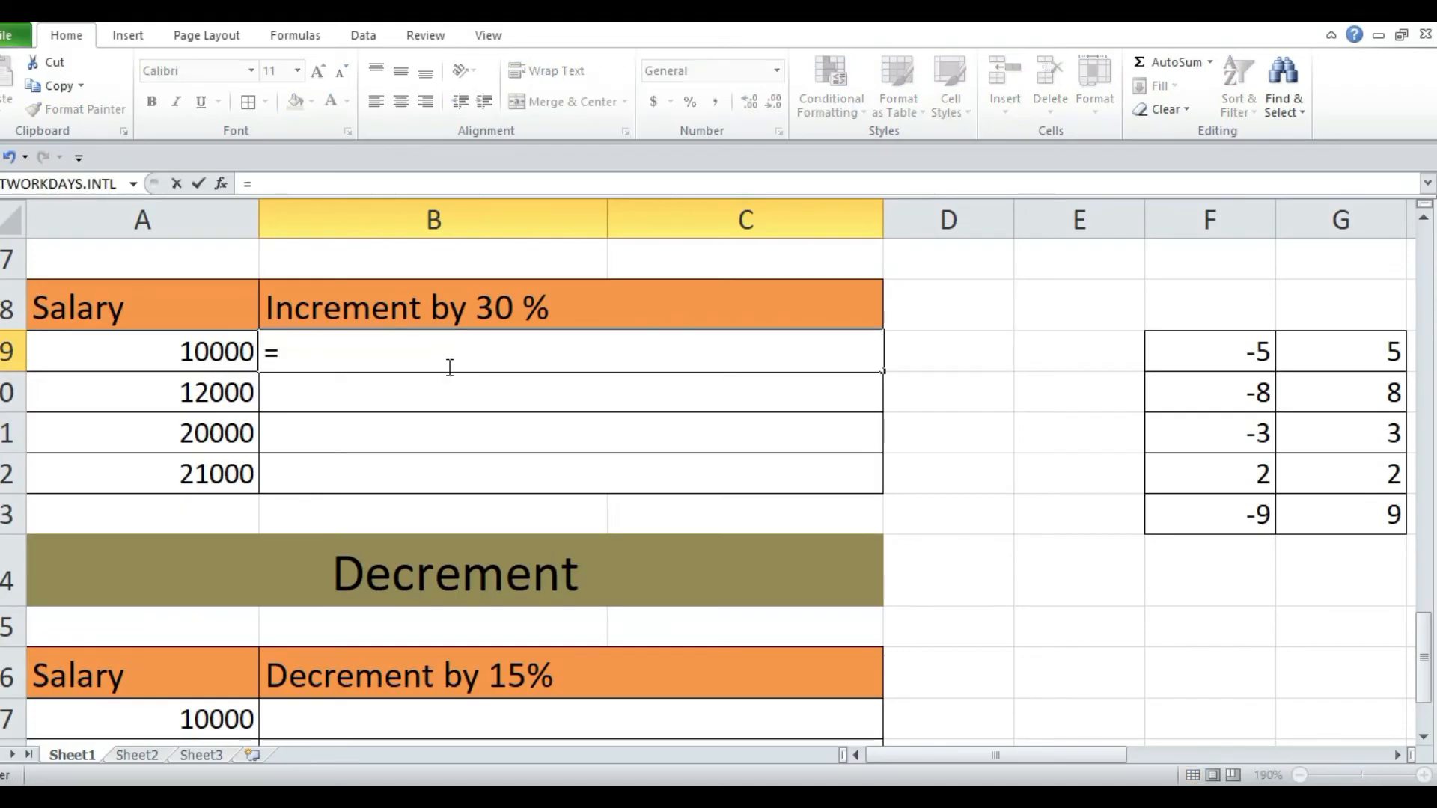
pyautogui.click(193, 361)
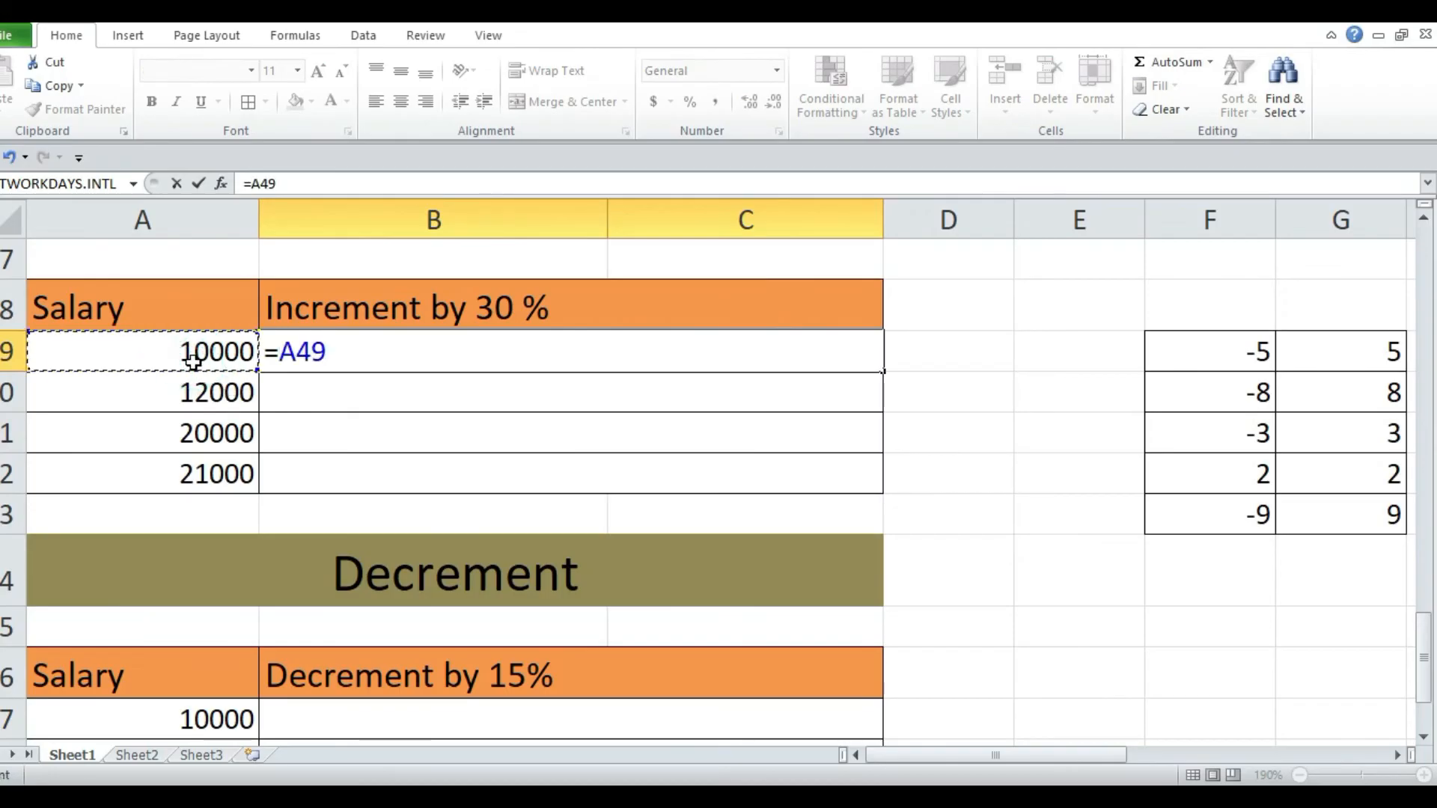
pyautogui.write('+(')
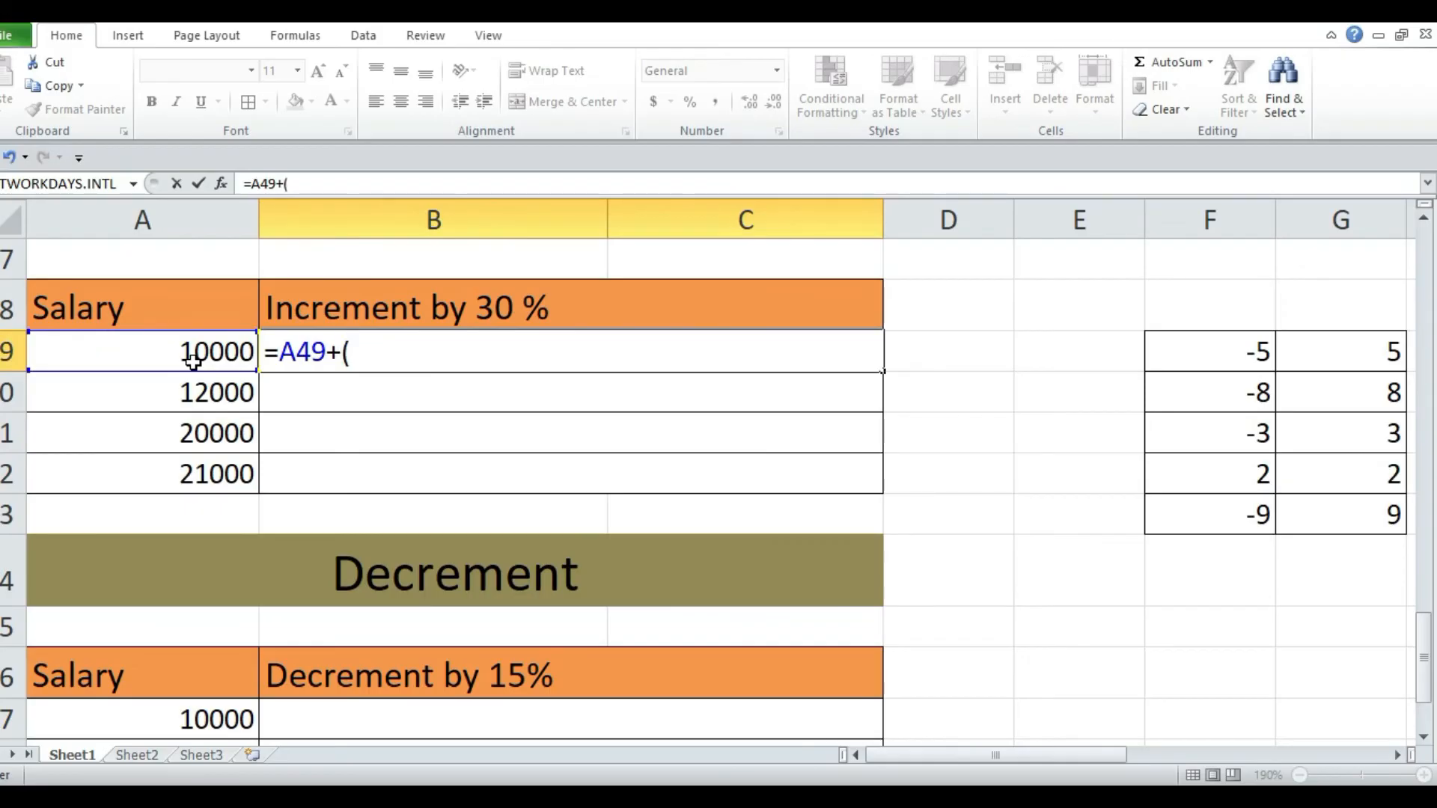
pyautogui.click(194, 361)
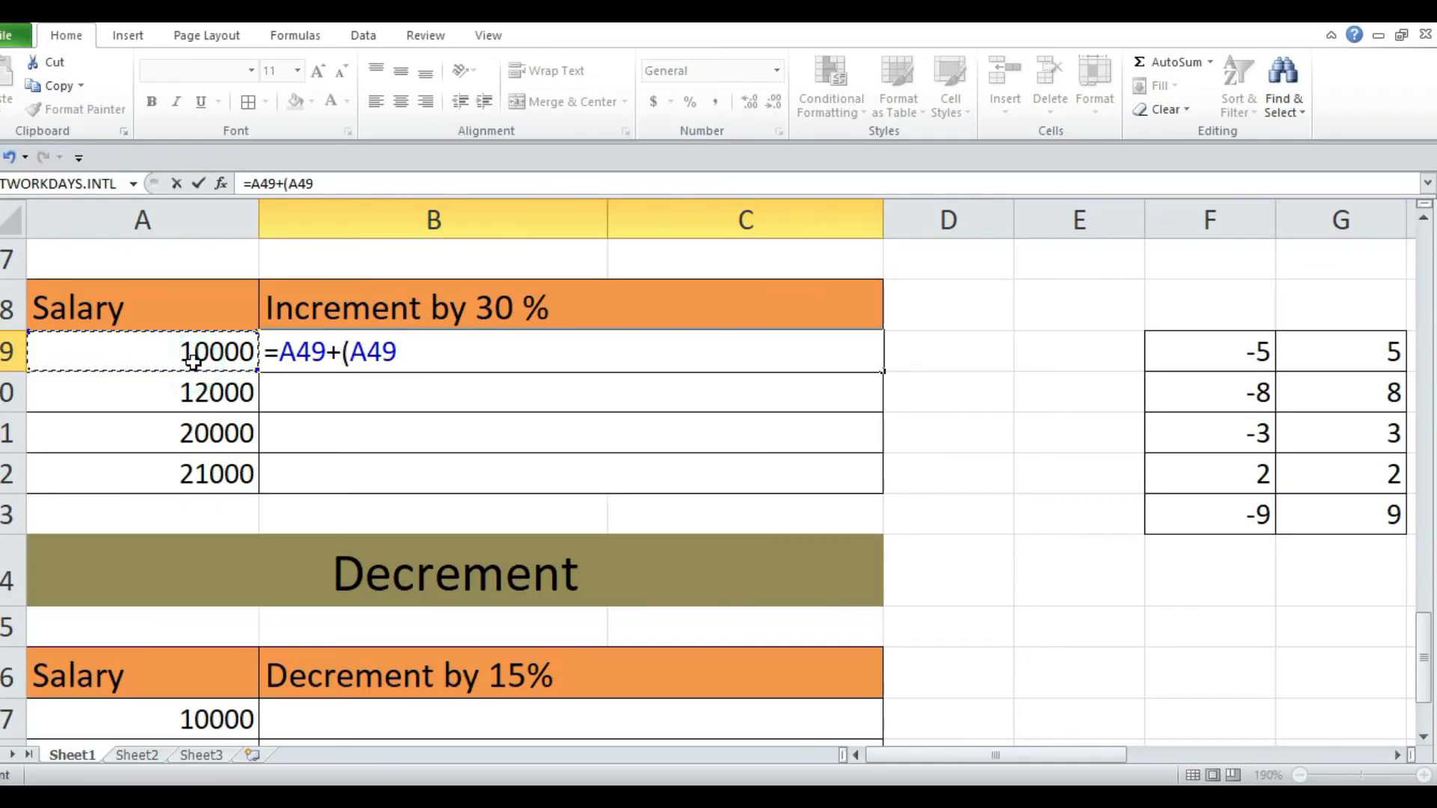
pyautogui.write('*3')
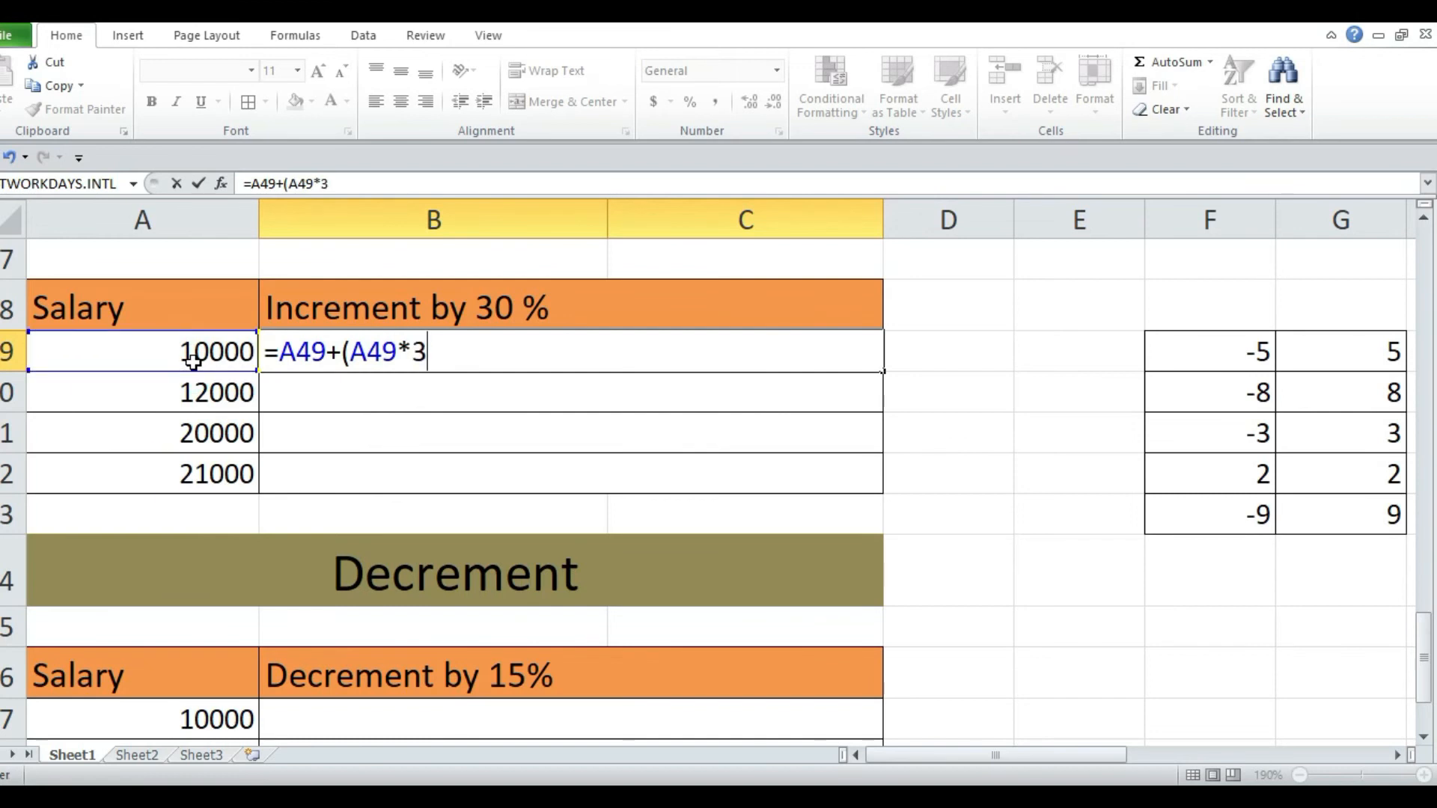
pyautogui.write('0/100')
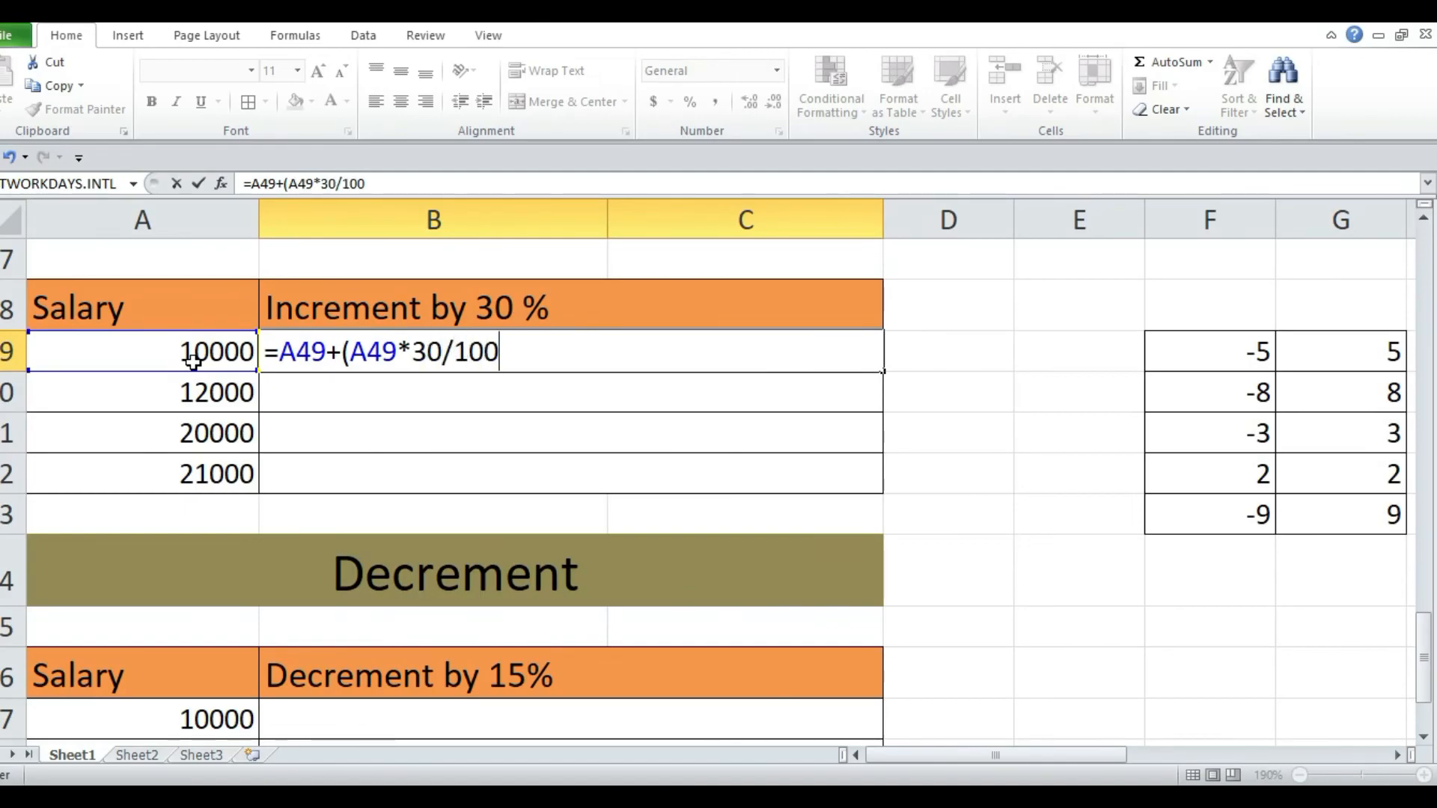
pyautogui.write(')')
pyautogui.press('Return')
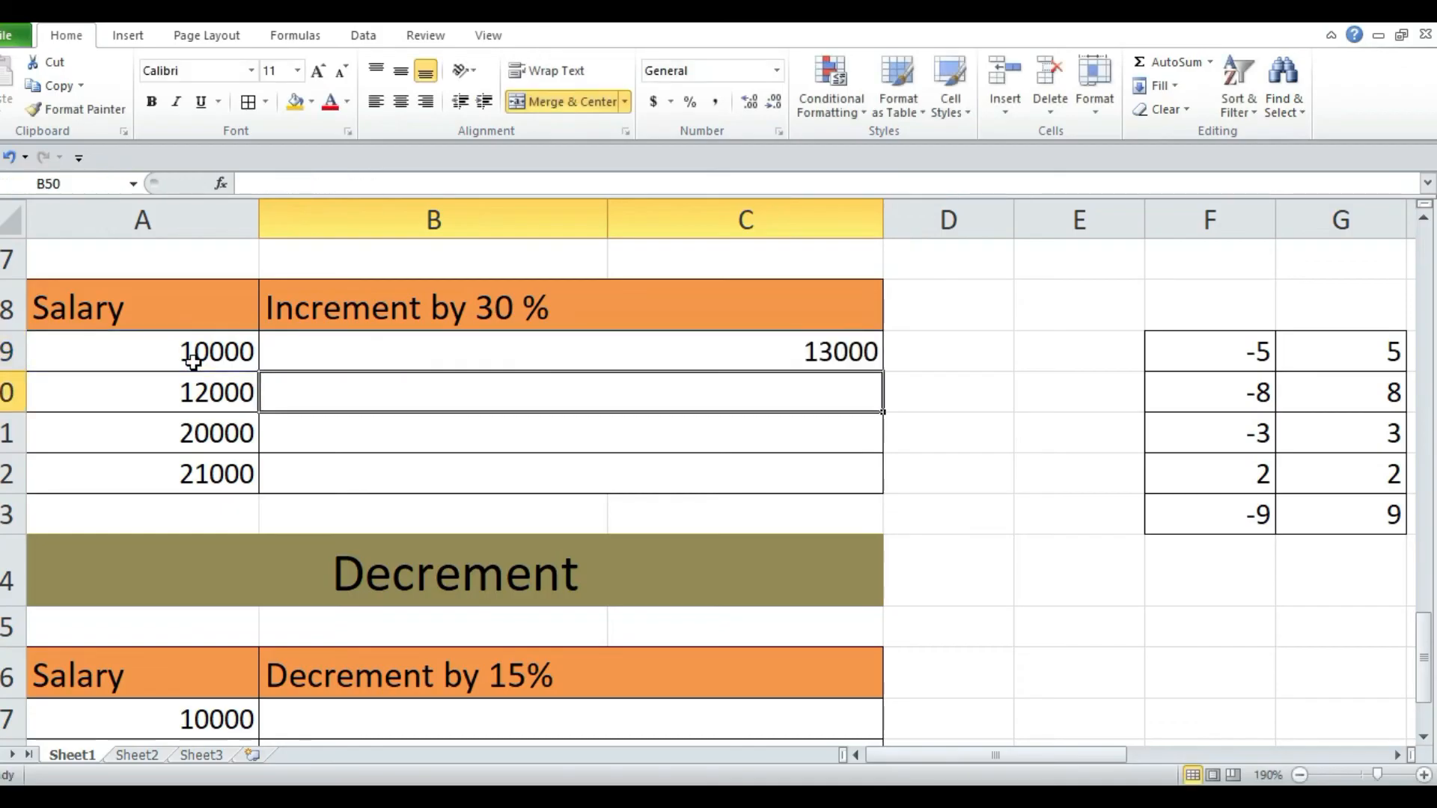
pyautogui.click(824, 348)
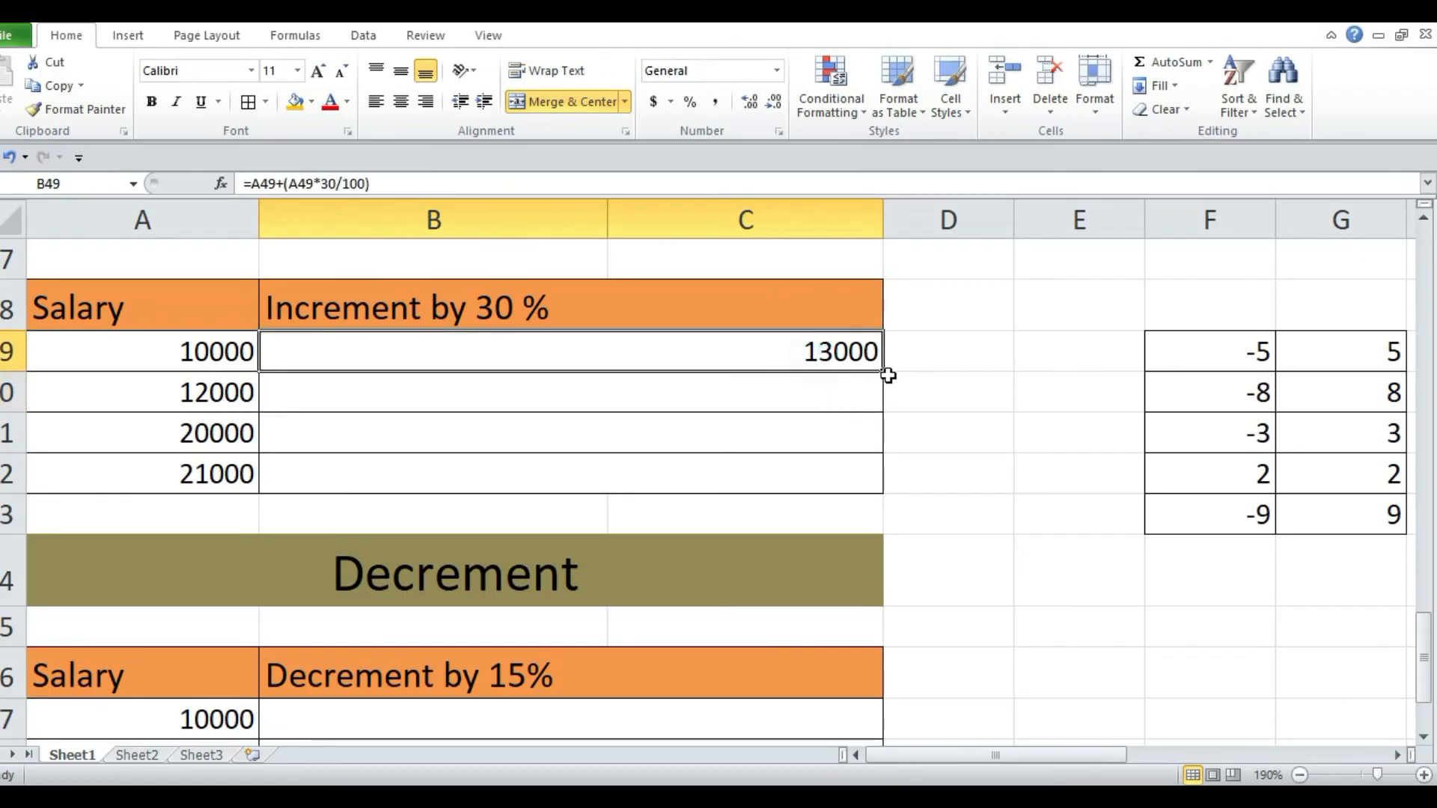
# Fill the 30 % increment formula from cell B49 down through B52
pyautogui.moveTo(888, 375); pyautogui.dragTo(886, 492)
# Enter =A57-(A57*15/100) in cell B57, the first salary row under Decrement by 15%
pyautogui.scroll(-3, 366, 452)
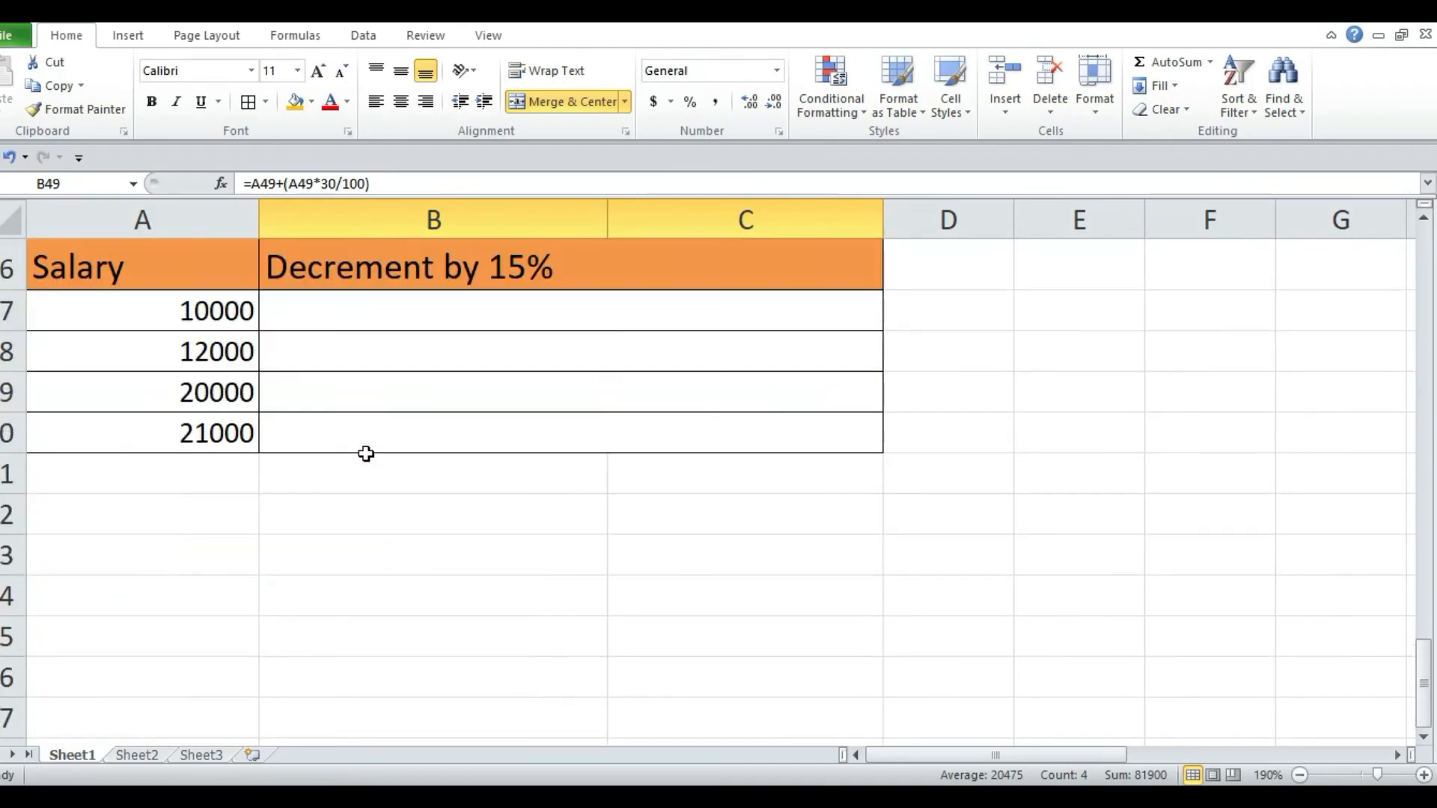
pyautogui.click(389, 320)
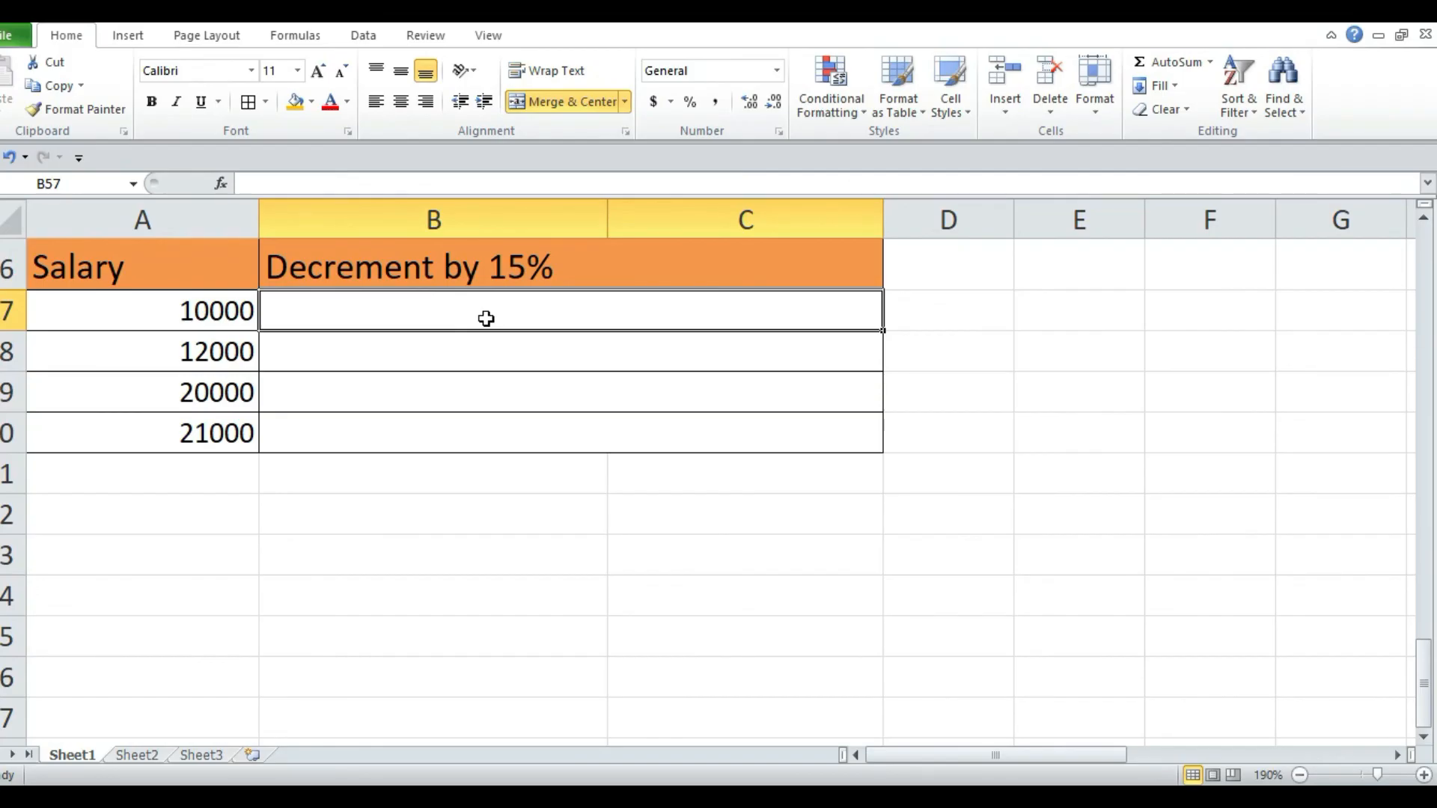
pyautogui.write('=')
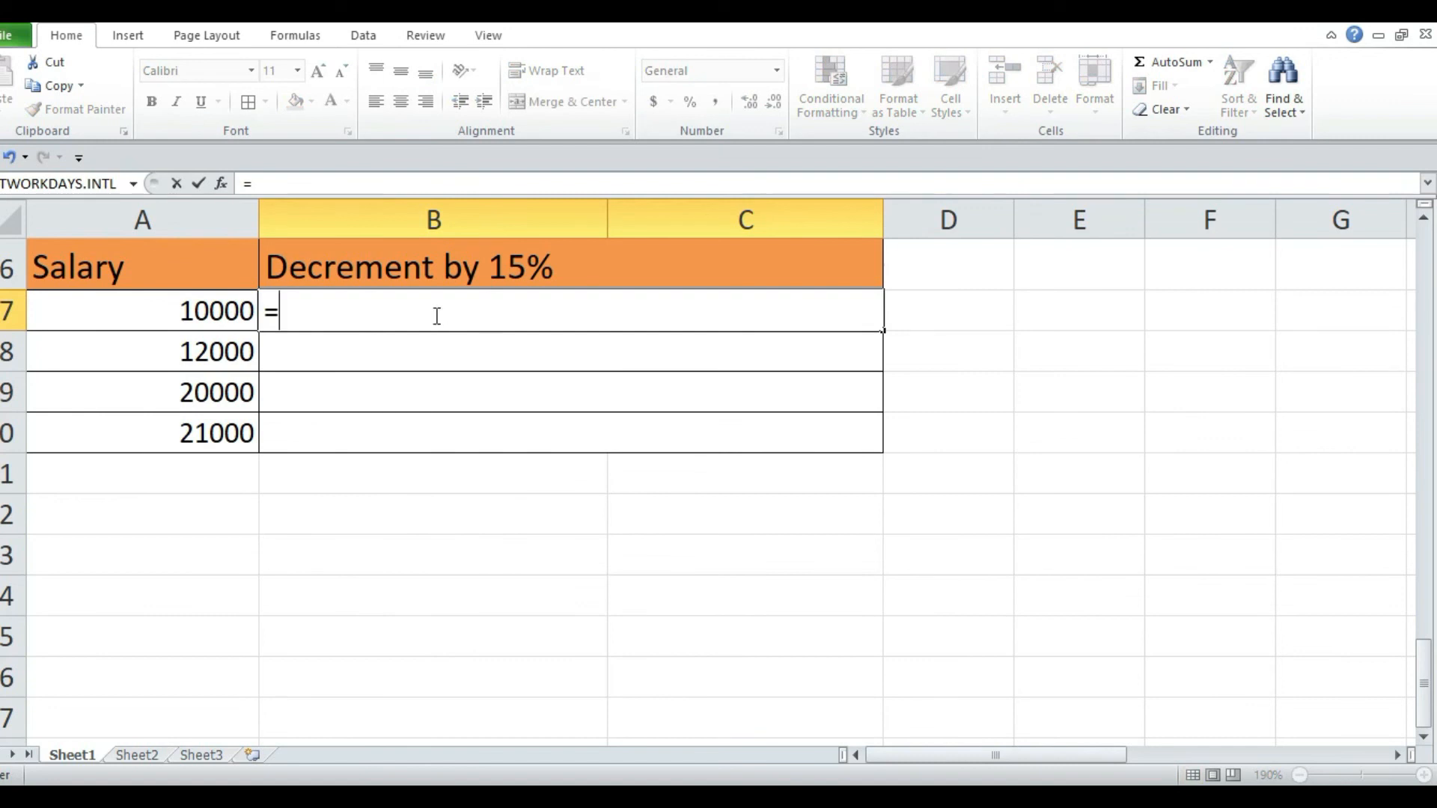
pyautogui.click(180, 311)
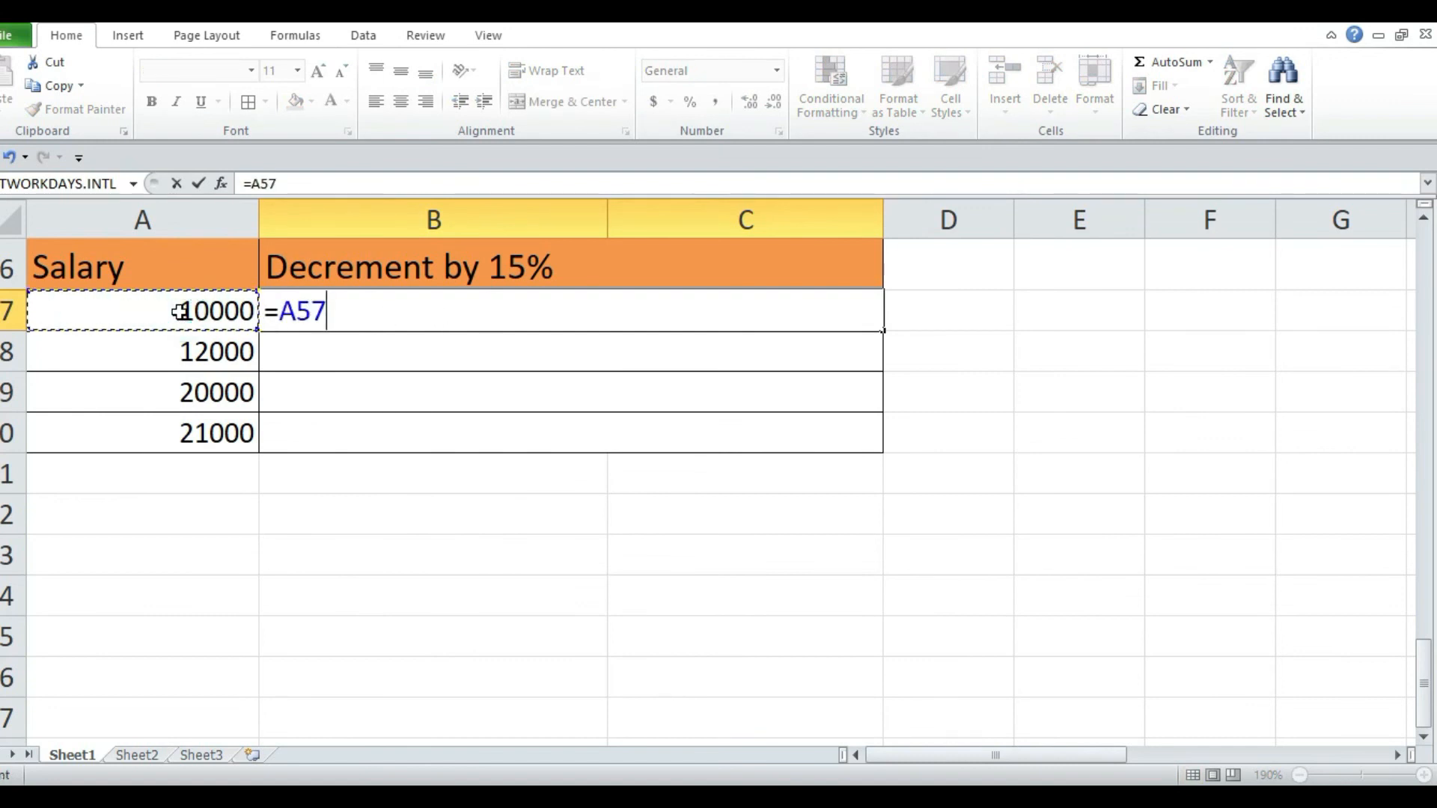
pyautogui.write('-(')
pyautogui.click(179, 311)
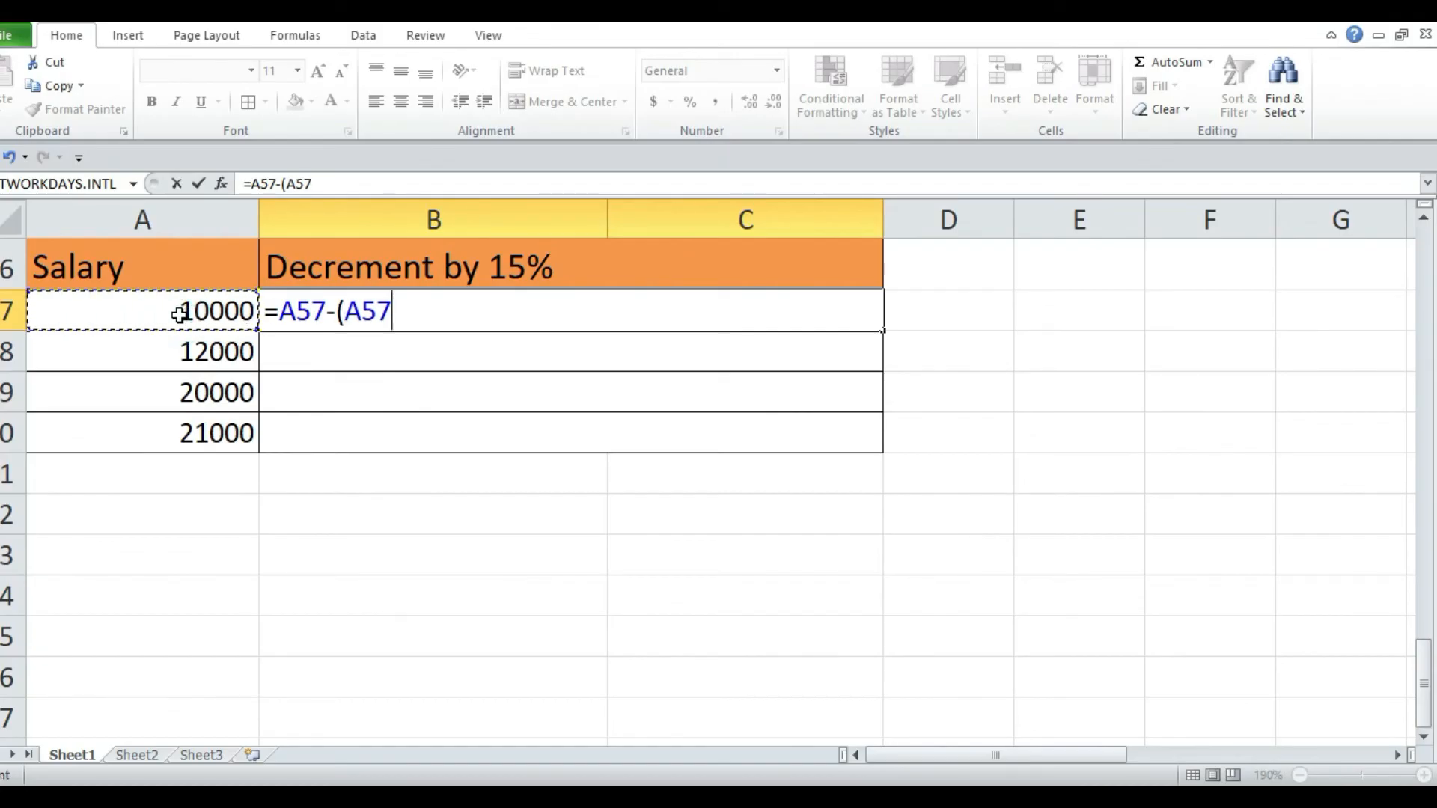
pyautogui.write('*15')
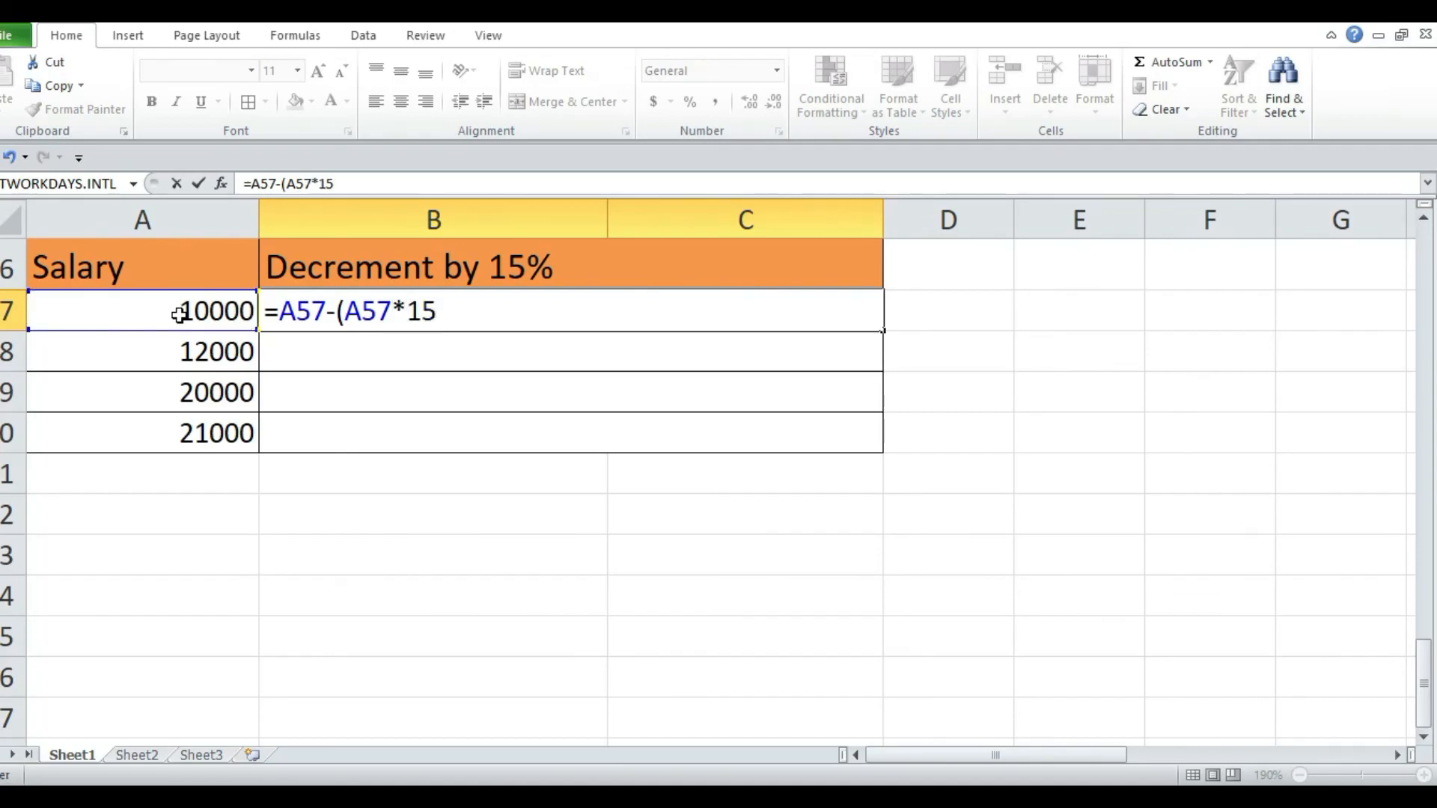
pyautogui.write('?')
pyautogui.press('BackSpace')
pyautogui.write('/100)')
pyautogui.press('Return')
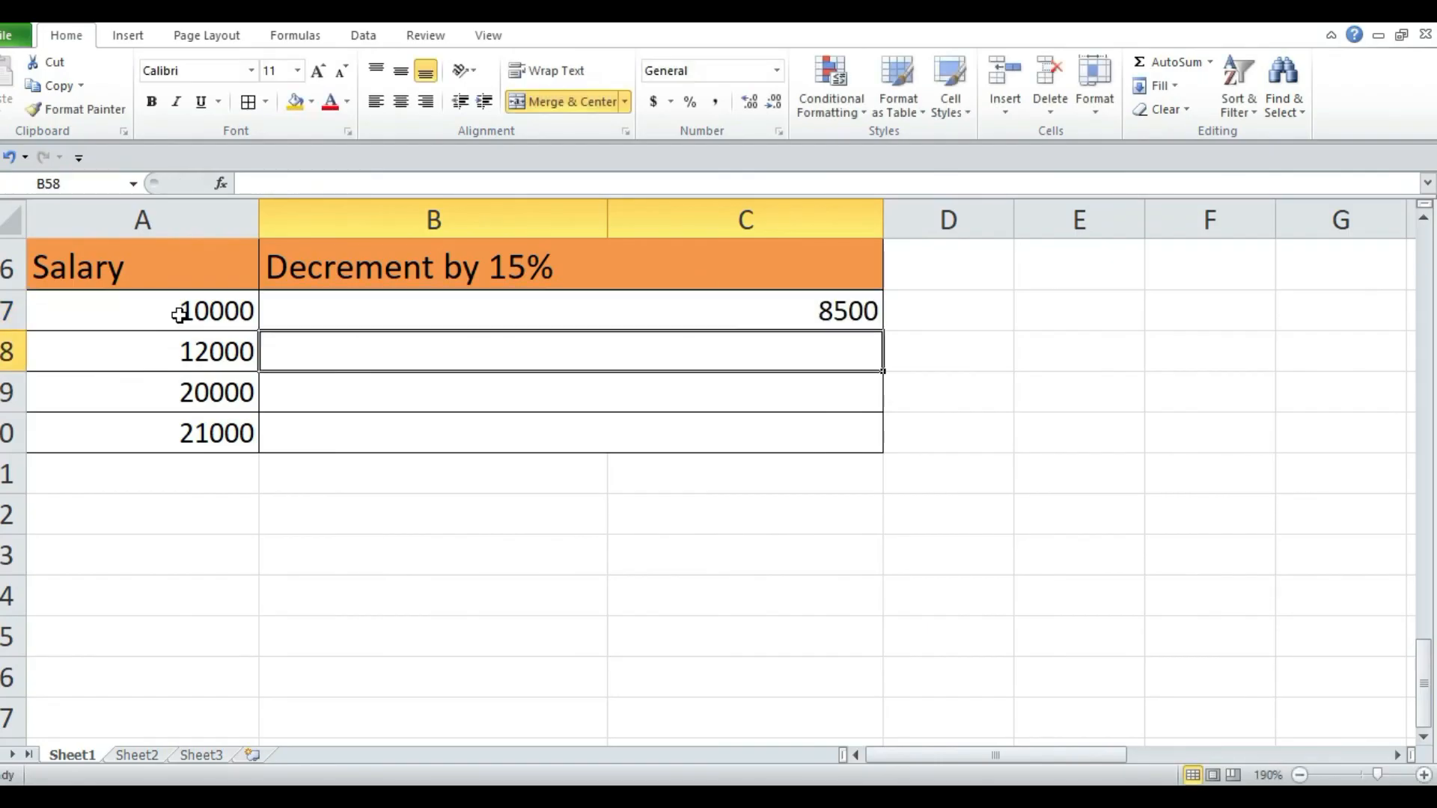
# Fill the 15% decrement formula from cell B57 down through B60
pyautogui.click(552, 309)
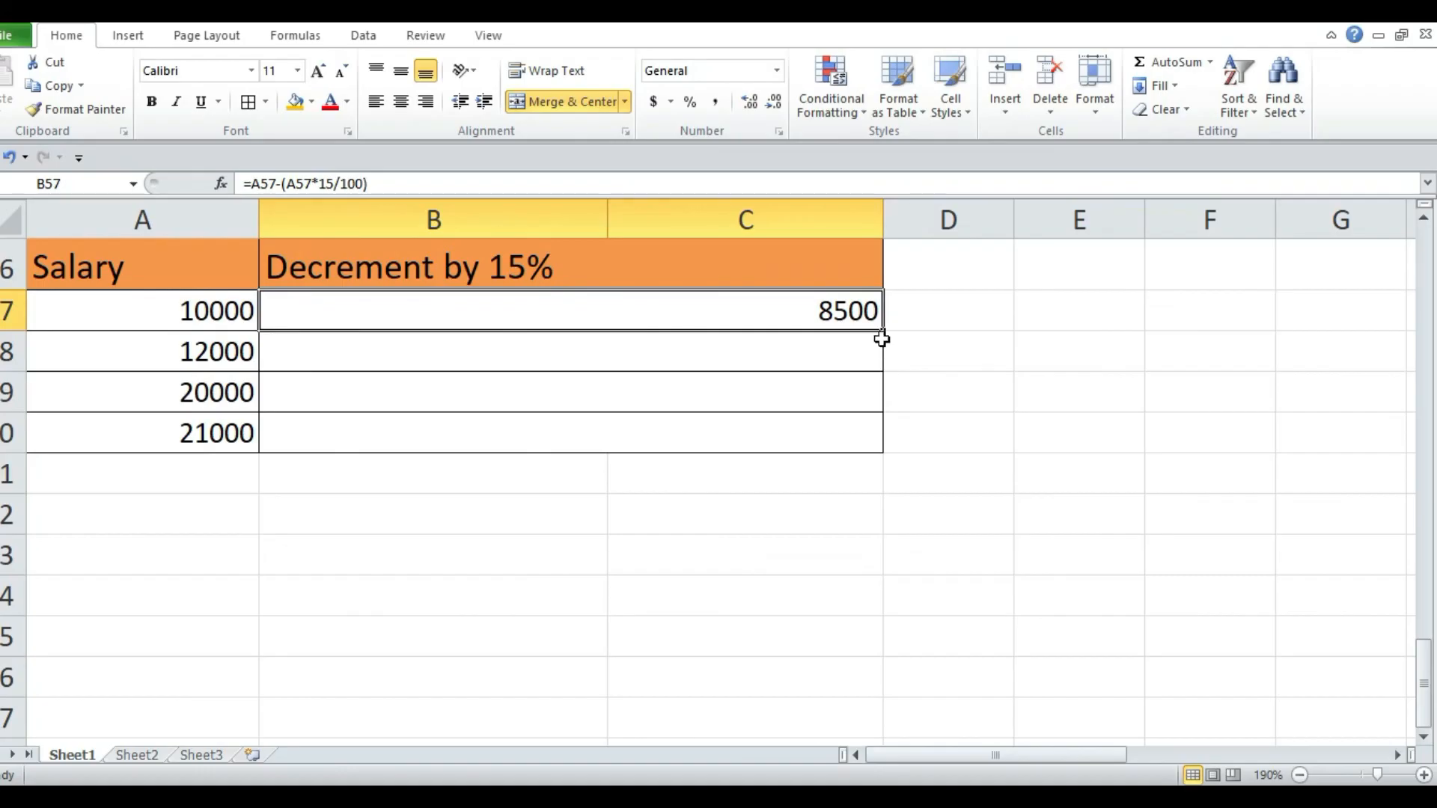
pyautogui.moveTo(887, 328); pyautogui.dragTo(889, 475)
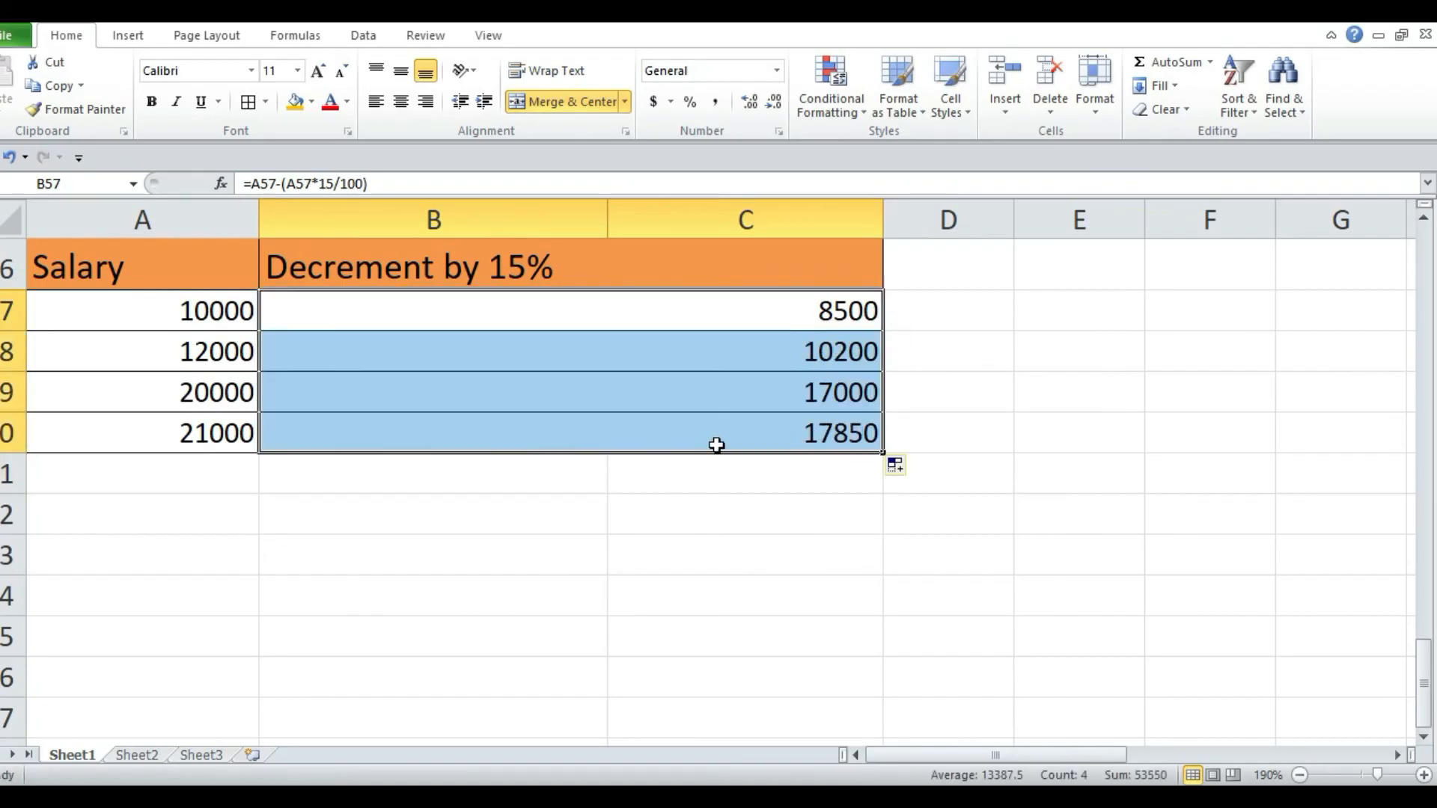
# Review the function list at the start of the sheet and the completed Upper, Lower, Left and Right practice blocks
pyautogui.scroll(6, 716, 444)
pyautogui.scroll(13, 718, 449)
pyautogui.scroll(-1, 639, 424)
pyautogui.scroll(1, 637, 427)
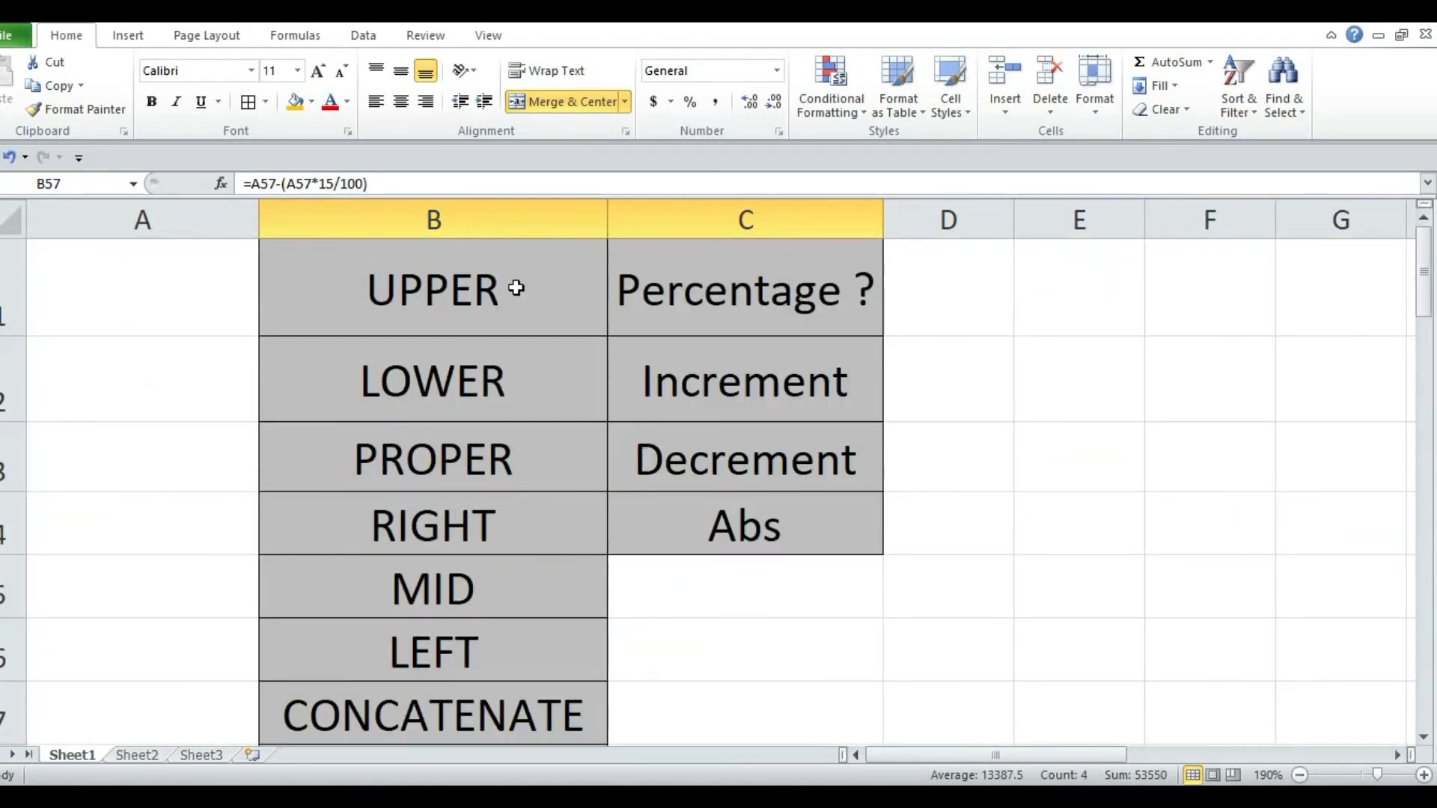
pyautogui.scroll(-2, 581, 470)
pyautogui.scroll(-16, 581, 470)
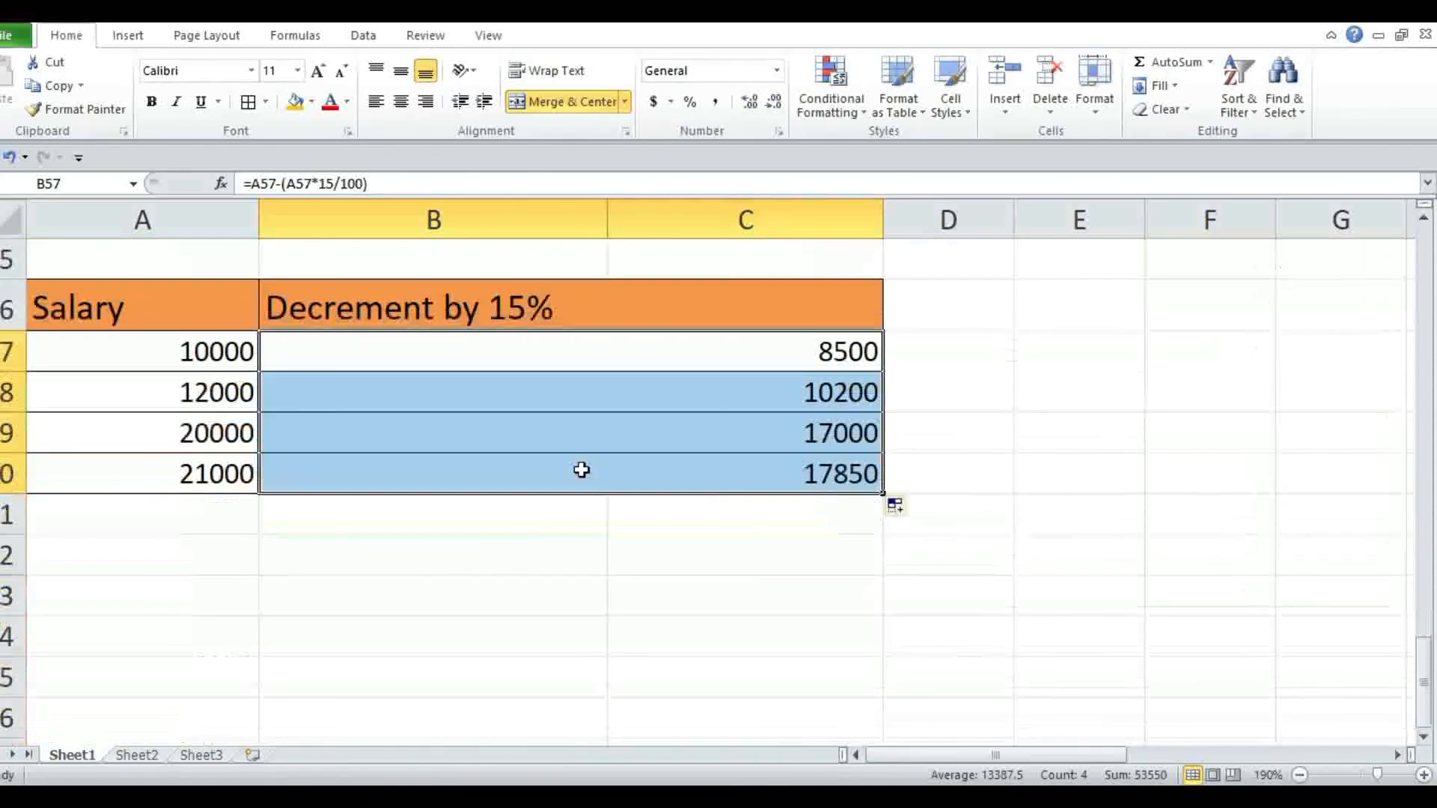
pyautogui.scroll(14, 582, 470)
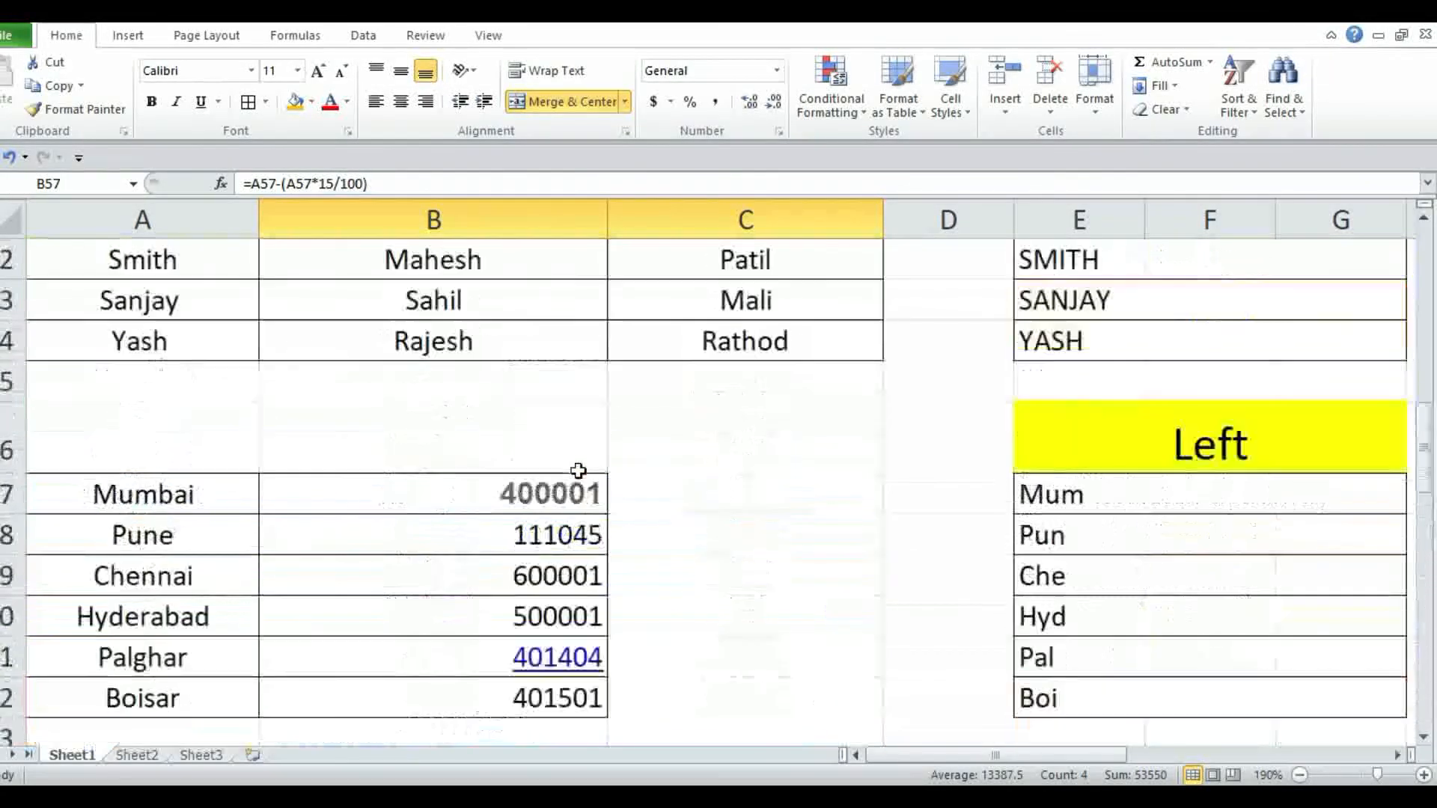
pyautogui.scroll(-2, 578, 471)
pyautogui.scroll(-1, 579, 471)
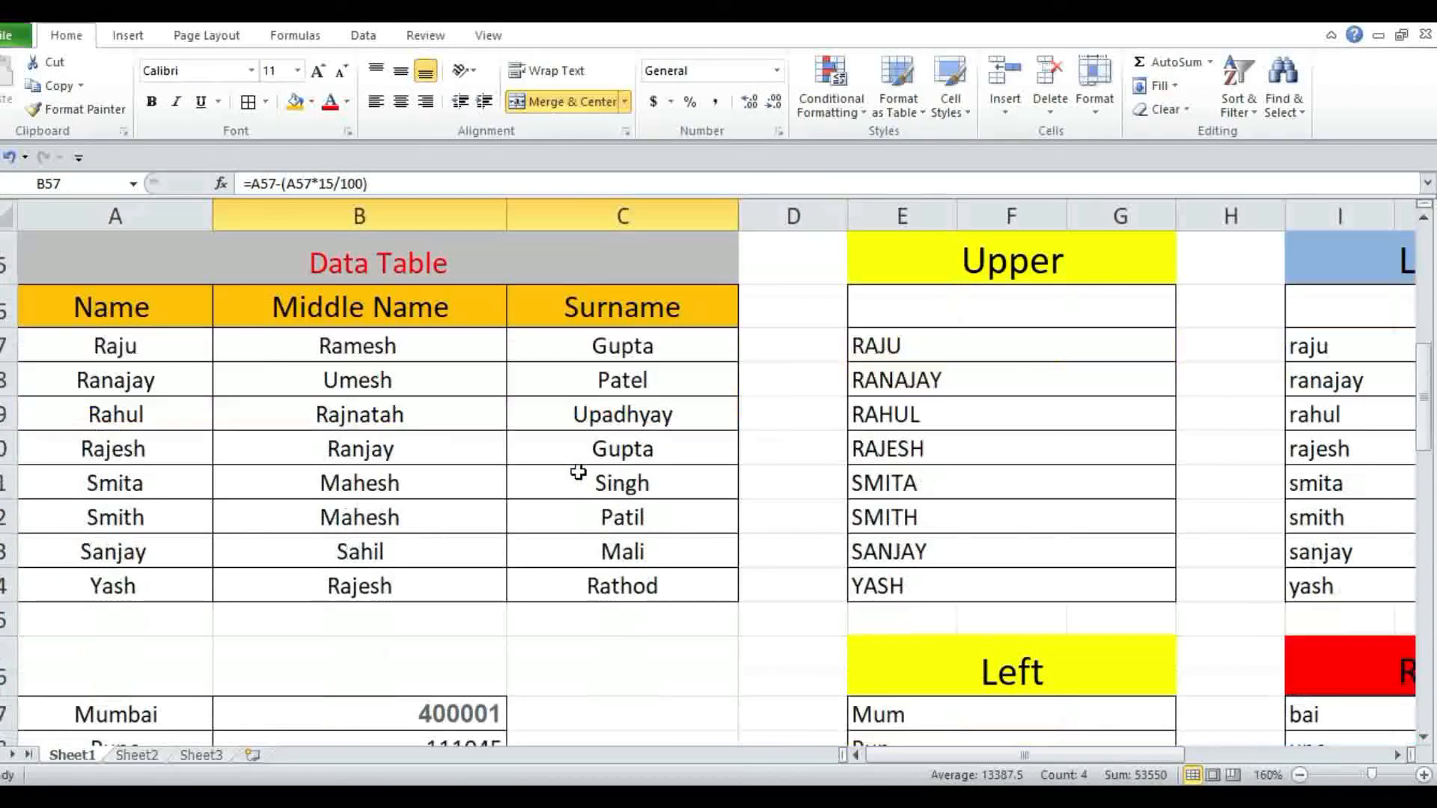
pyautogui.scroll(-1, 579, 471)
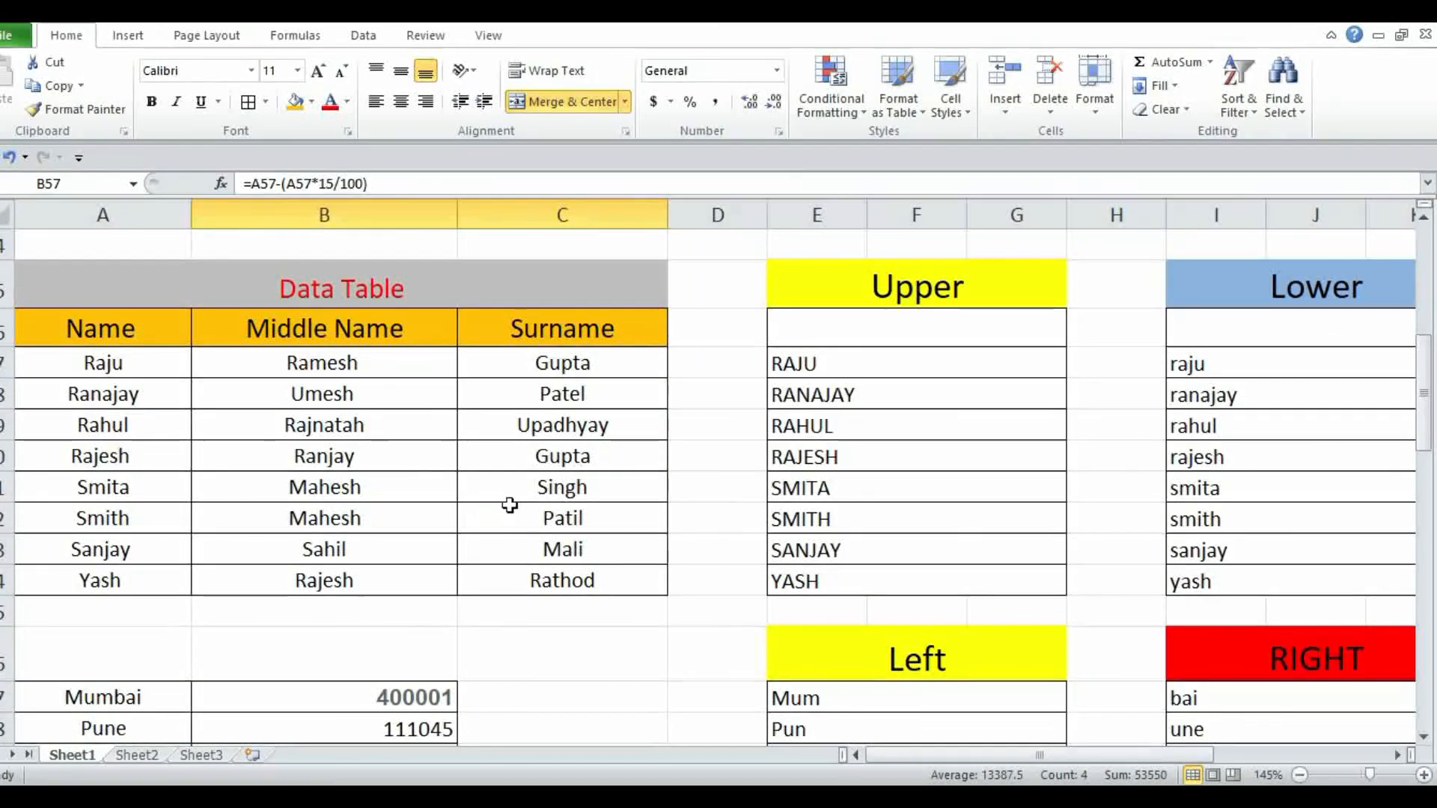
pyautogui.scroll(-2, 542, 498)
pyautogui.scroll(-1, 541, 498)
pyautogui.scroll(3, 545, 497)
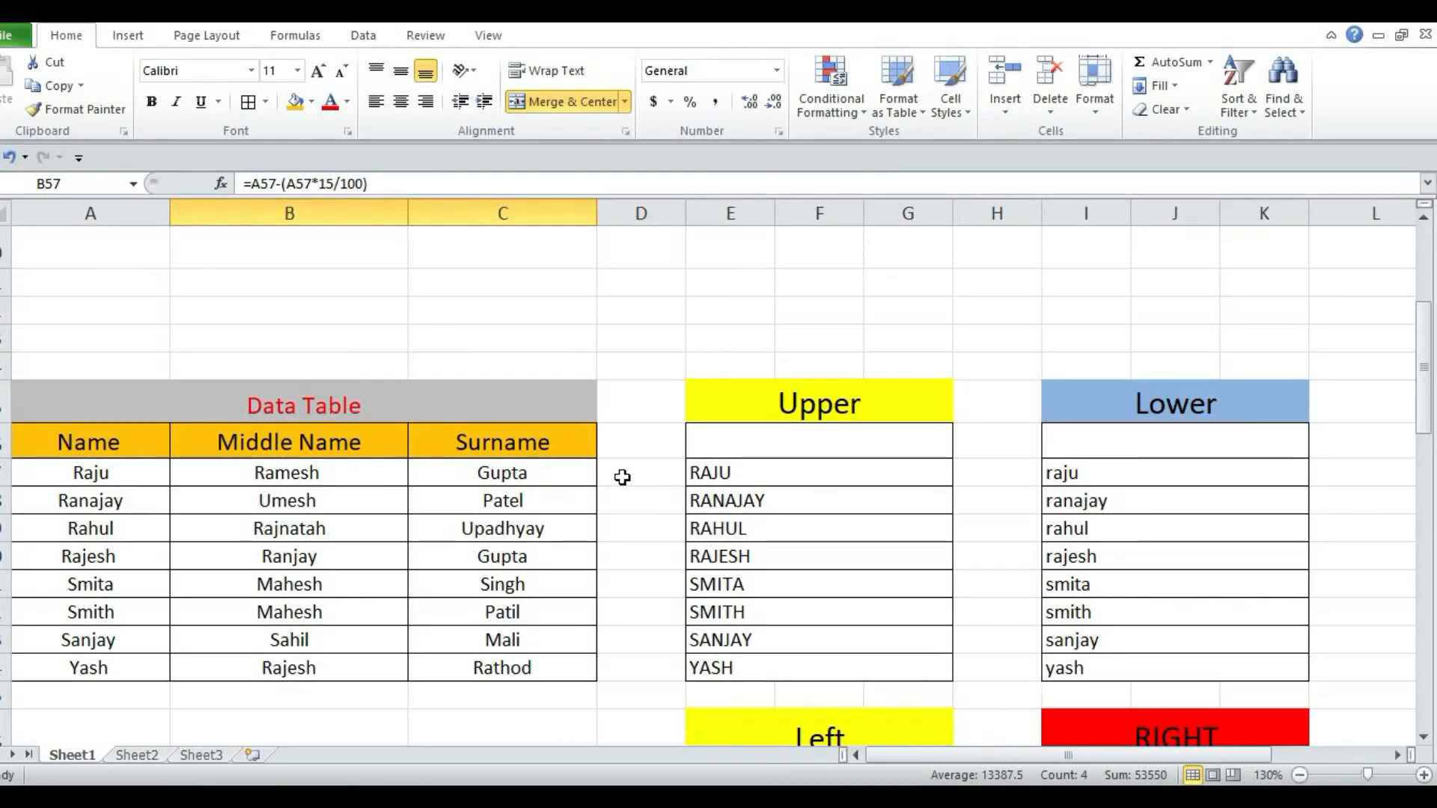
# Compare the second Data Table's name columns with the CONCATENATE results in E37:E44 and look over the neighbouring practice blocks
pyautogui.scroll(-8, 591, 470)
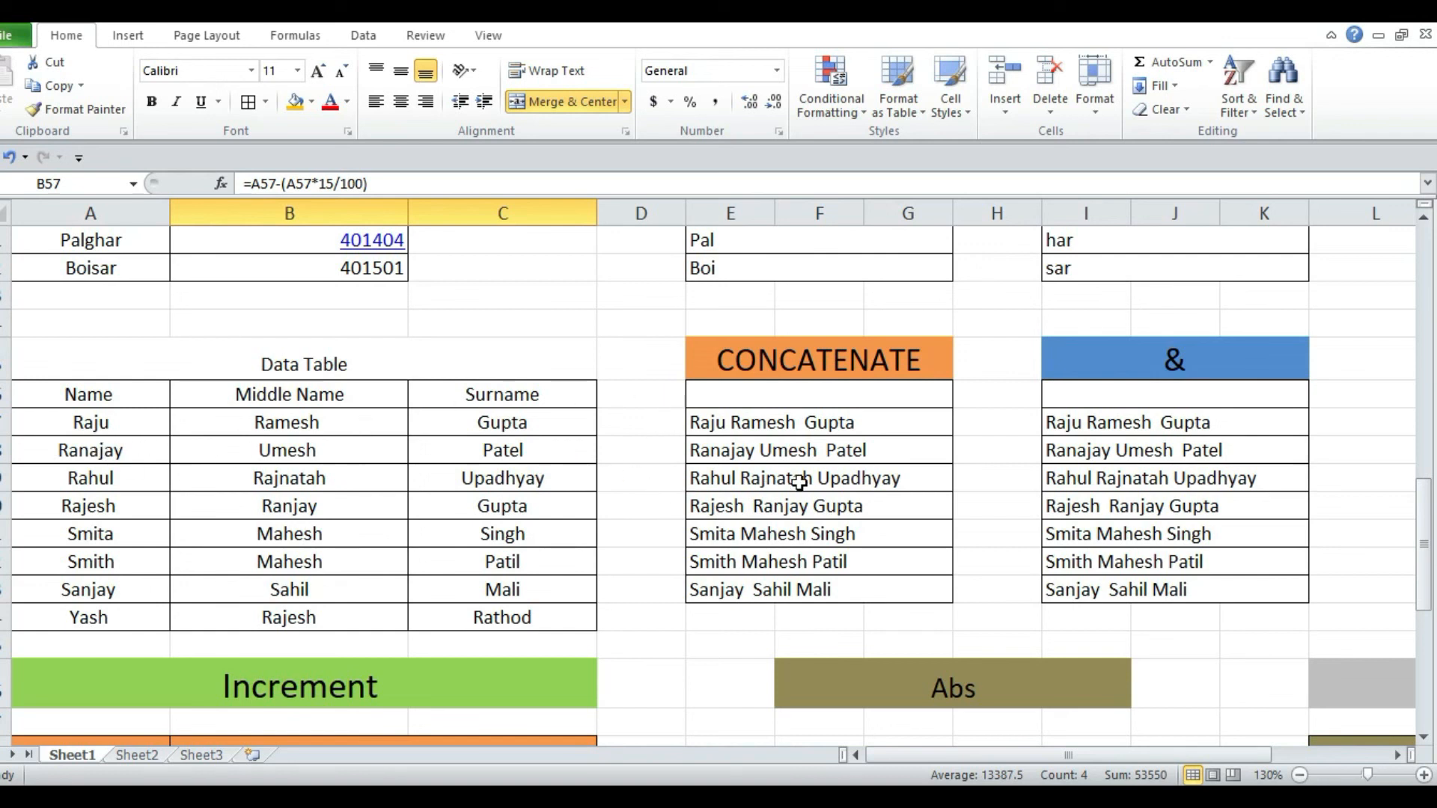
pyautogui.scroll(-1, 799, 483)
pyautogui.moveTo(111, 314); pyautogui.dragTo(470, 536)
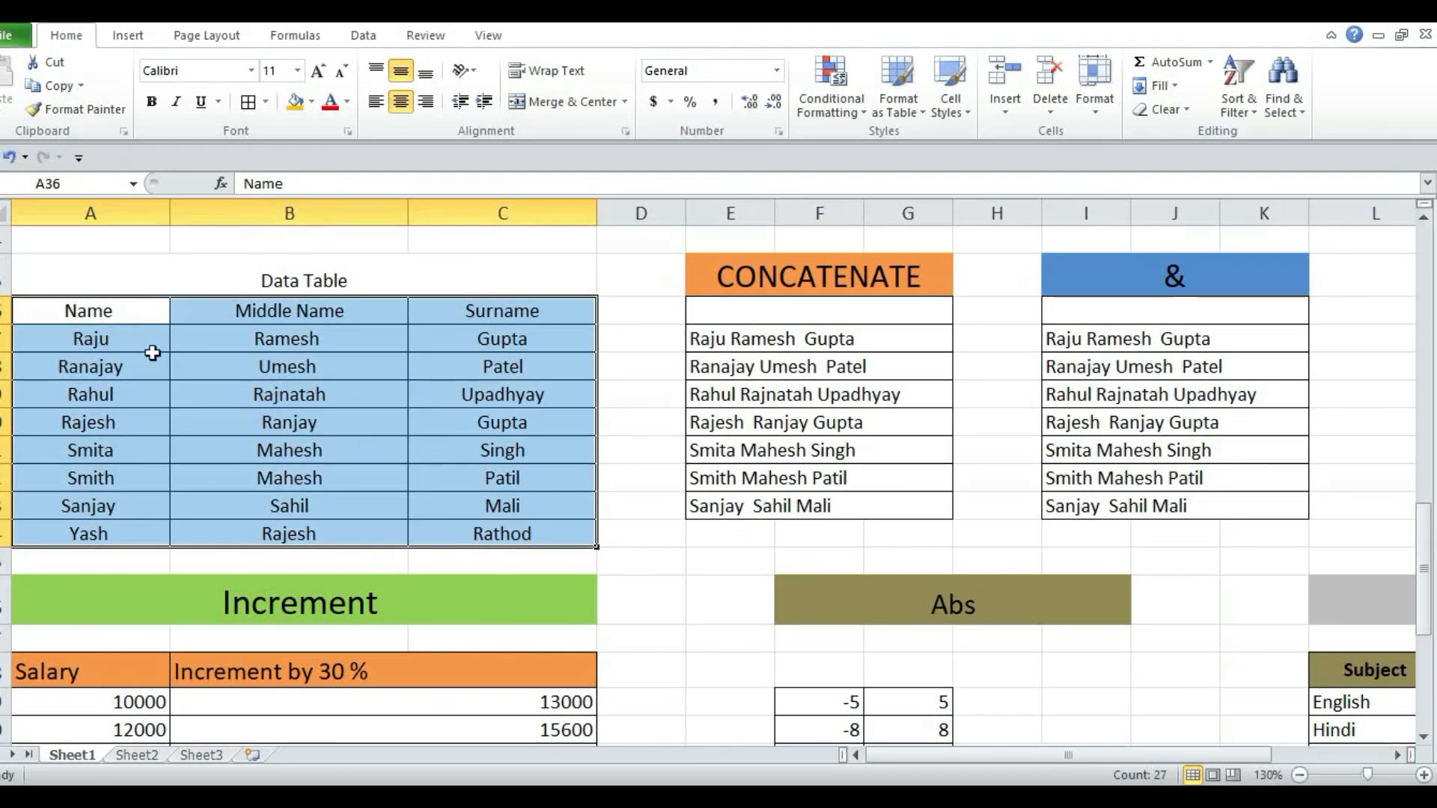
pyautogui.moveTo(818, 339); pyautogui.dragTo(838, 521)
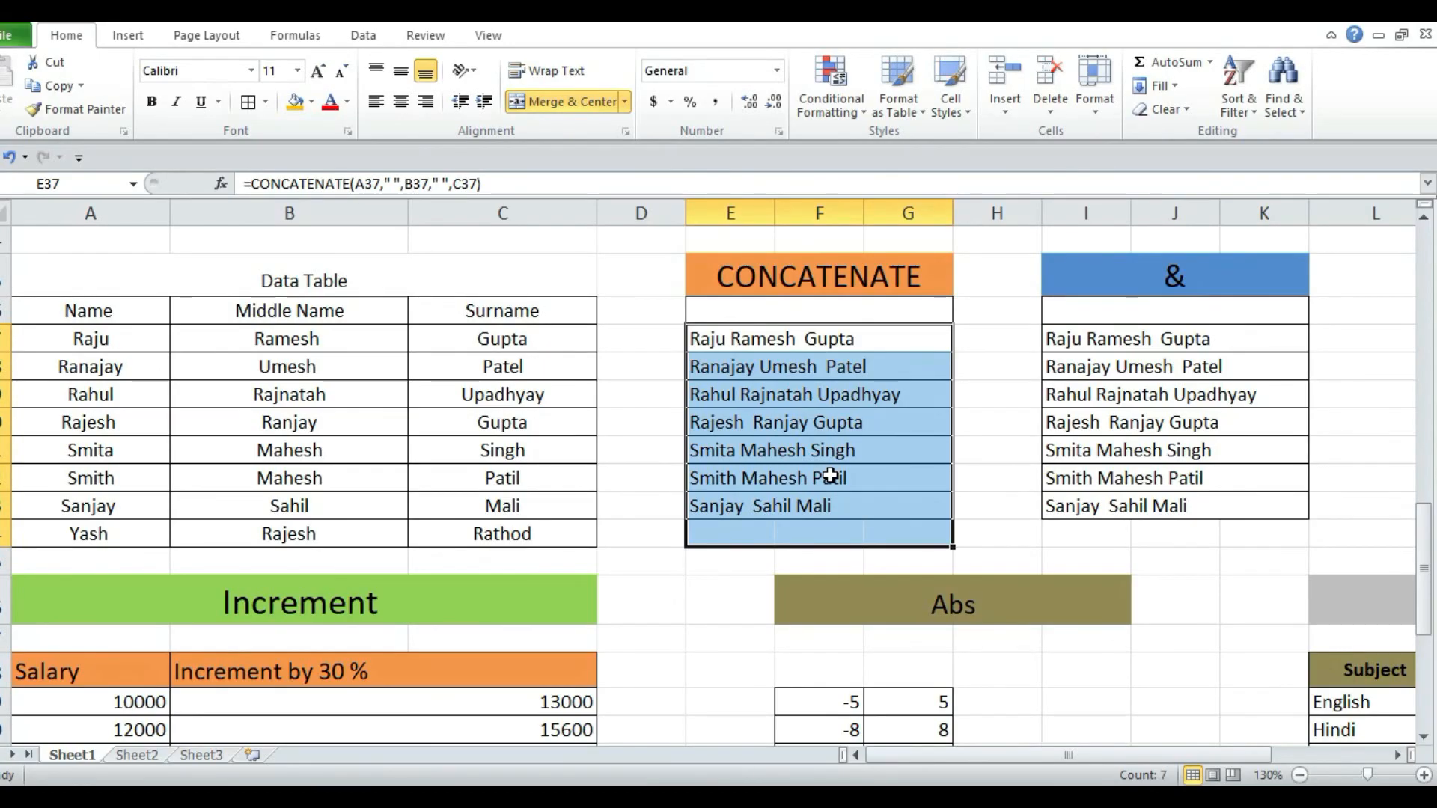
pyautogui.scroll(5, 809, 477)
pyautogui.scroll(-4, 809, 479)
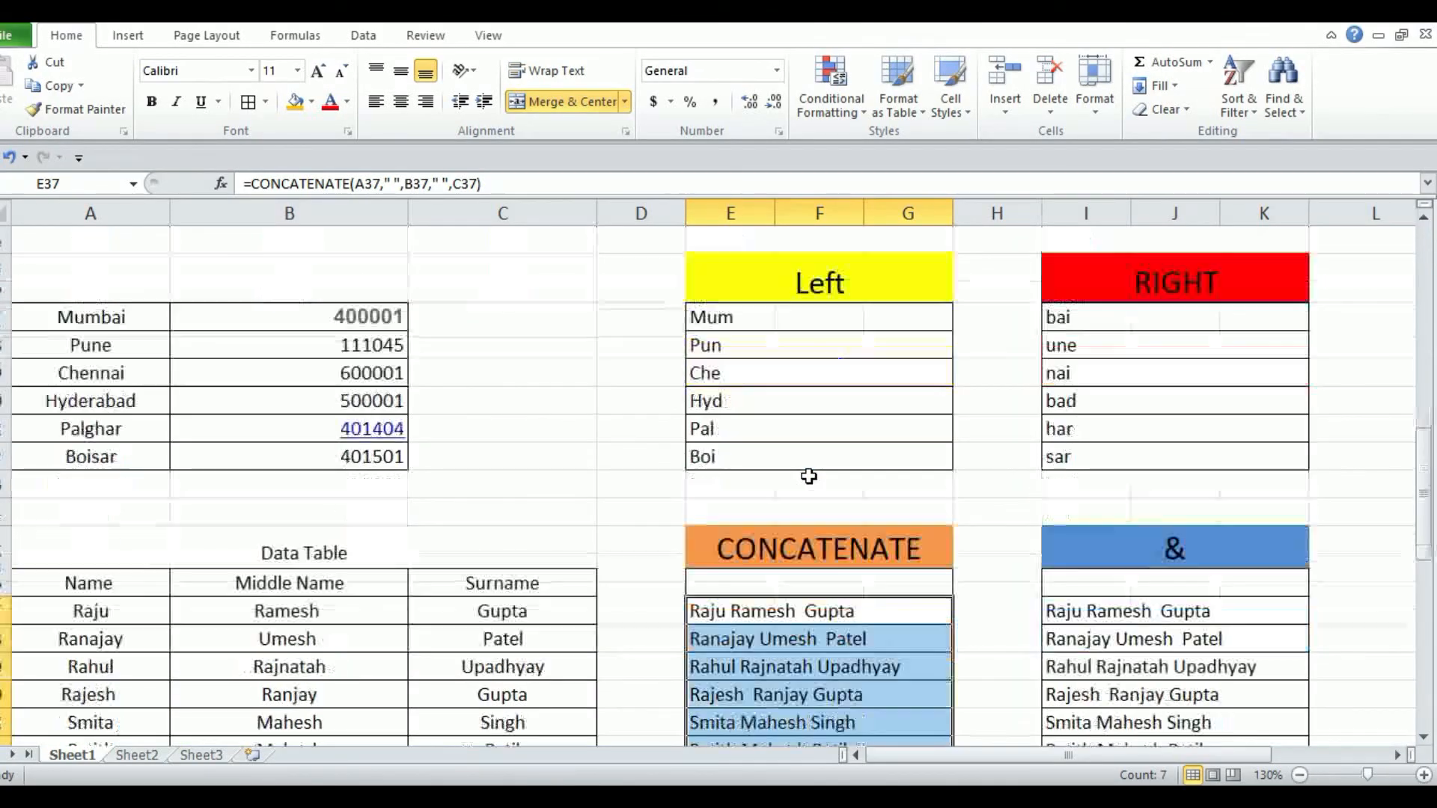
pyautogui.scroll(-2, 809, 479)
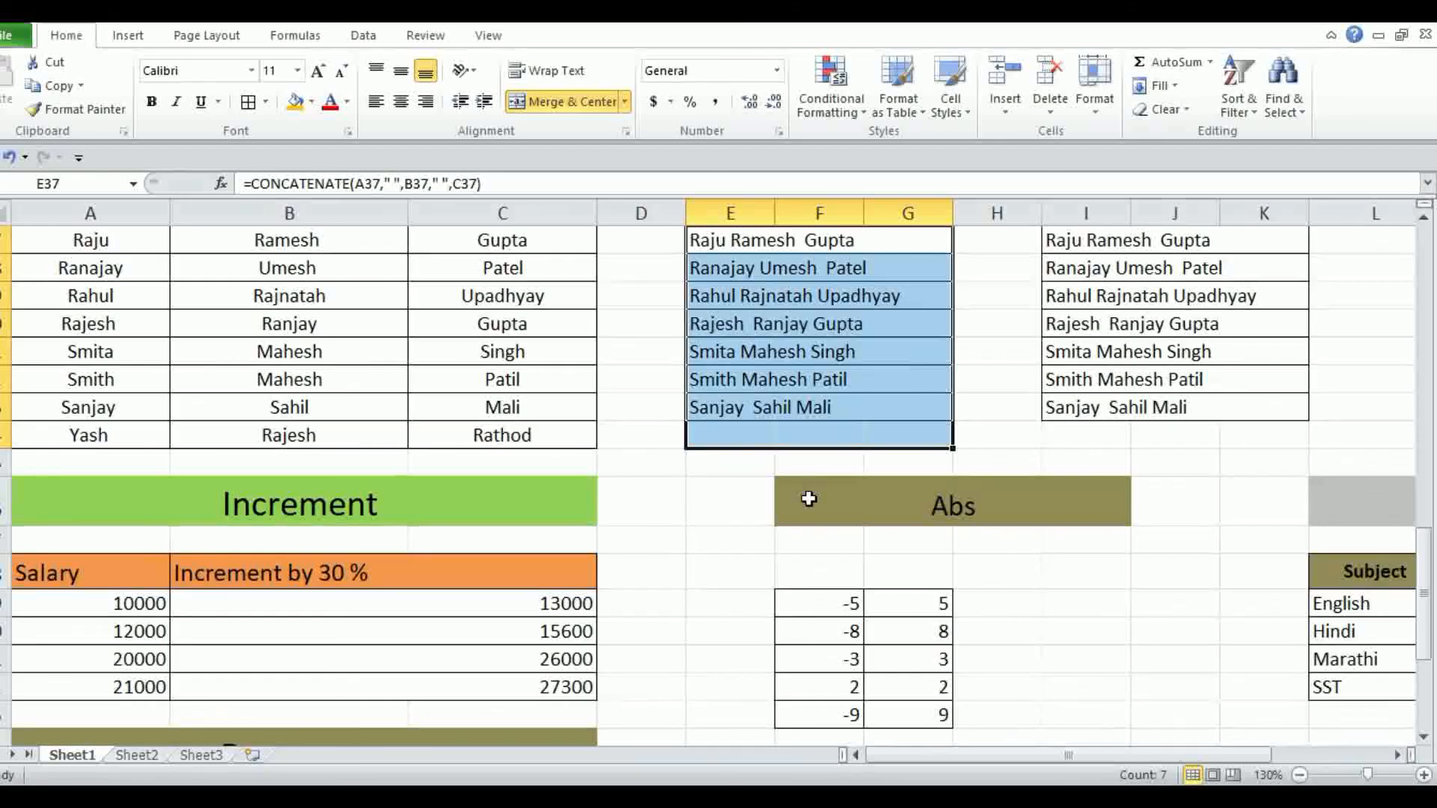